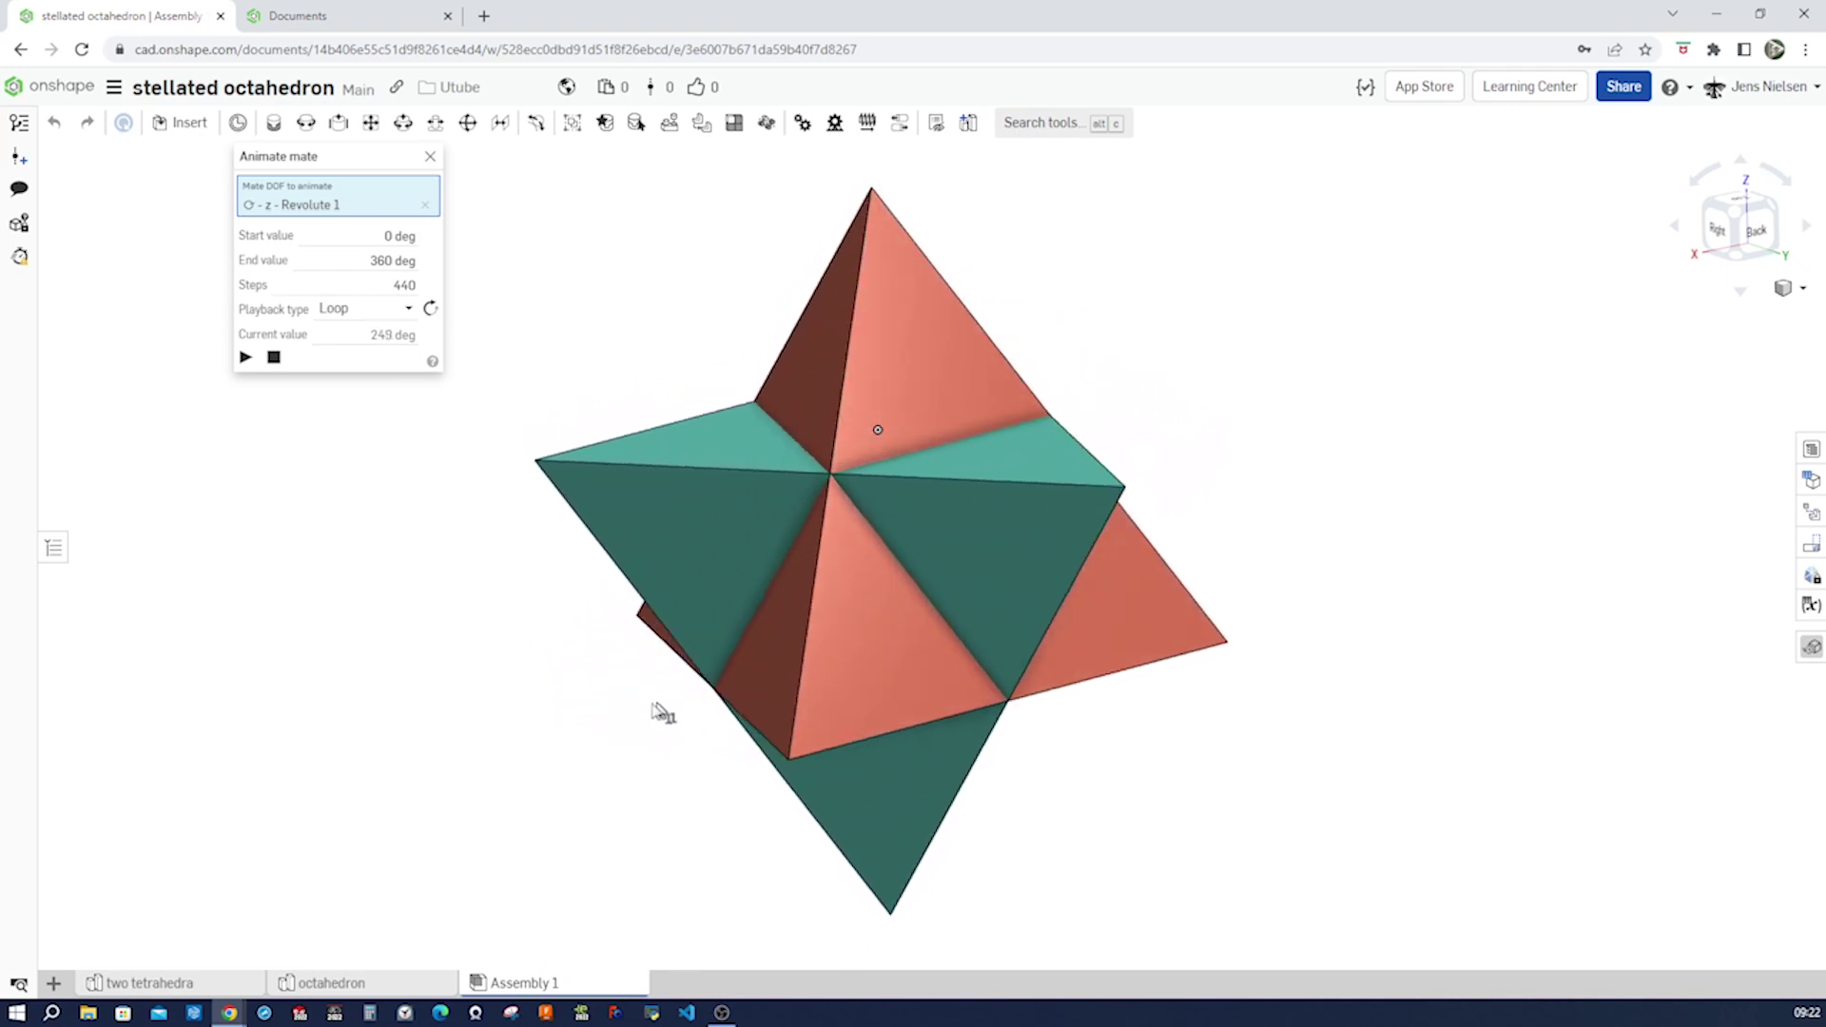
Step: Stop the star's spinning animation, close the Animate mate dialog, and switch to the 'two tetrahedra' Part Studio
{"action": "left_click", "coordinate": [274, 359]}
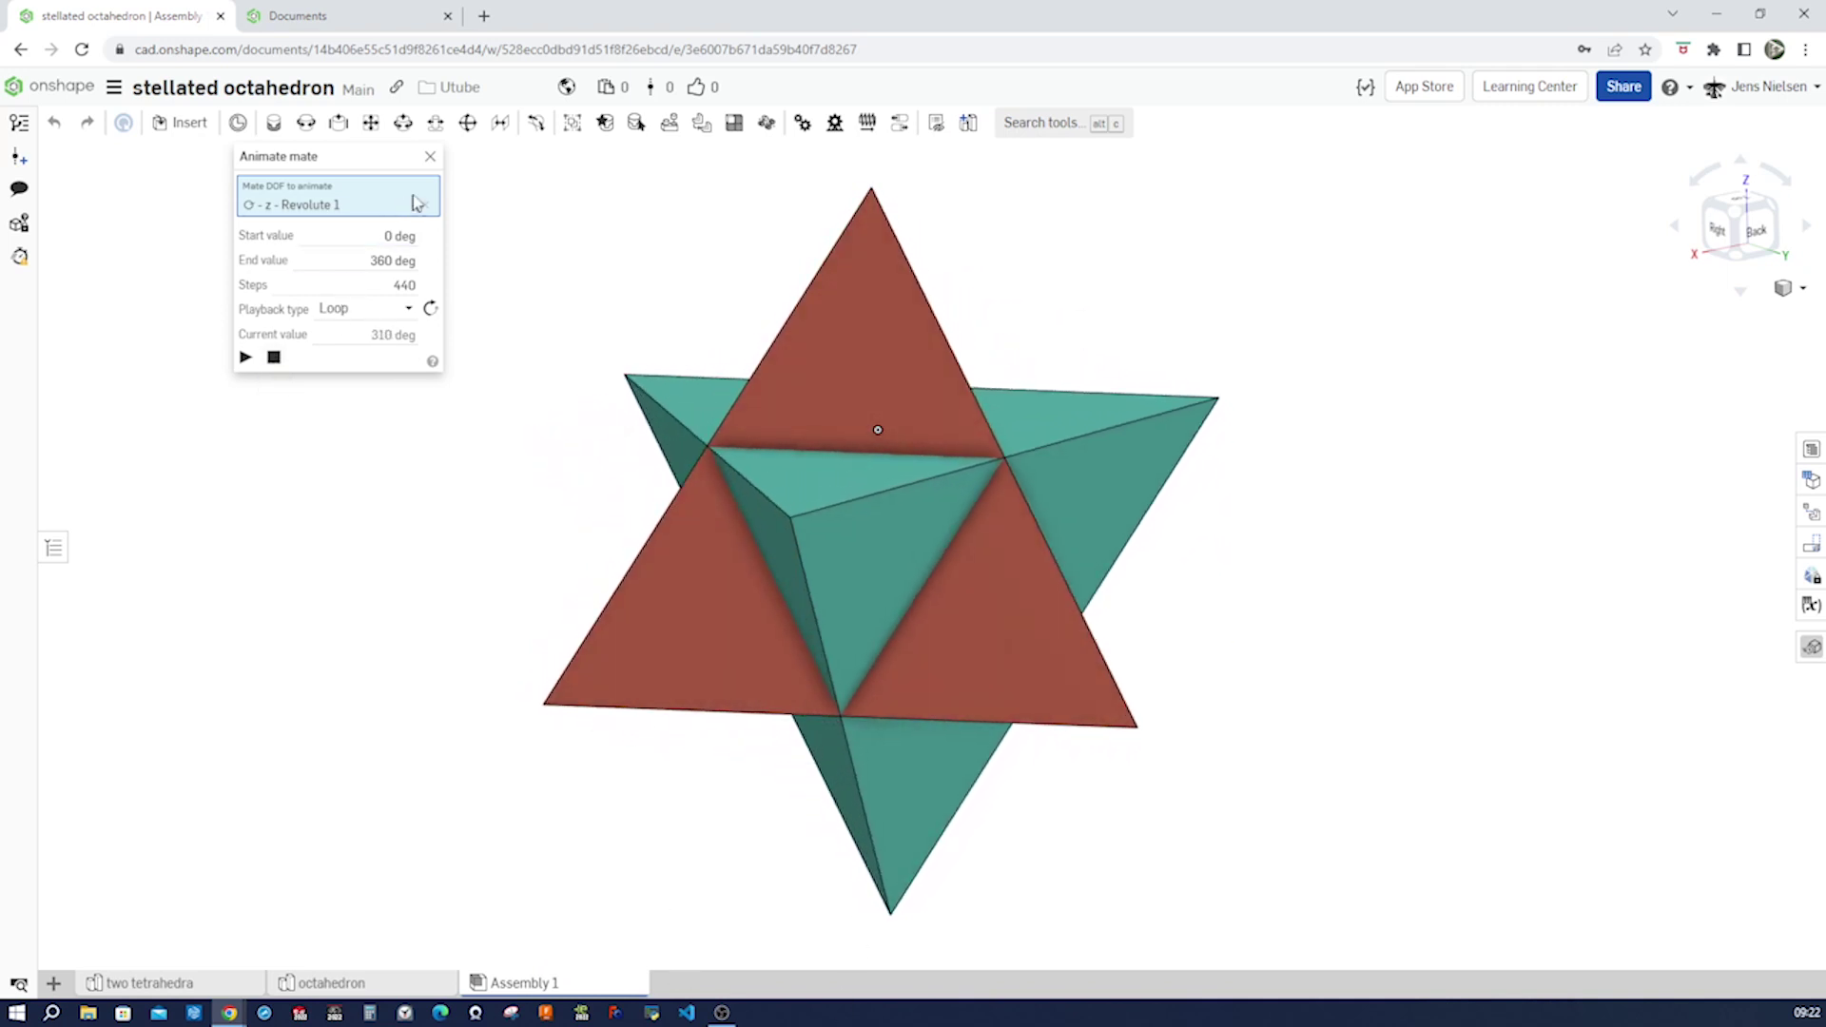
{"action": "left_click", "coordinate": [430, 159]}
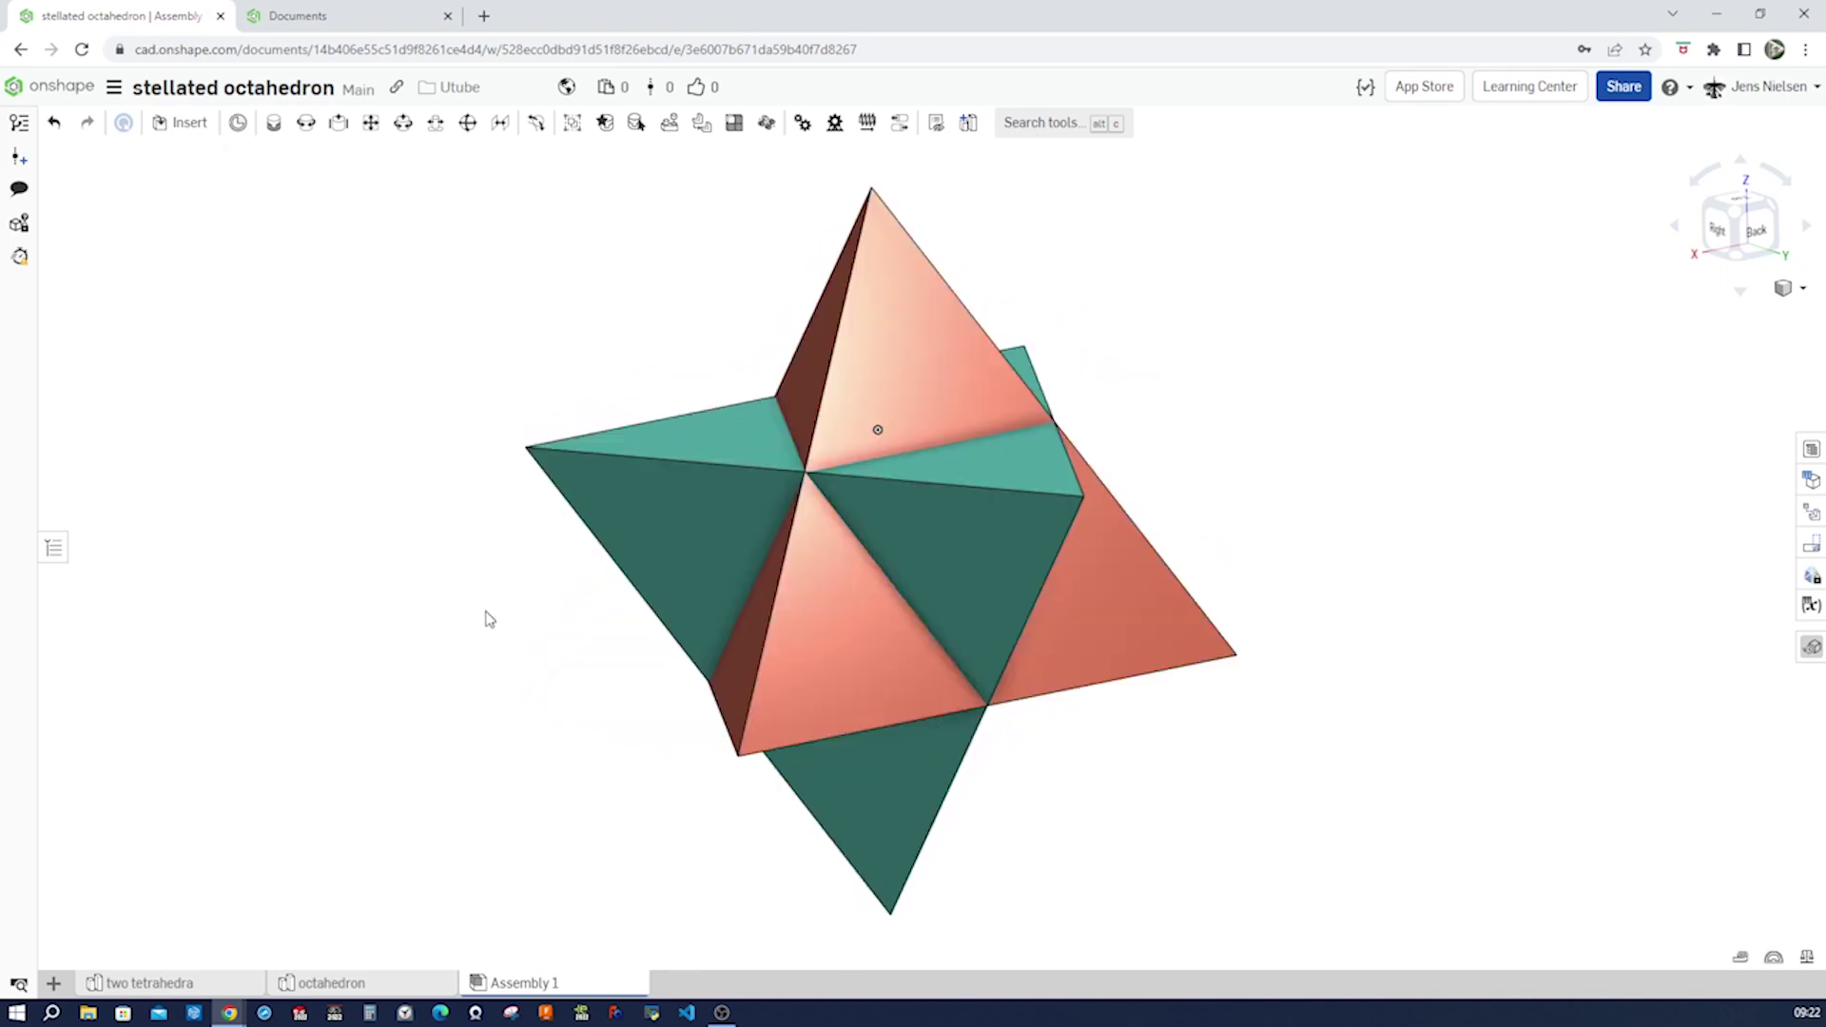
{"action": "left_click", "coordinate": [168, 987]}
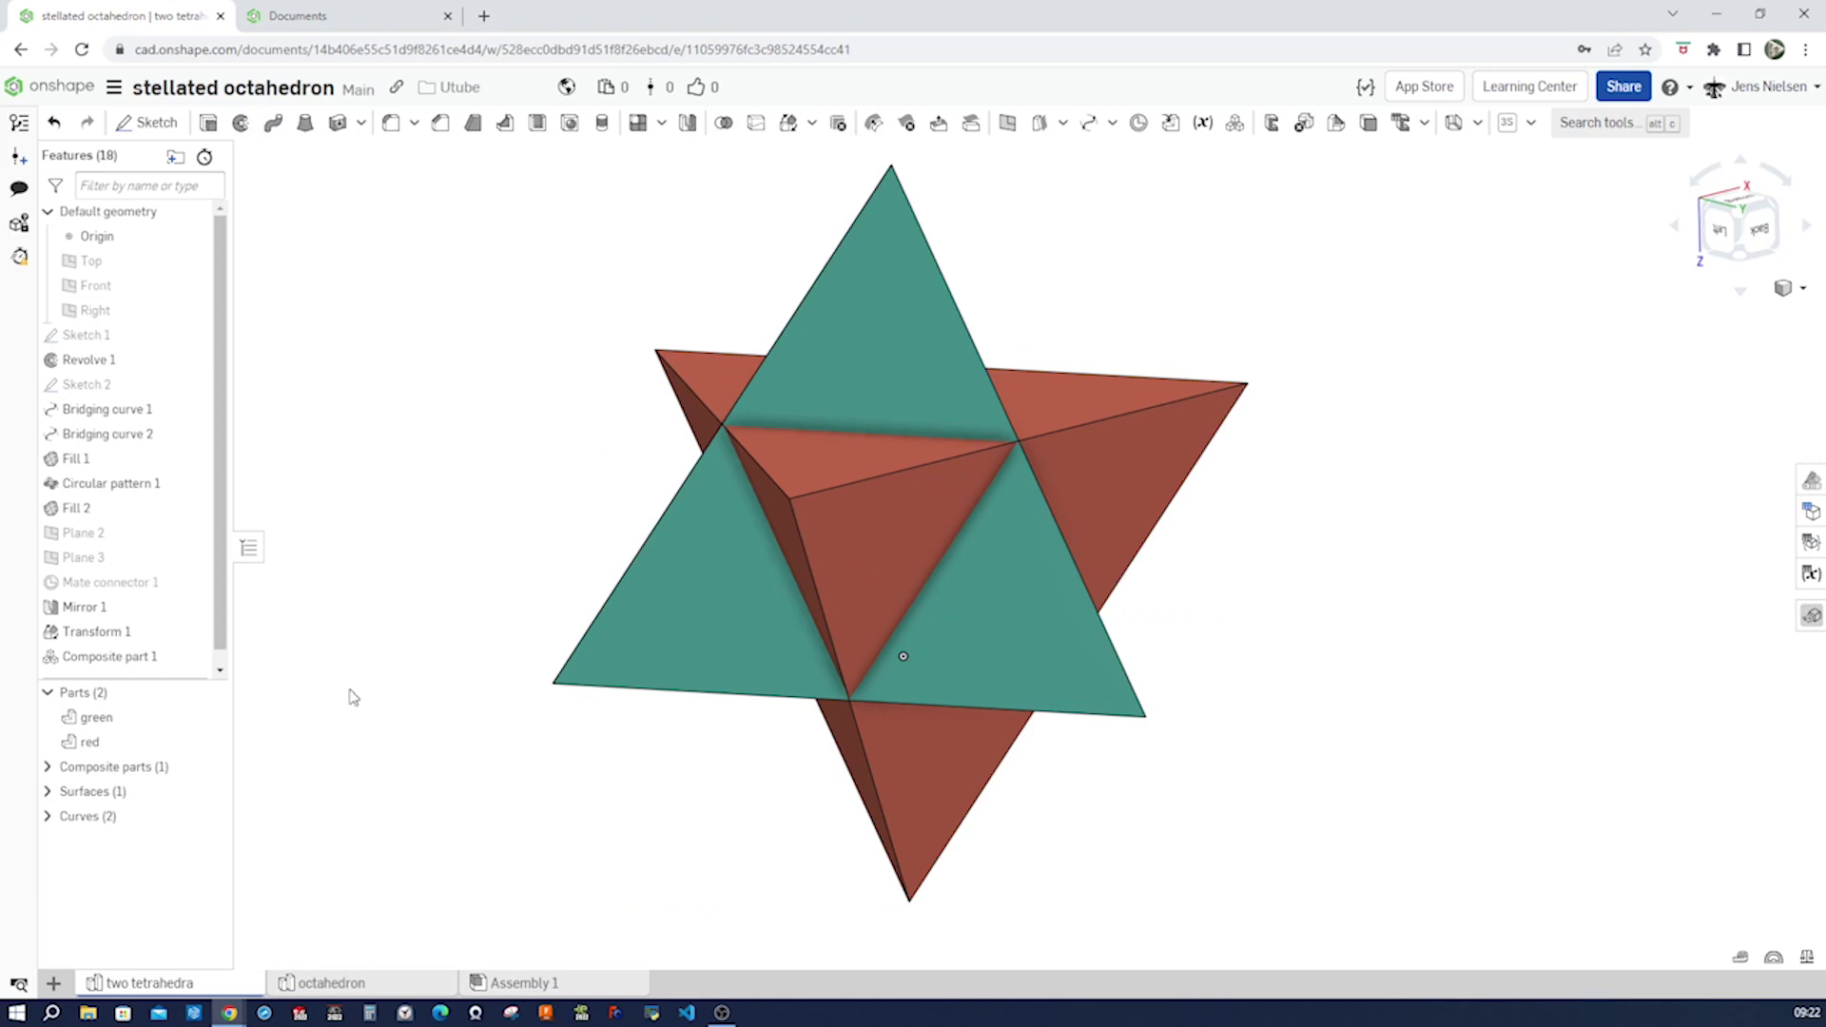
Step: Hide the red tetrahedron to inspect the green one alone, then show the red one again
{"action": "right_click_drag", "start_coordinate": [350, 690], "coordinate": [442, 691]}
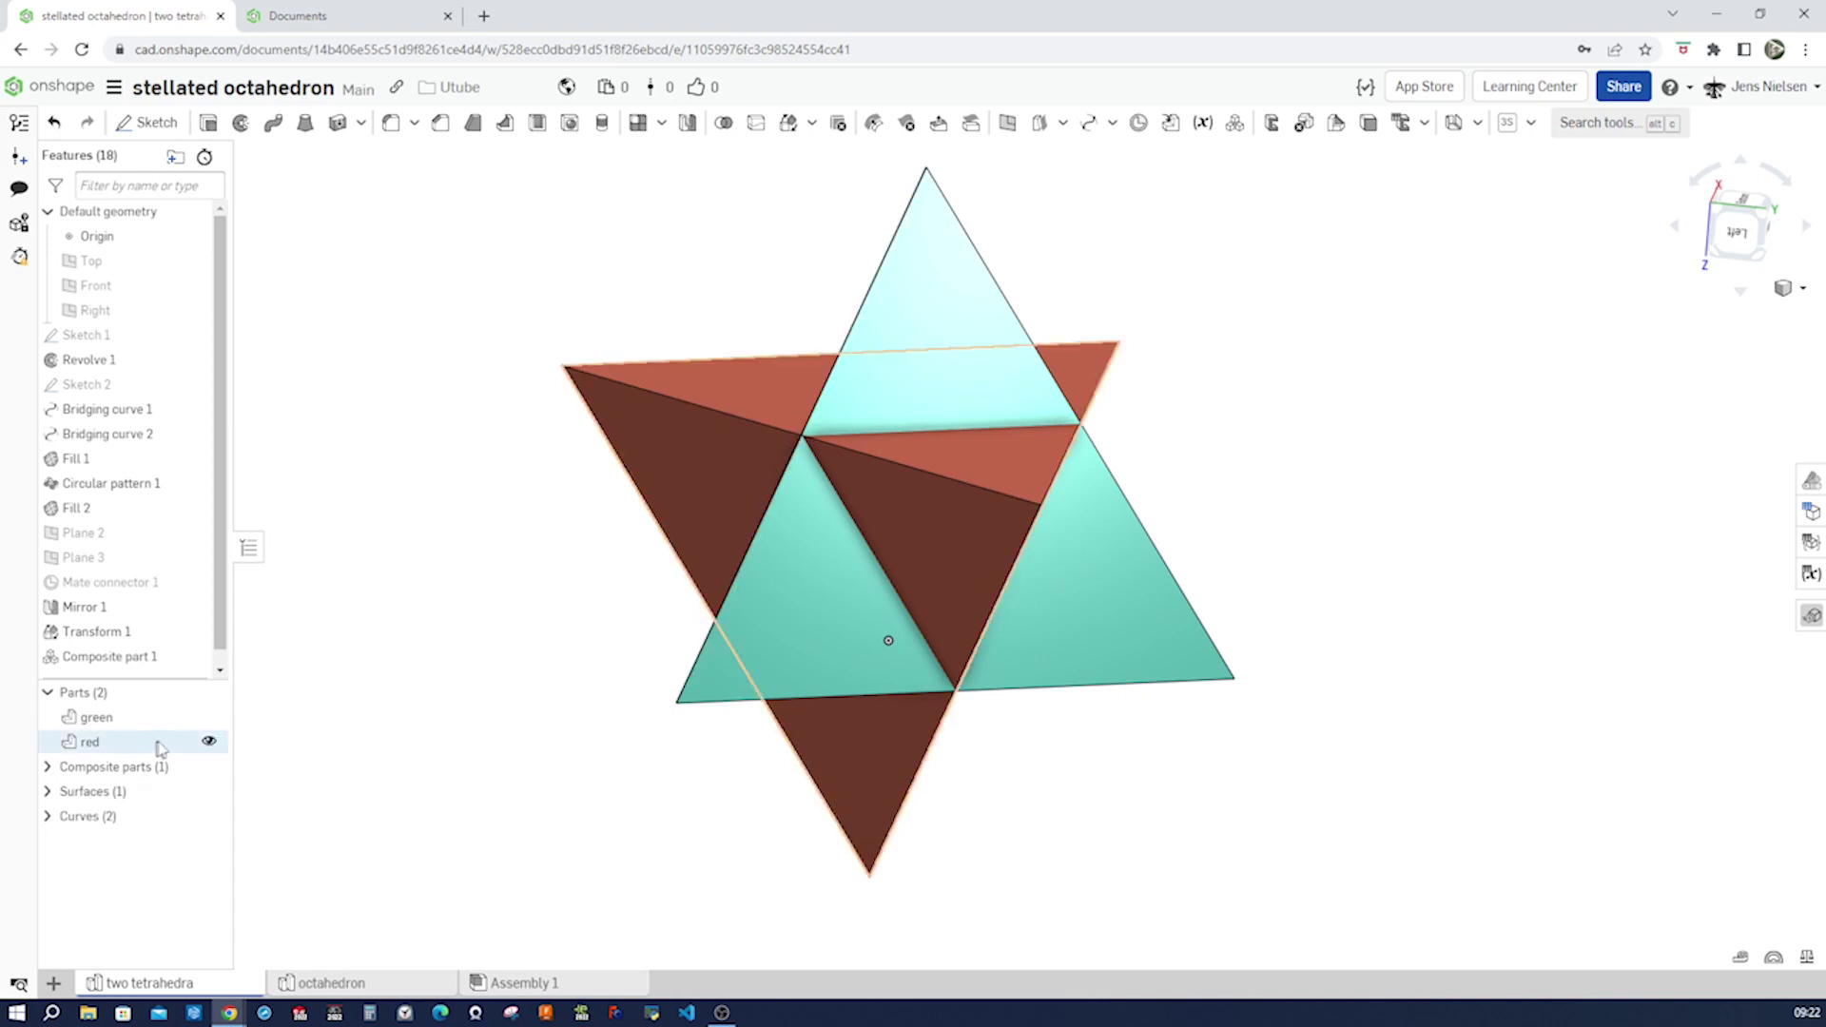
{"action": "left_click", "coordinate": [208, 742]}
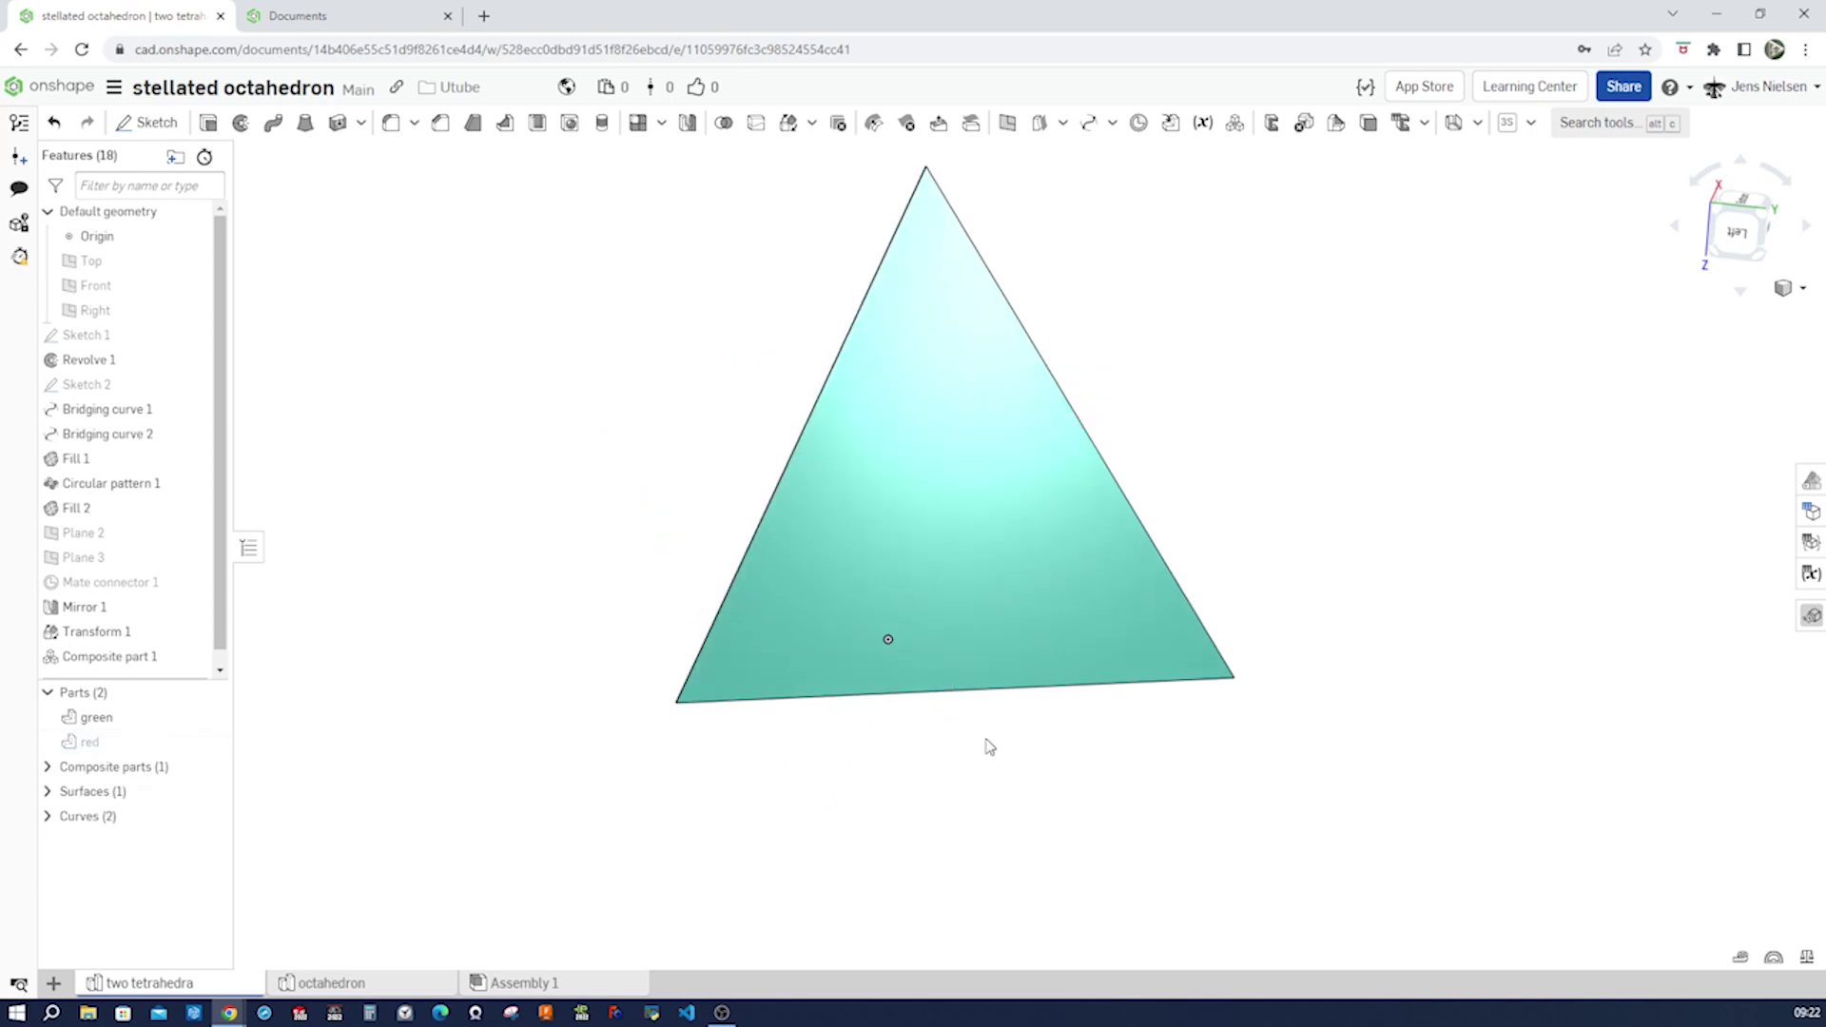
{"action": "mouse_move", "coordinate": [844, 584]}
{"action": "right_mouse_down"}
{"action": "mouse_move", "coordinate": [824, 574]}
{"action": "mouse_move", "coordinate": [790, 305]}
{"action": "mouse_move", "coordinate": [1087, 483]}
{"action": "mouse_move", "coordinate": [1133, 570]}
{"action": "mouse_move", "coordinate": [970, 644]}
{"action": "mouse_move", "coordinate": [970, 552]}
{"action": "mouse_move", "coordinate": [1002, 660]}
{"action": "mouse_move", "coordinate": [929, 631]}
{"action": "right_mouse_up"}
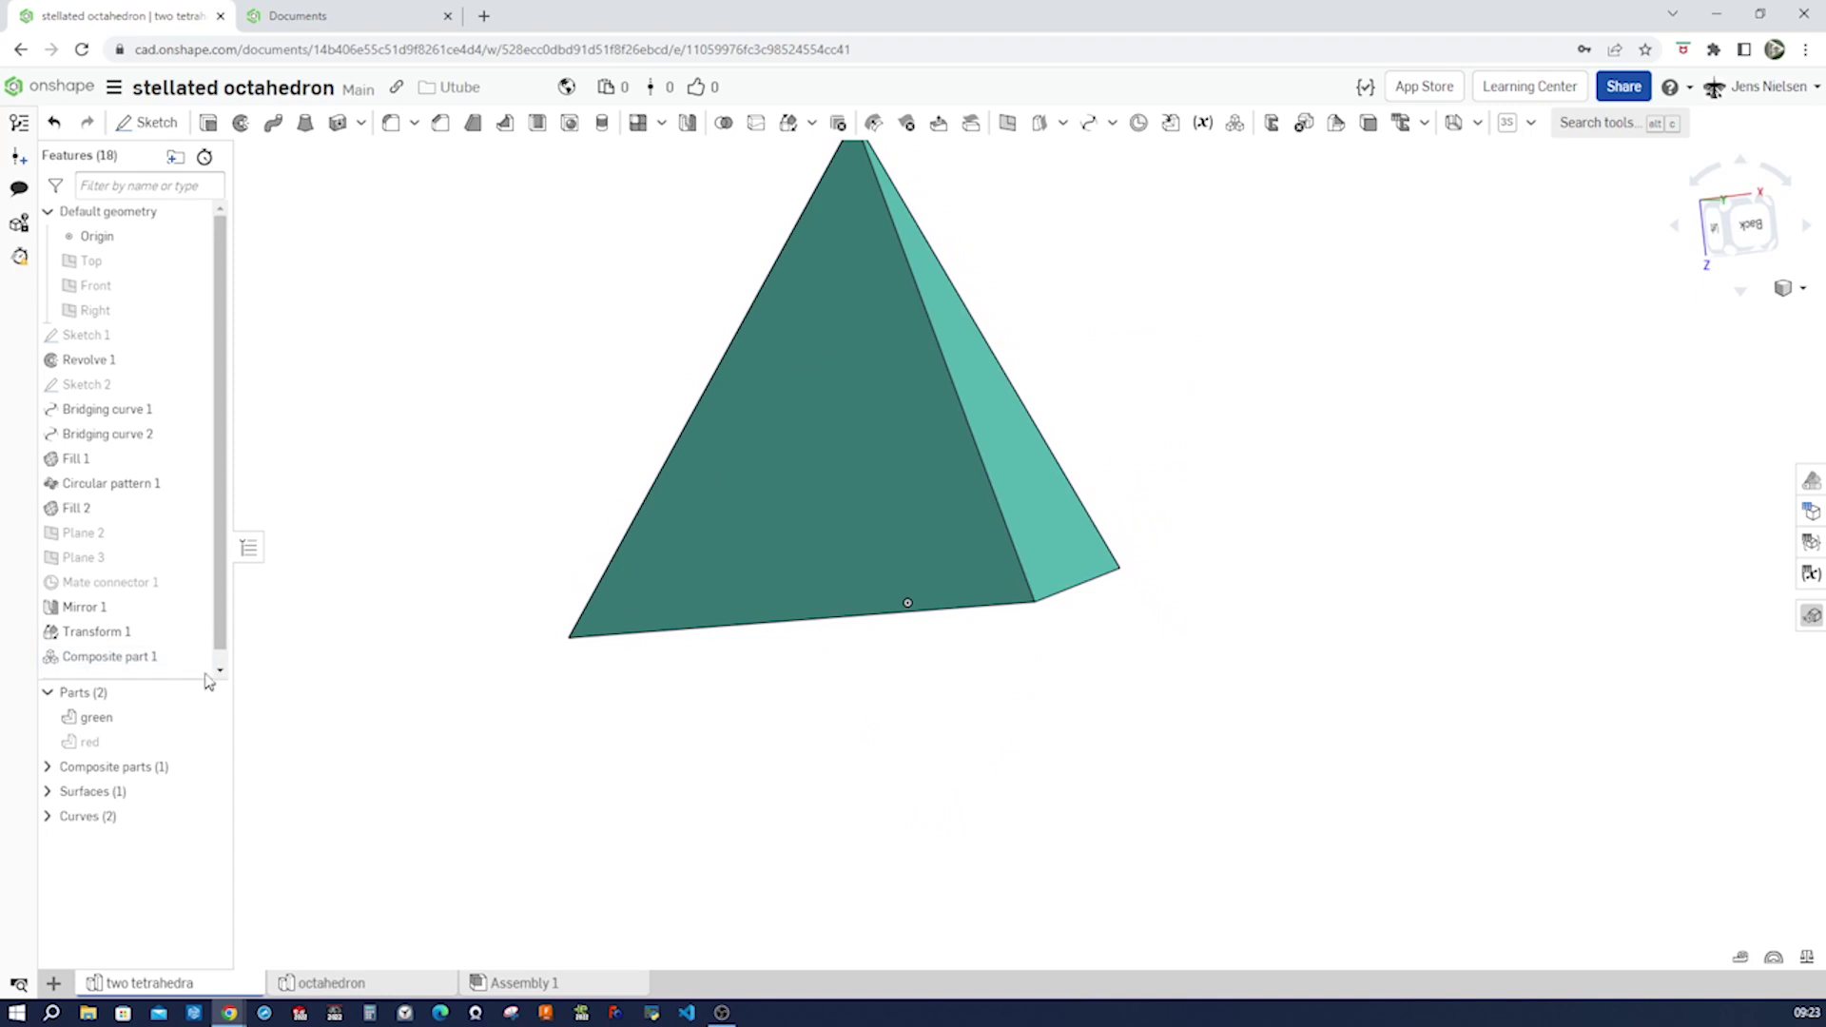
{"action": "scroll", "coordinate": [221, 652], "scroll_direction": "down", "scroll_amount": 1}
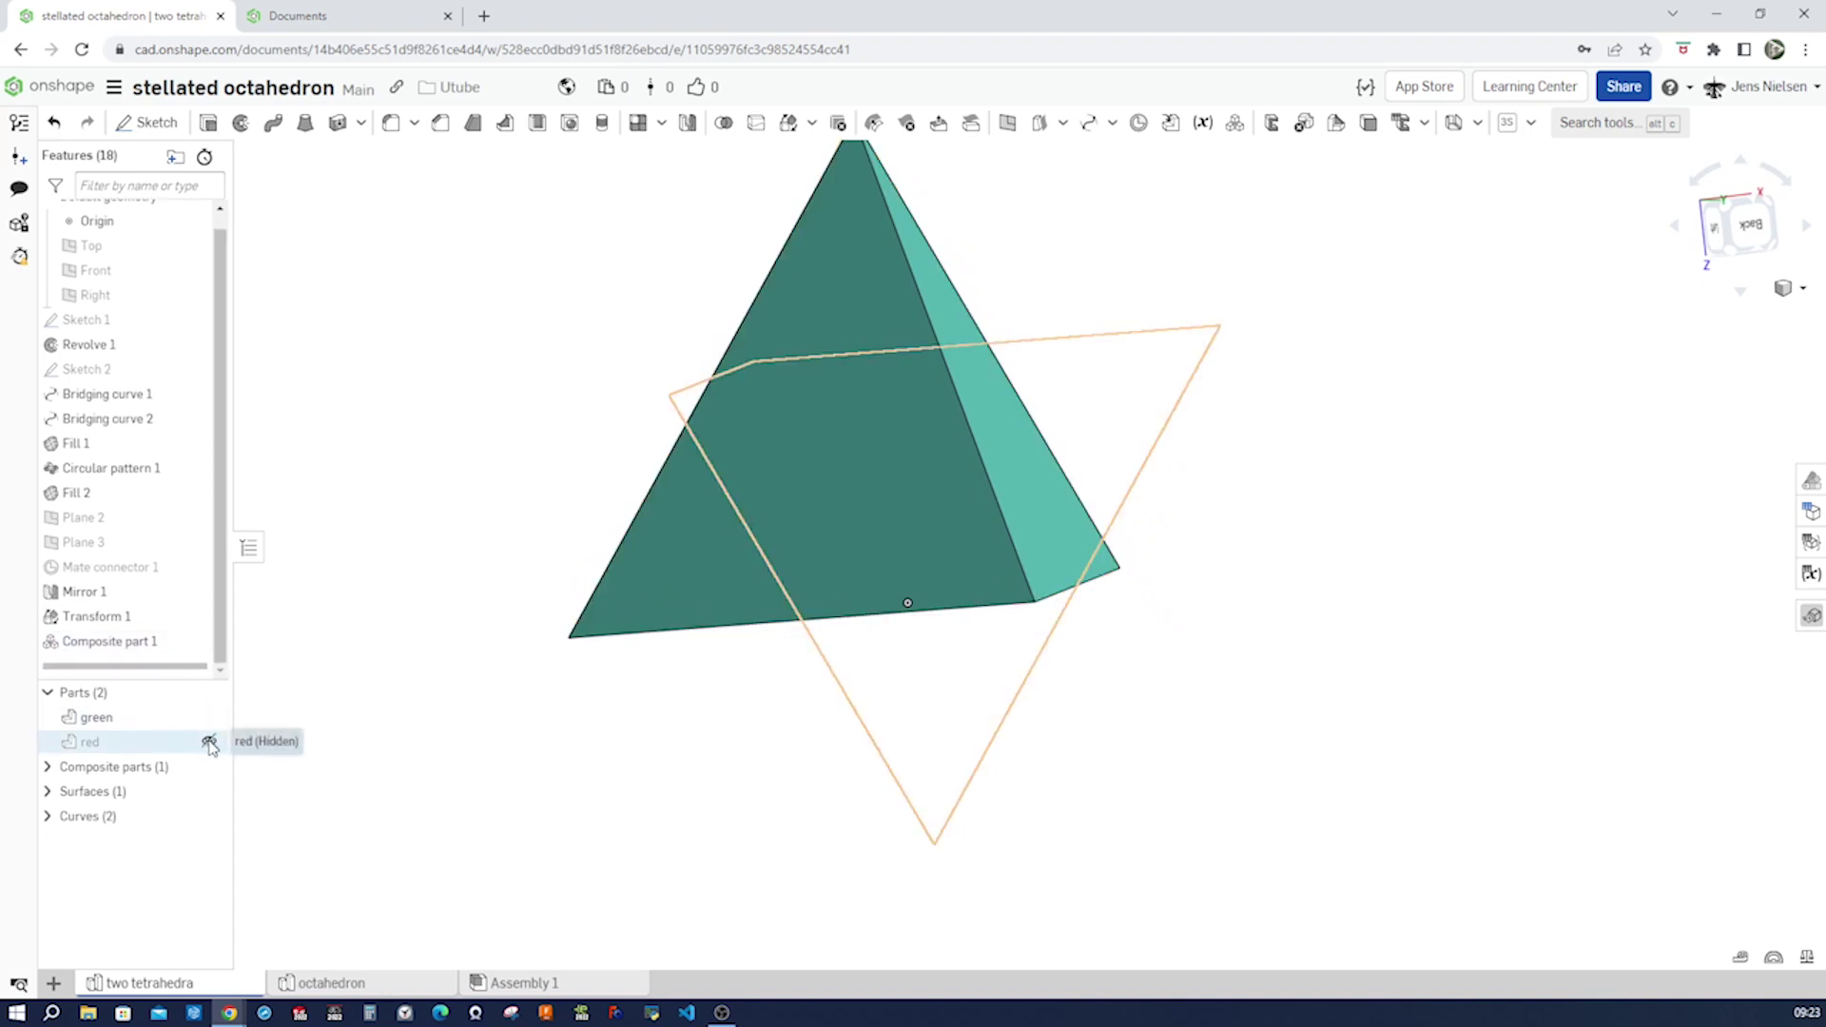
{"action": "left_click", "coordinate": [208, 741]}
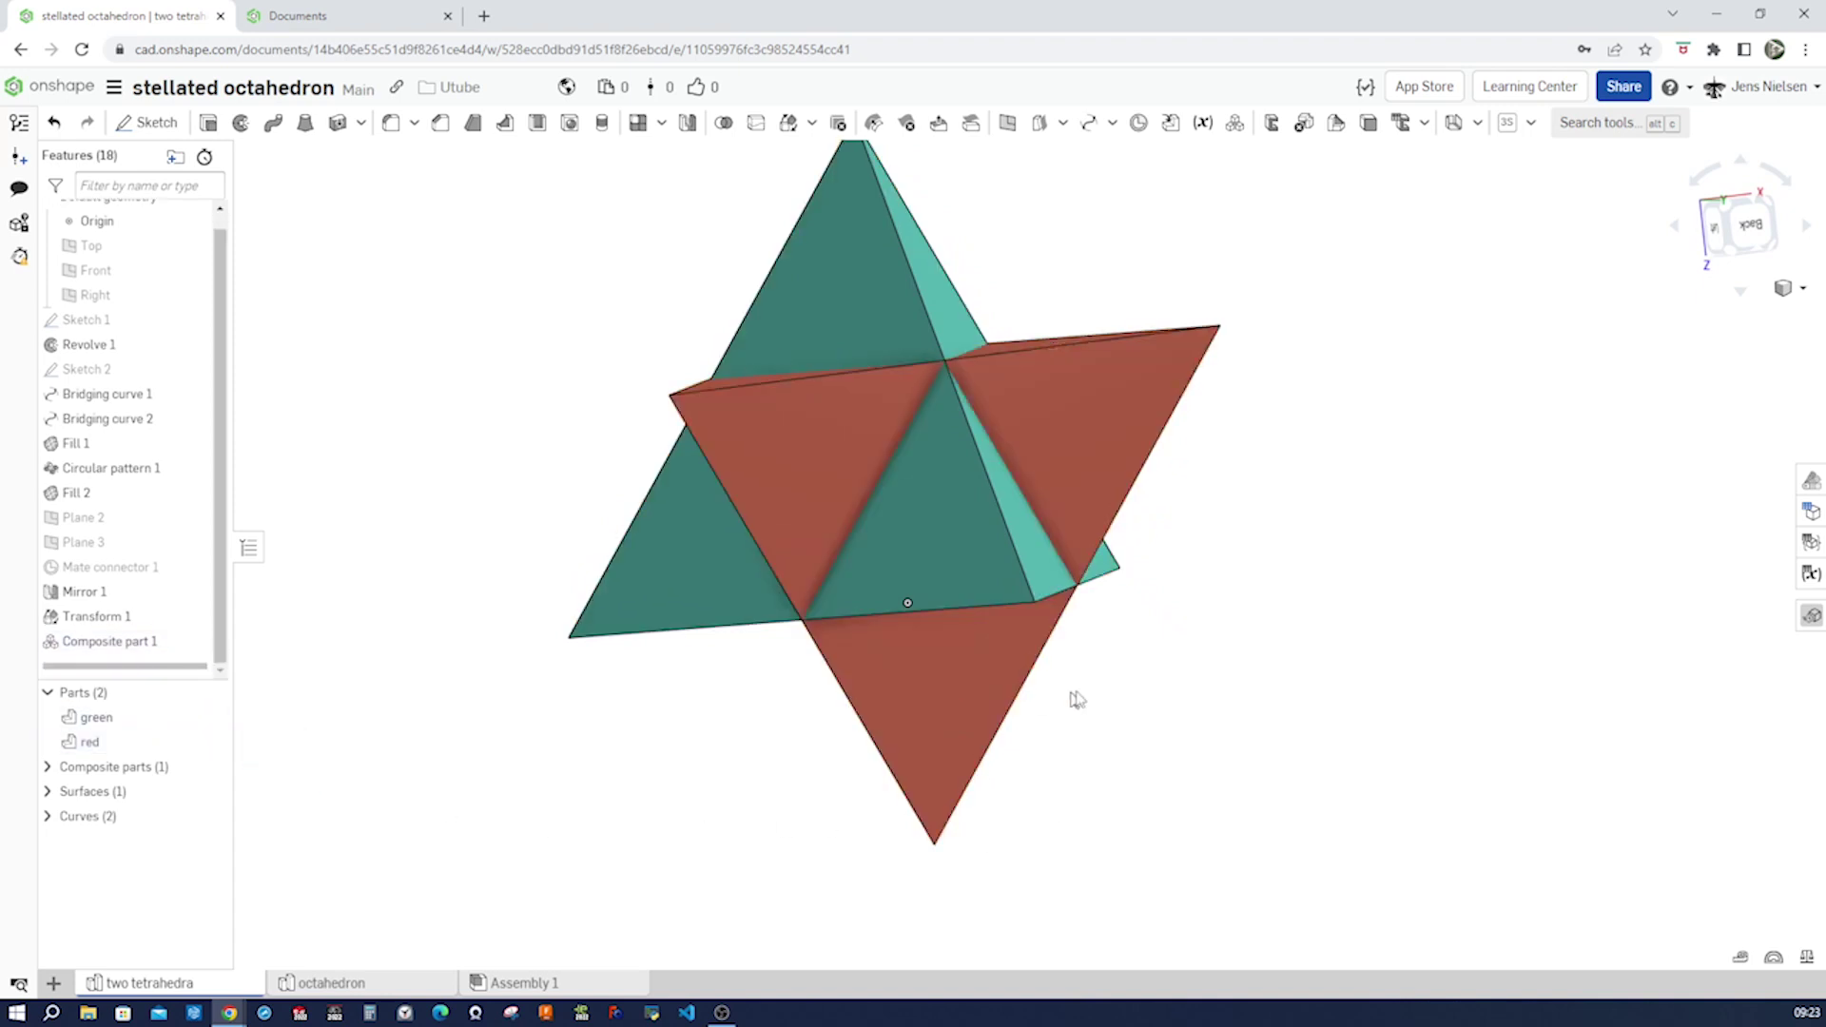
Step: Orbit the star from several angles, then switch to the 'octahedron' Part Studio
{"action": "right_click_drag", "start_coordinate": [1075, 700], "coordinate": [999, 549]}
{"action": "scroll", "coordinate": [1005, 400], "scroll_direction": "up", "scroll_amount": 2}
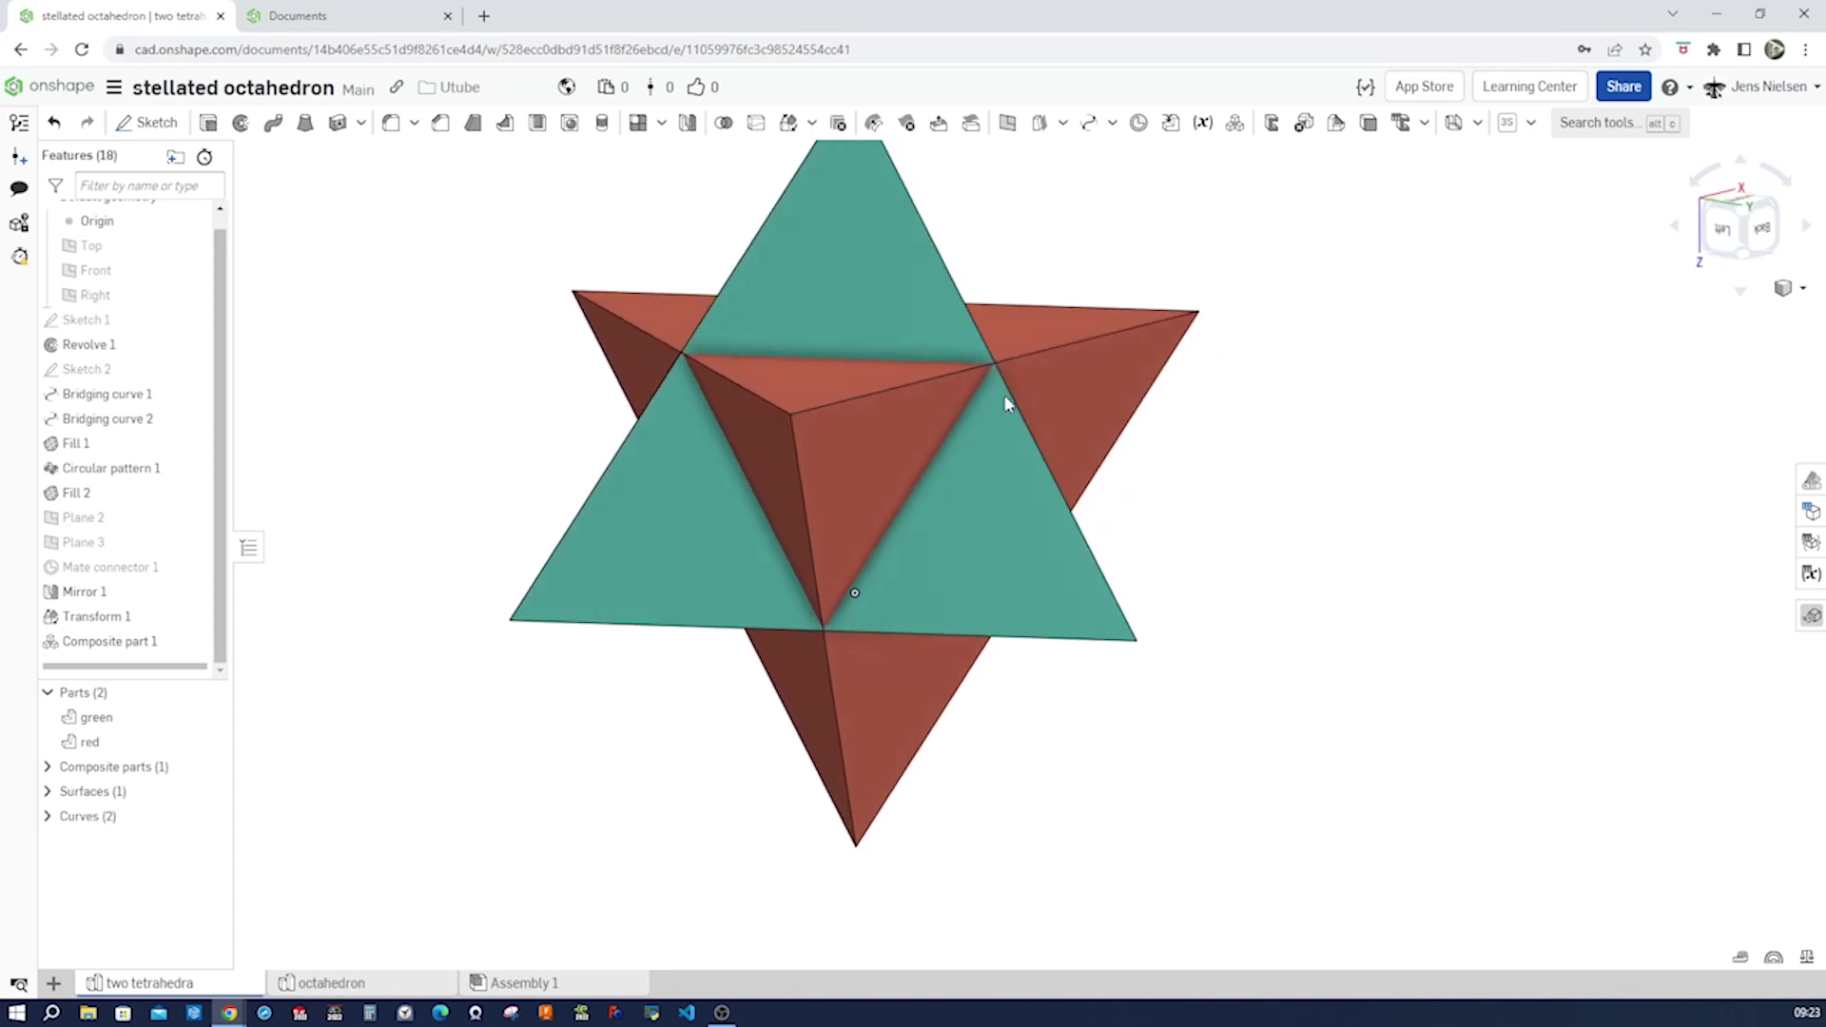
{"action": "right_click_drag", "start_coordinate": [1005, 400], "coordinate": [1004, 423]}
{"action": "scroll", "coordinate": [1003, 419], "scroll_direction": "up", "scroll_amount": 3}
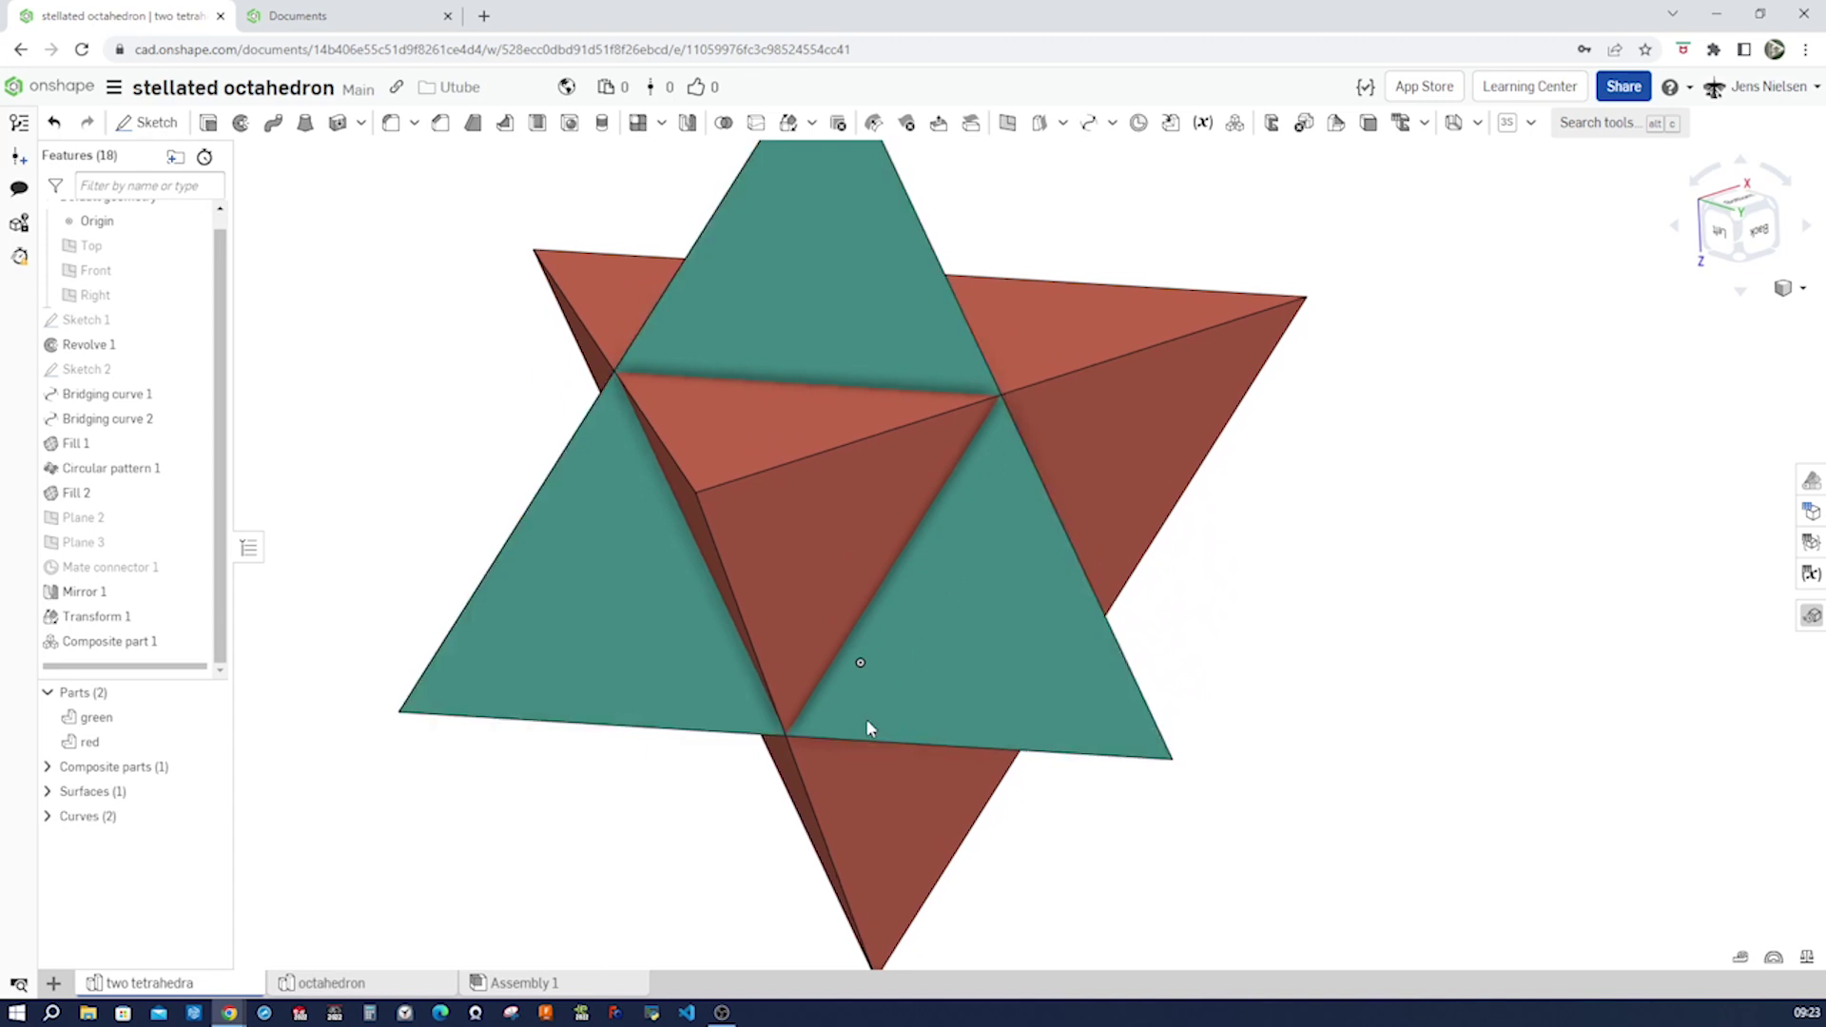
{"action": "scroll", "coordinate": [867, 727], "scroll_direction": "down", "scroll_amount": 2}
{"action": "right_click_drag", "start_coordinate": [867, 727], "coordinate": [927, 750]}
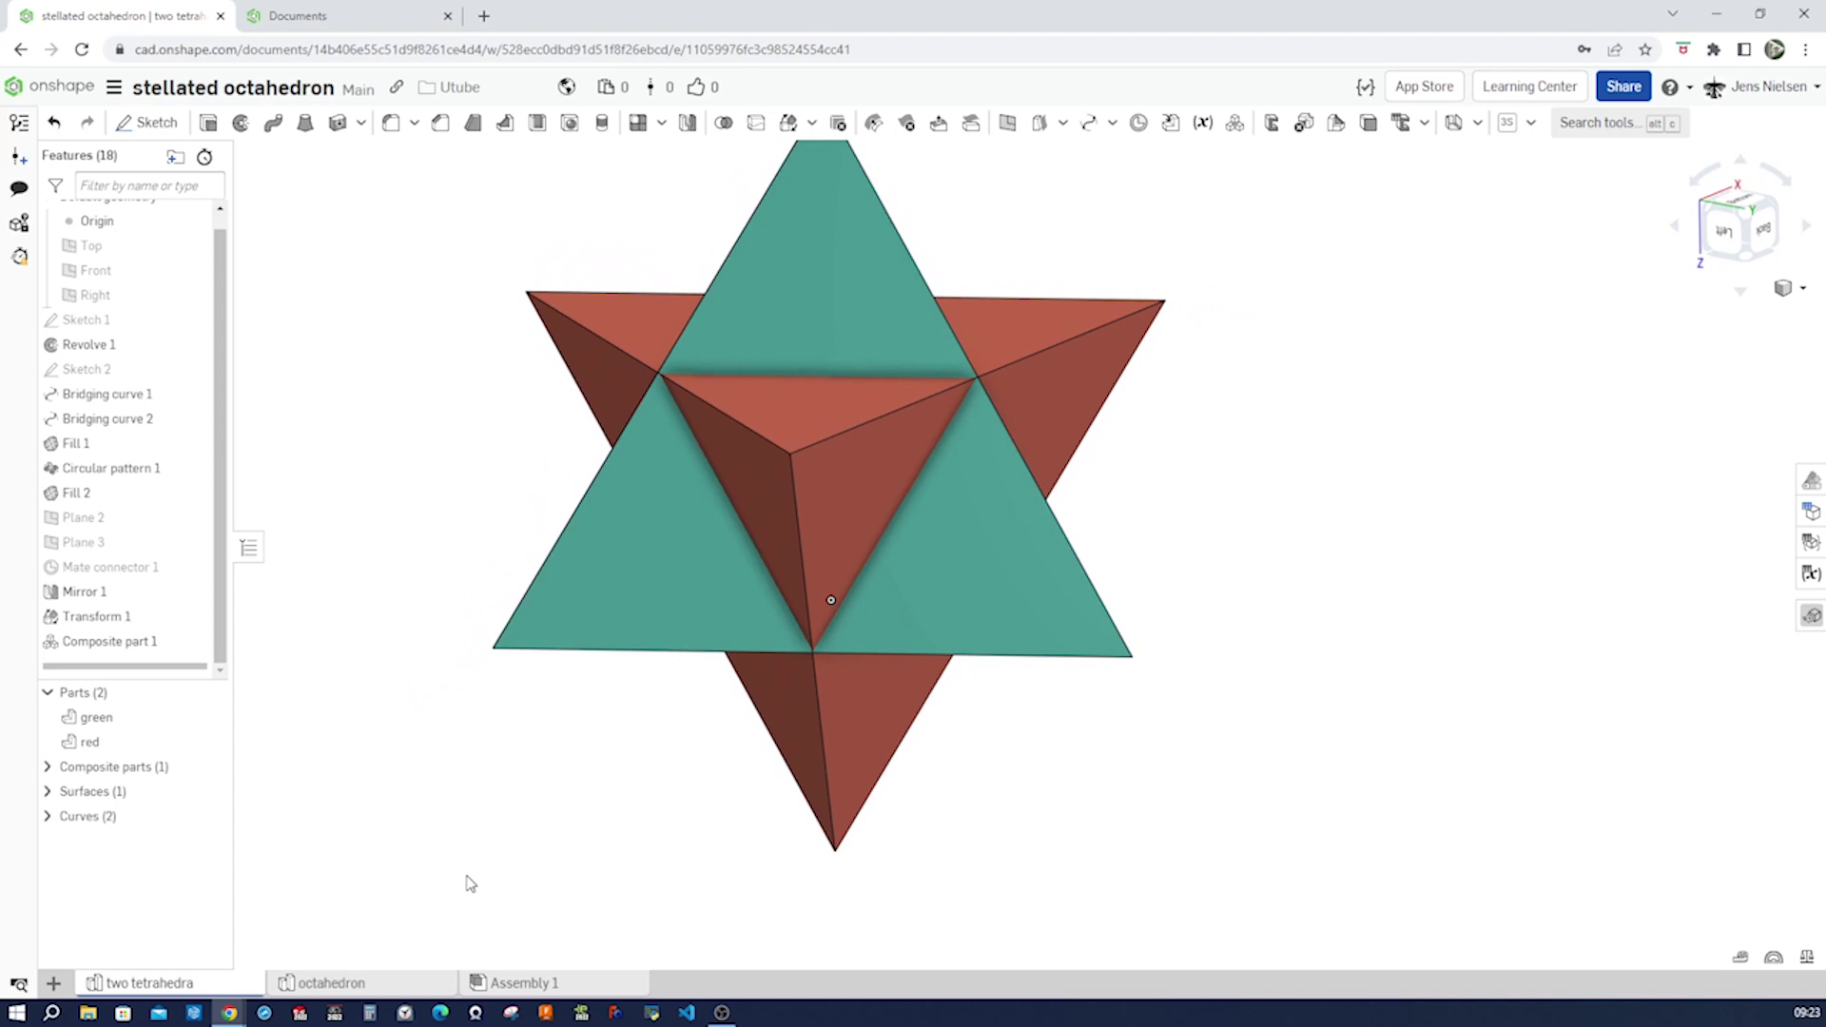
{"action": "mouse_move", "coordinate": [337, 992]}
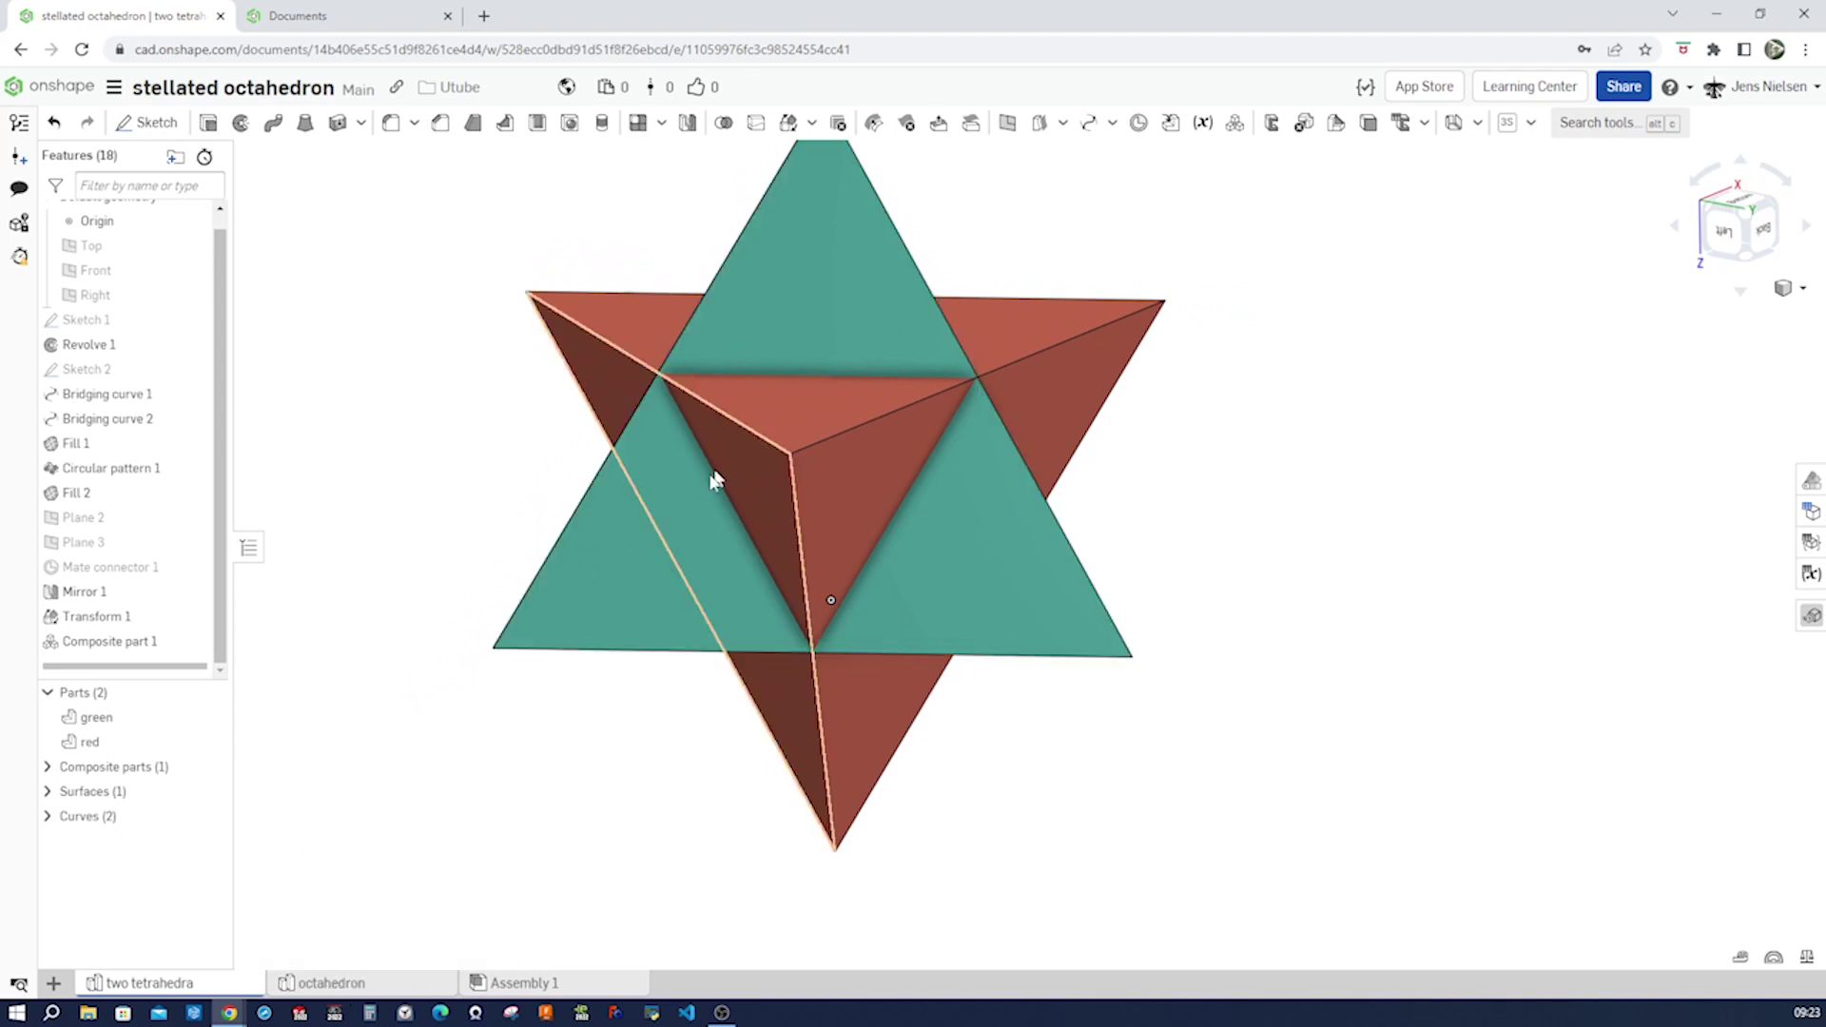
{"action": "left_click", "coordinate": [350, 989]}
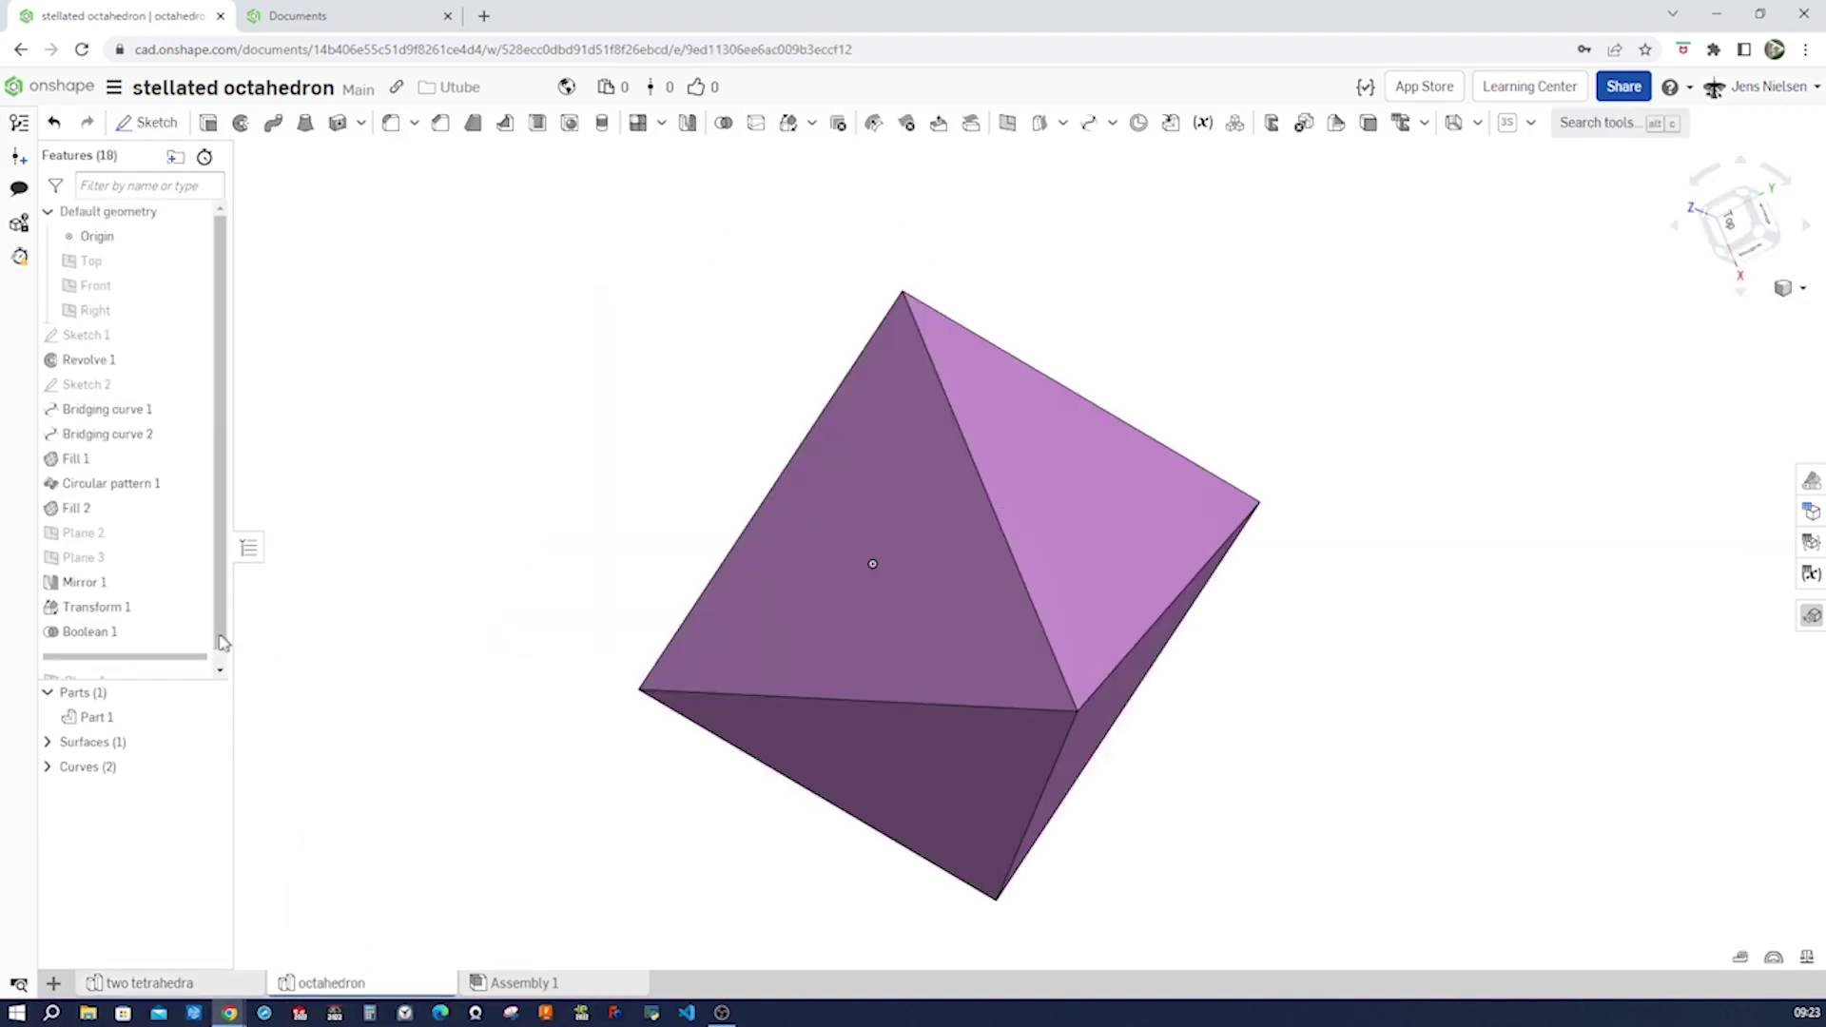
Step: Move the rollback bar in the octahedron's feature history and orbit the purple octahedron
{"action": "left_click_drag", "start_coordinate": [185, 662], "coordinate": [260, 664]}
{"action": "scroll", "coordinate": [451, 623], "scroll_direction": "down", "scroll_amount": 1}
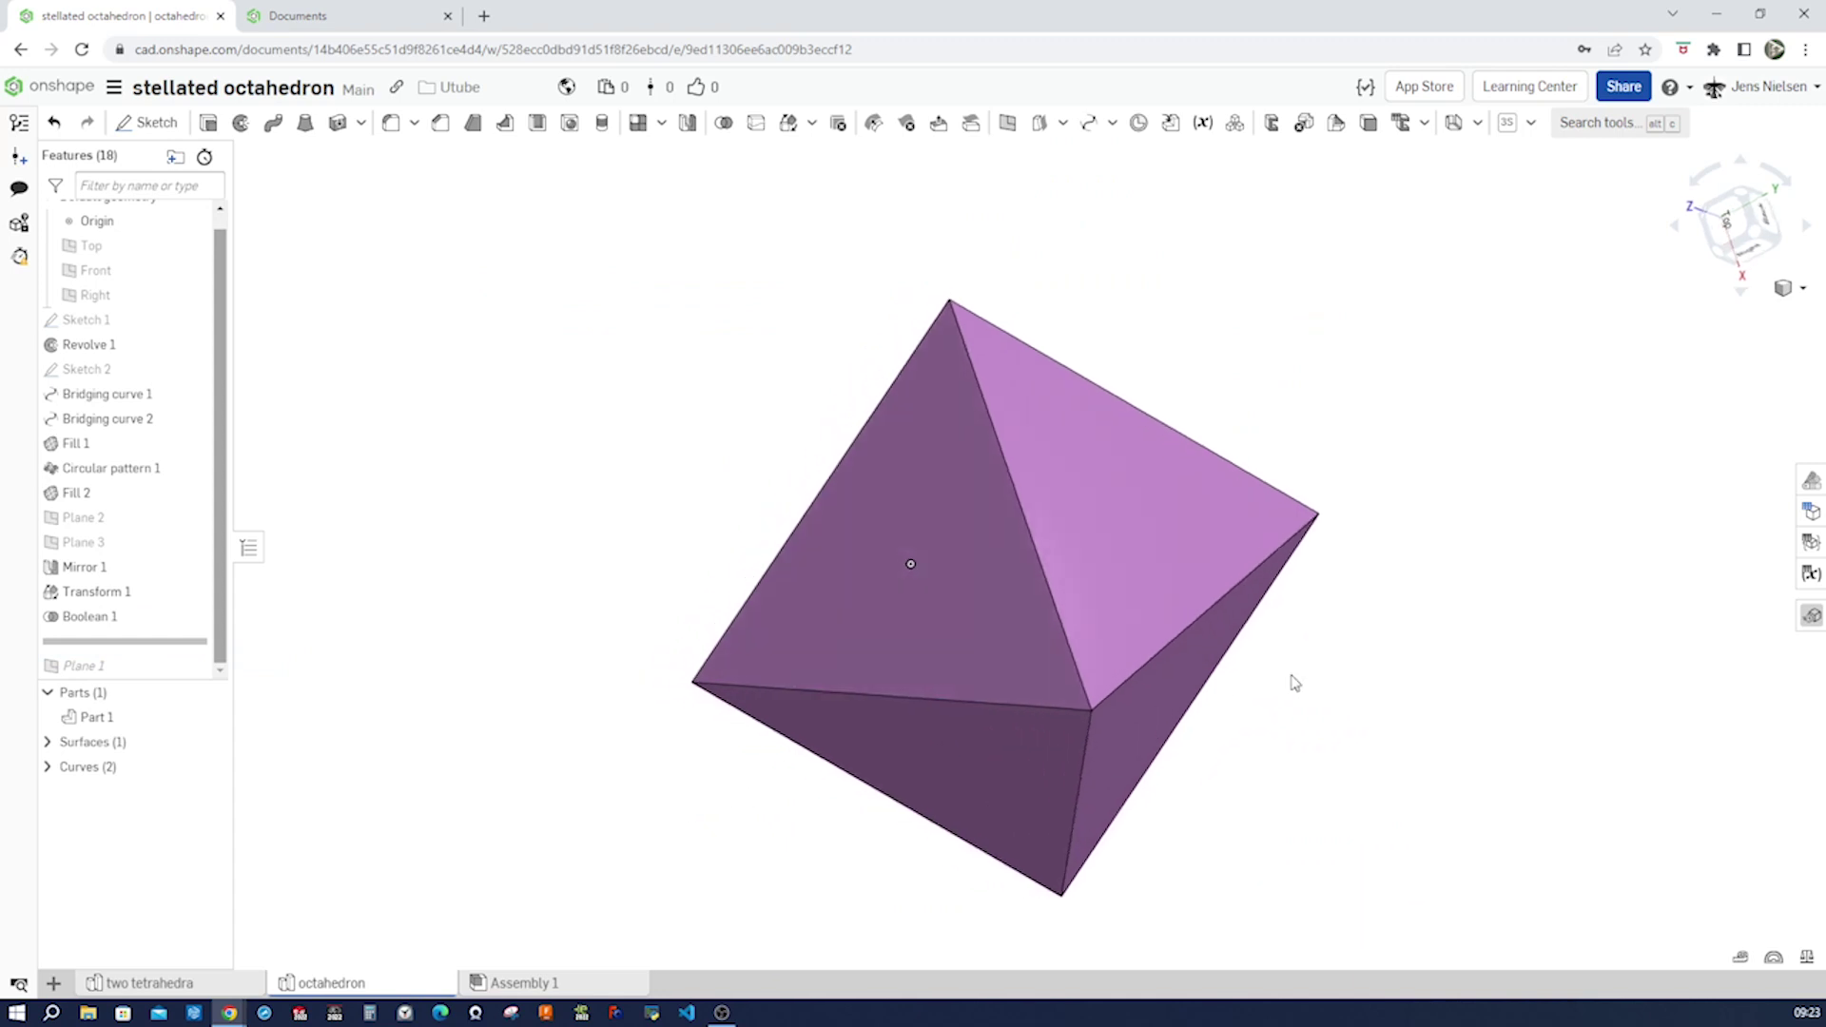
{"action": "right_click_drag", "start_coordinate": [1177, 610], "coordinate": [1009, 610]}
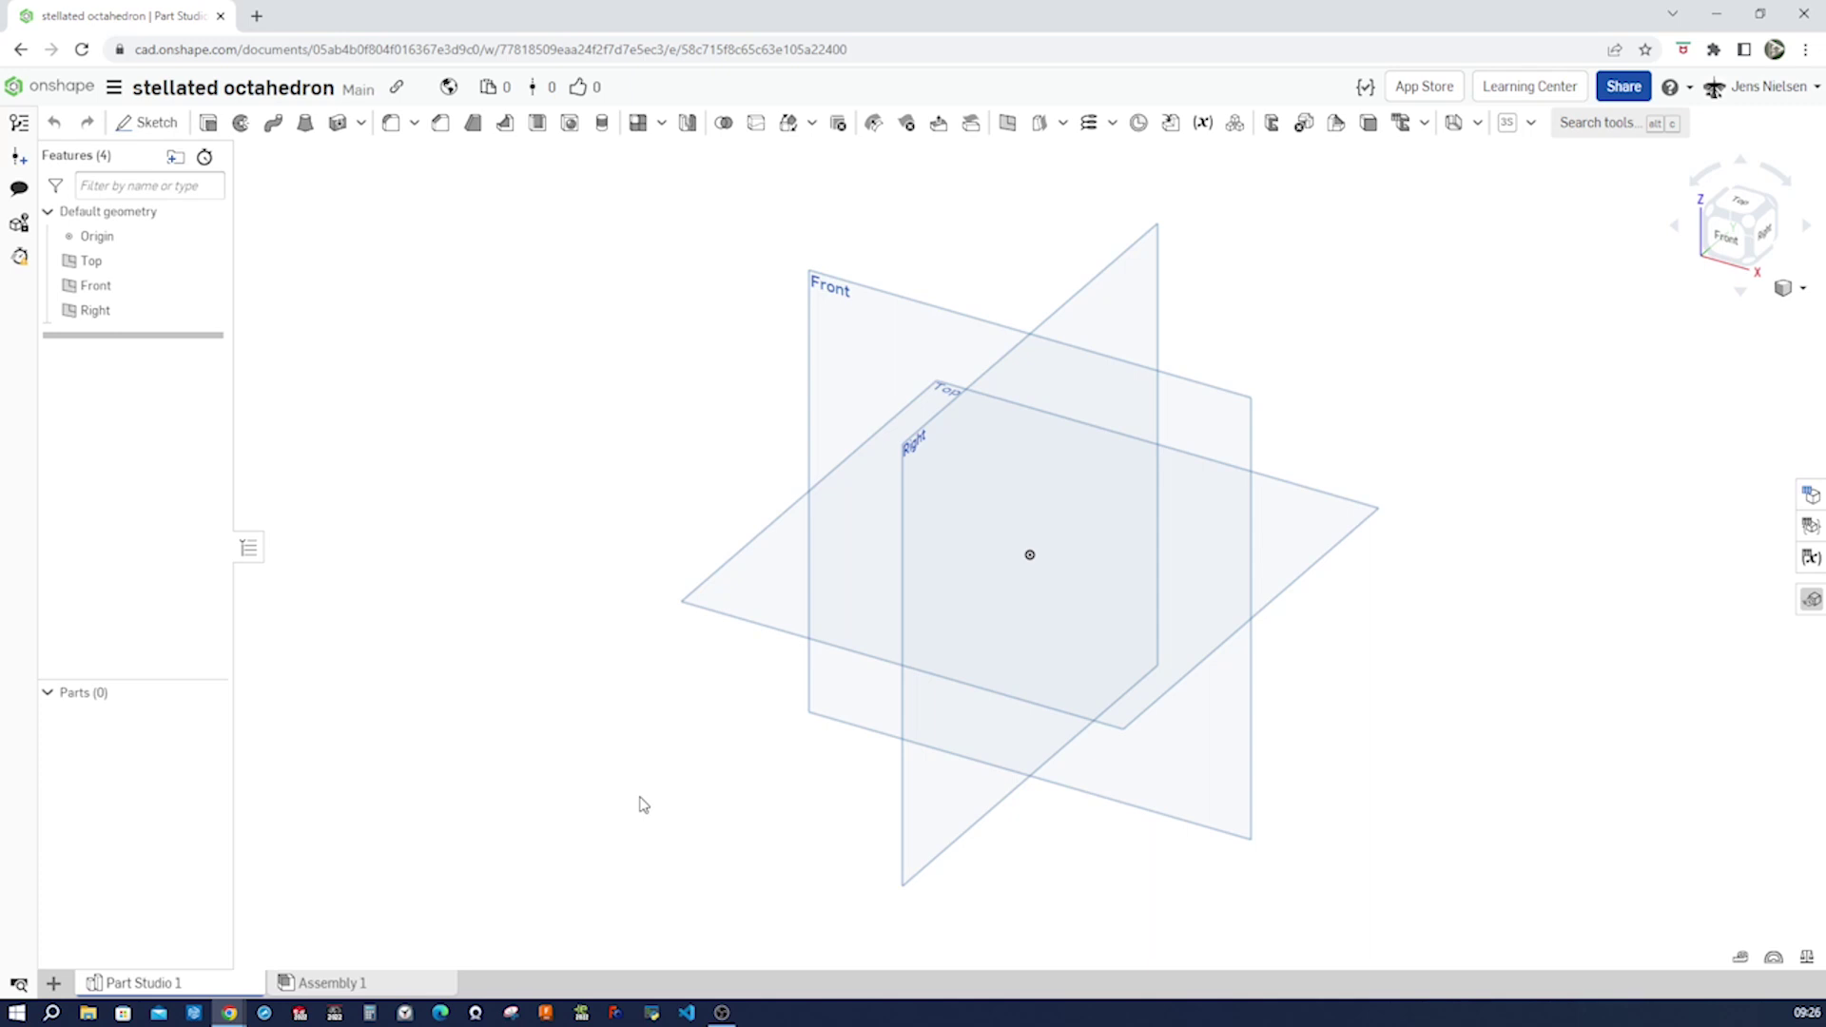
Step: Start Sketch 1 on the Top plane, viewed normal with the default planes hidden
{"action": "key", "text": "s"}
{"action": "left_click", "coordinate": [668, 573]}
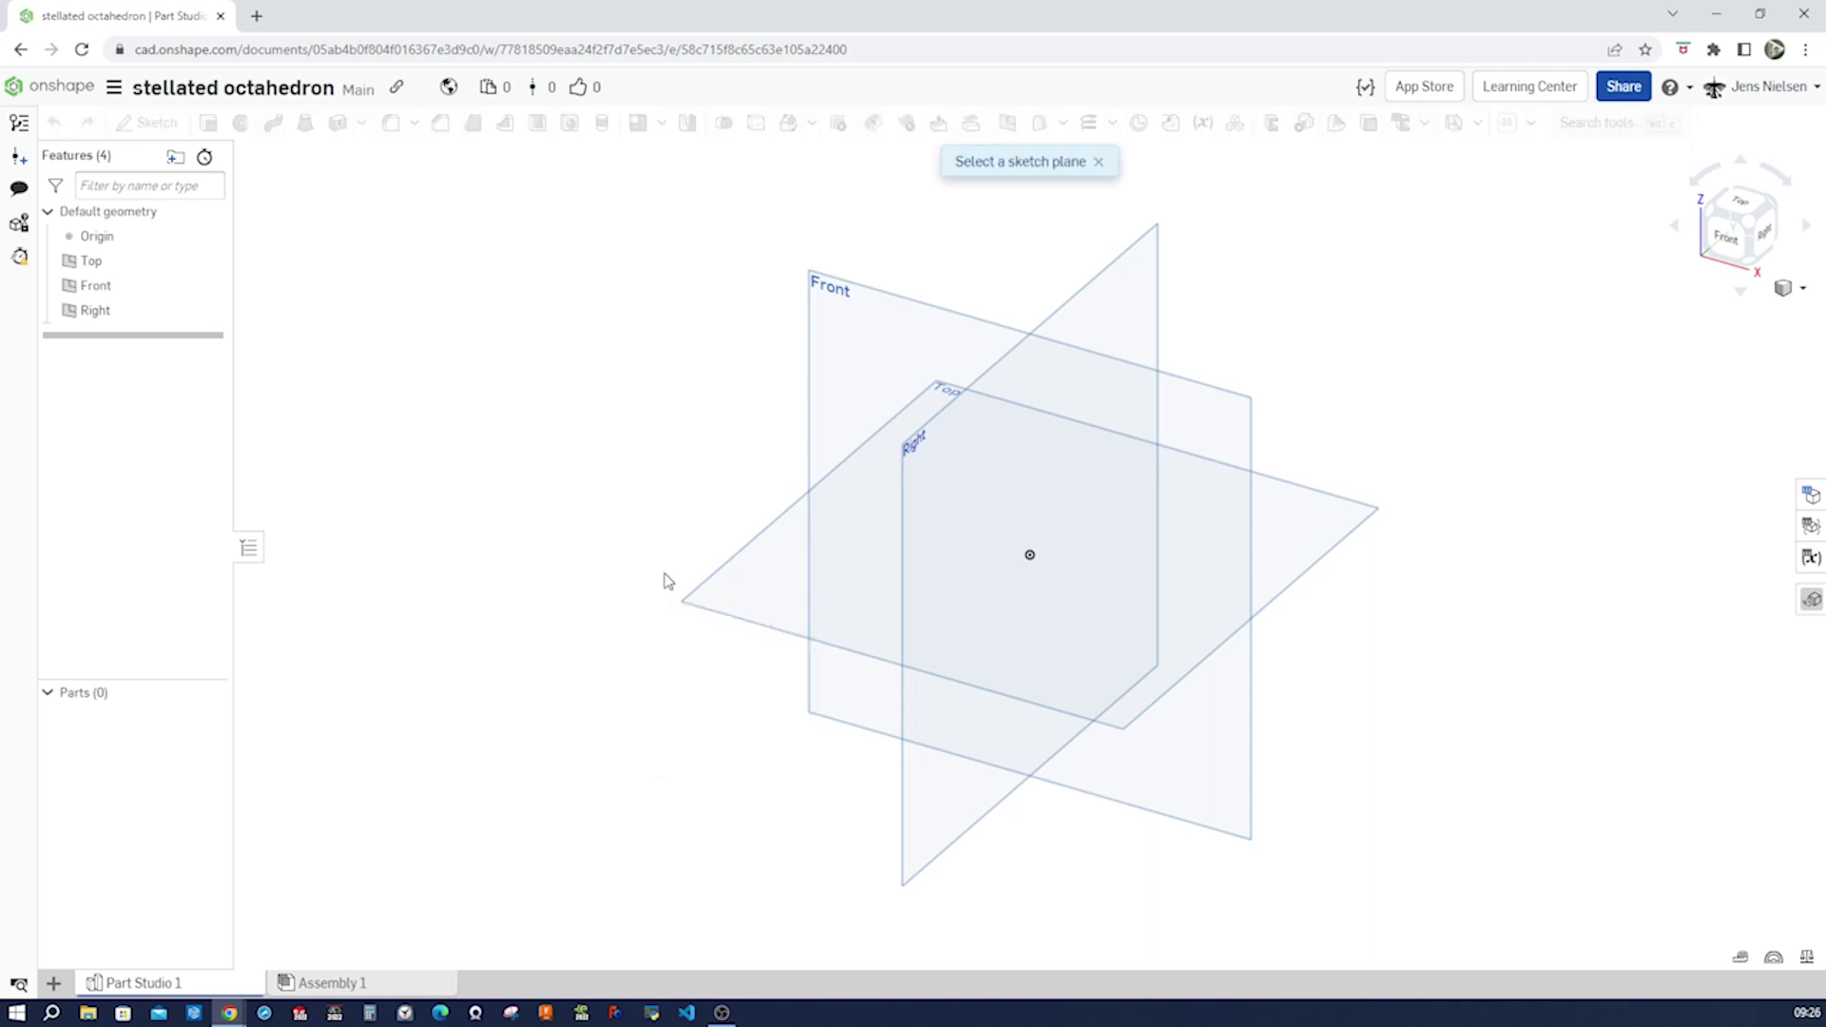
{"action": "left_click", "coordinate": [756, 571]}
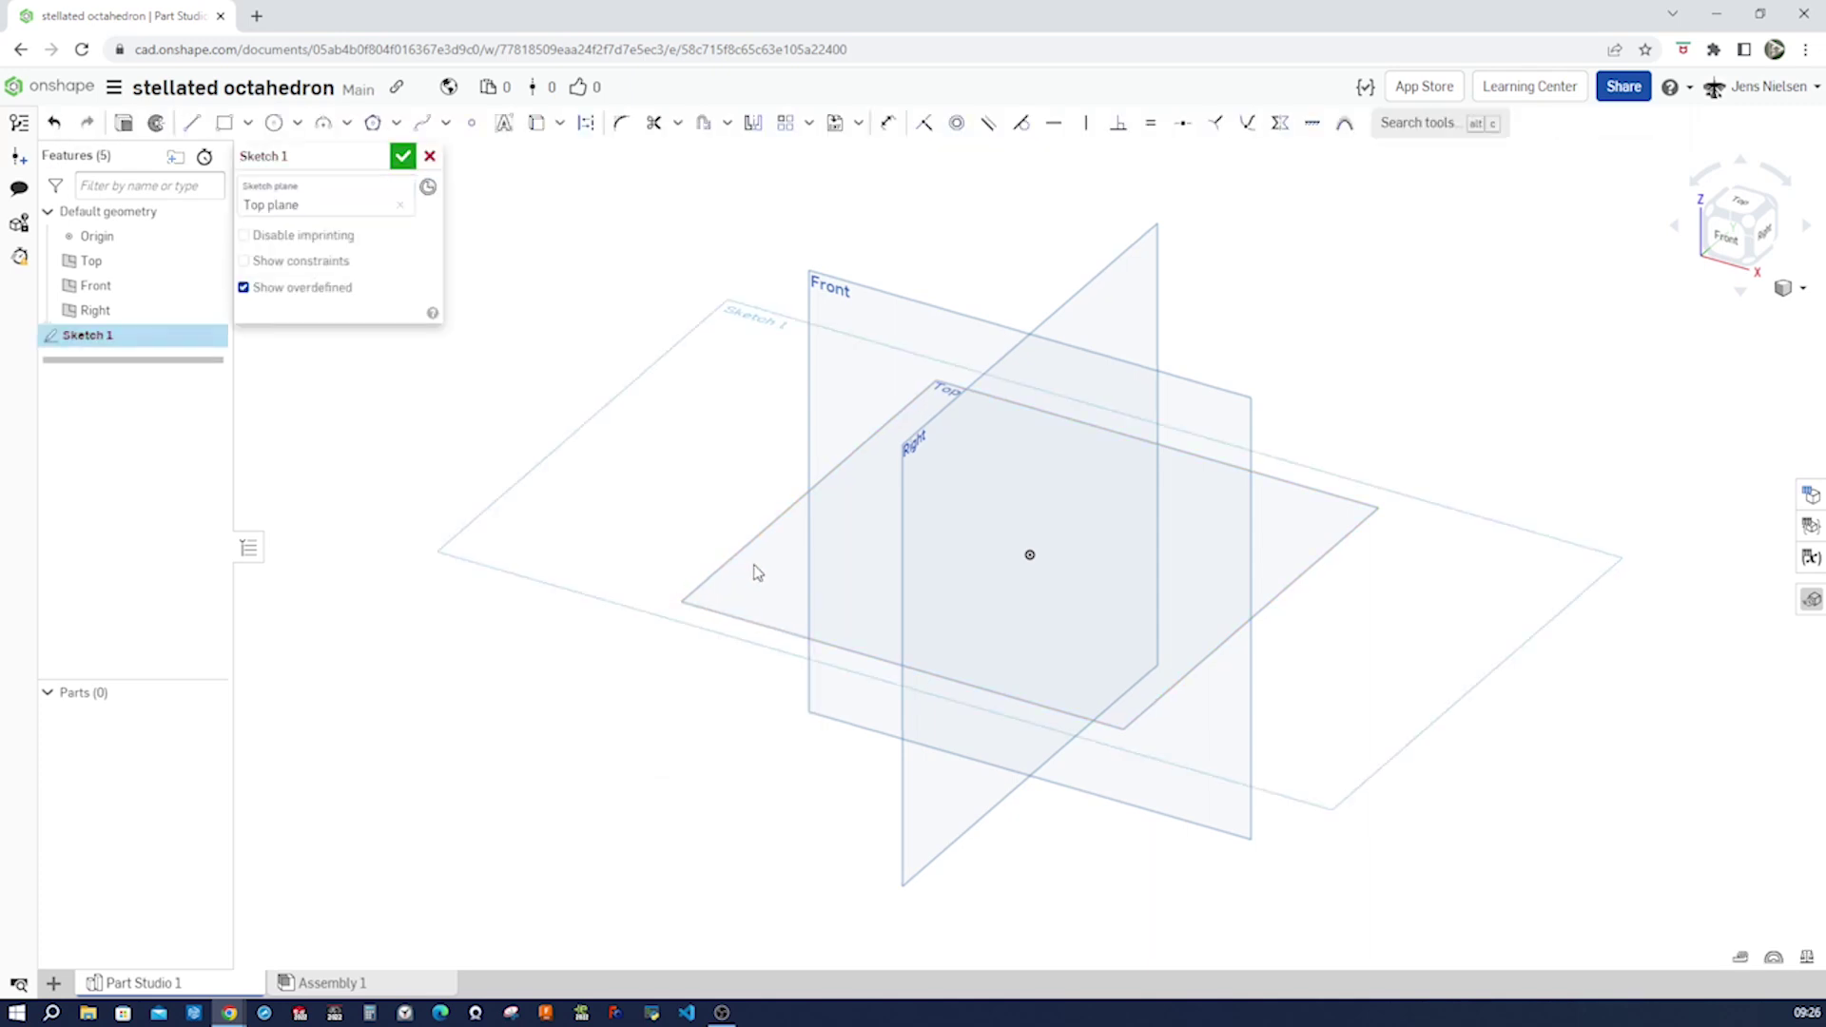
{"action": "key", "text": "n"}
{"action": "key", "text": "p"}
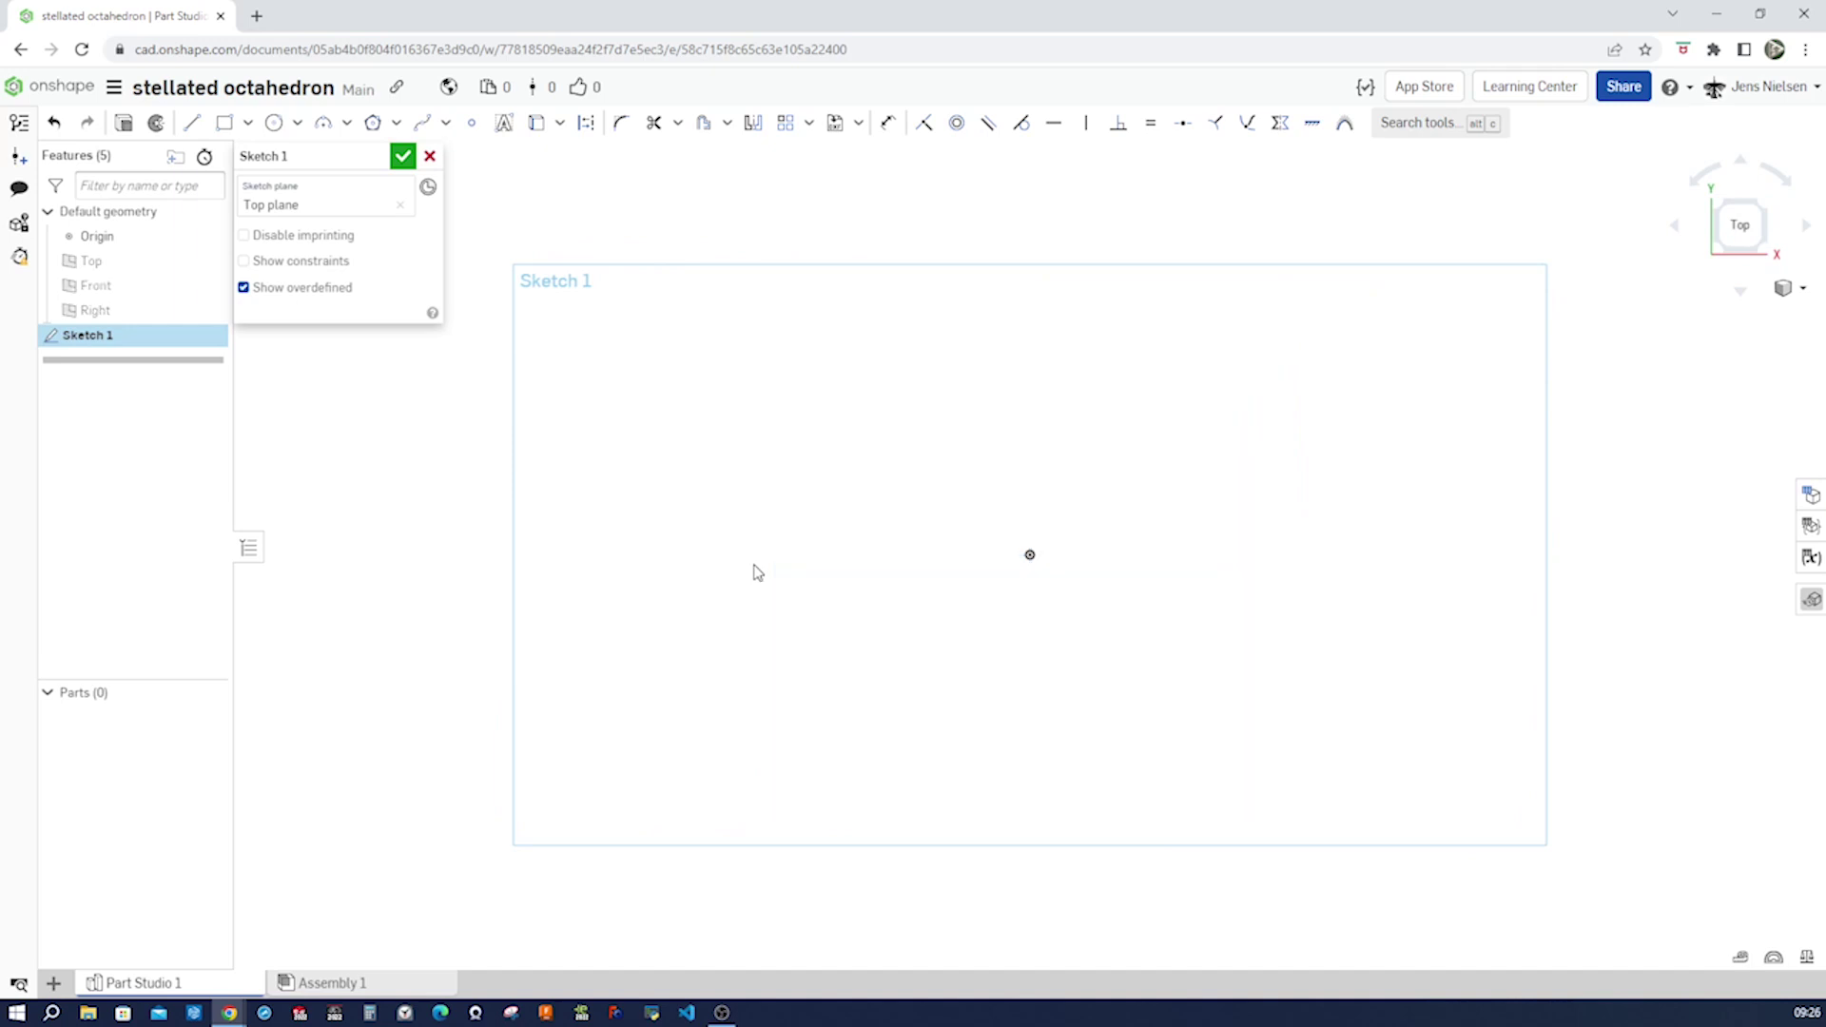
Step: Draw a three-sided polygon centred on the sketch origin
{"action": "key", "text": "s"}
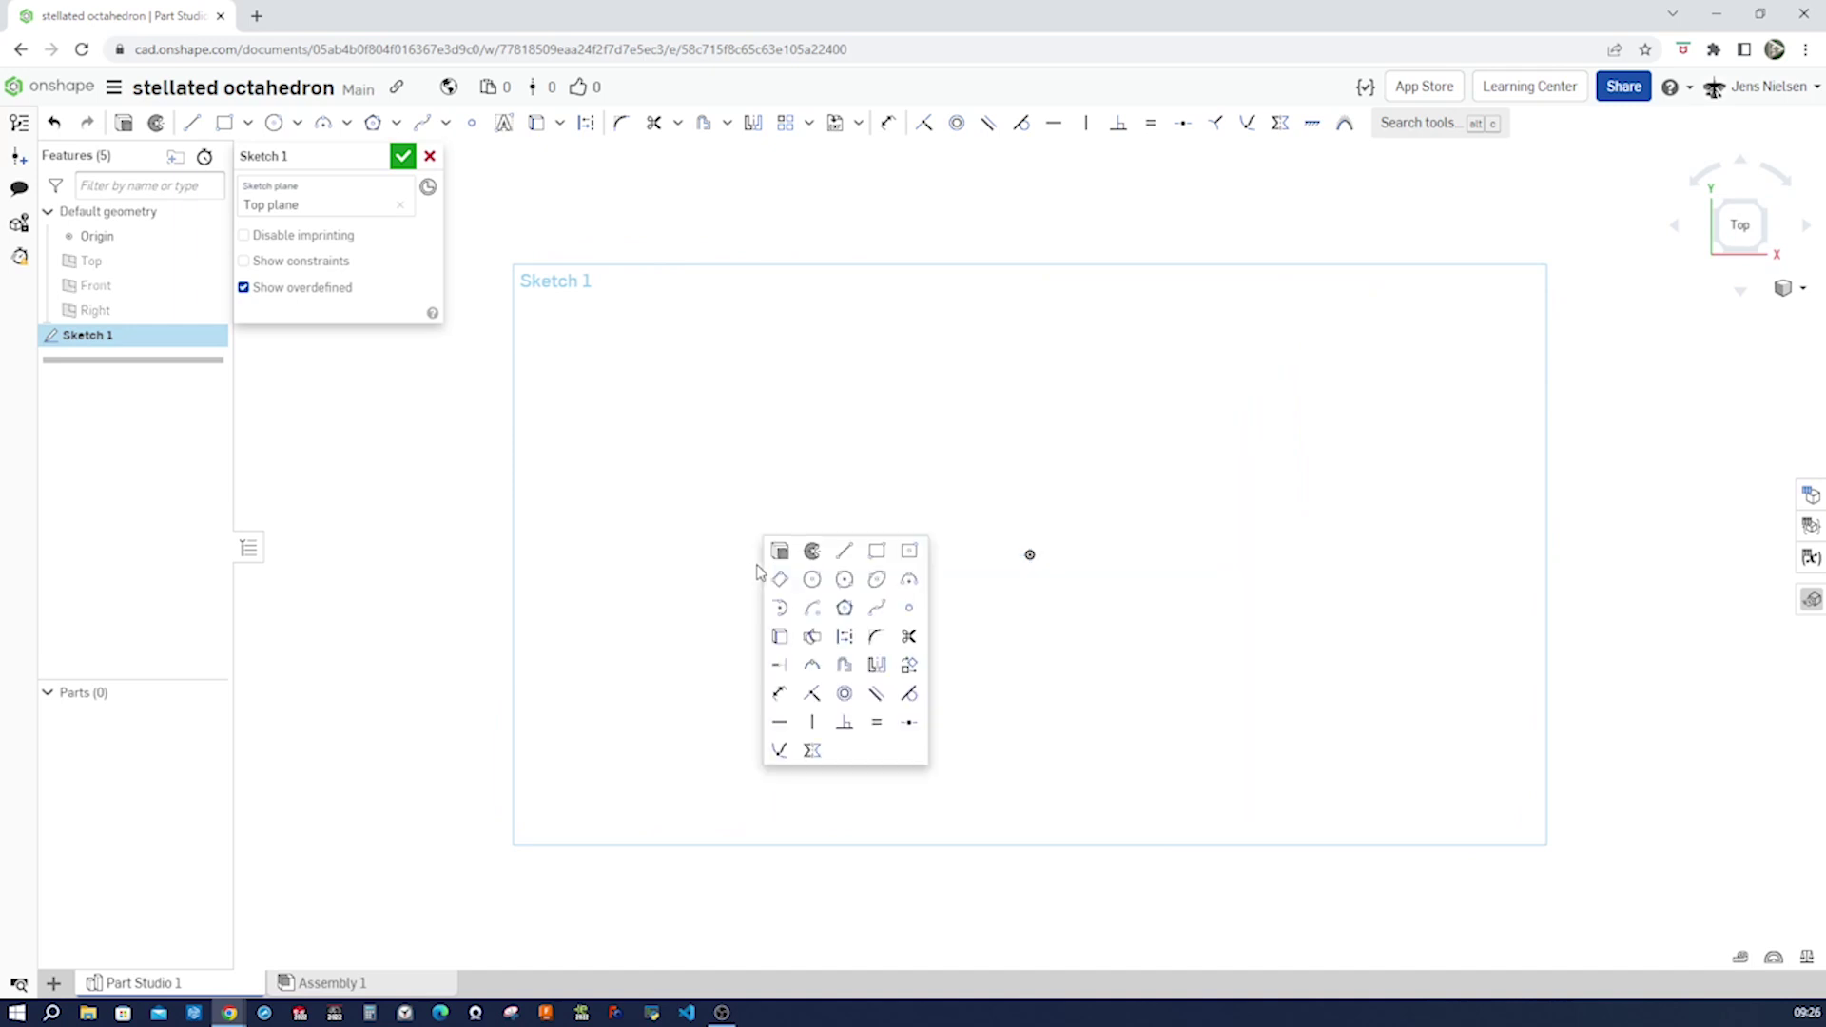
{"action": "left_click", "coordinate": [844, 608]}
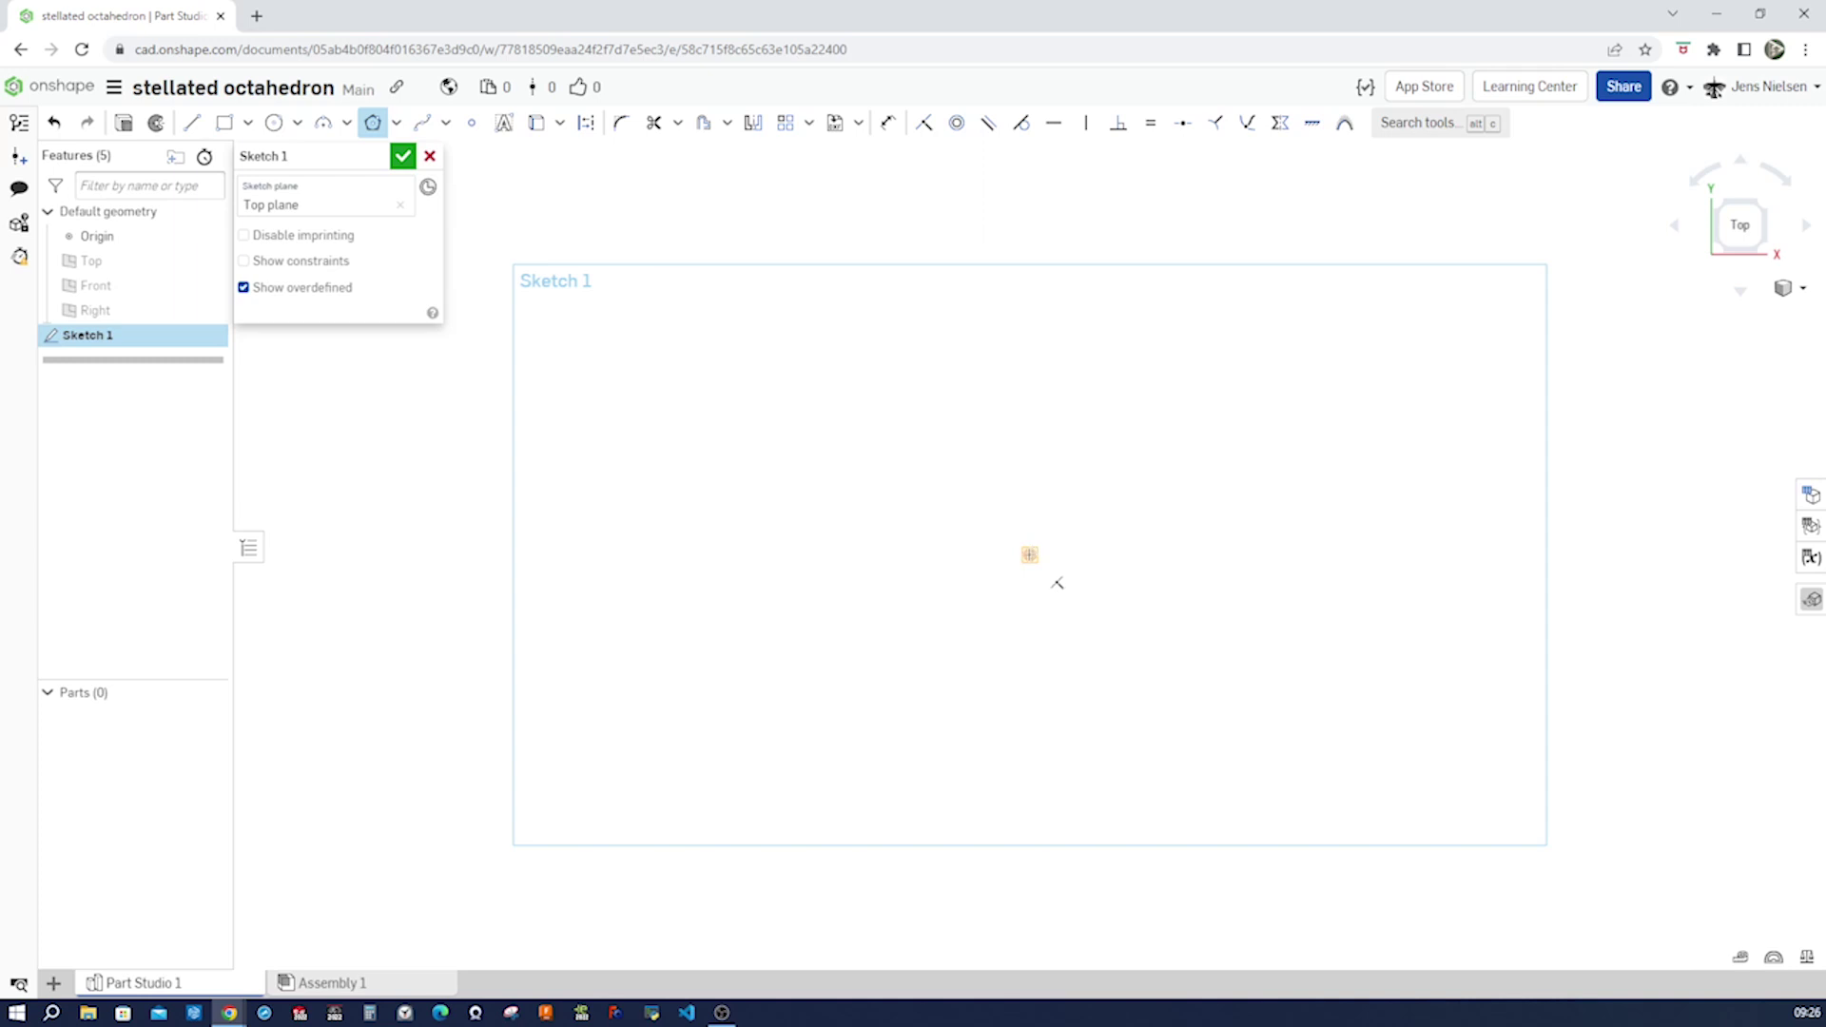
{"action": "left_click", "coordinate": [1030, 555]}
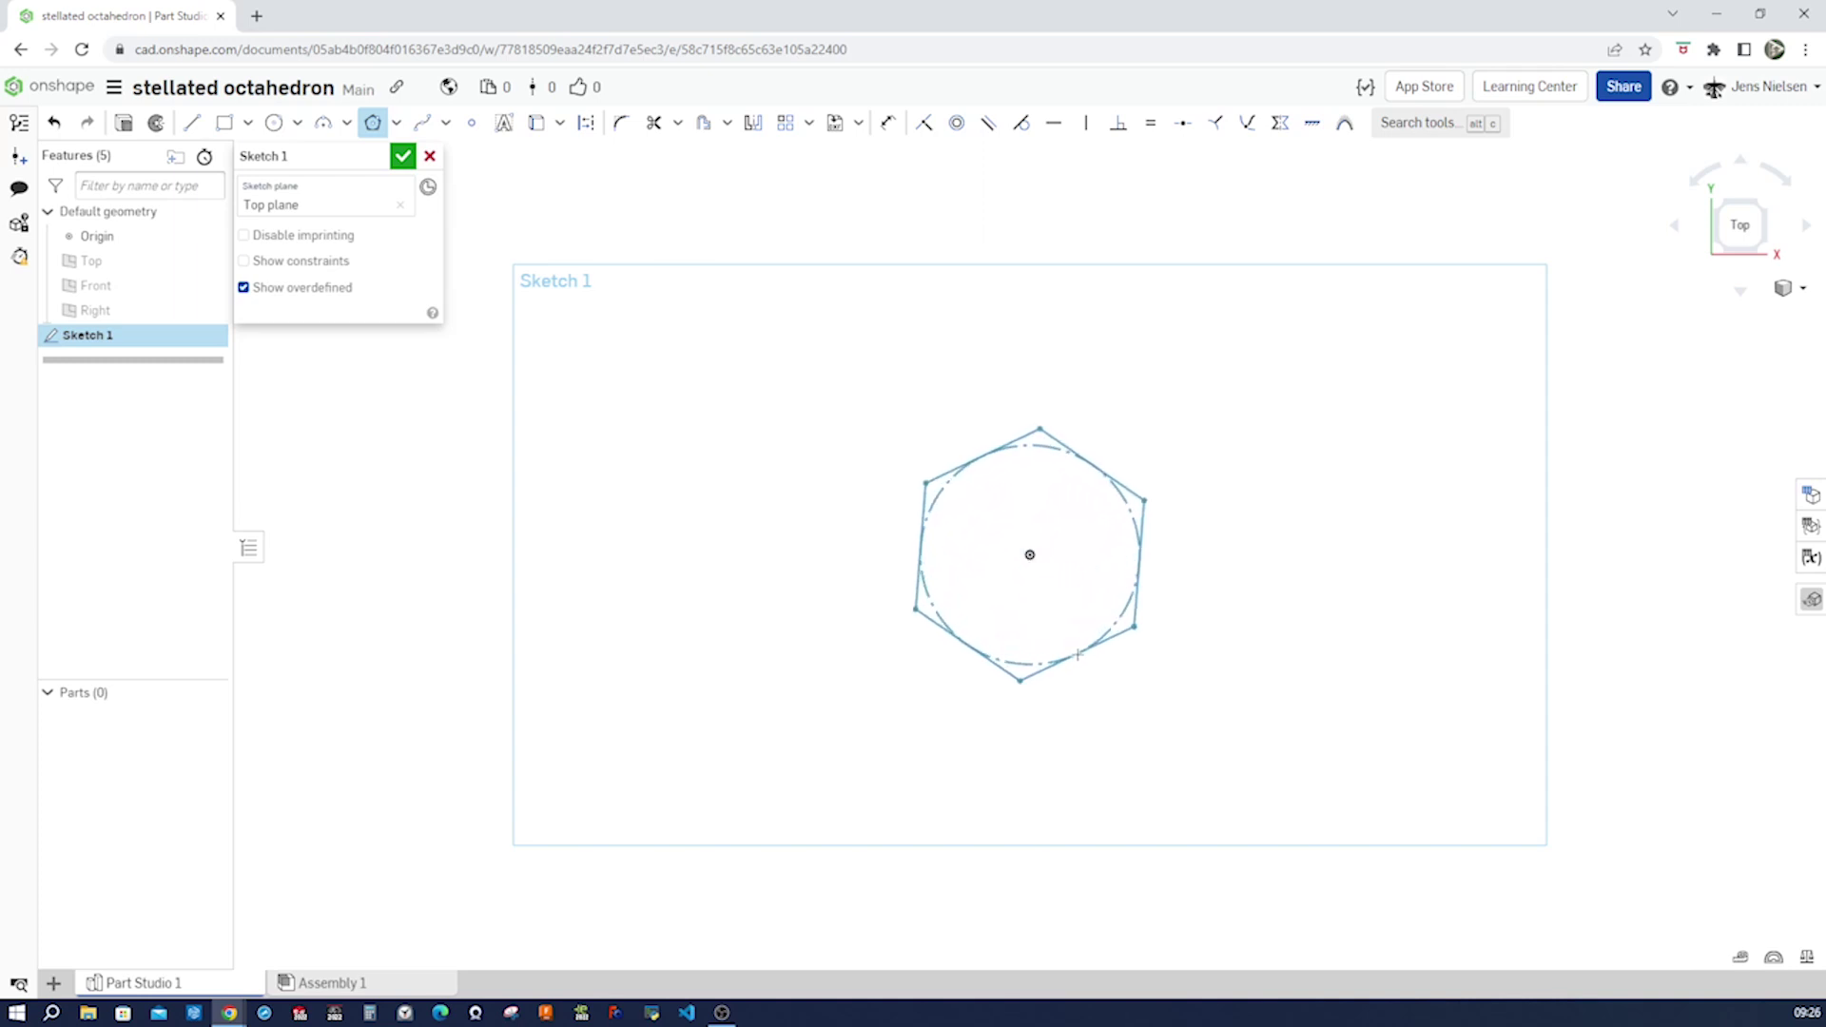
{"action": "key", "text": "Down"}
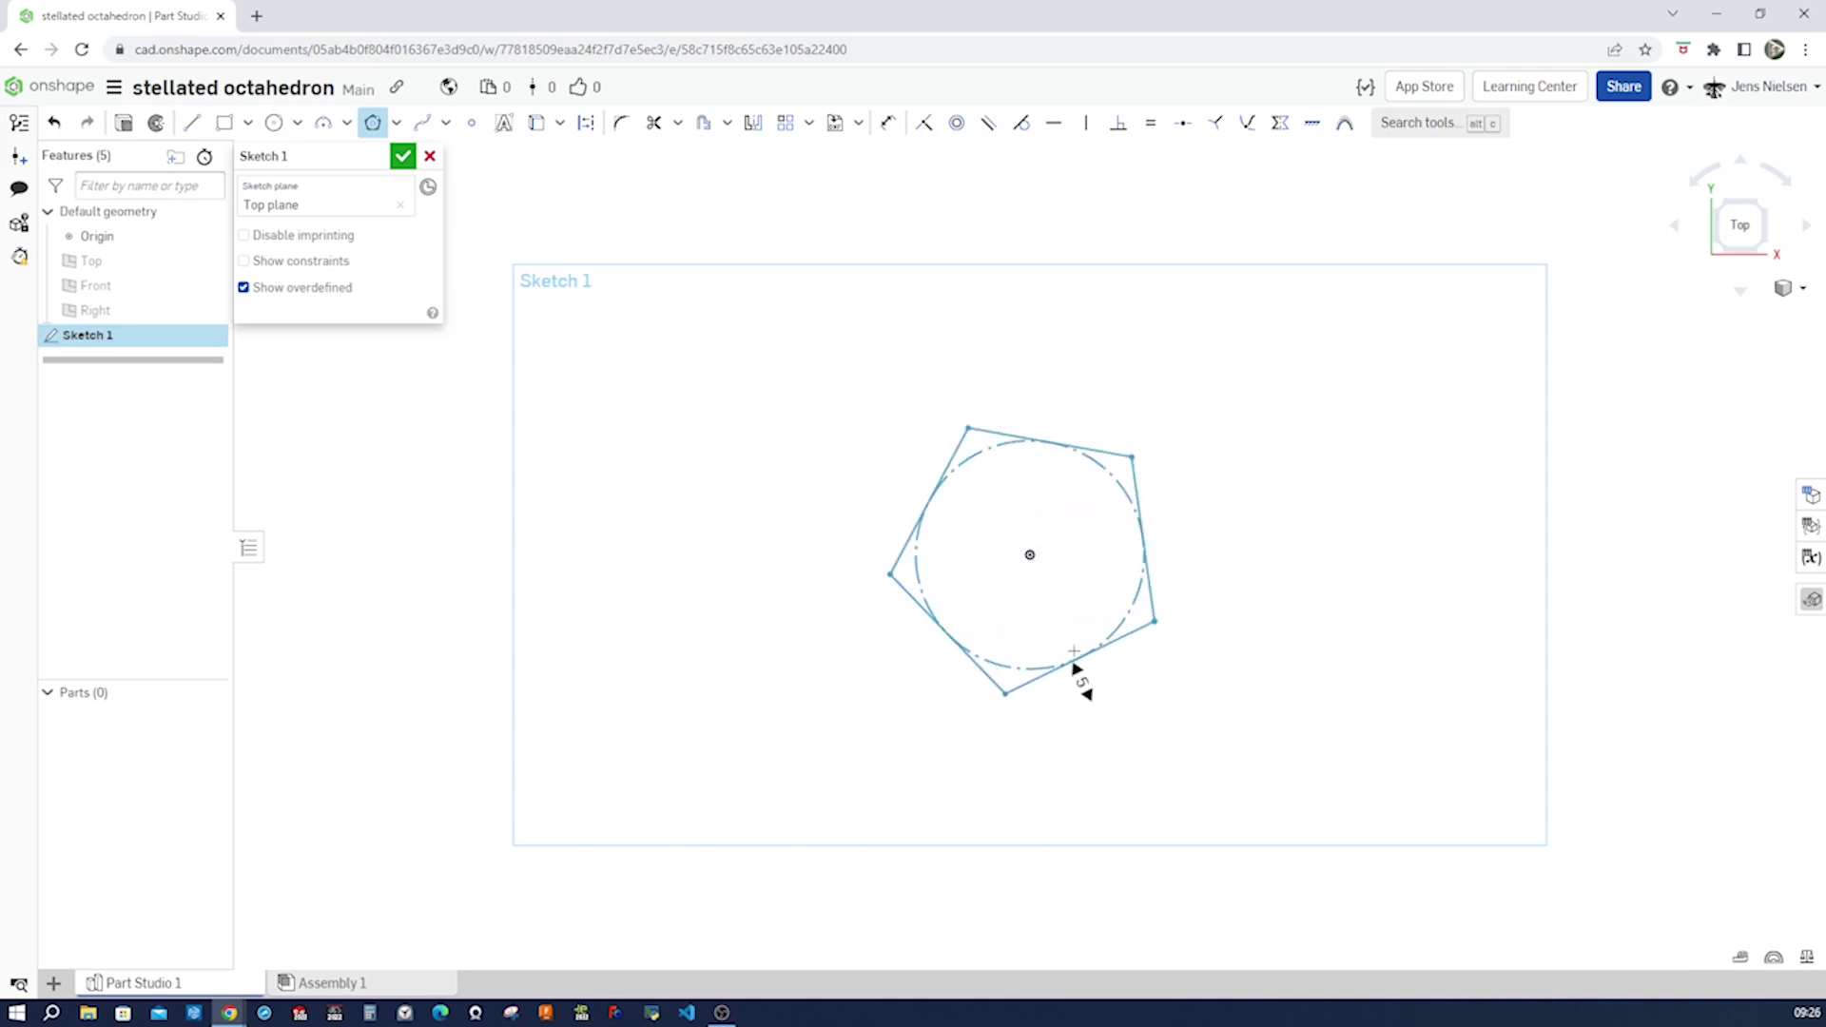
{"action": "key", "text": "Down"}
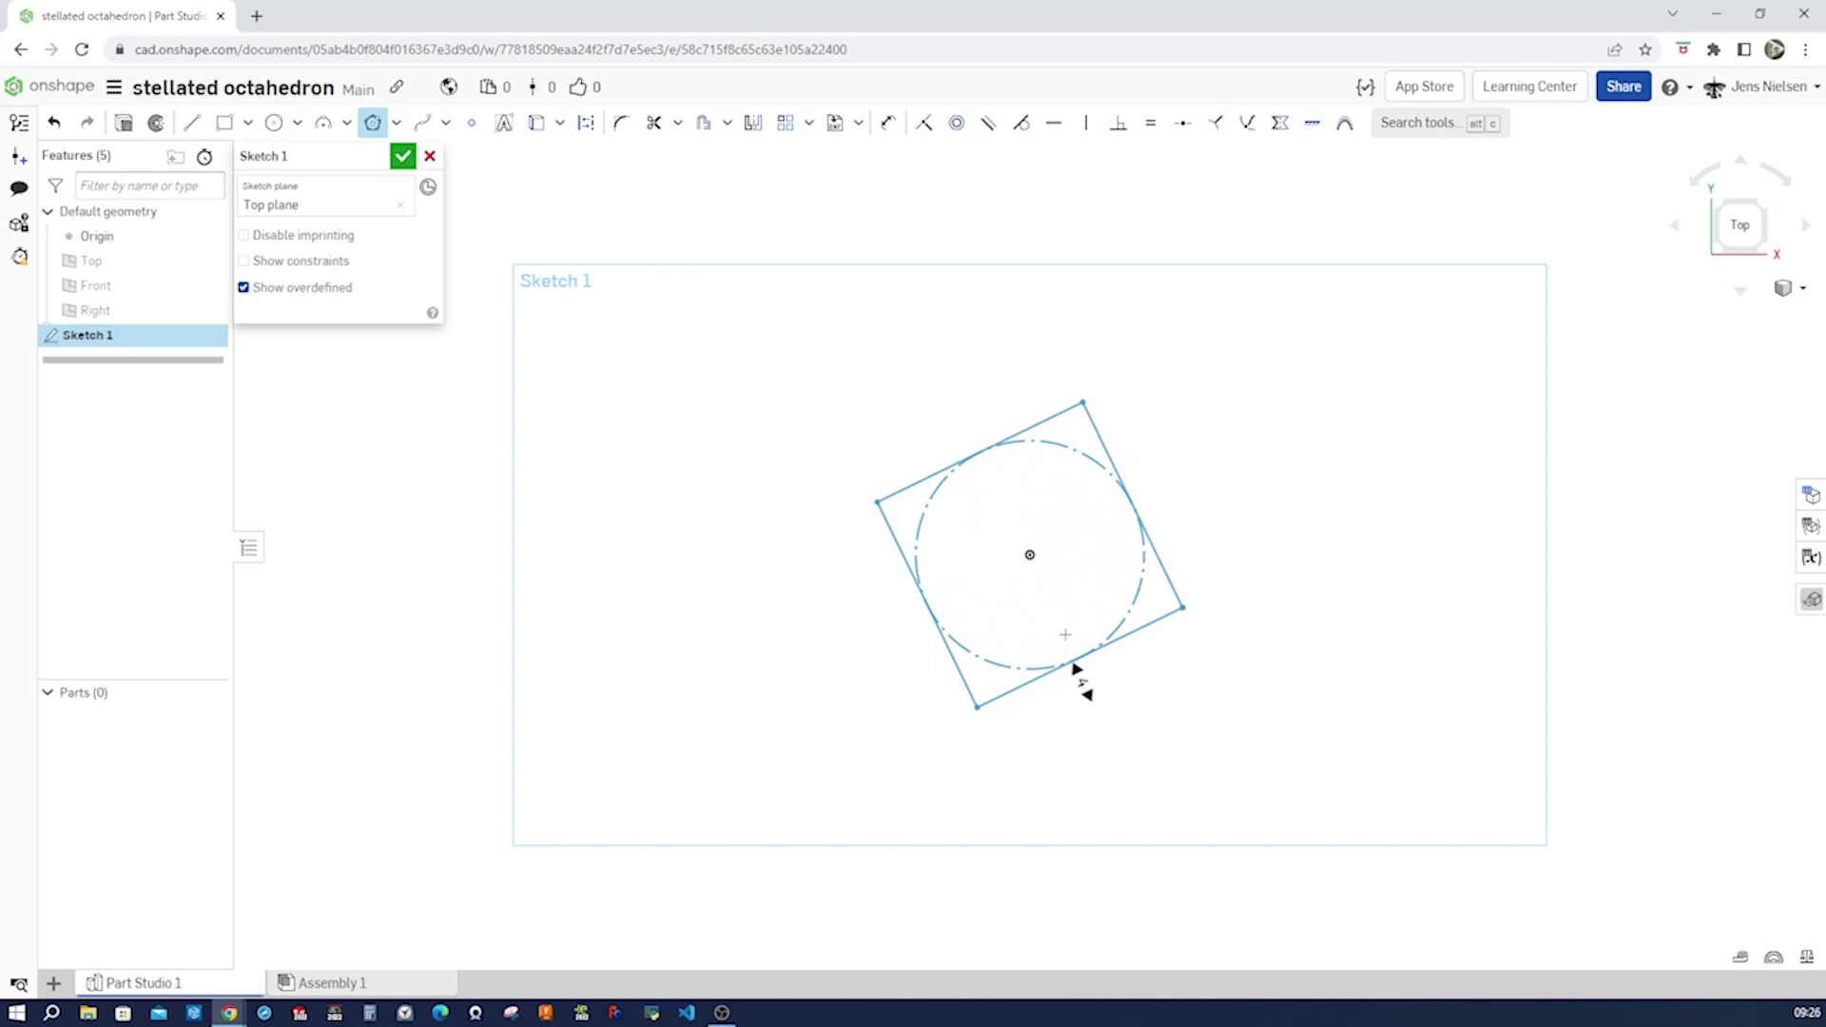
{"action": "key", "text": "Down"}
{"action": "left_click", "coordinate": [1080, 660]}
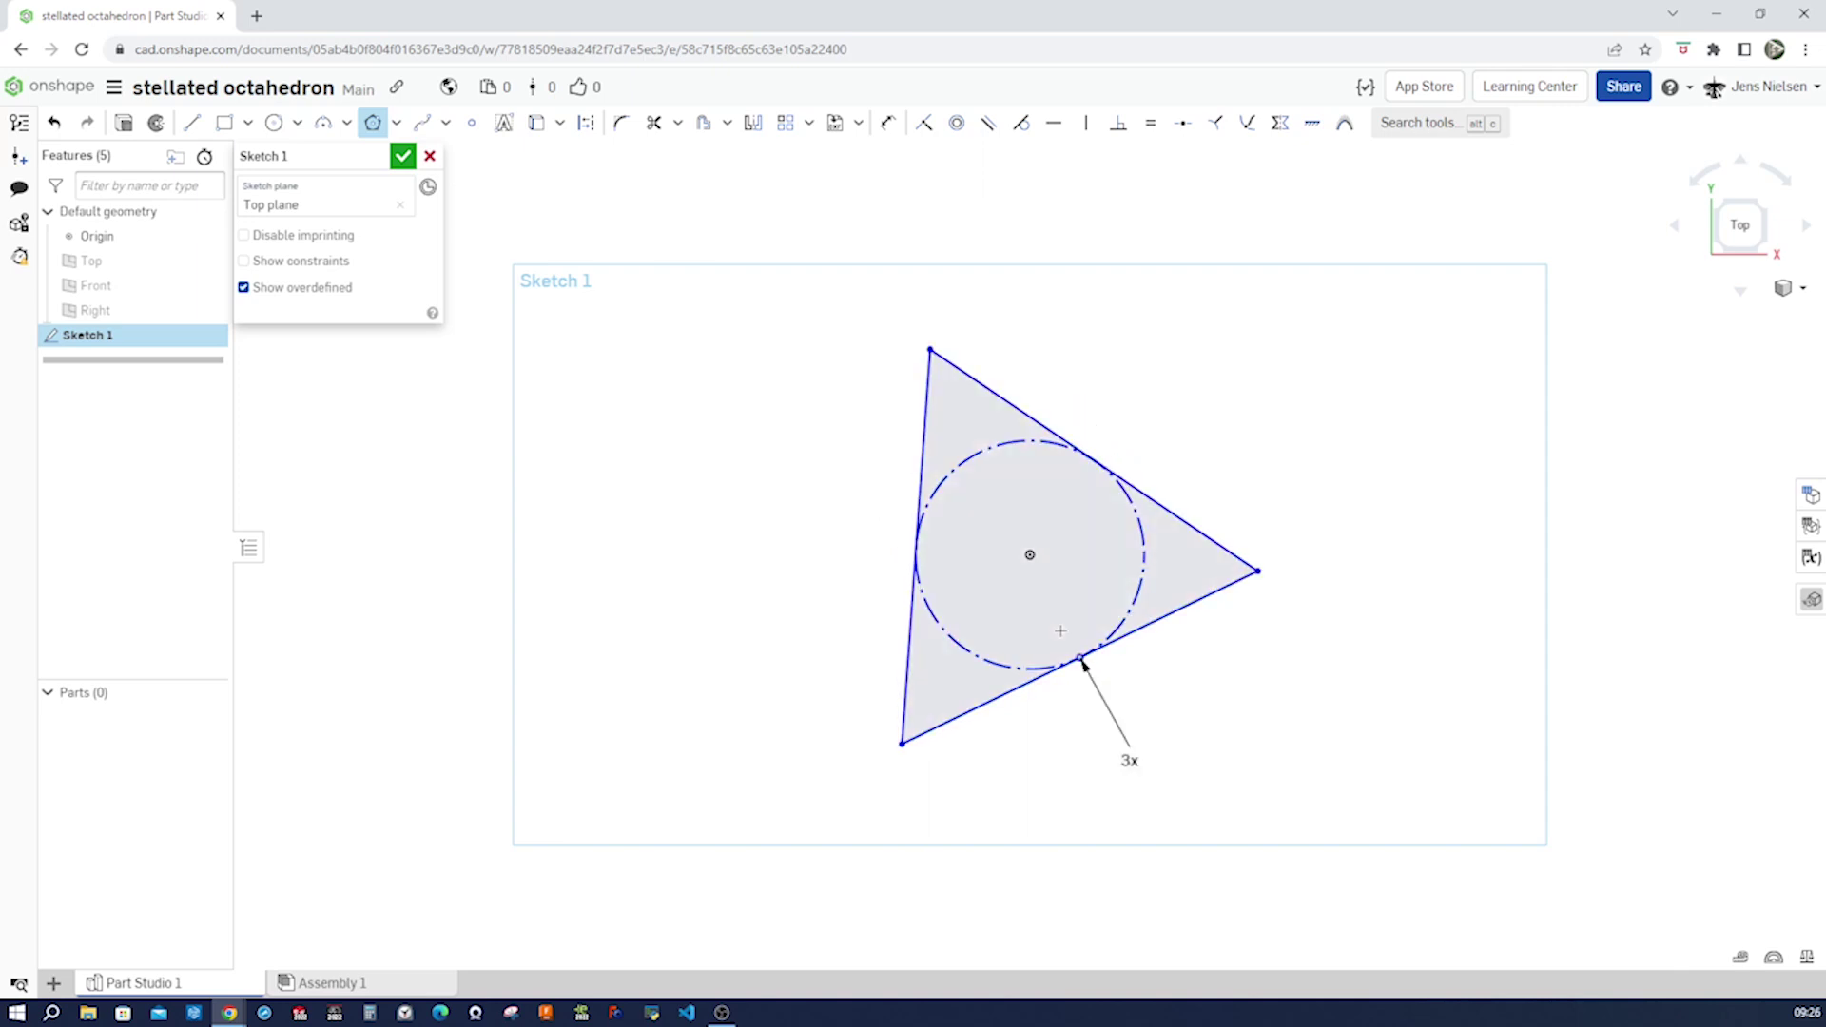
{"action": "key", "text": "Escape"}
Step: Make the triangle's bottom edge horizontal, dimension it to 44, and finish the sketch
{"action": "key", "text": "h"}
{"action": "left_click", "coordinate": [1195, 604]}
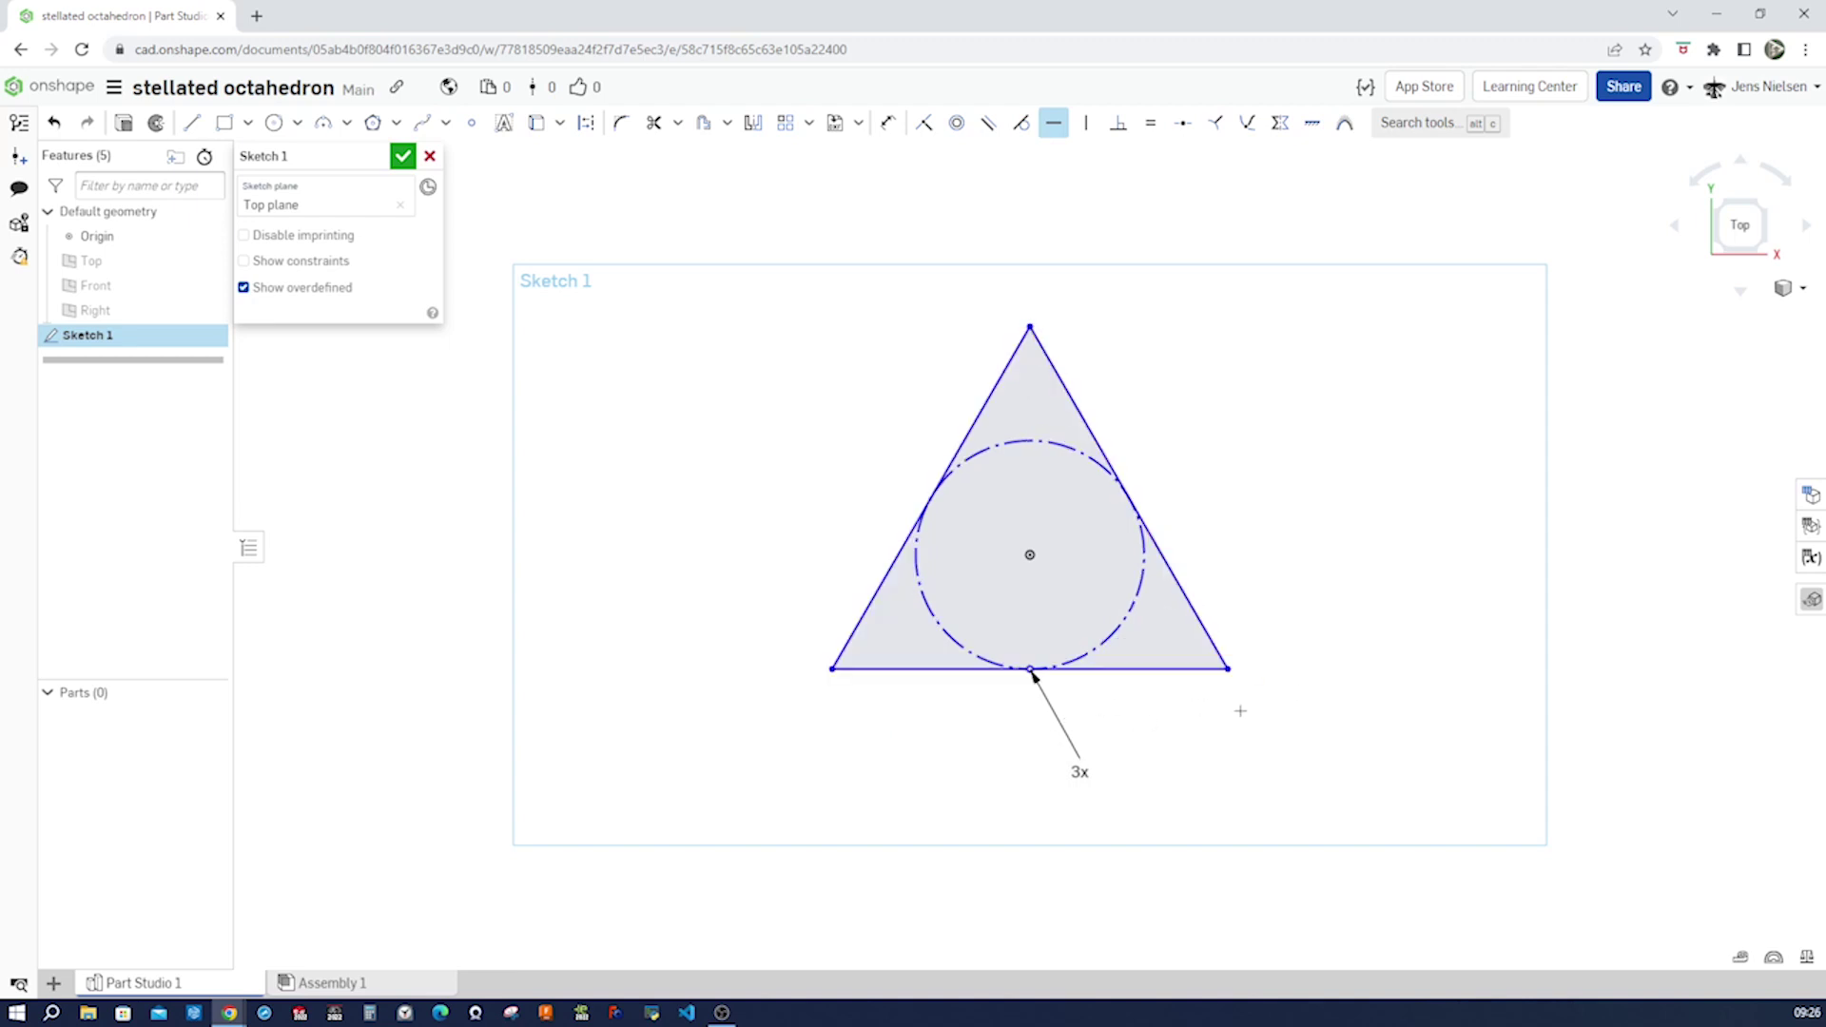
{"action": "key", "text": "d"}
{"action": "left_click", "coordinate": [1169, 669]}
{"action": "left_click", "coordinate": [1162, 705]}
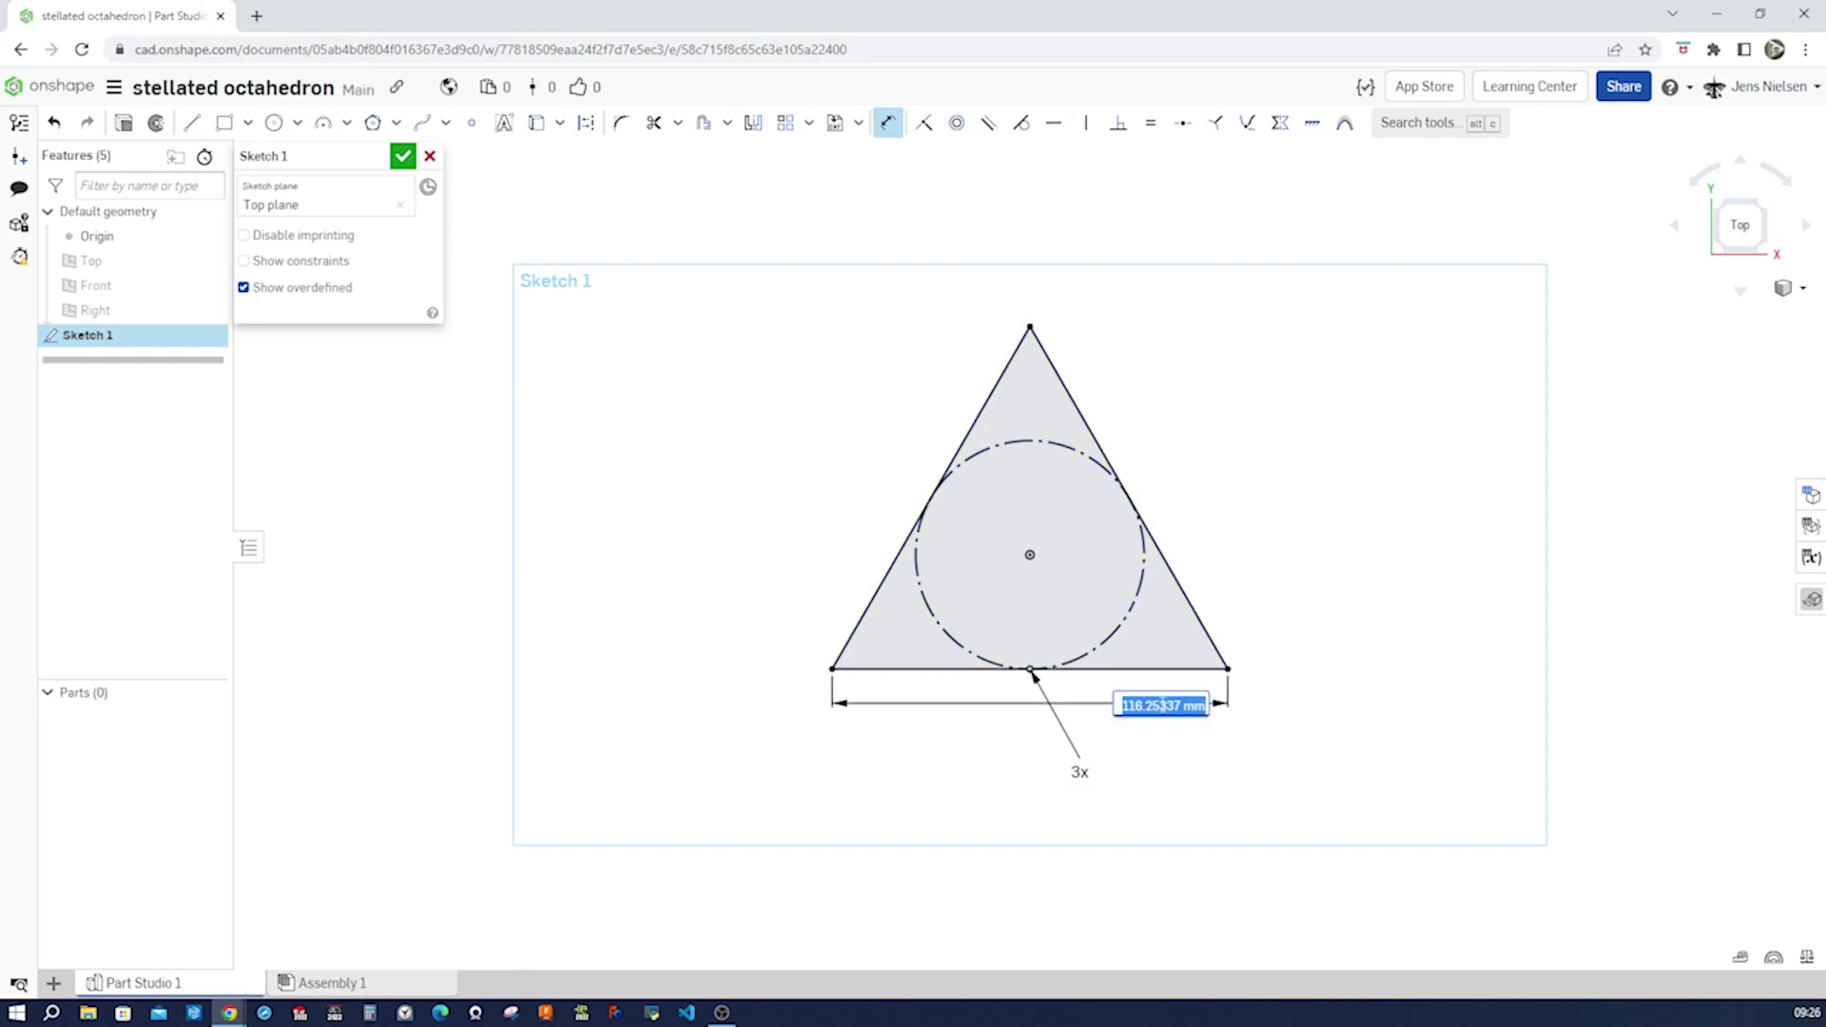
{"action": "type", "text": "44"}
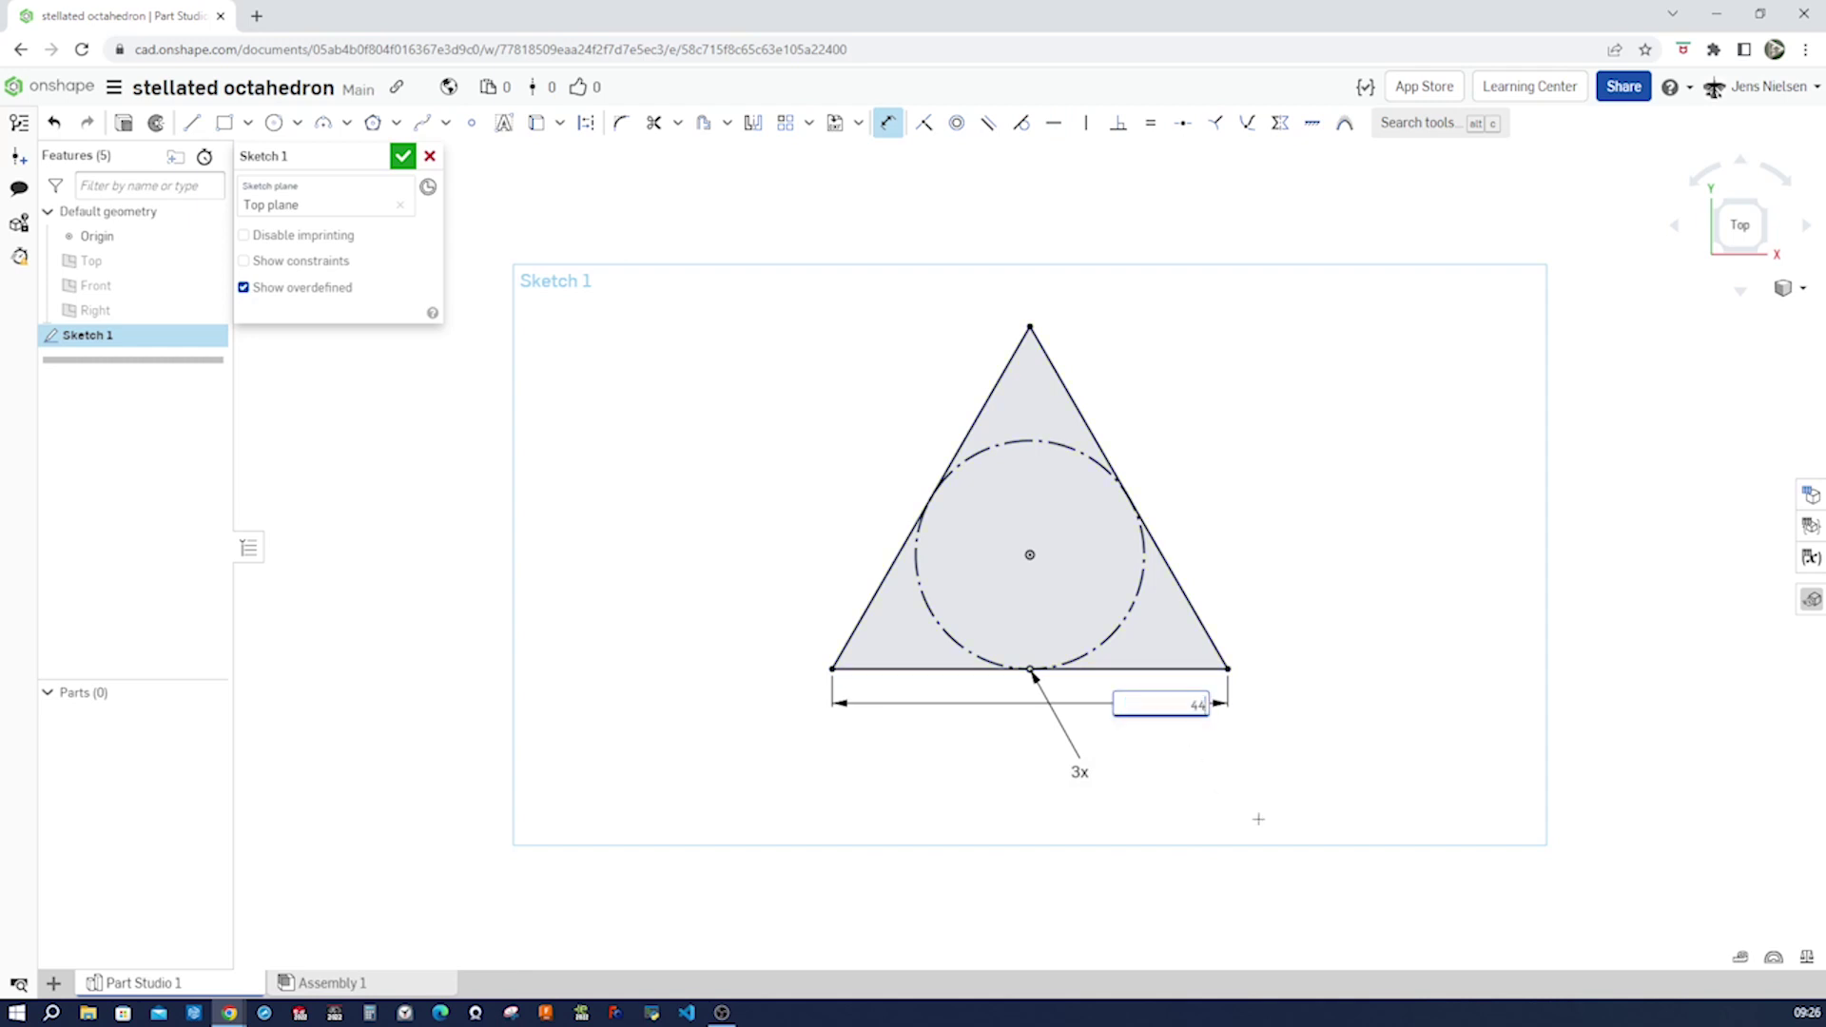
{"action": "key", "text": "Return"}
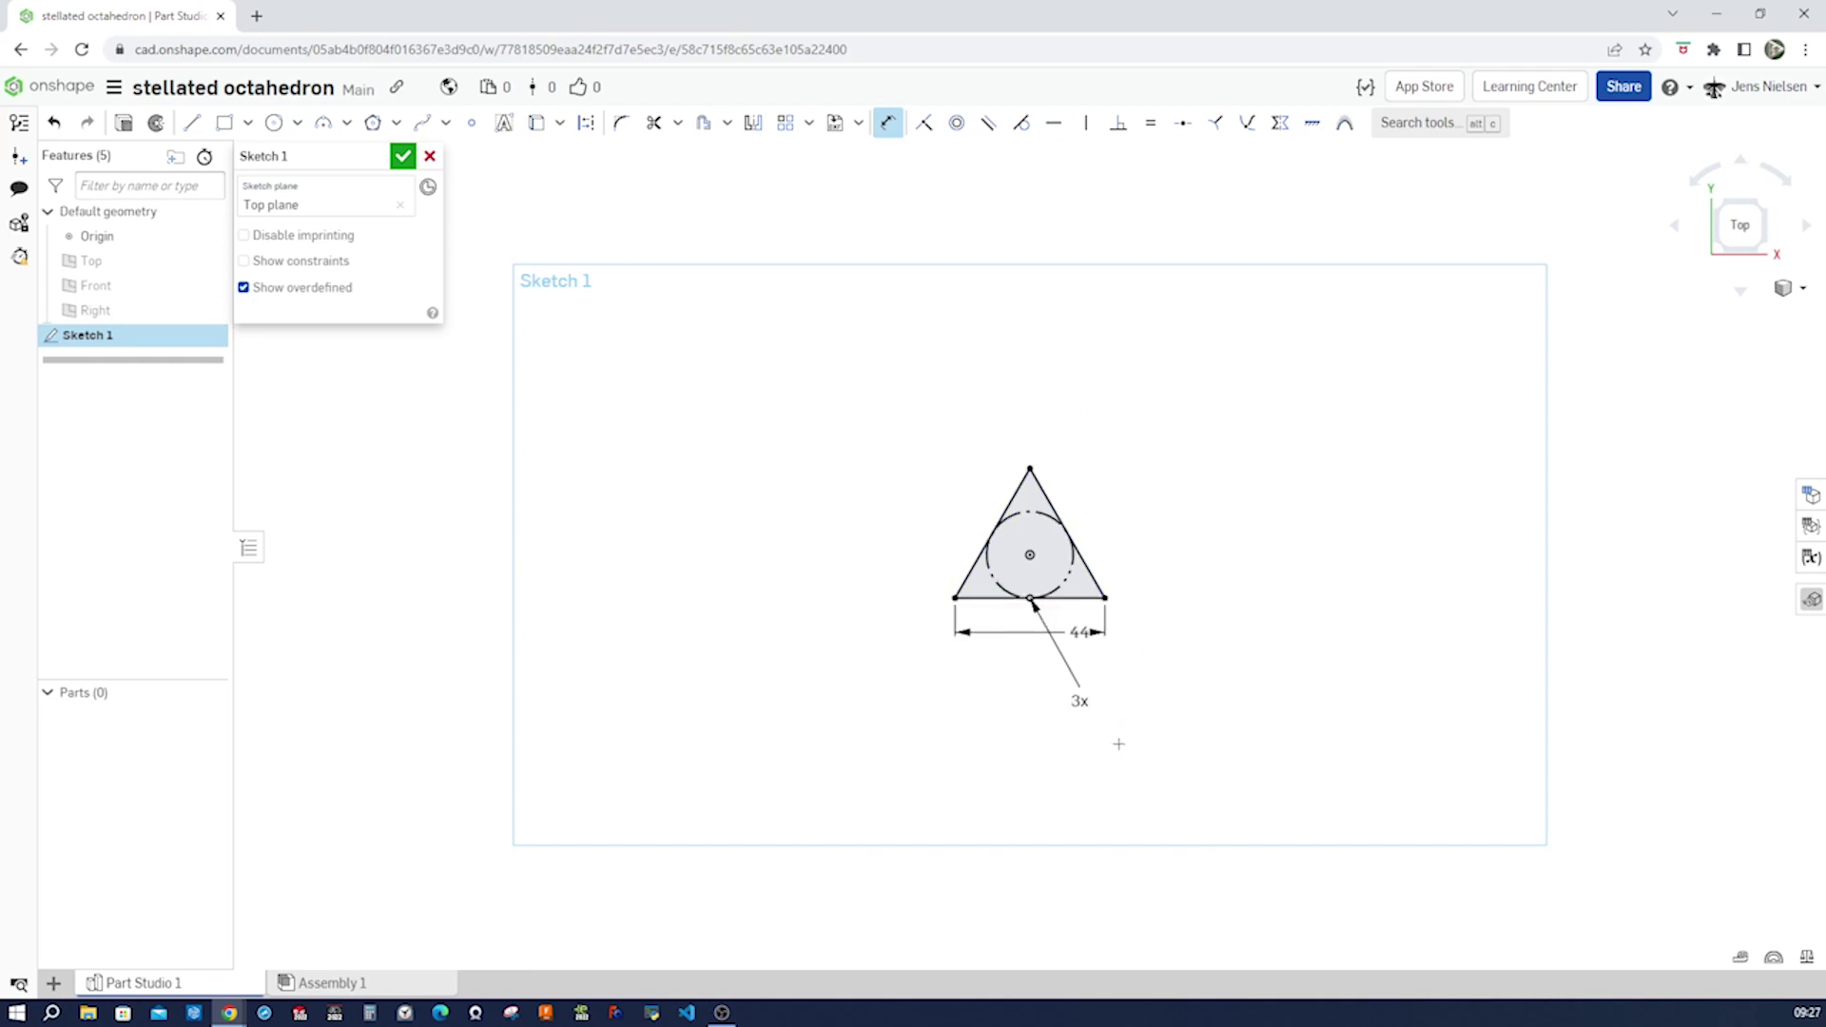
{"action": "scroll", "coordinate": [1118, 743], "scroll_direction": "up", "scroll_amount": 4}
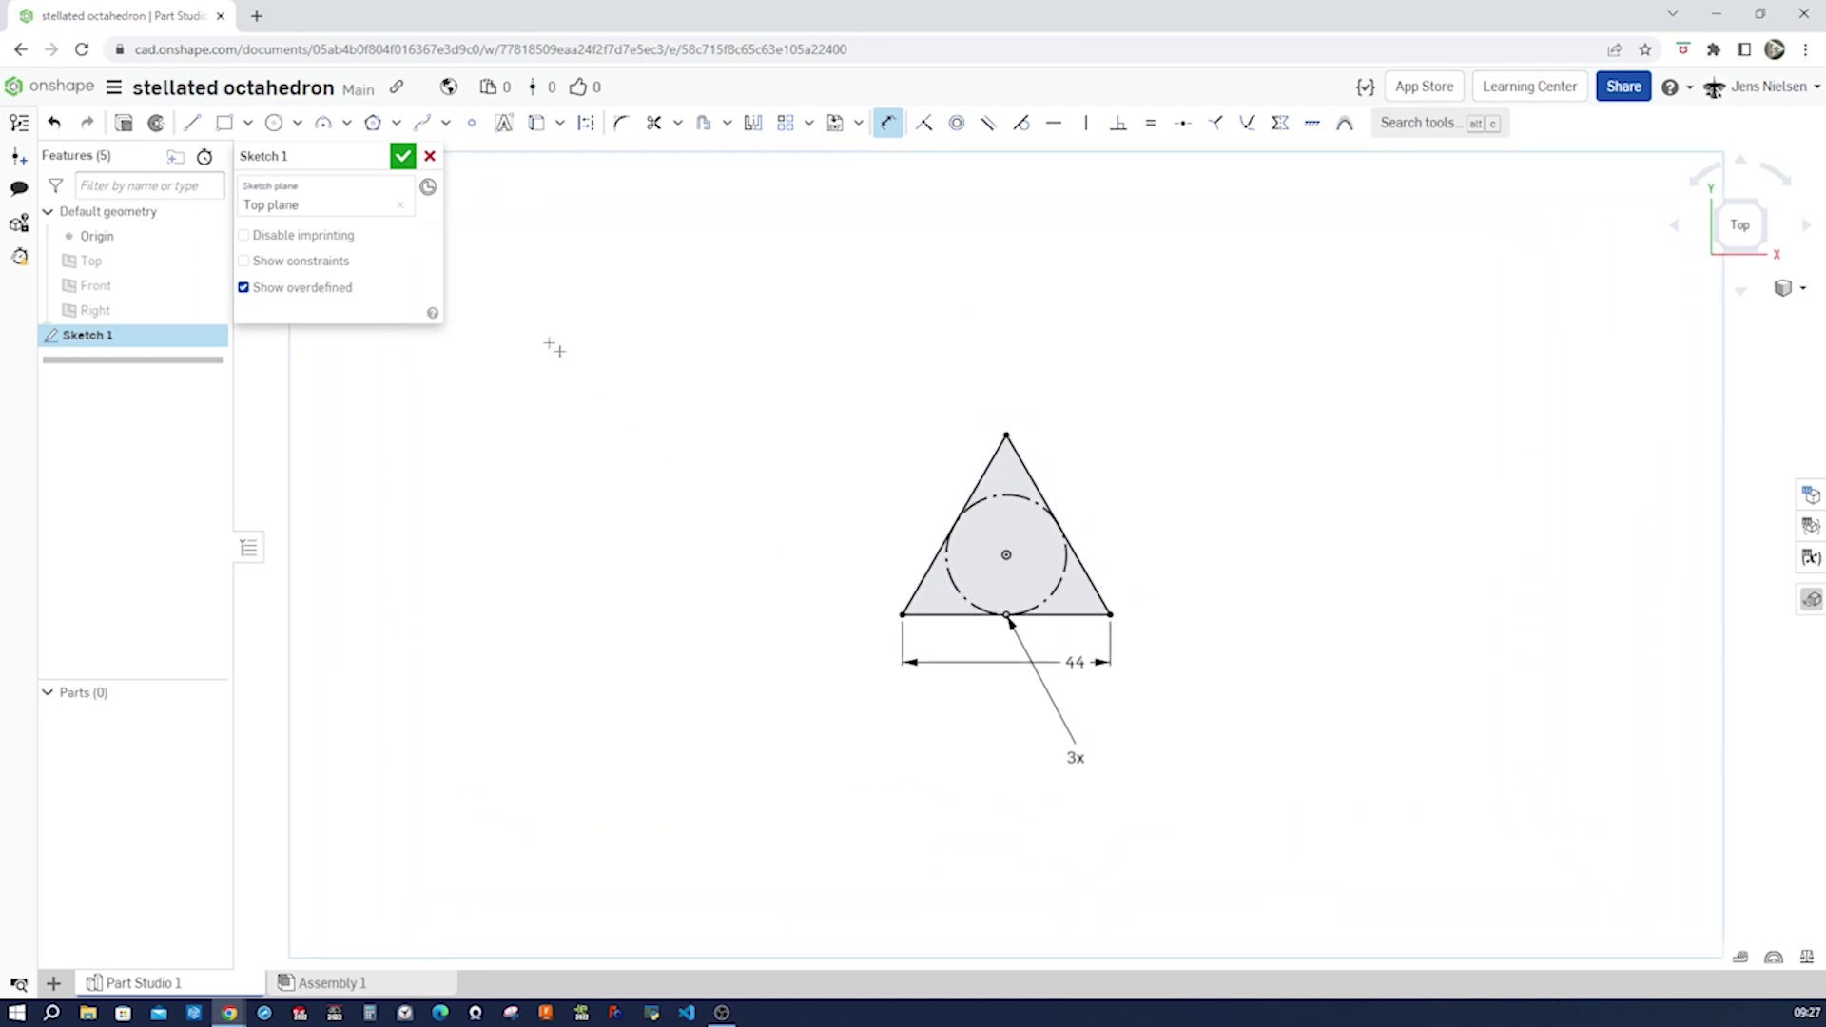
{"action": "left_click", "coordinate": [402, 156]}
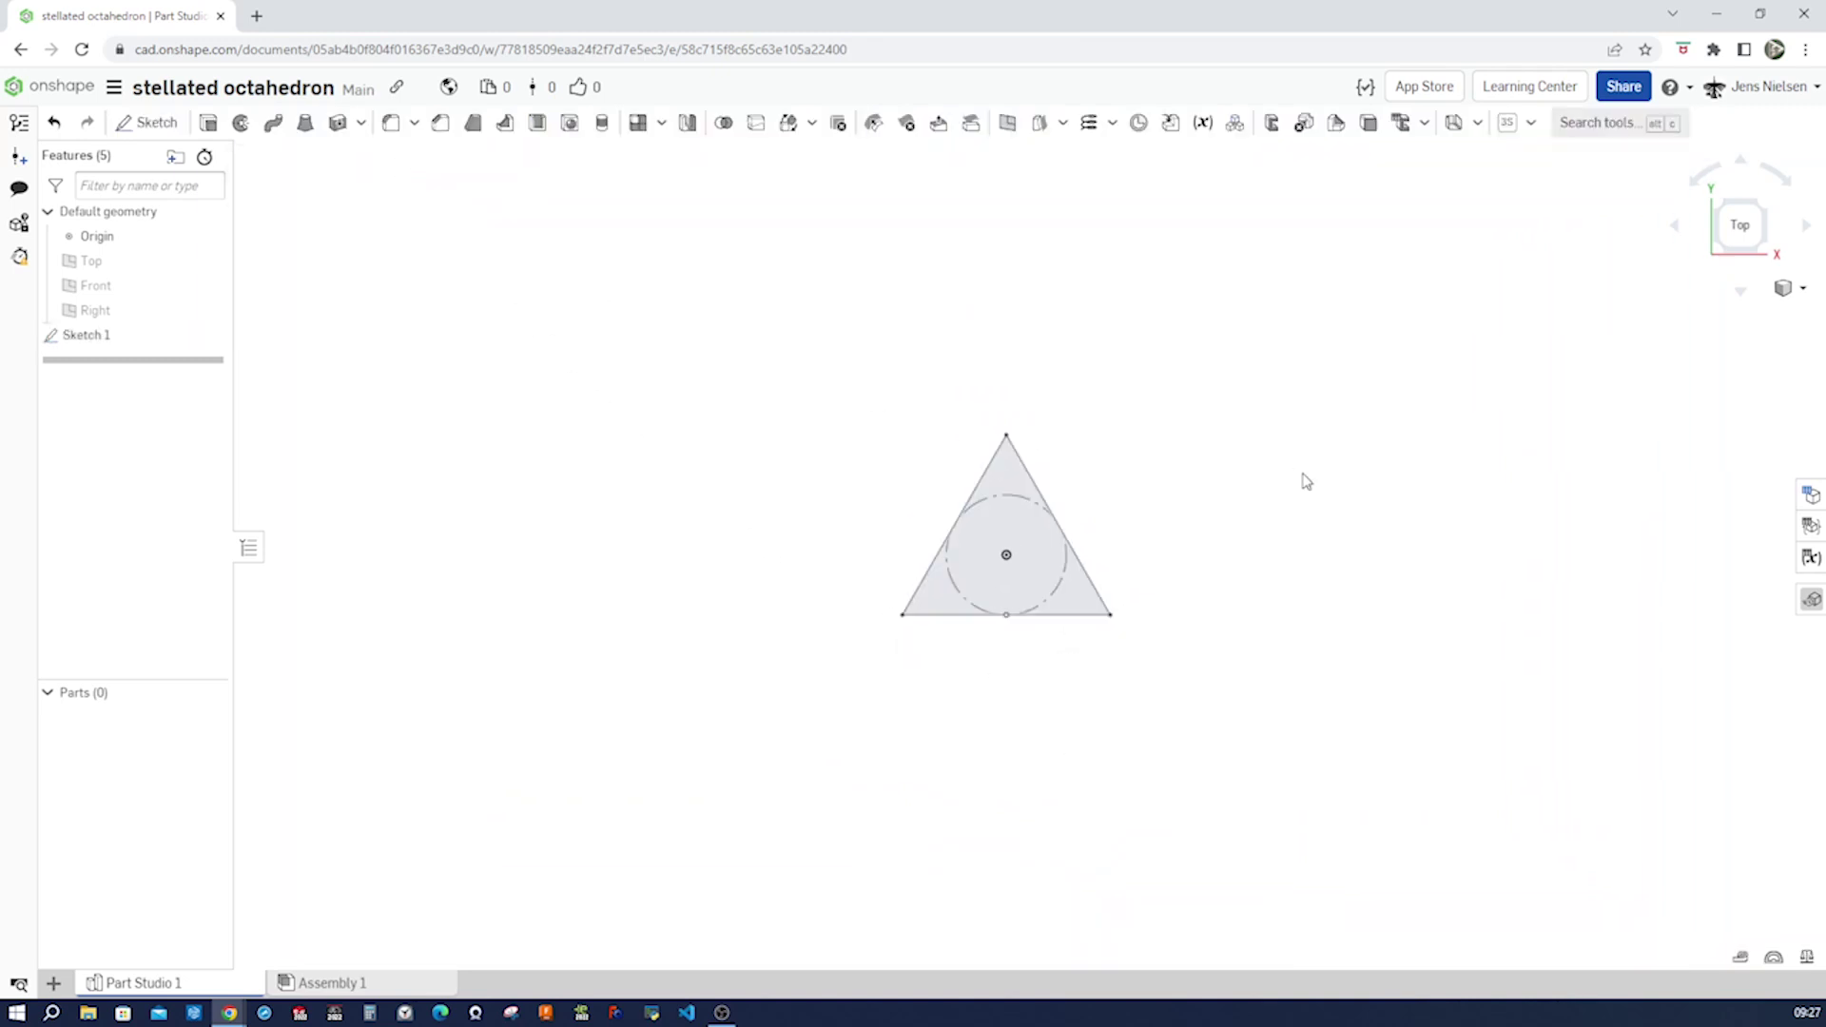
Step: Revolve the triangle's left edge as a surface around its right edge to form a cone
{"action": "scroll", "coordinate": [1308, 502], "scroll_direction": "up", "scroll_amount": 4}
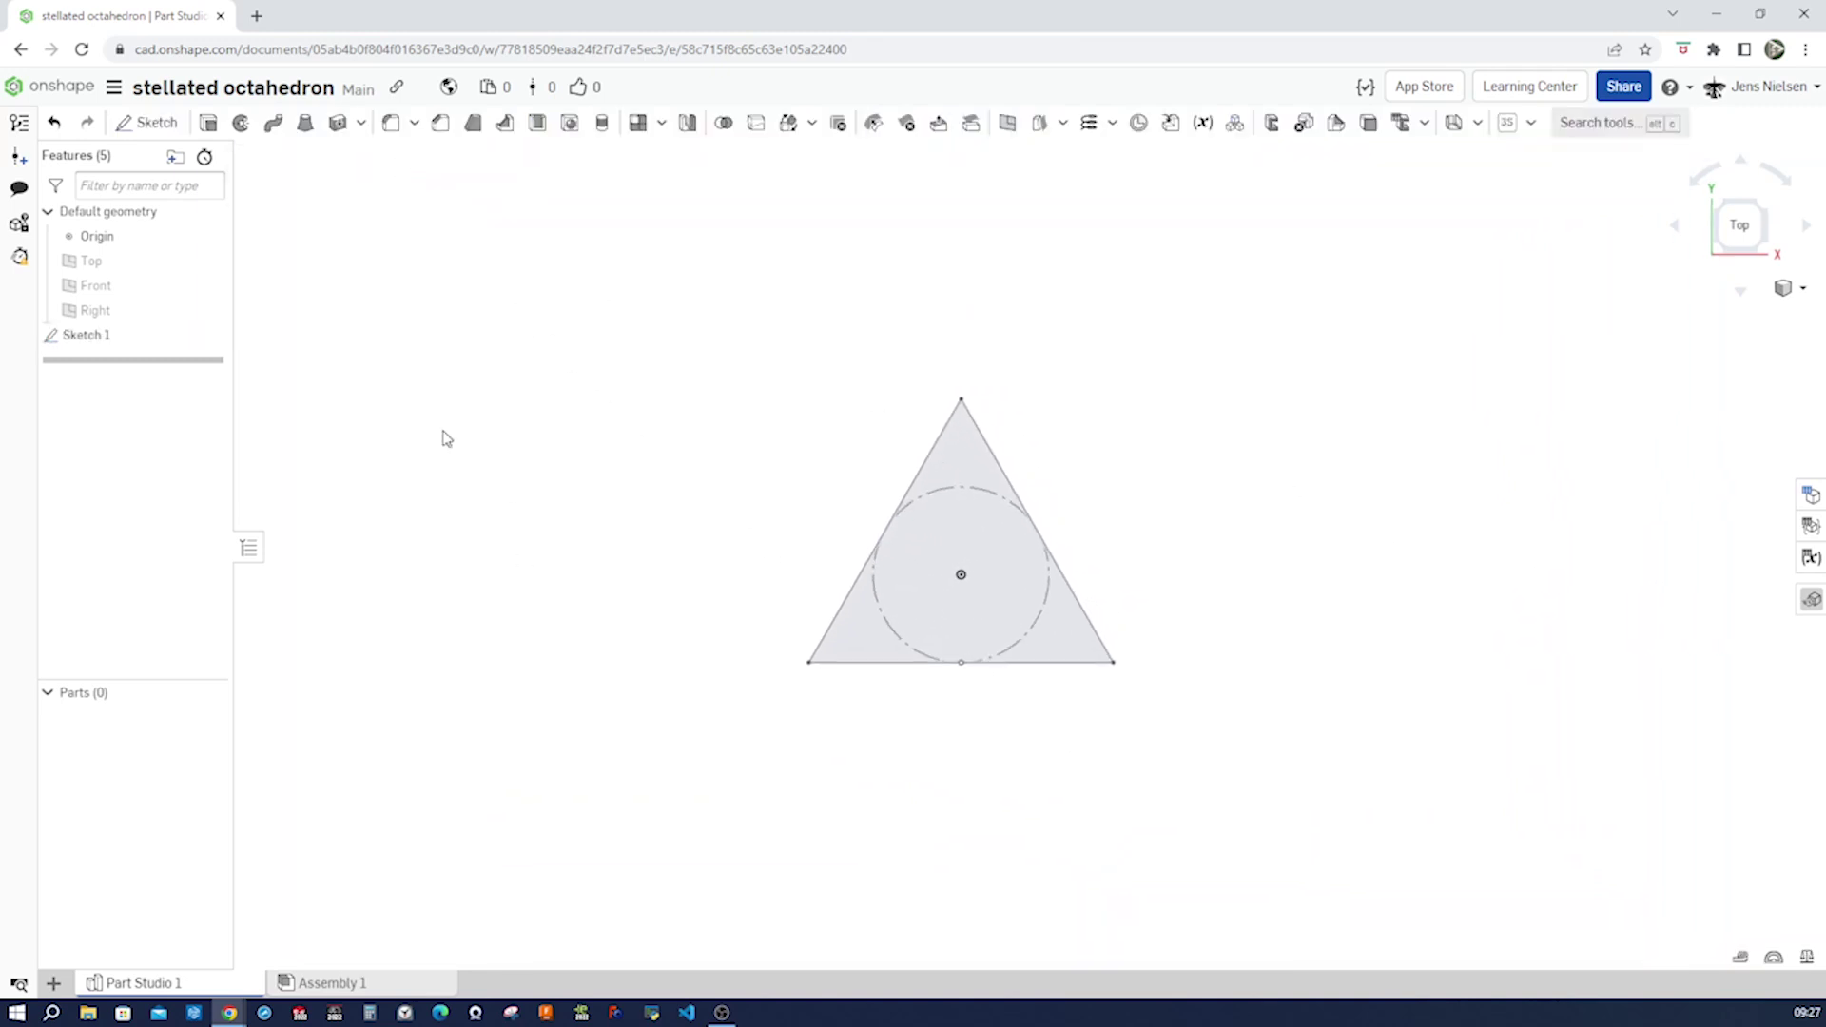
{"action": "left_click", "coordinate": [241, 123]}
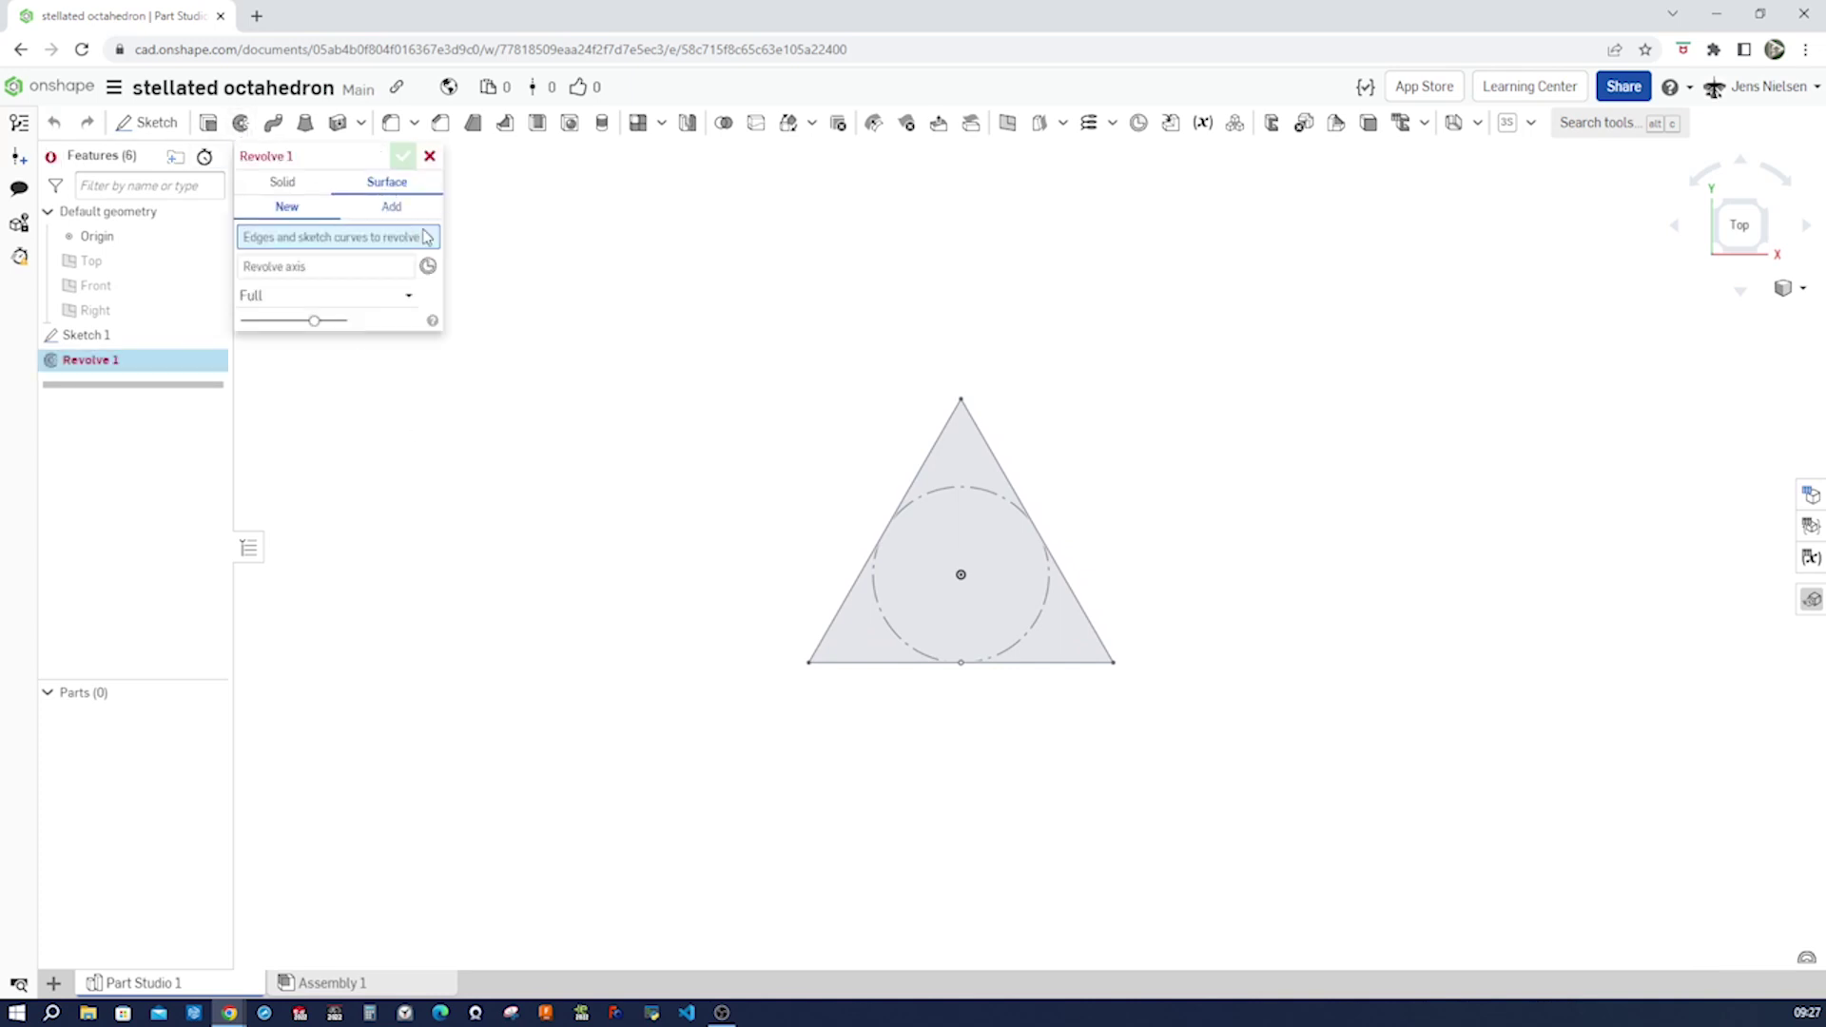
{"action": "right_click_drag", "start_coordinate": [644, 463], "coordinate": [742, 570]}
{"action": "left_click", "coordinate": [733, 596]}
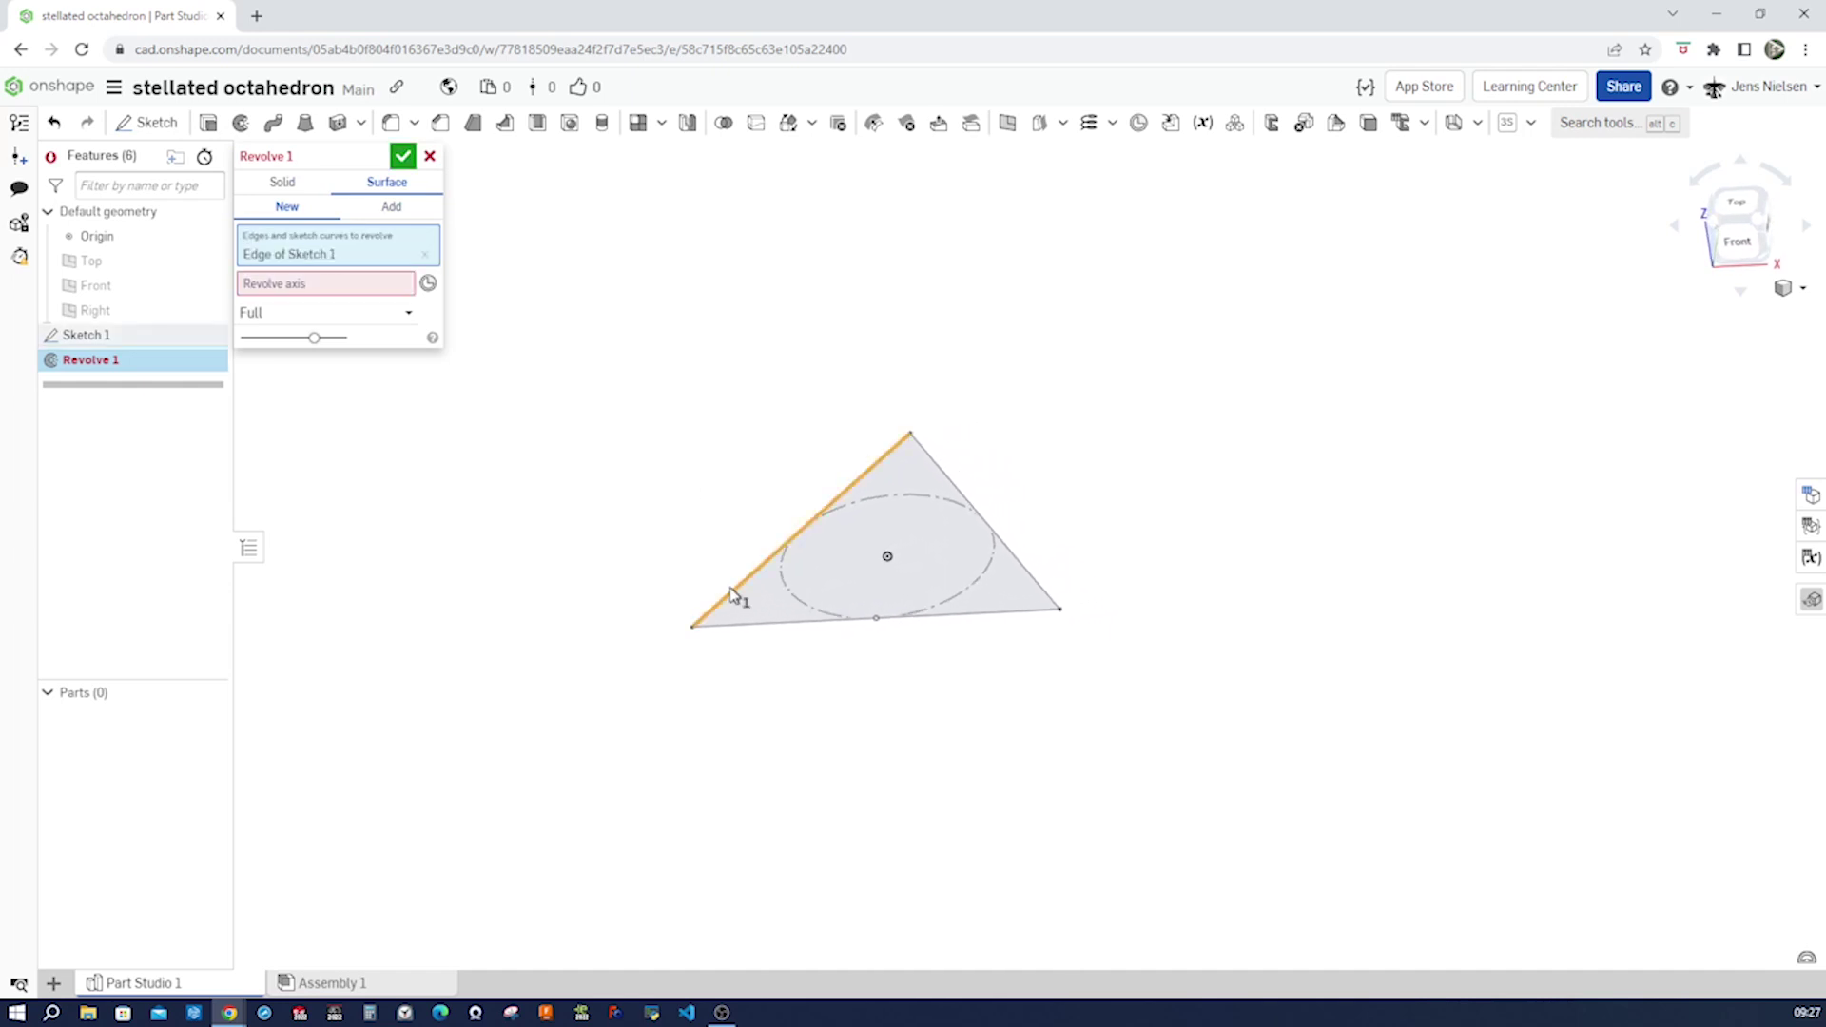
{"action": "left_click", "coordinate": [367, 288]}
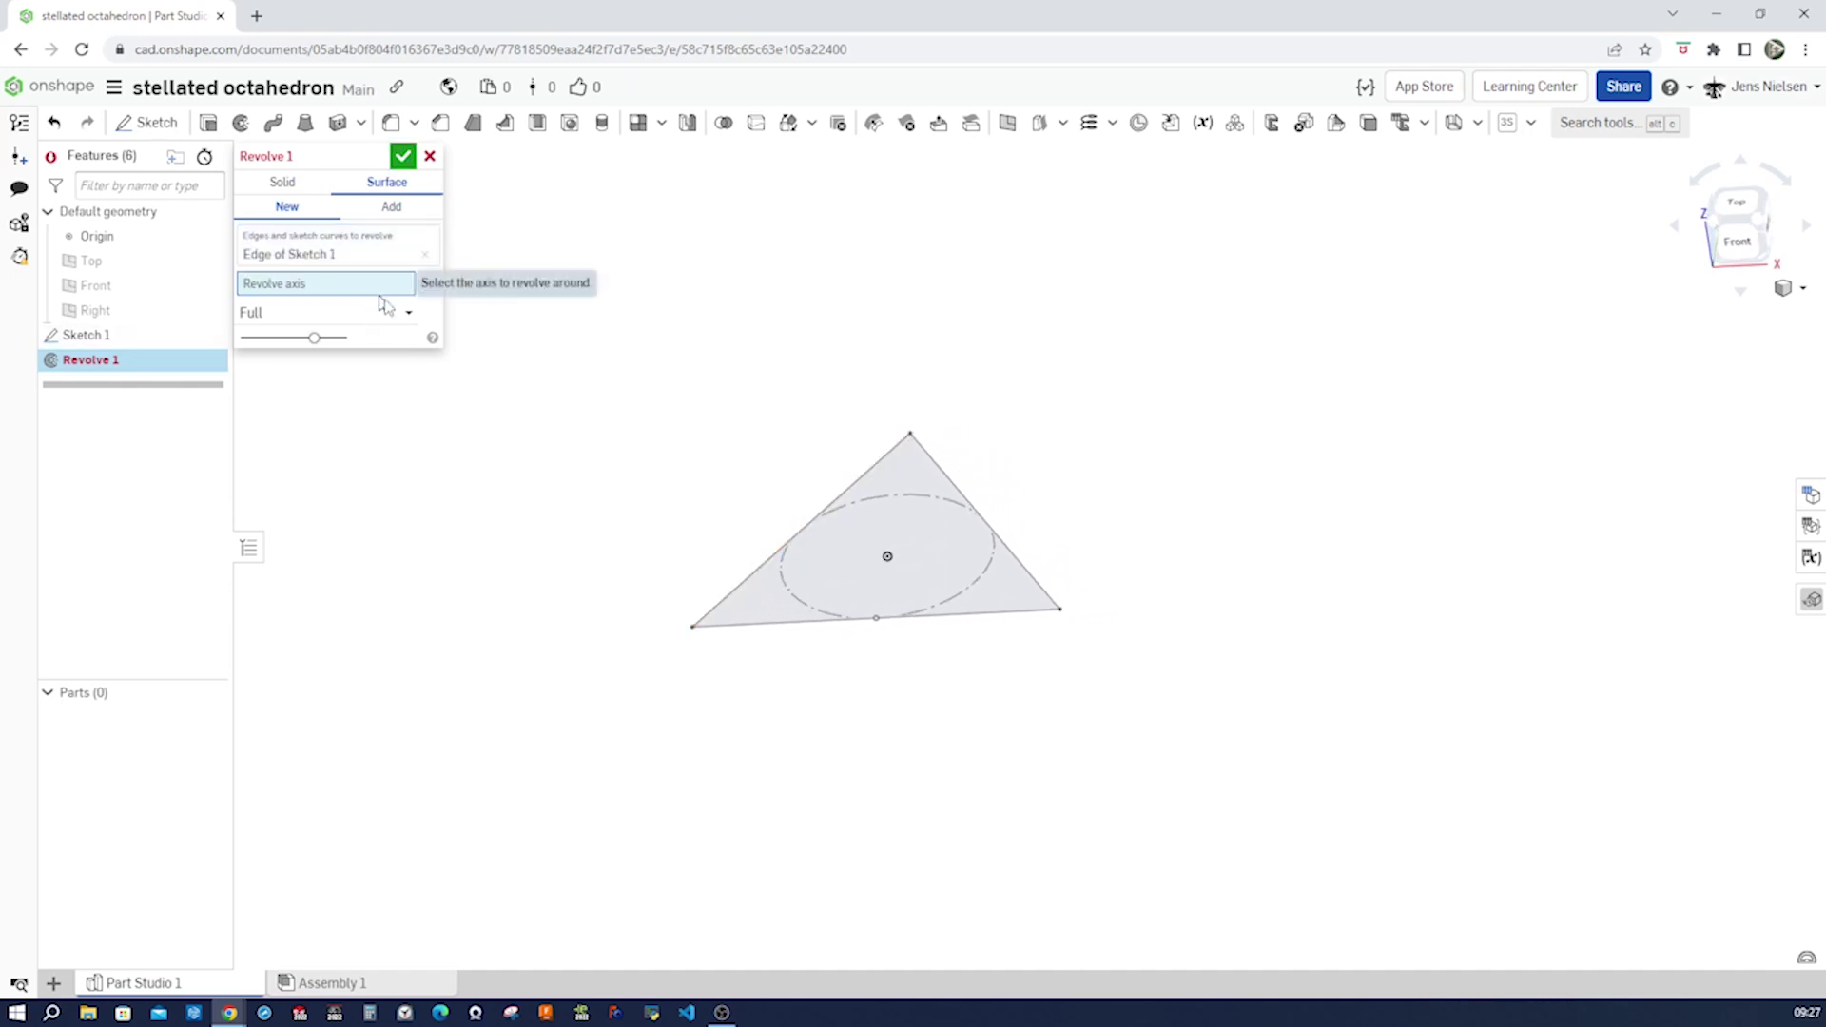
{"action": "left_click", "coordinate": [1025, 571]}
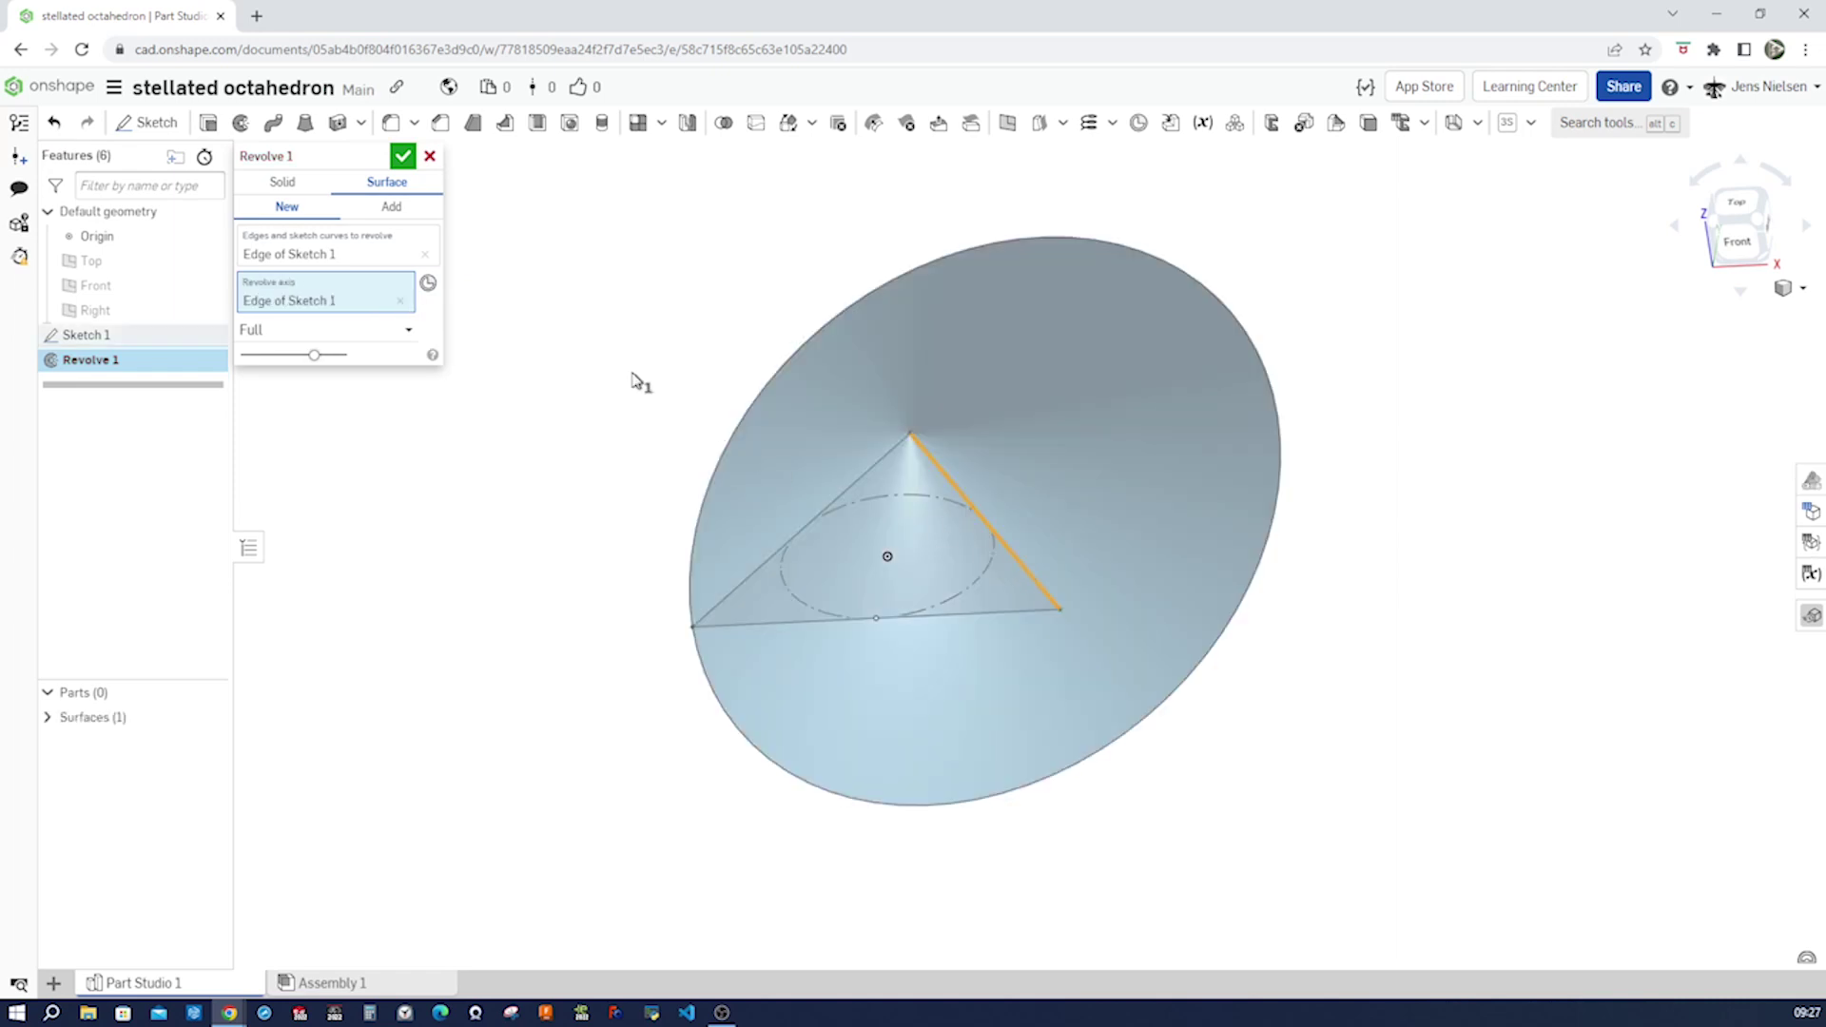
{"action": "right_click_drag", "start_coordinate": [632, 373], "coordinate": [569, 302]}
{"action": "left_click", "coordinate": [403, 157]}
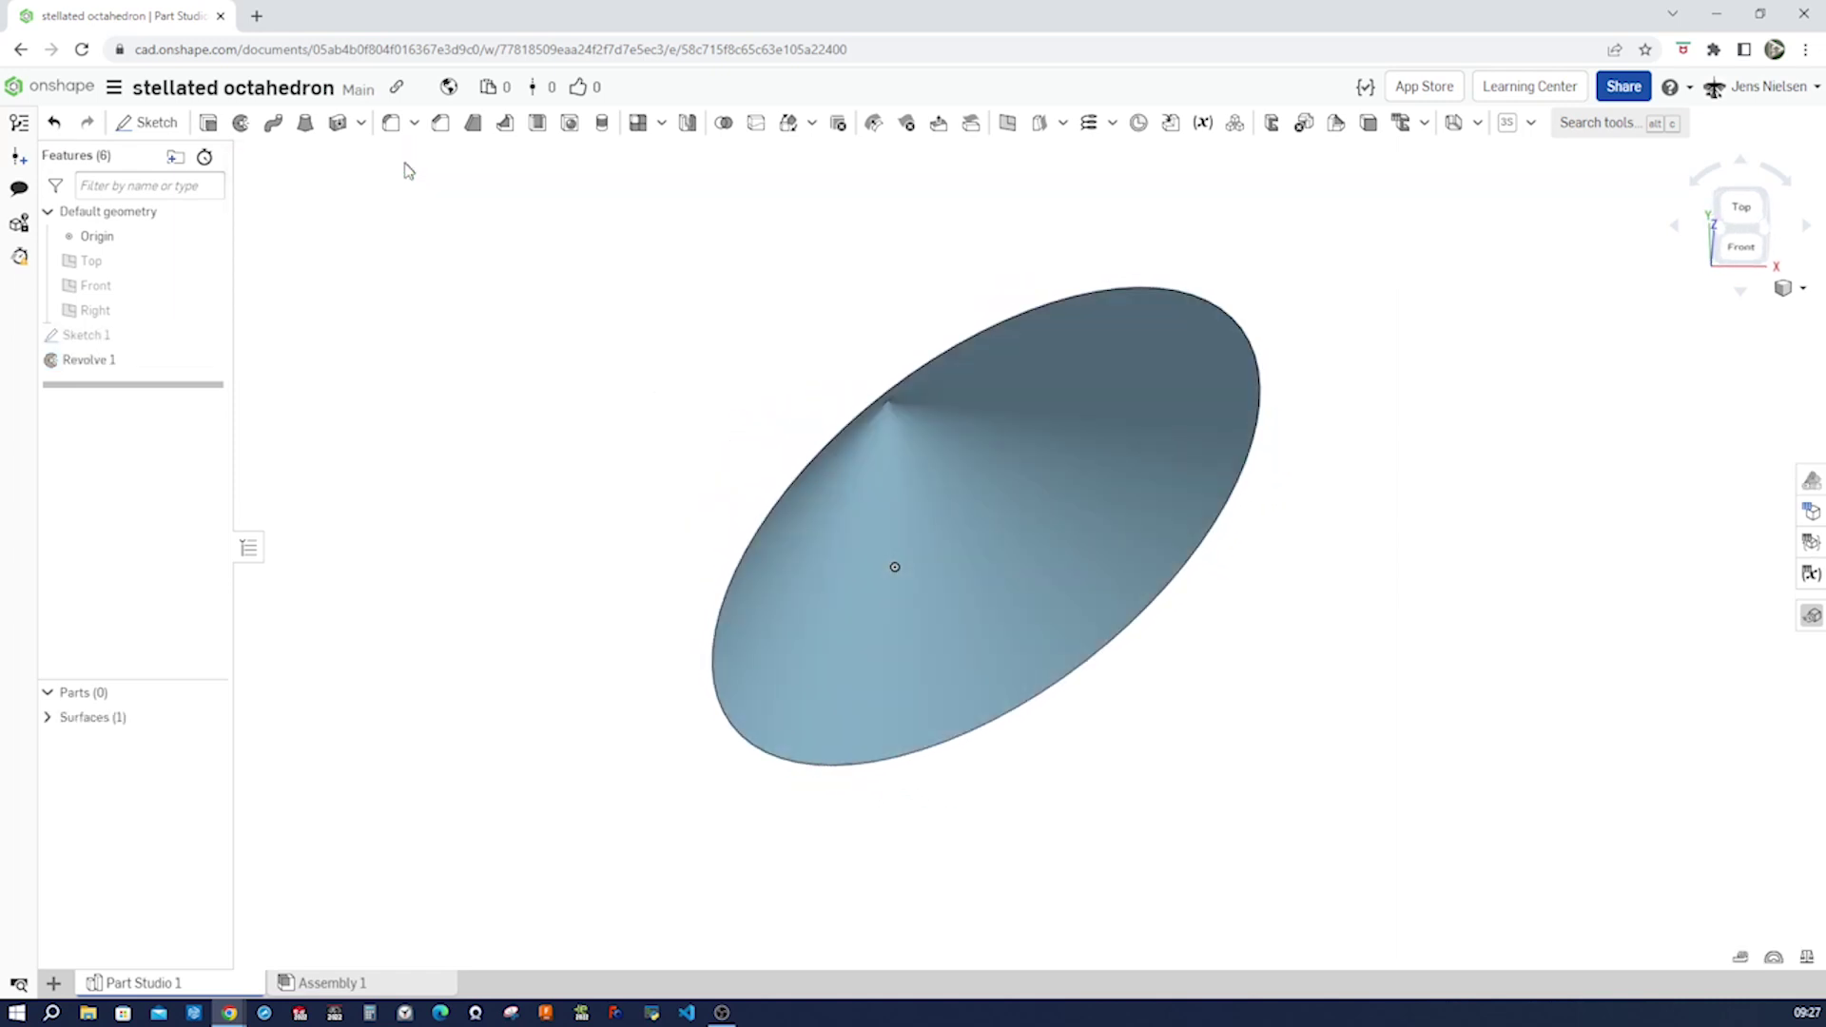
Step: Show Sketch 1 again, orbit until the triangle's base is horizontal, and select the Right plane
{"action": "left_click", "coordinate": [213, 335]}
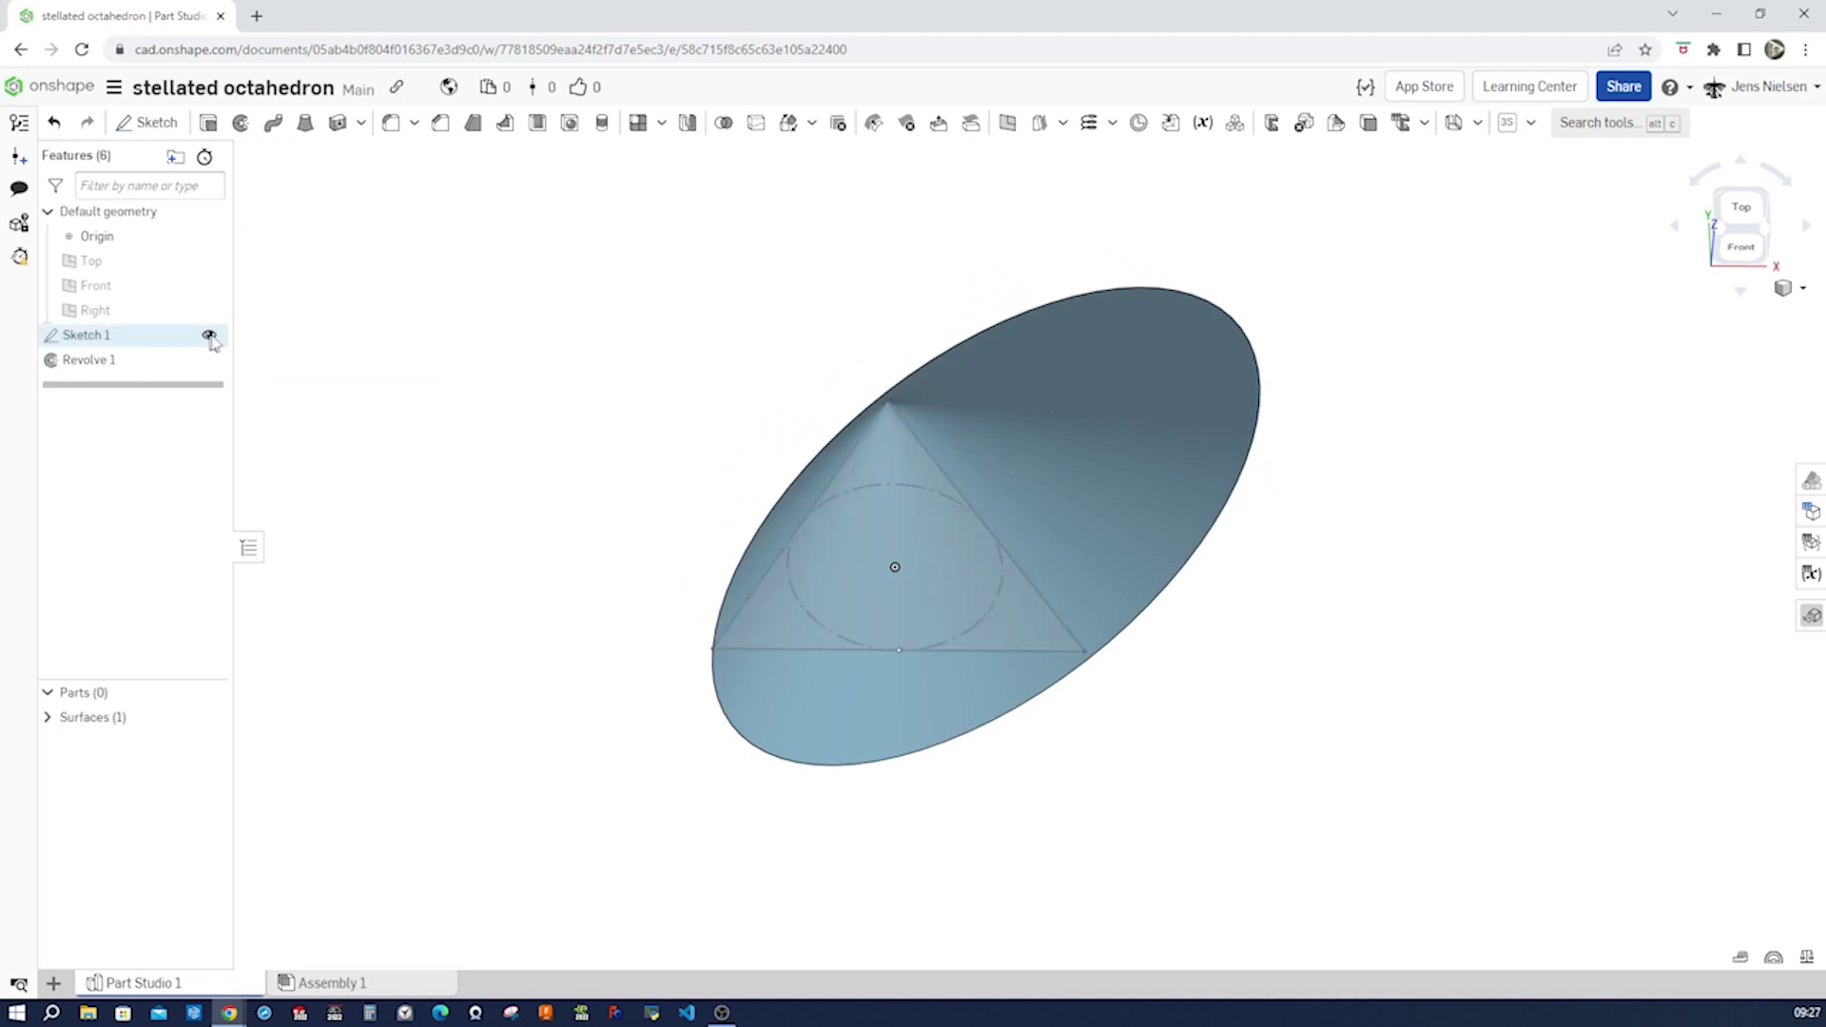
{"action": "right_click_drag", "start_coordinate": [490, 381], "coordinate": [494, 384]}
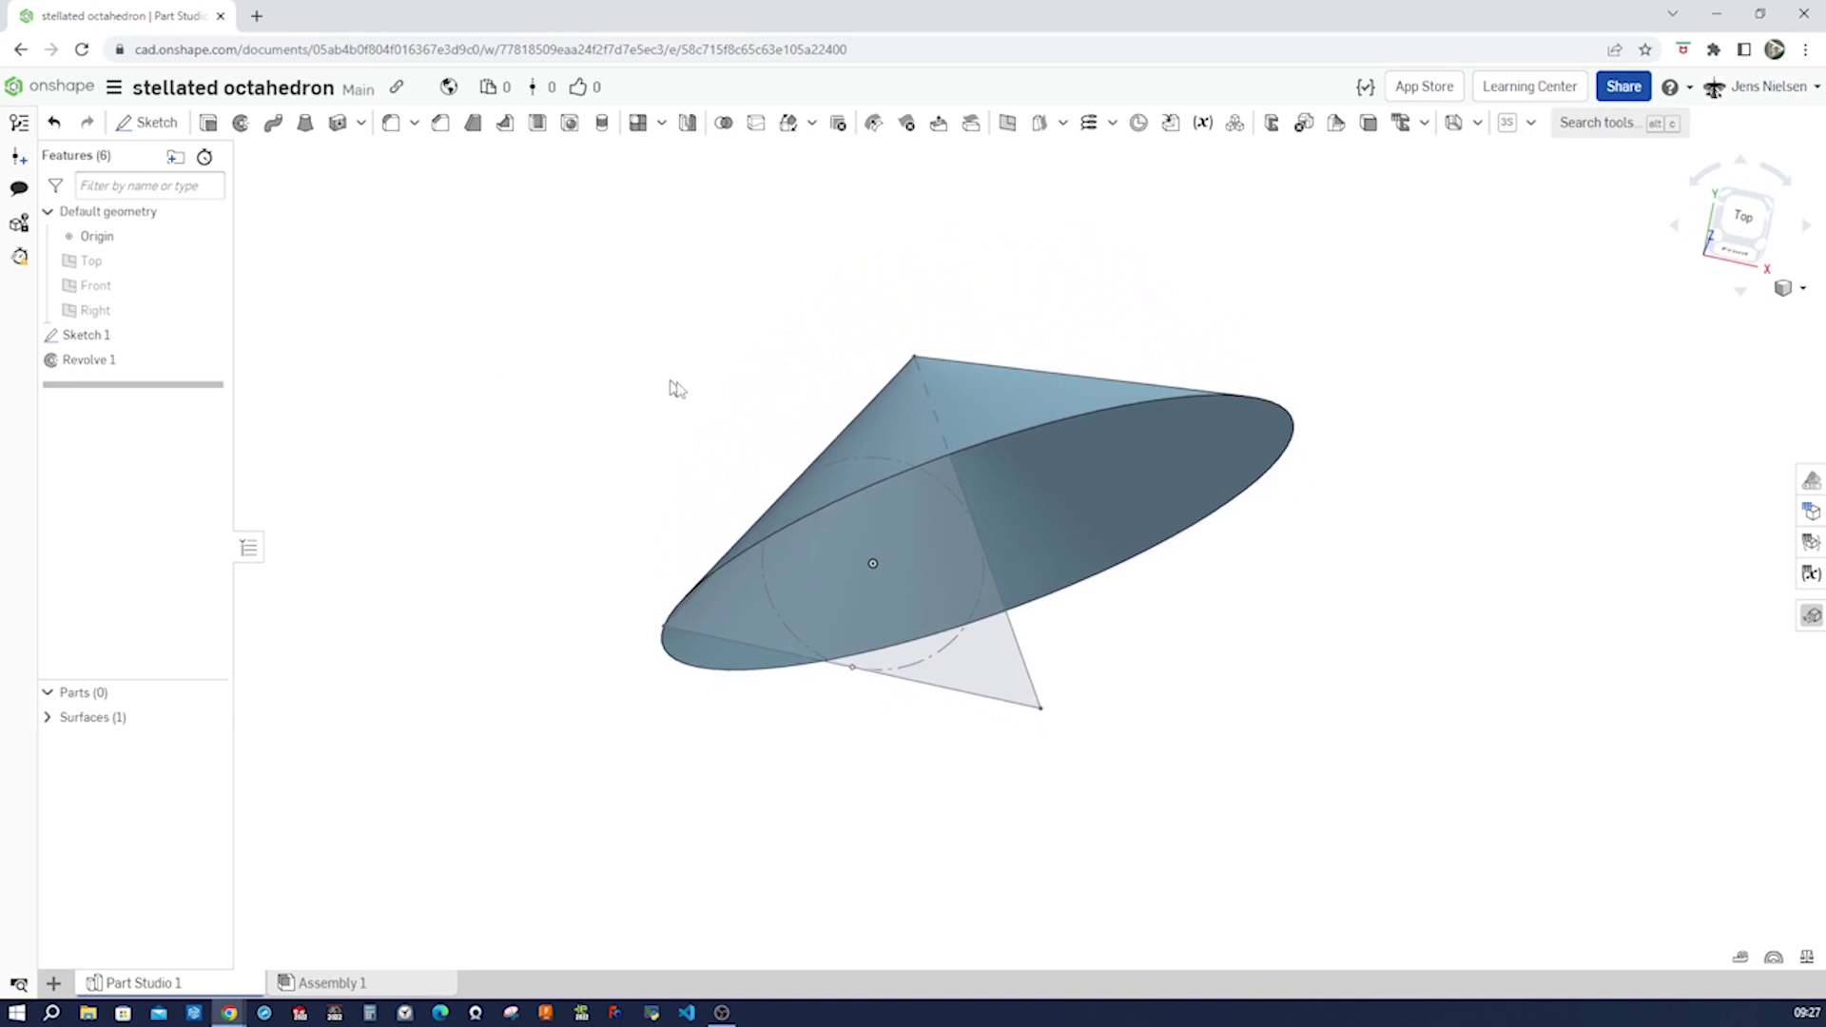
{"action": "mouse_move", "coordinate": [856, 533]}
{"action": "right_mouse_down"}
{"action": "mouse_move", "coordinate": [810, 548]}
{"action": "mouse_move", "coordinate": [883, 409]}
{"action": "right_mouse_up"}
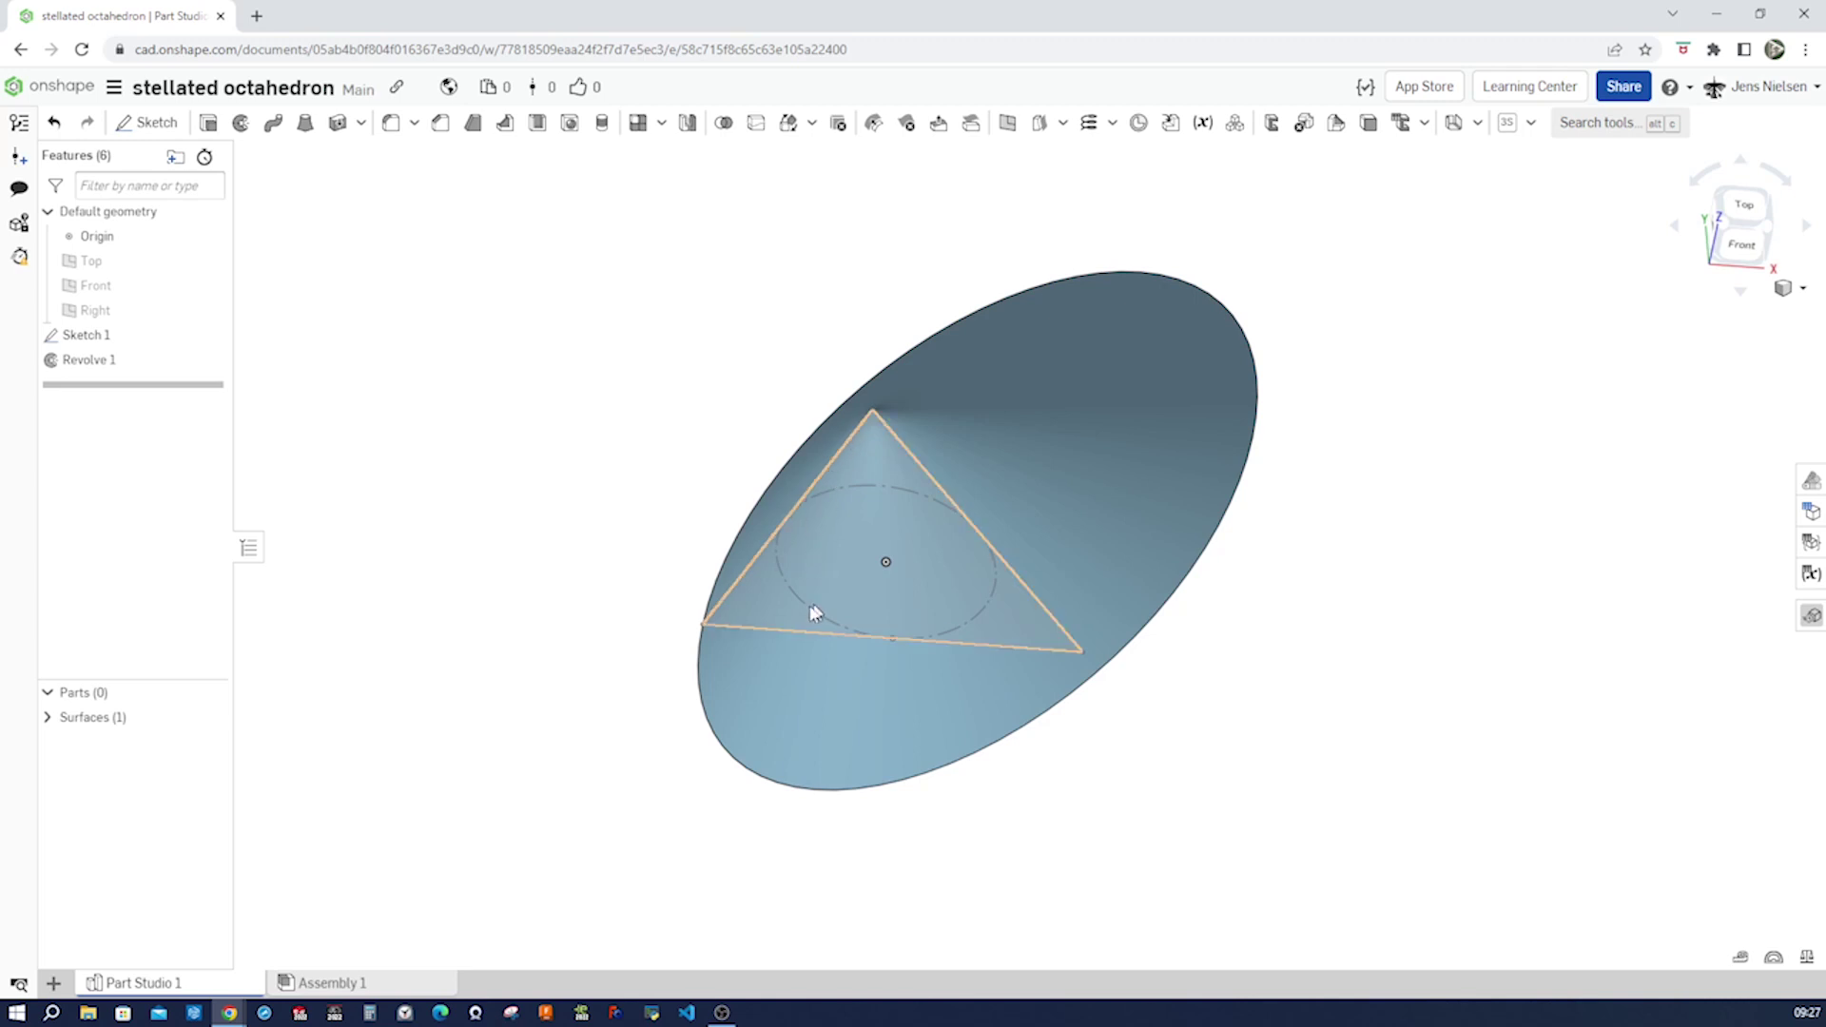
{"action": "mouse_move", "coordinate": [830, 594]}
{"action": "right_mouse_down"}
{"action": "mouse_move", "coordinate": [853, 591]}
{"action": "mouse_move", "coordinate": [849, 570]}
{"action": "right_mouse_up"}
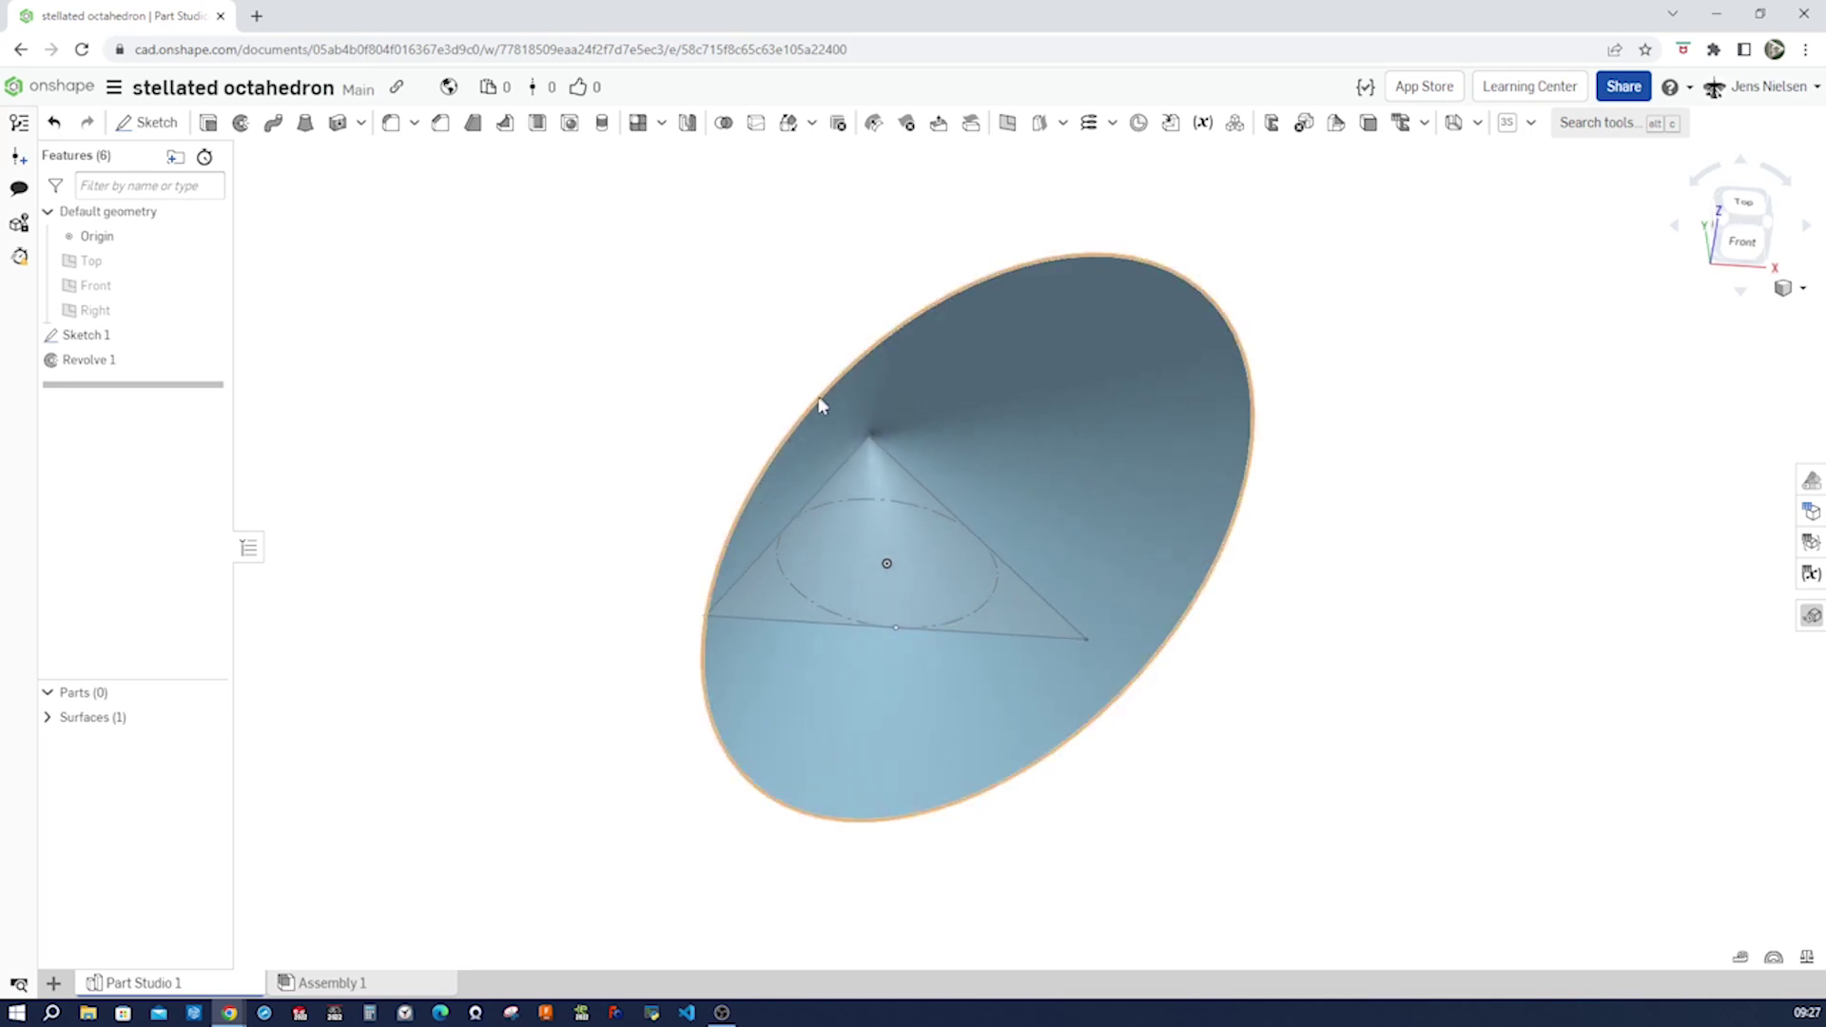
{"action": "right_click_drag", "start_coordinate": [892, 525], "coordinate": [915, 515]}
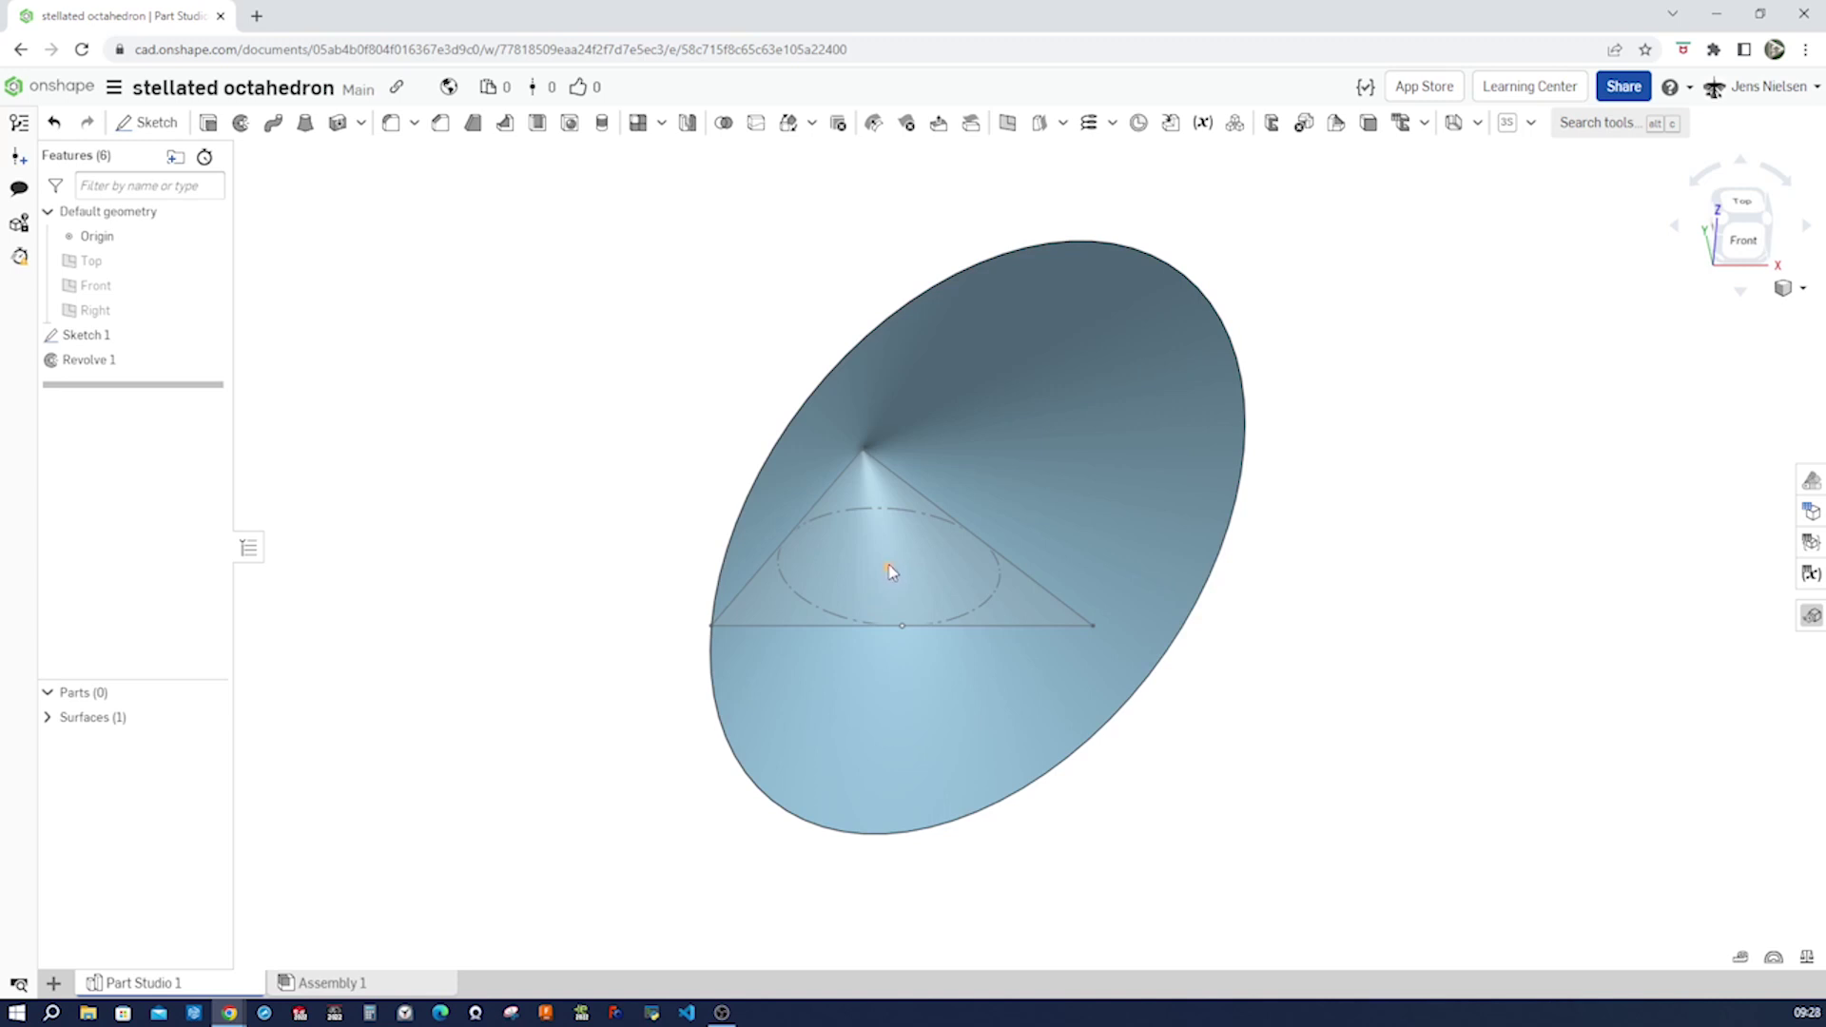
{"action": "left_click", "coordinate": [109, 317]}
Step: Start a sketch on the Right plane and draw a vertical line up from the circle's centre
{"action": "right_click_drag", "start_coordinate": [439, 401], "coordinate": [484, 415]}
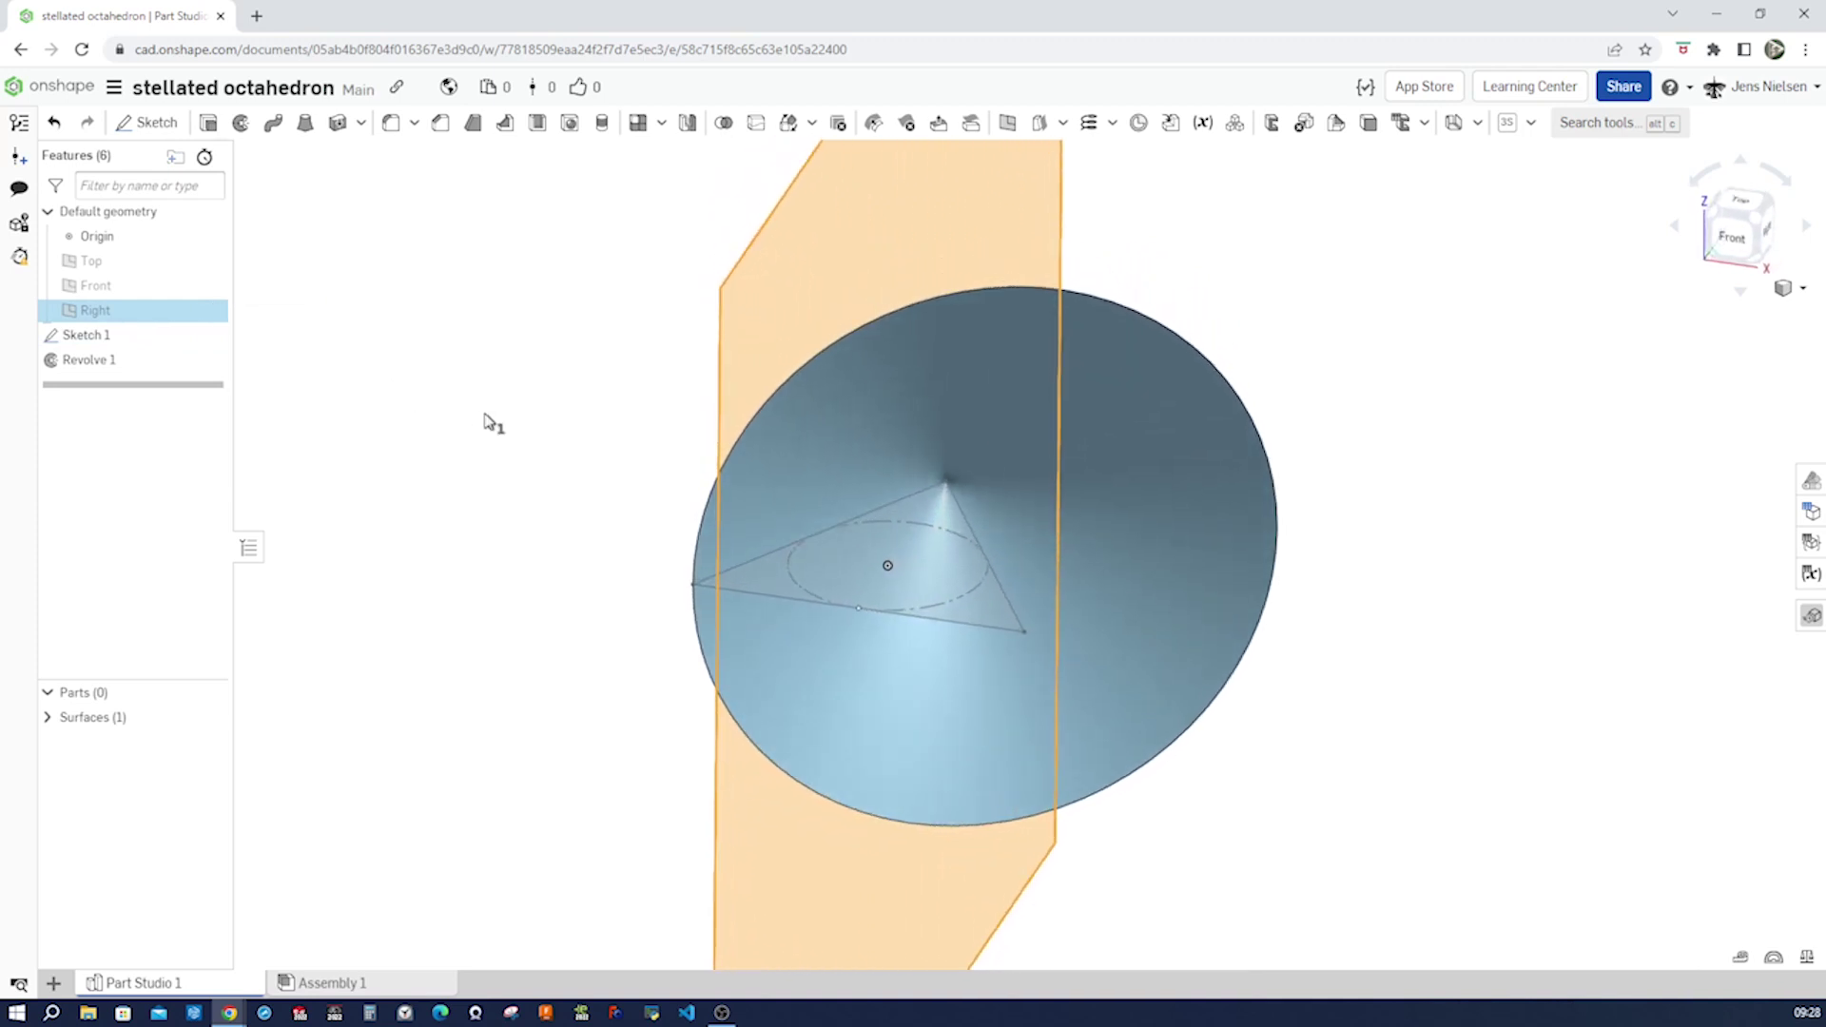
{"action": "key", "text": "s"}
{"action": "left_click", "coordinate": [514, 407]}
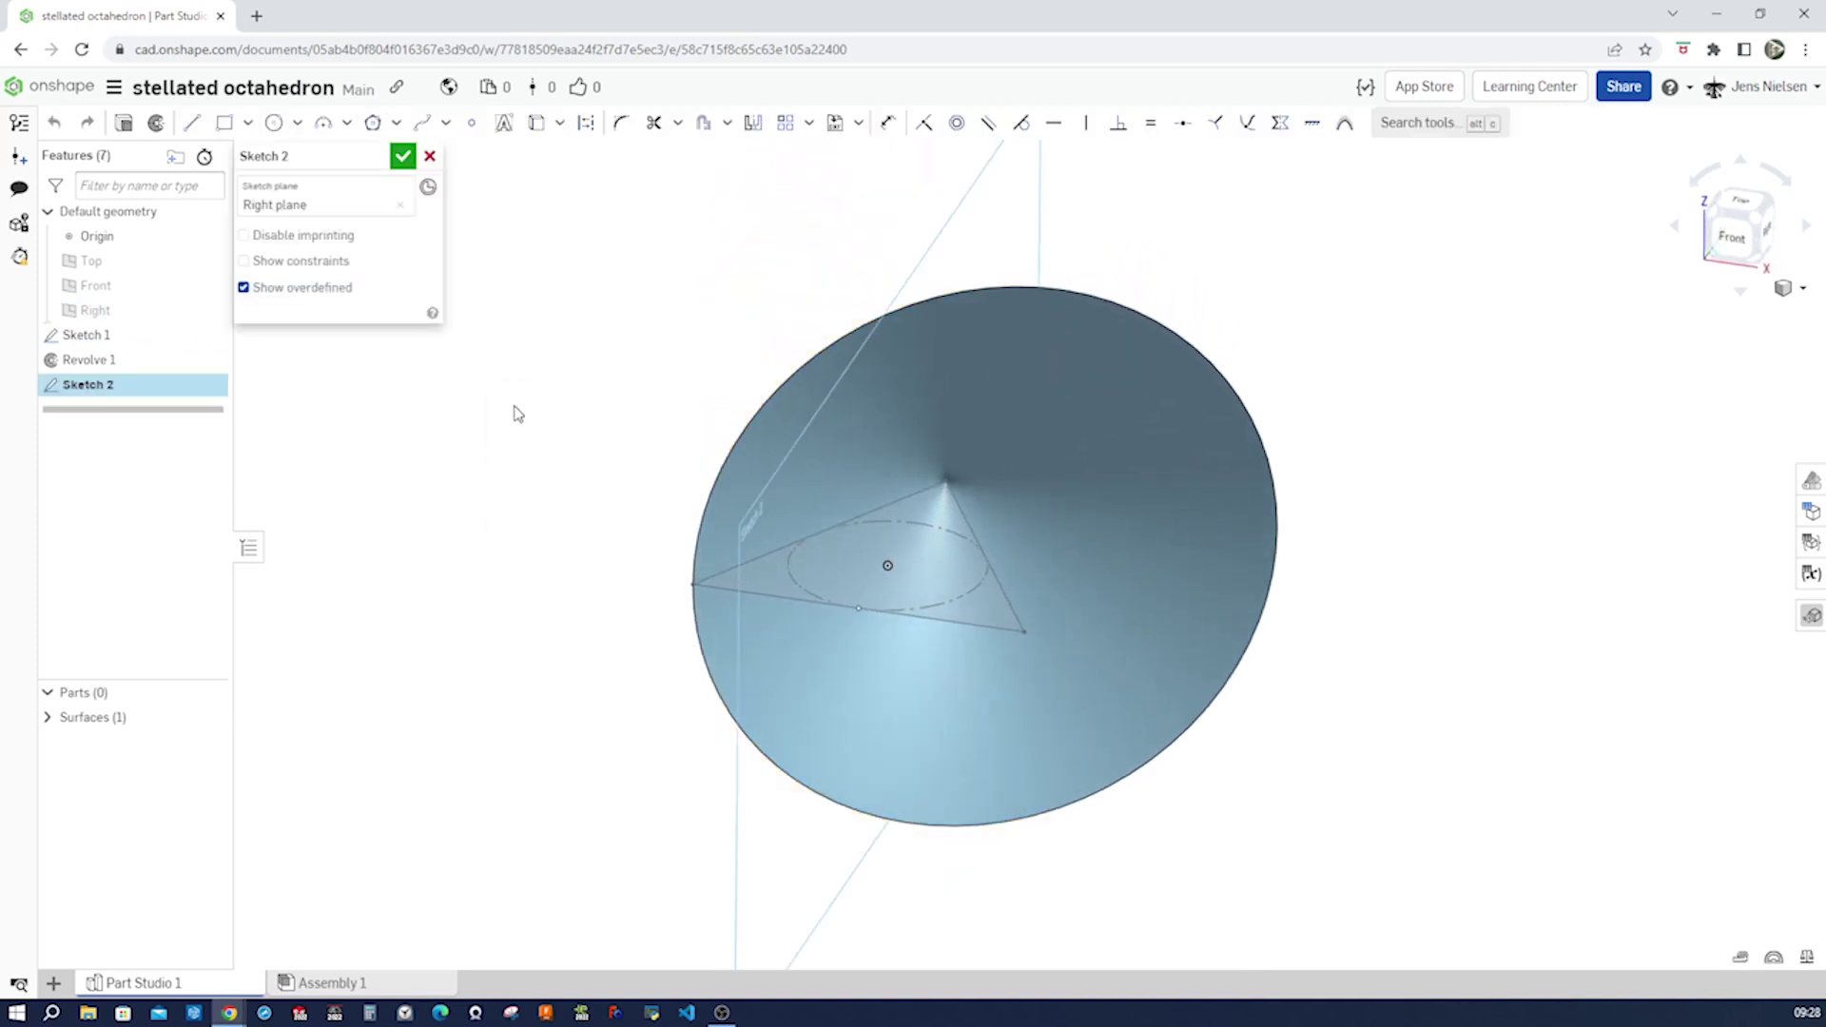
{"action": "key", "text": "l"}
{"action": "left_click", "coordinate": [886, 566]}
{"action": "left_click", "coordinate": [889, 260]}
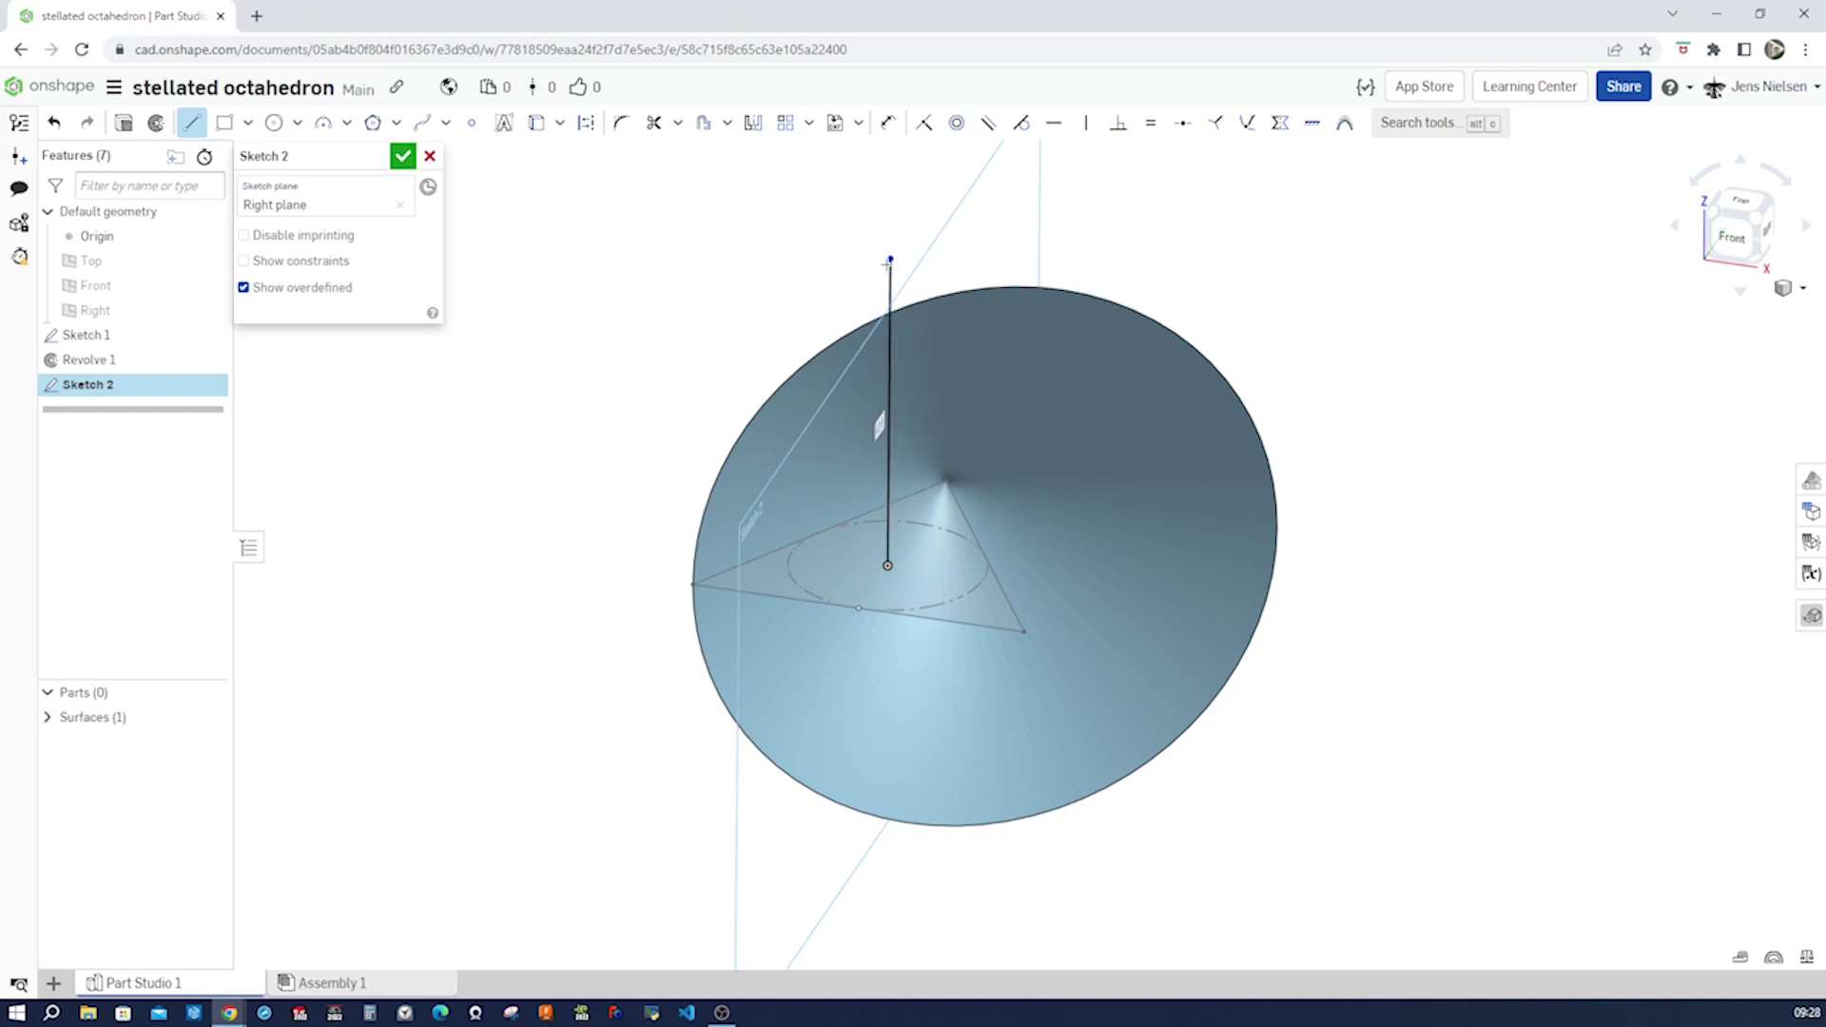
{"action": "key", "text": "Escape"}
Step: Make the line's top end coincident with the cone's circular rim and finish Sketch 2
{"action": "scroll", "coordinate": [860, 232], "scroll_direction": "up", "scroll_amount": 3}
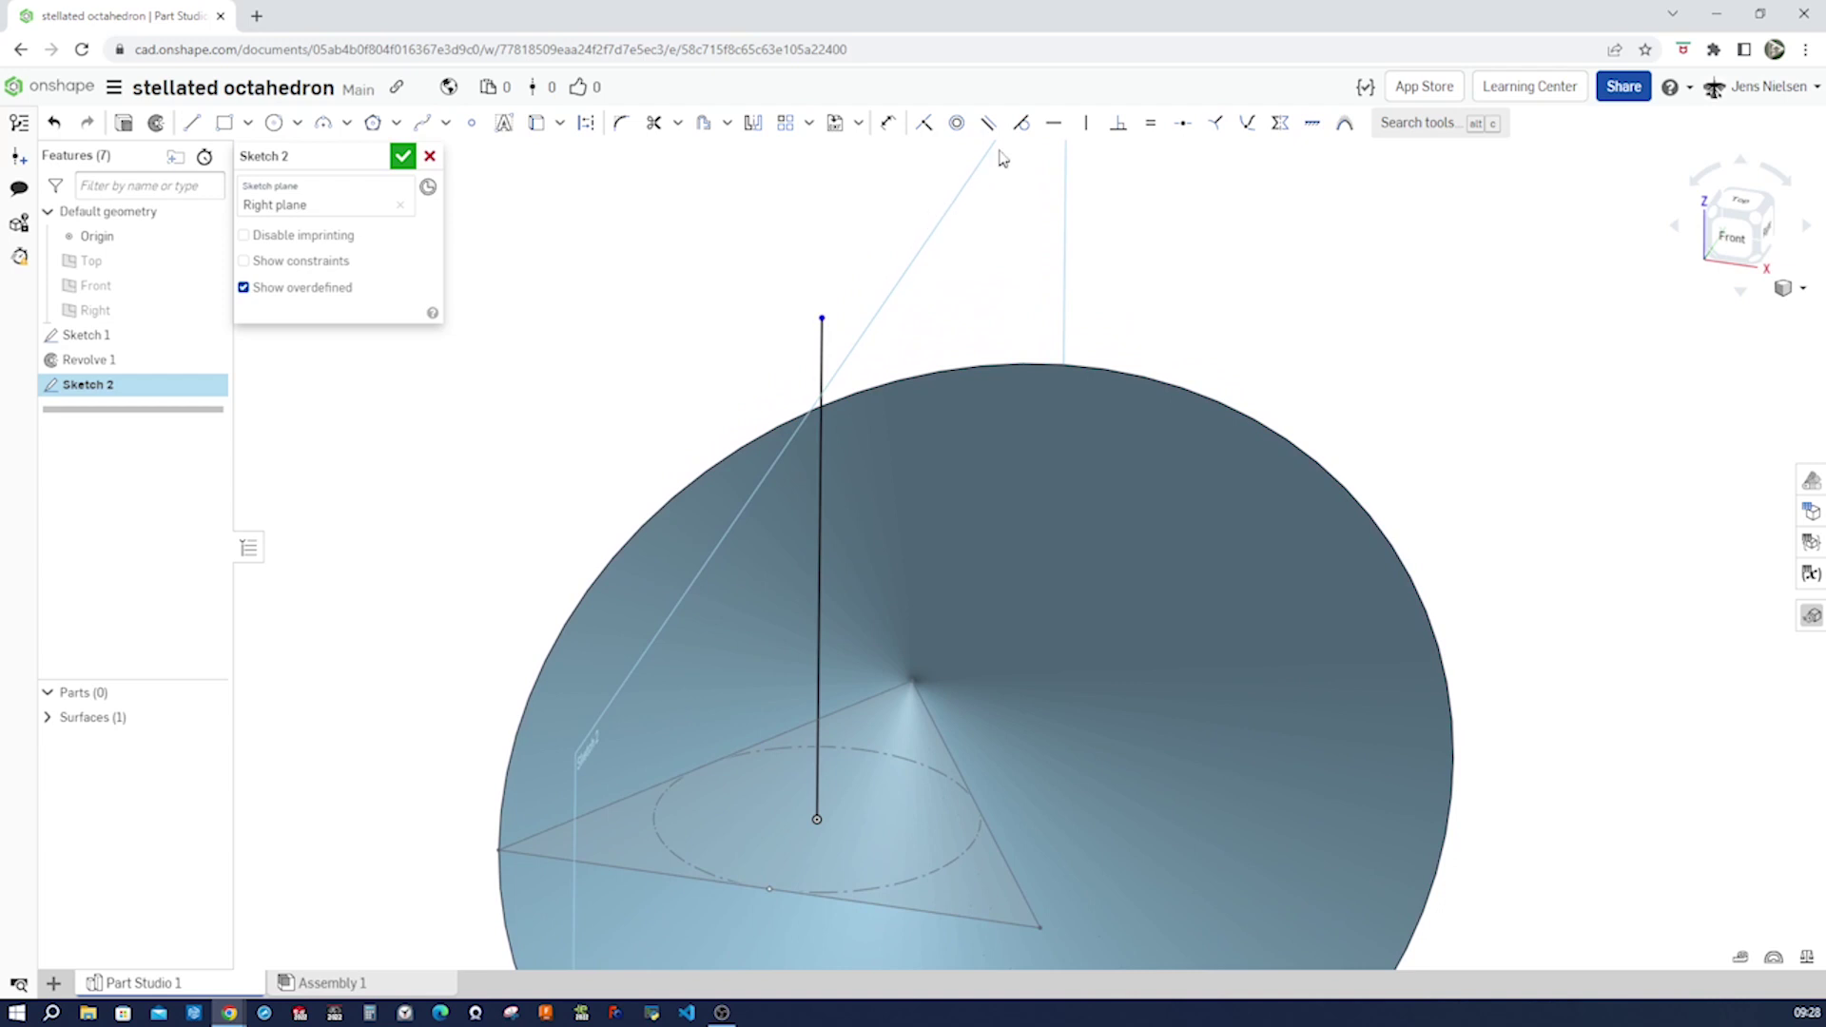
{"action": "left_click", "coordinate": [923, 122]}
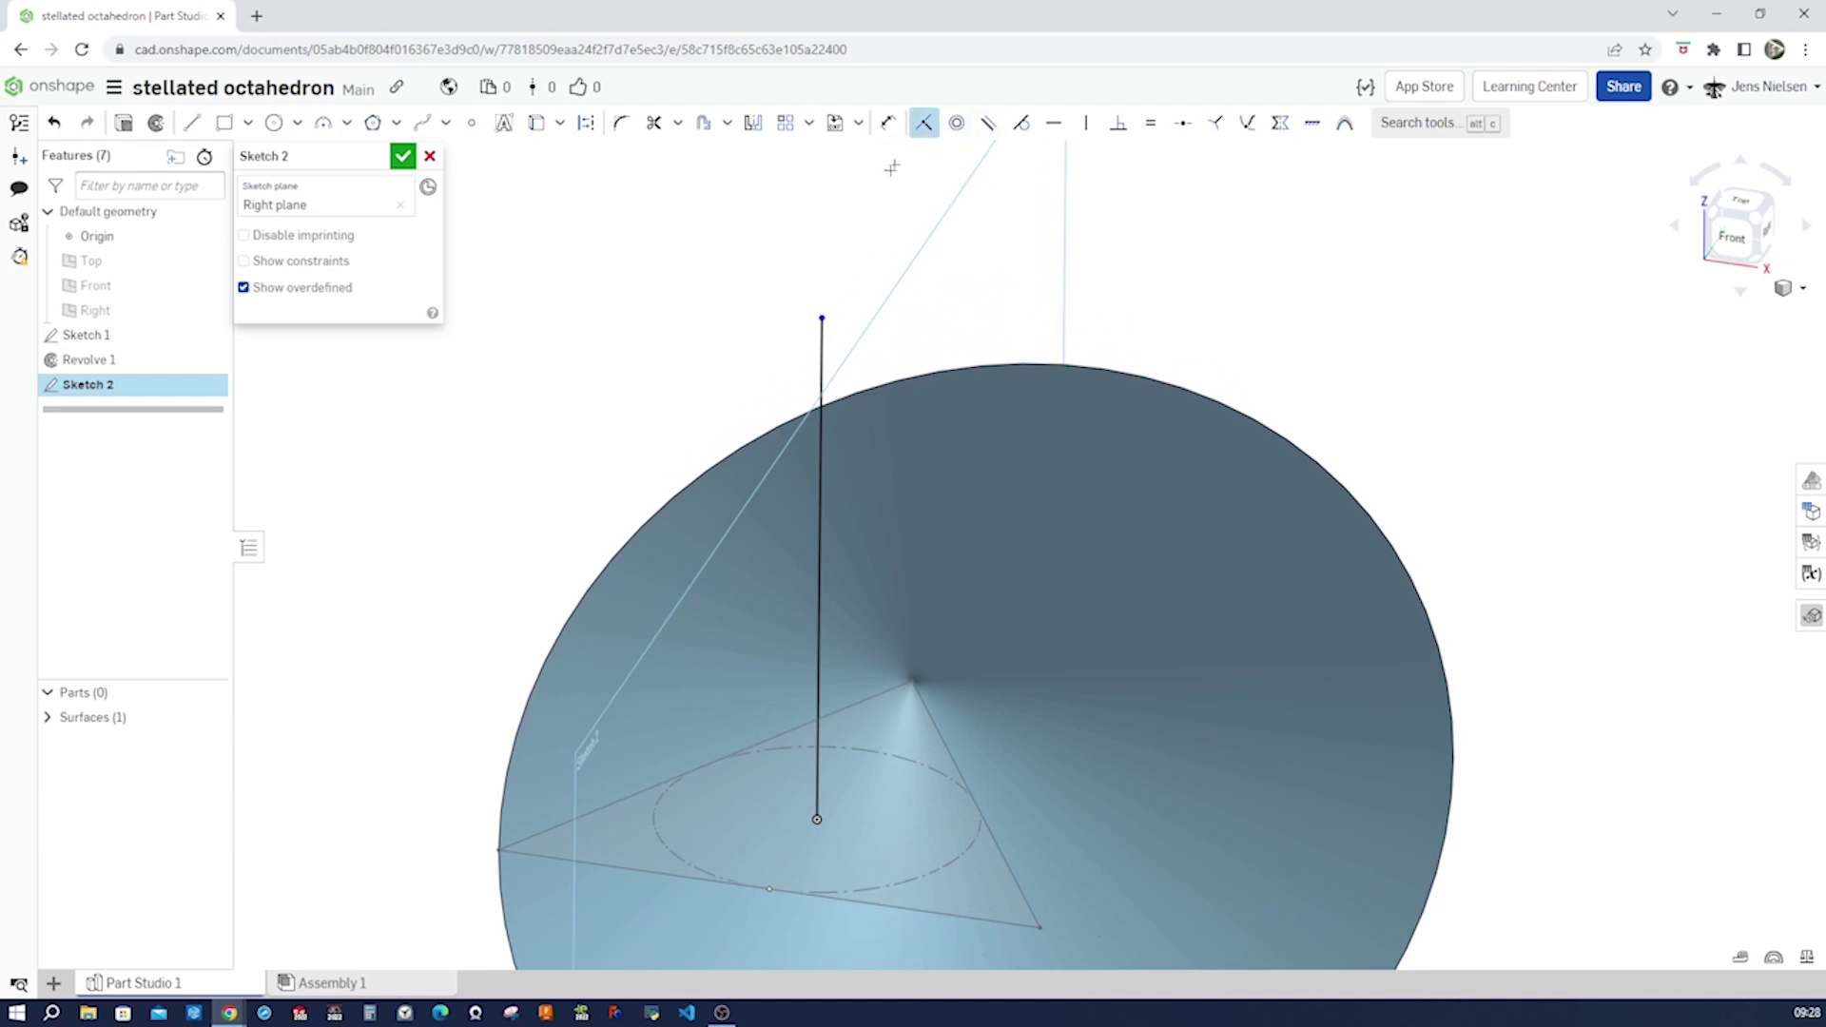
{"action": "left_click", "coordinate": [823, 319]}
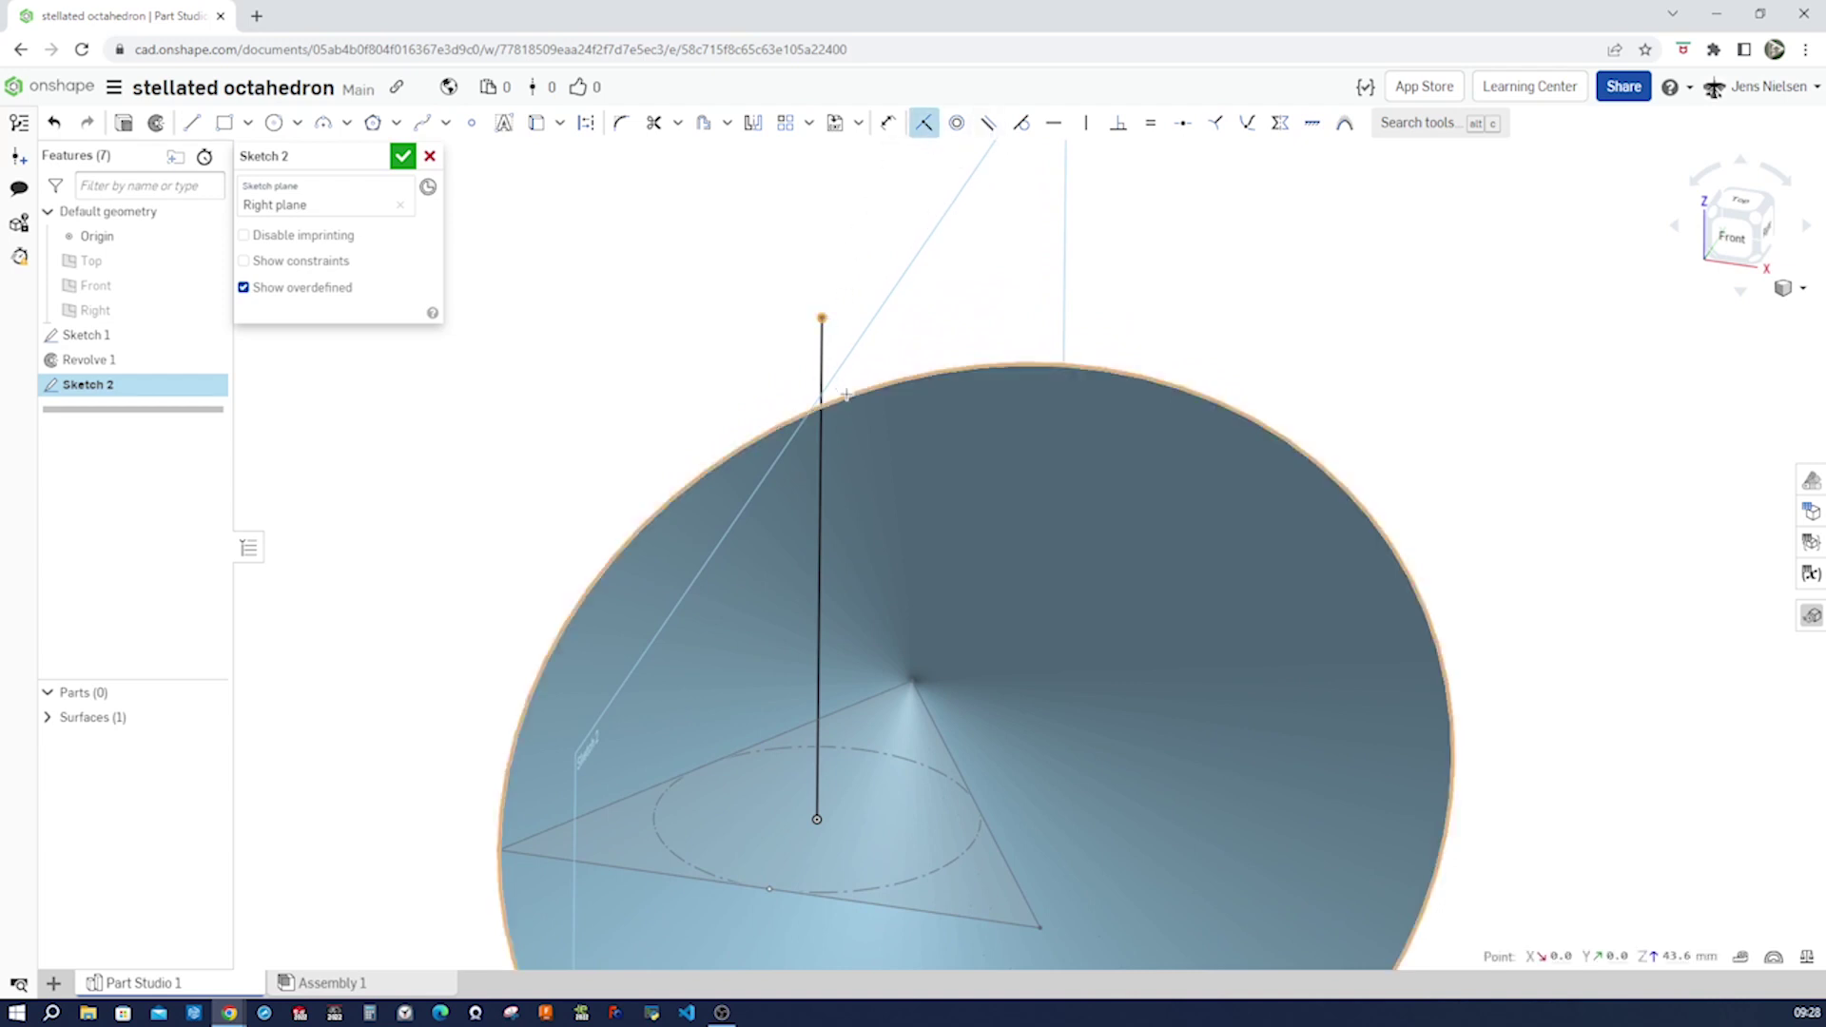
{"action": "left_click", "coordinate": [847, 393]}
{"action": "left_click", "coordinate": [403, 156]}
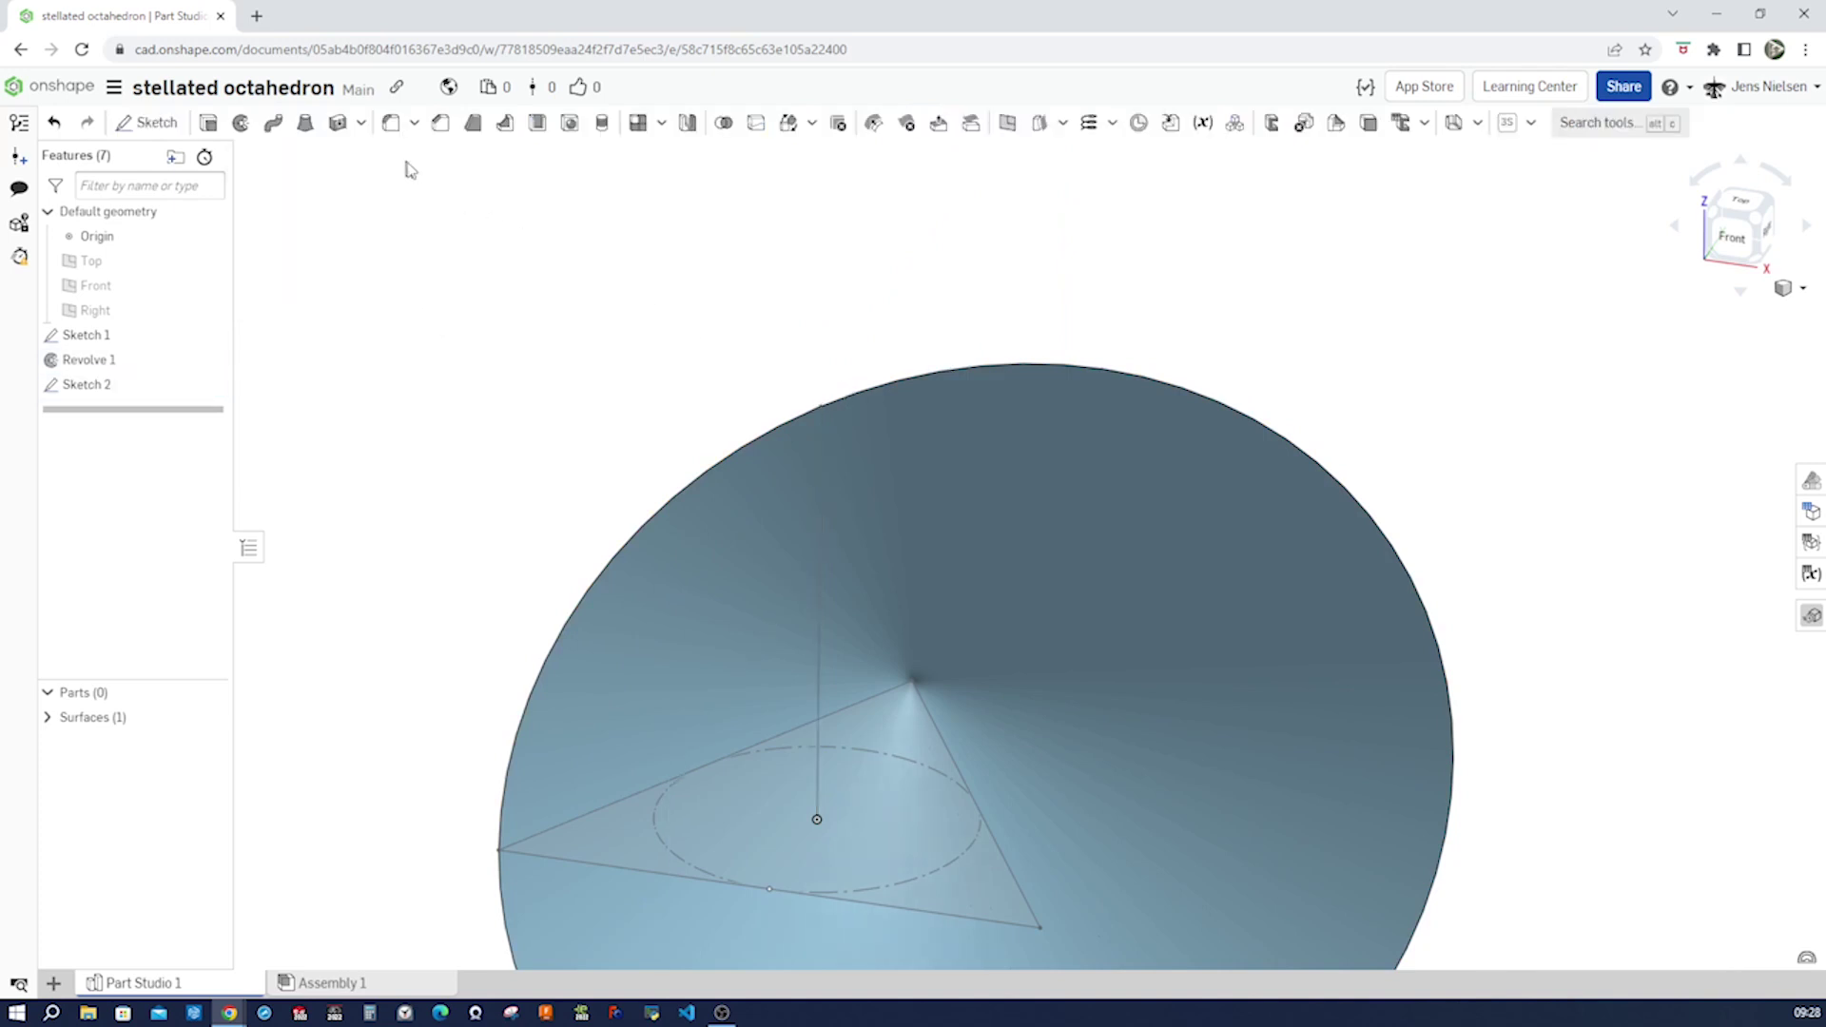
{"action": "key", "text": "Left"}
{"action": "key", "text": "Left"}
{"action": "key", "text": "Left"}
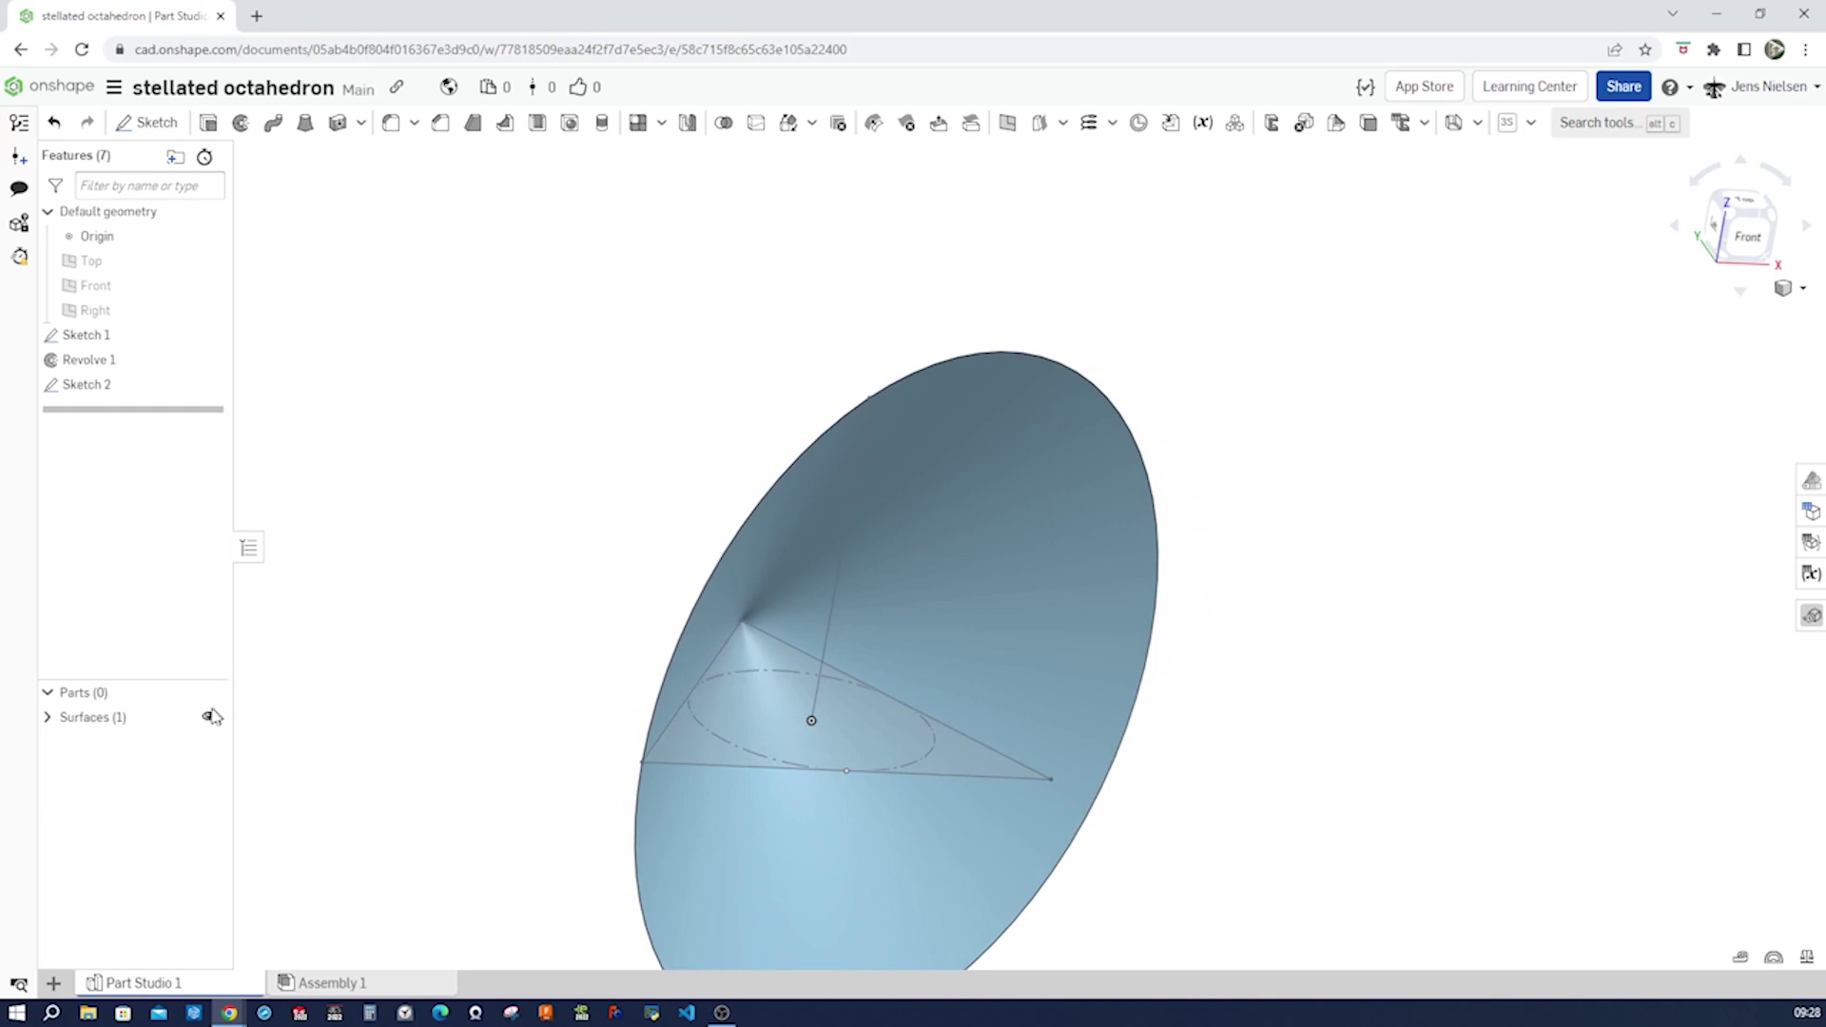
Step: Hide the cone surface and add a bridging curve from the line's top to the triangle's lower-left corner
{"action": "left_click", "coordinate": [209, 716]}
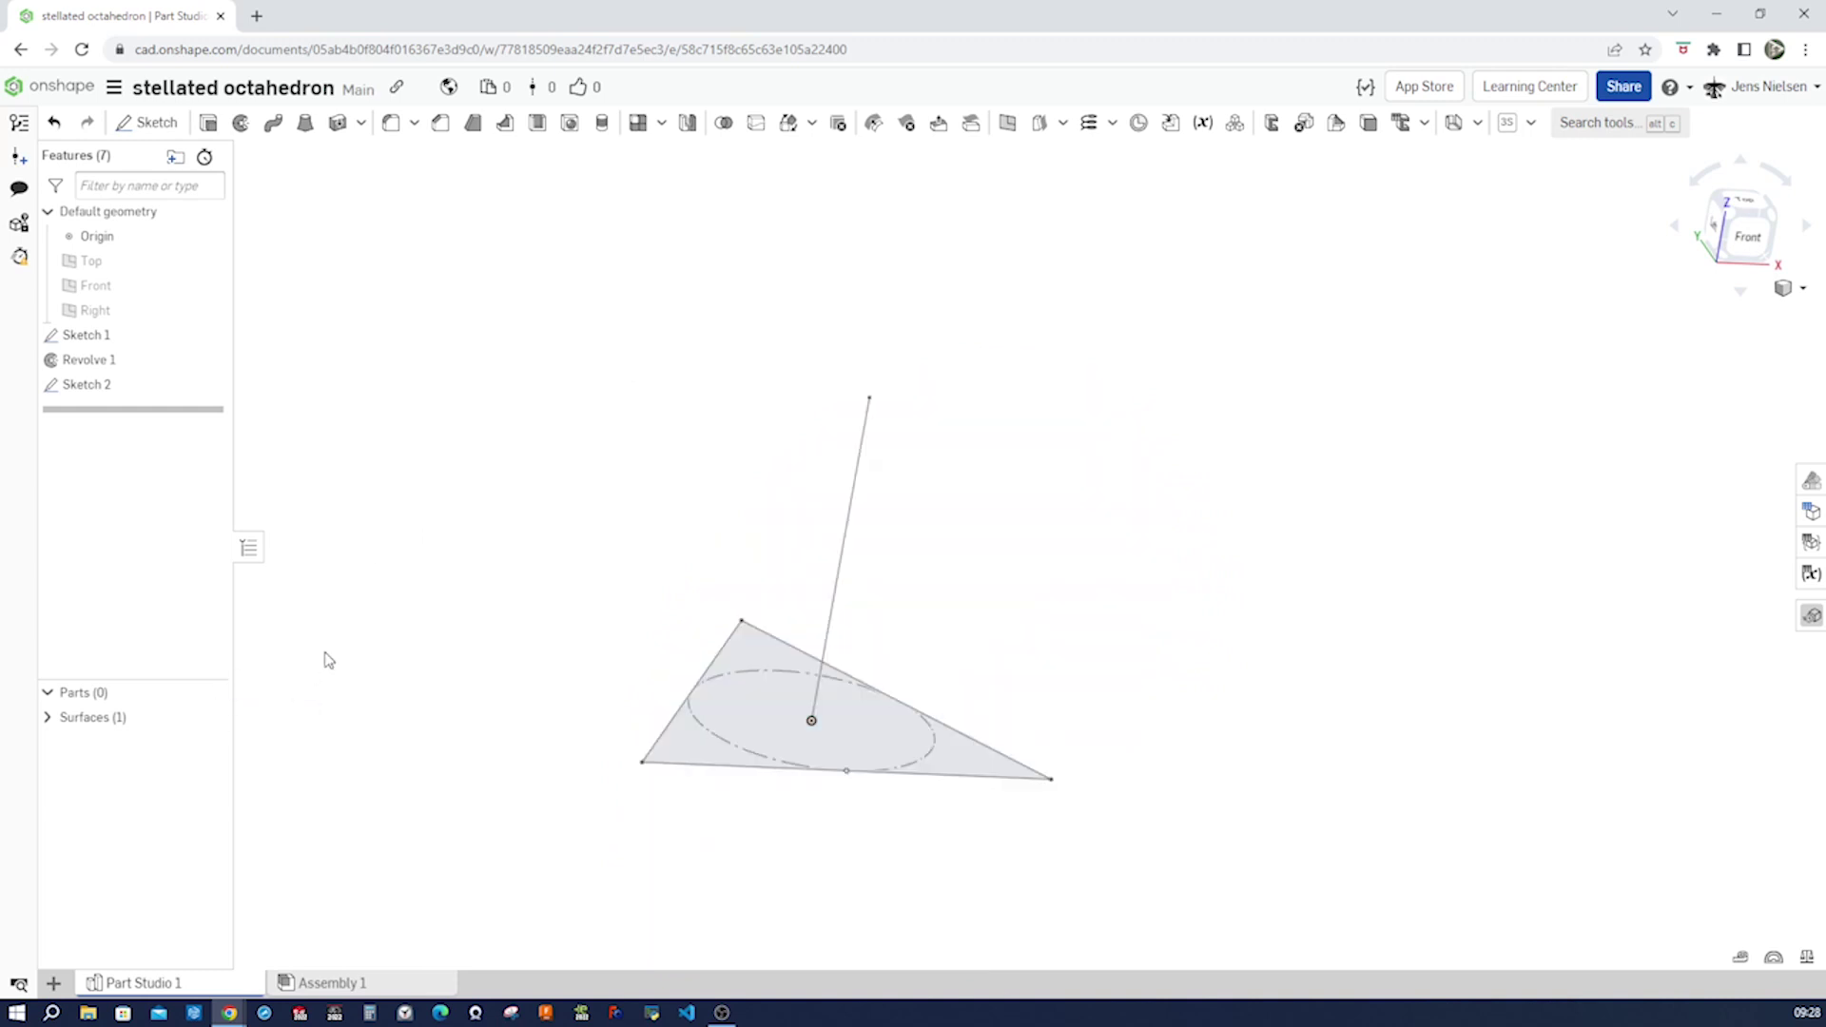
{"action": "left_click", "coordinate": [1112, 127]}
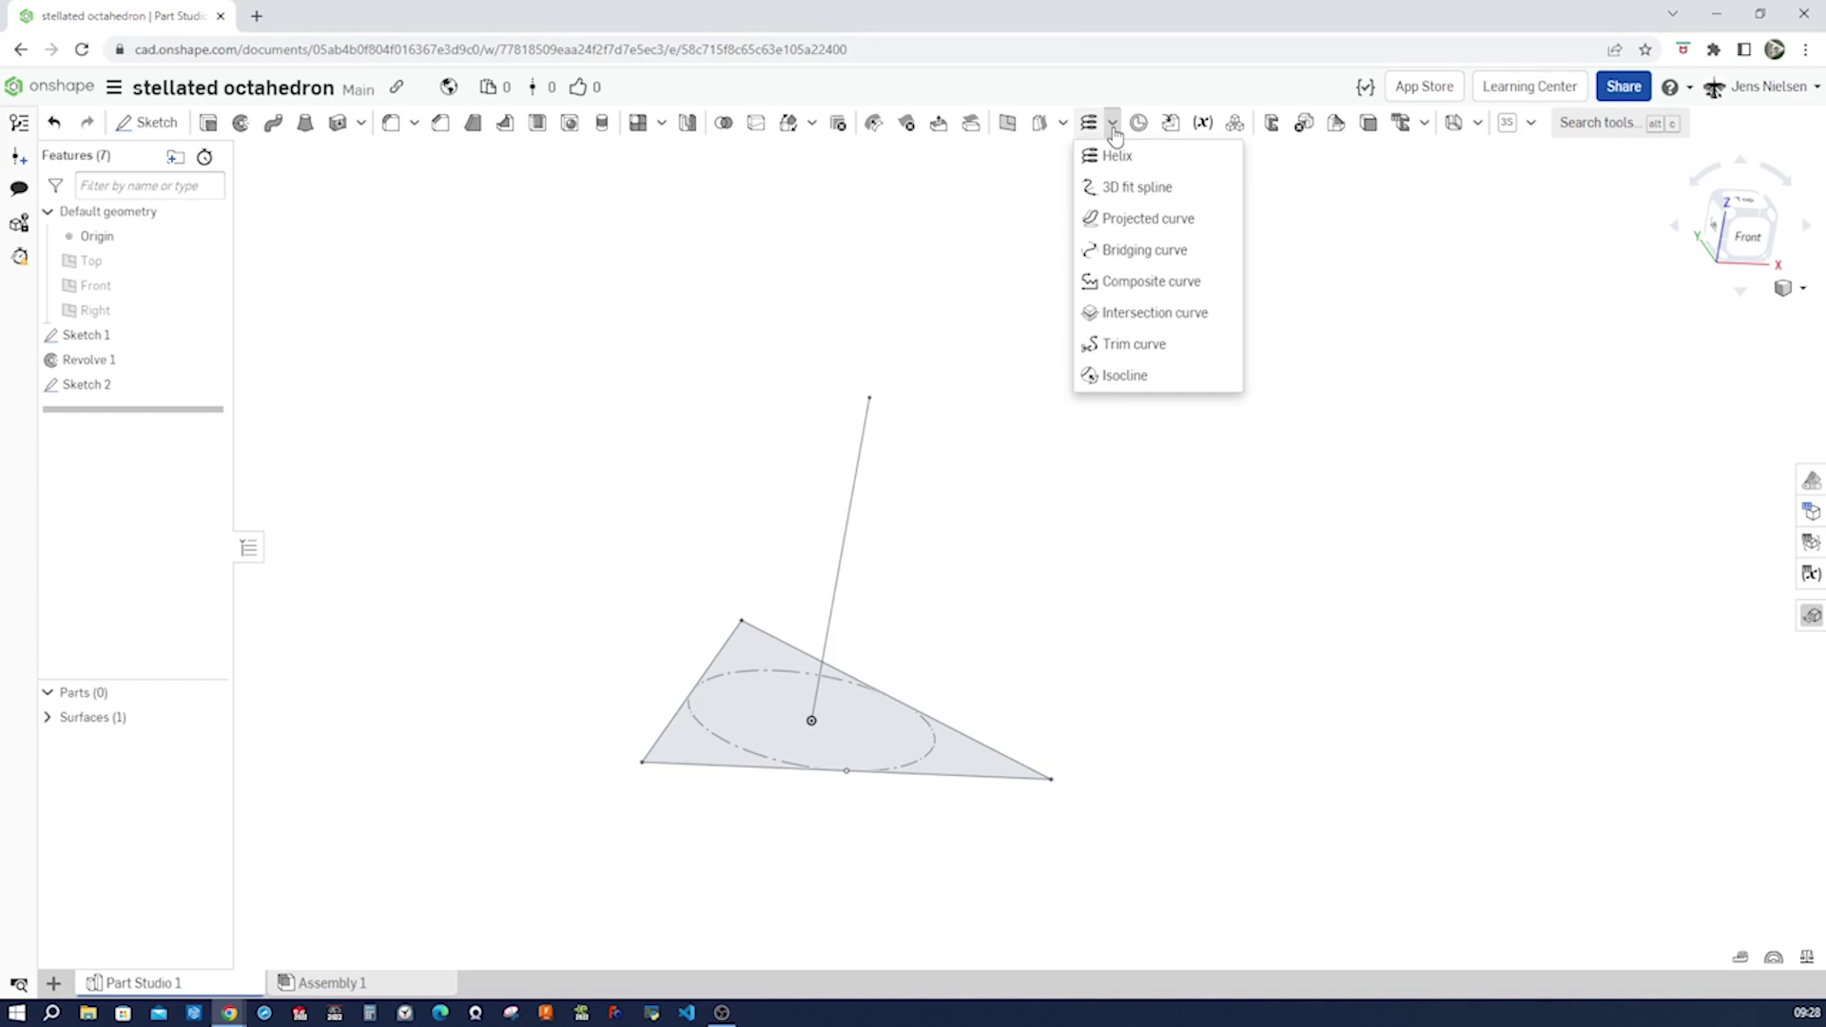
{"action": "left_click", "coordinate": [1125, 251]}
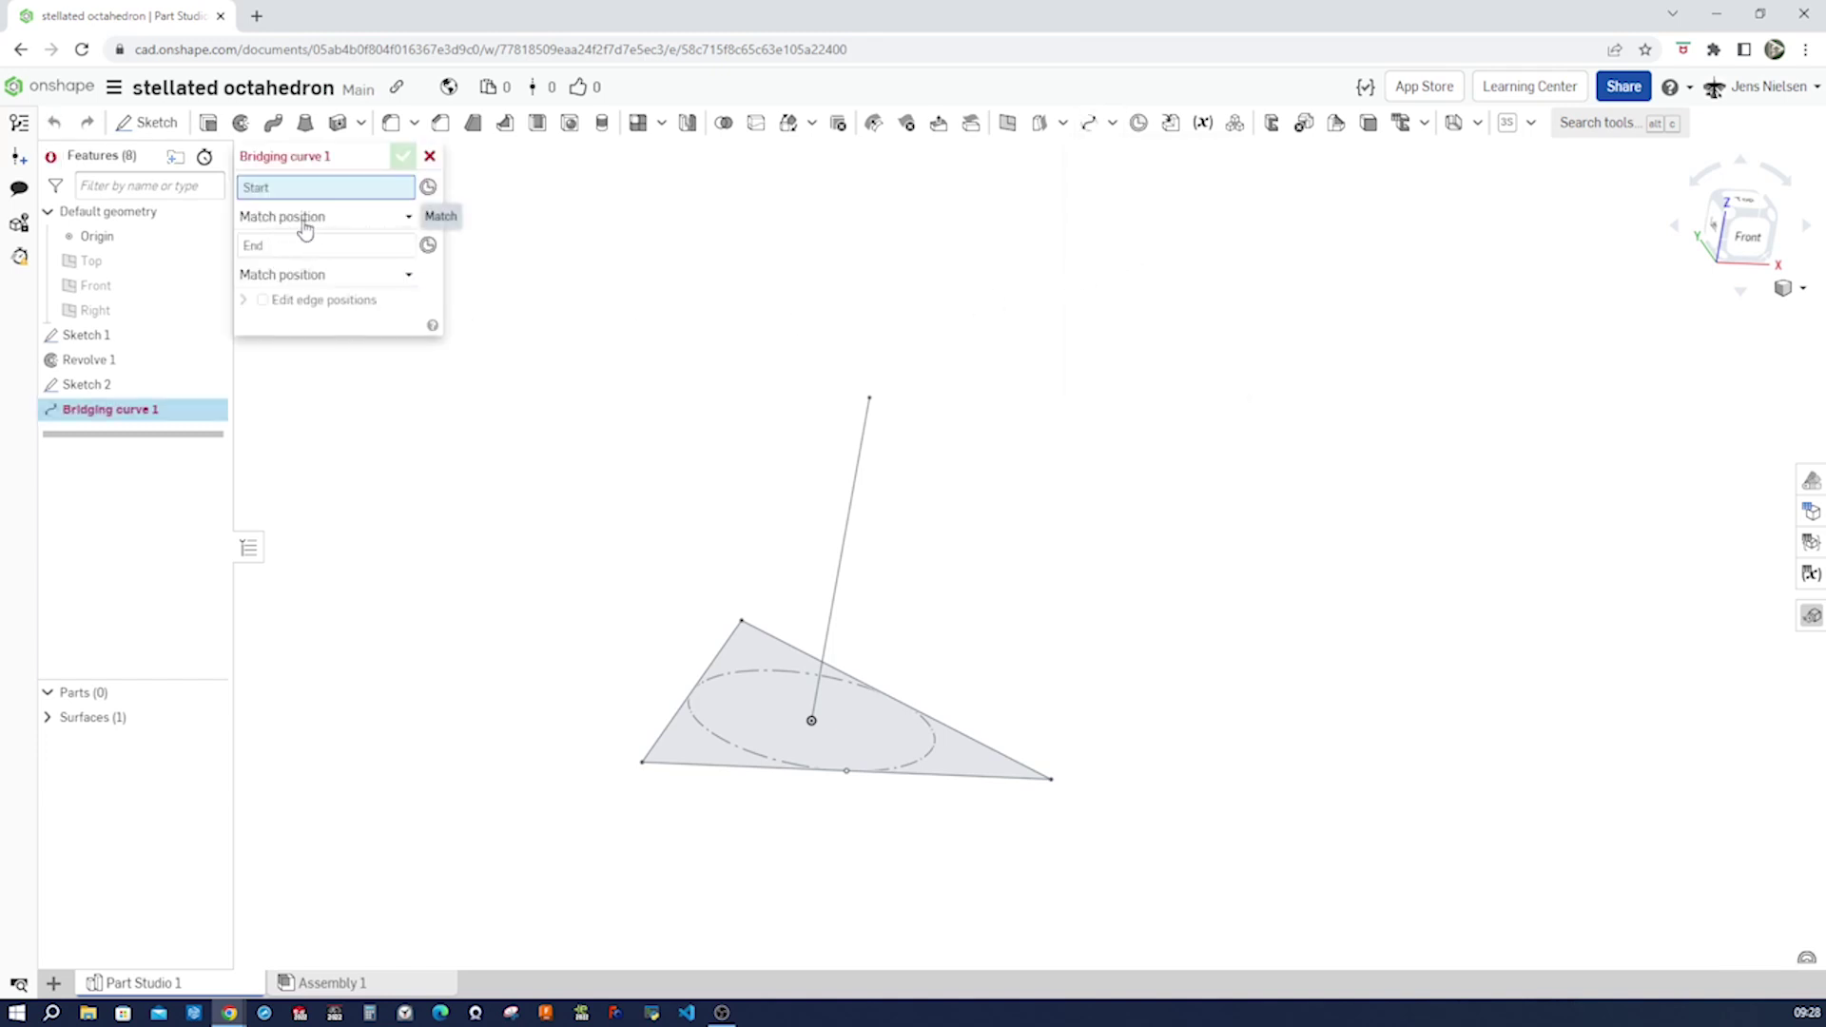
{"action": "left_click", "coordinate": [868, 402]}
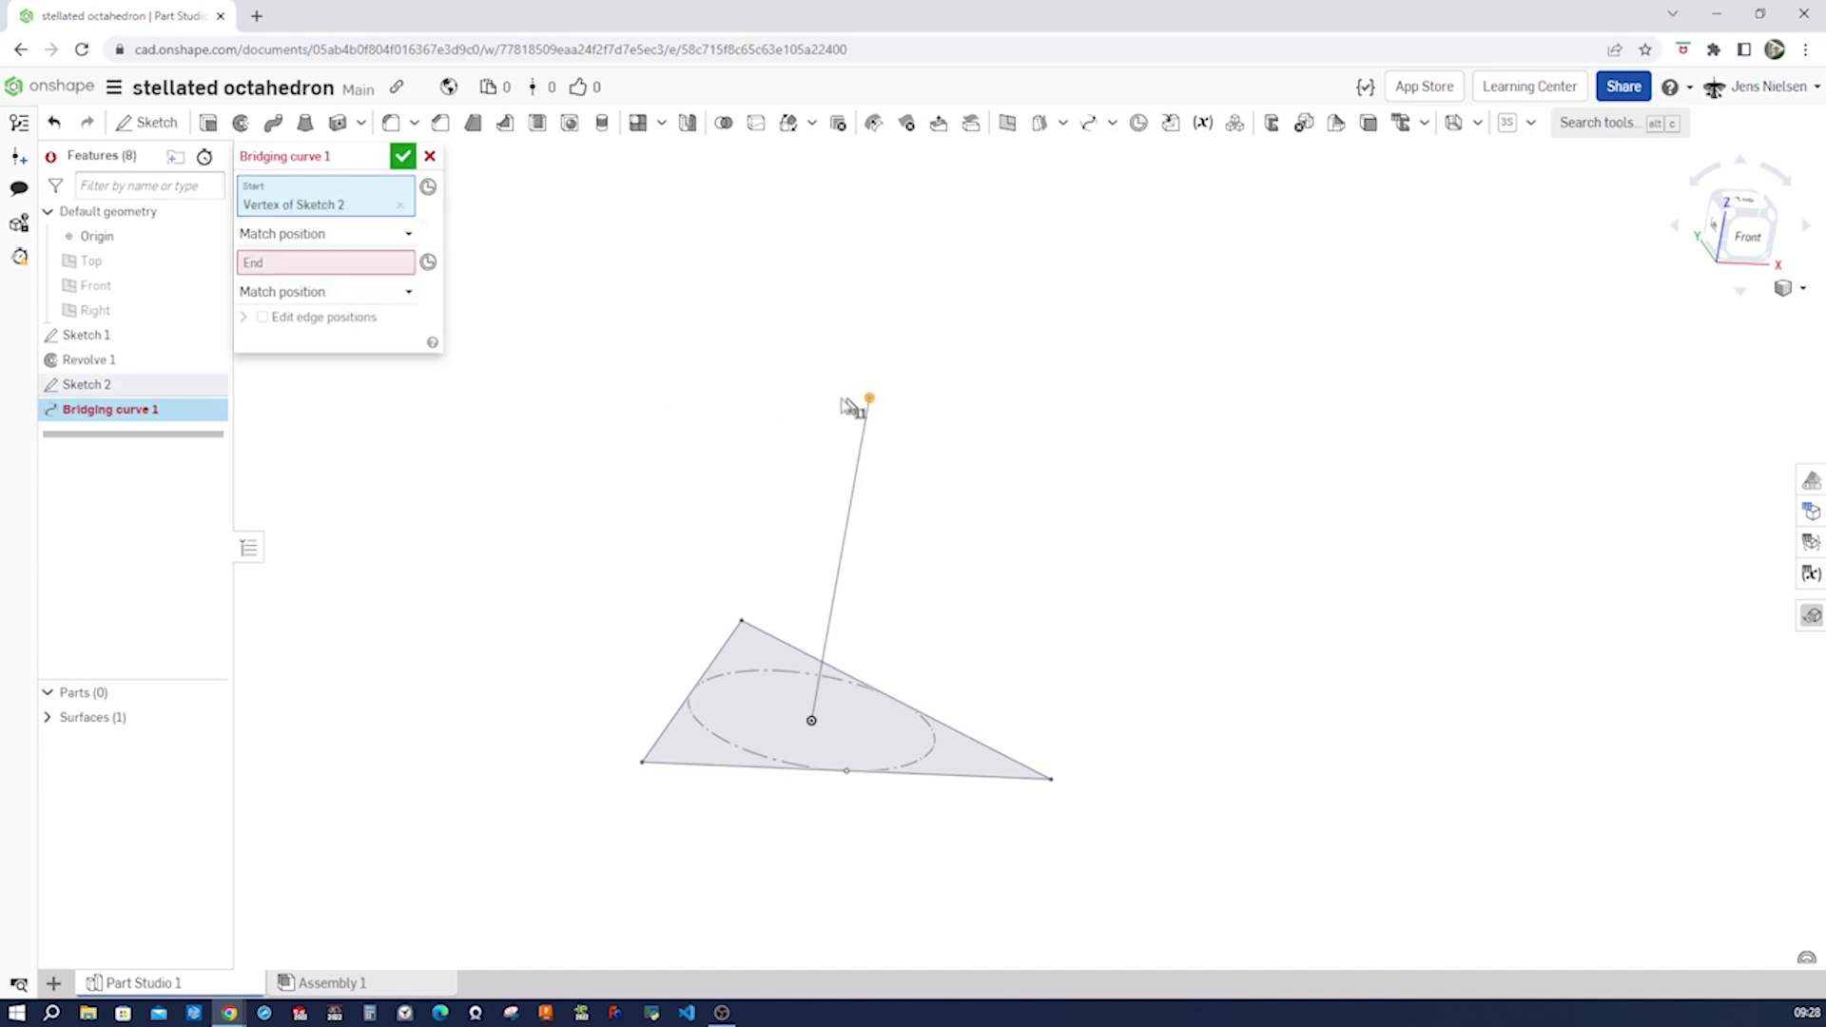
{"action": "left_click", "coordinate": [354, 267]}
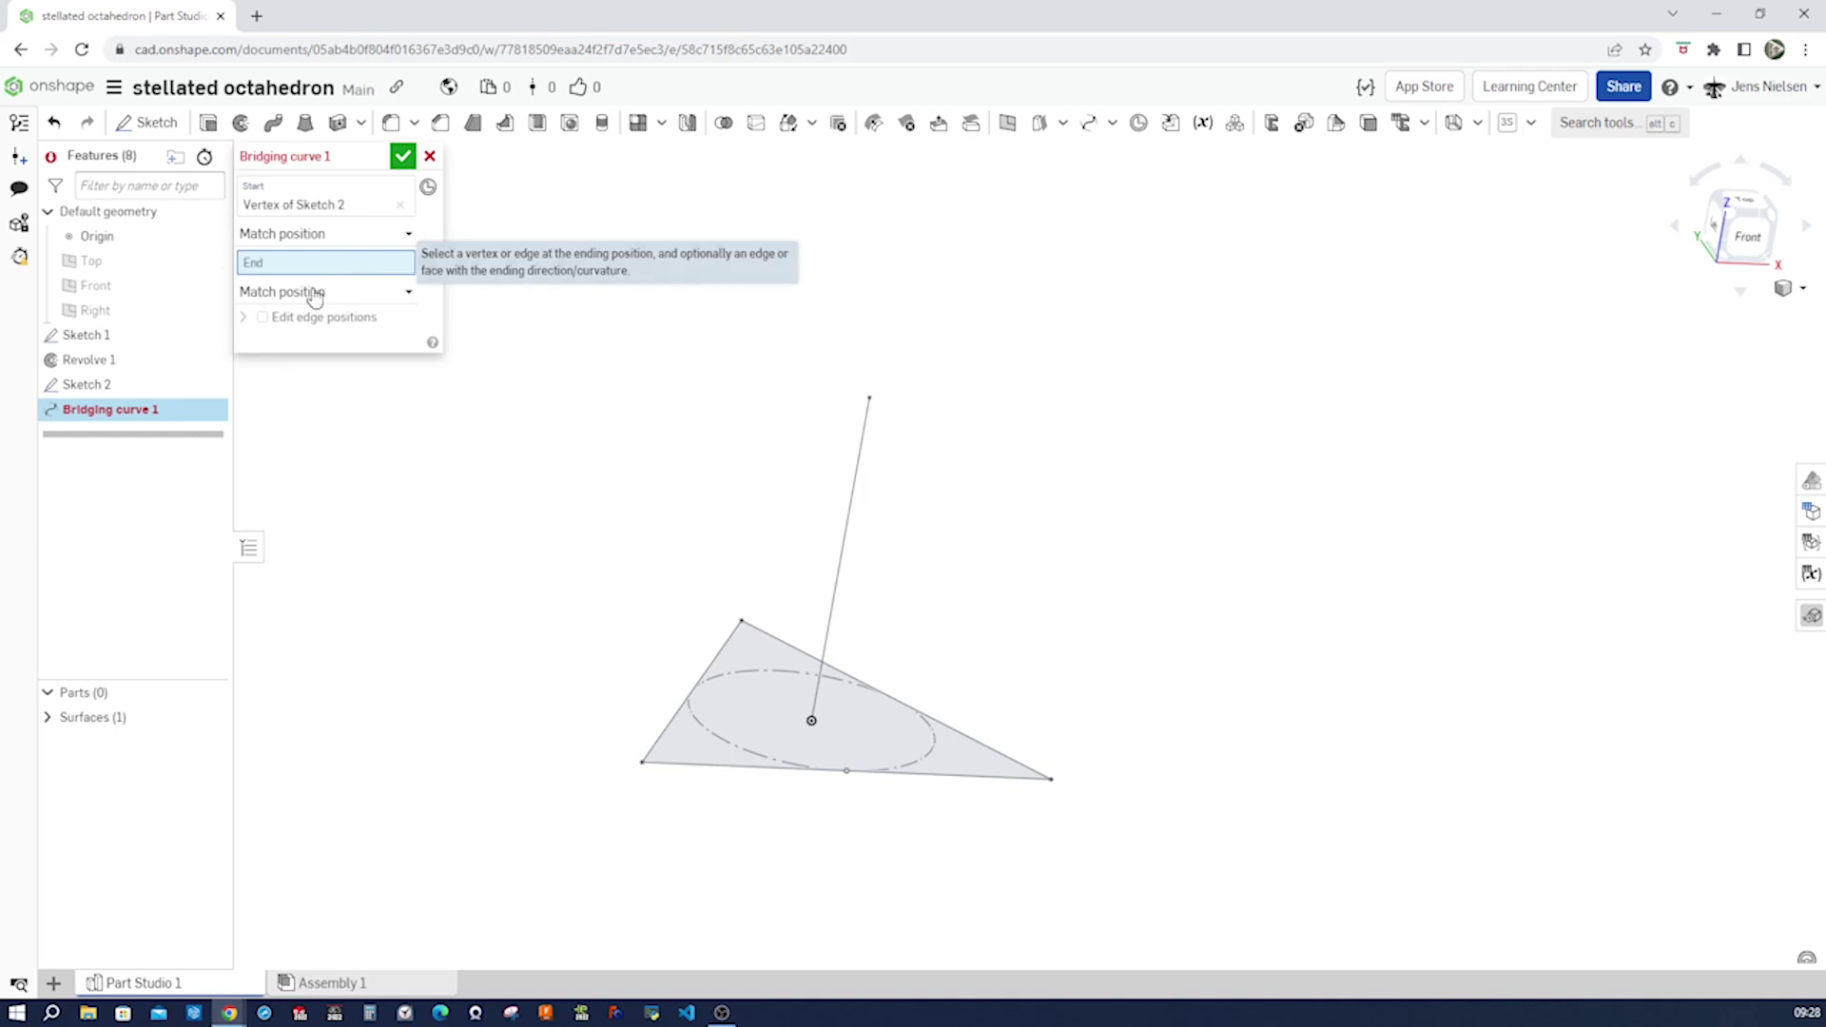
{"action": "left_click", "coordinate": [643, 770]}
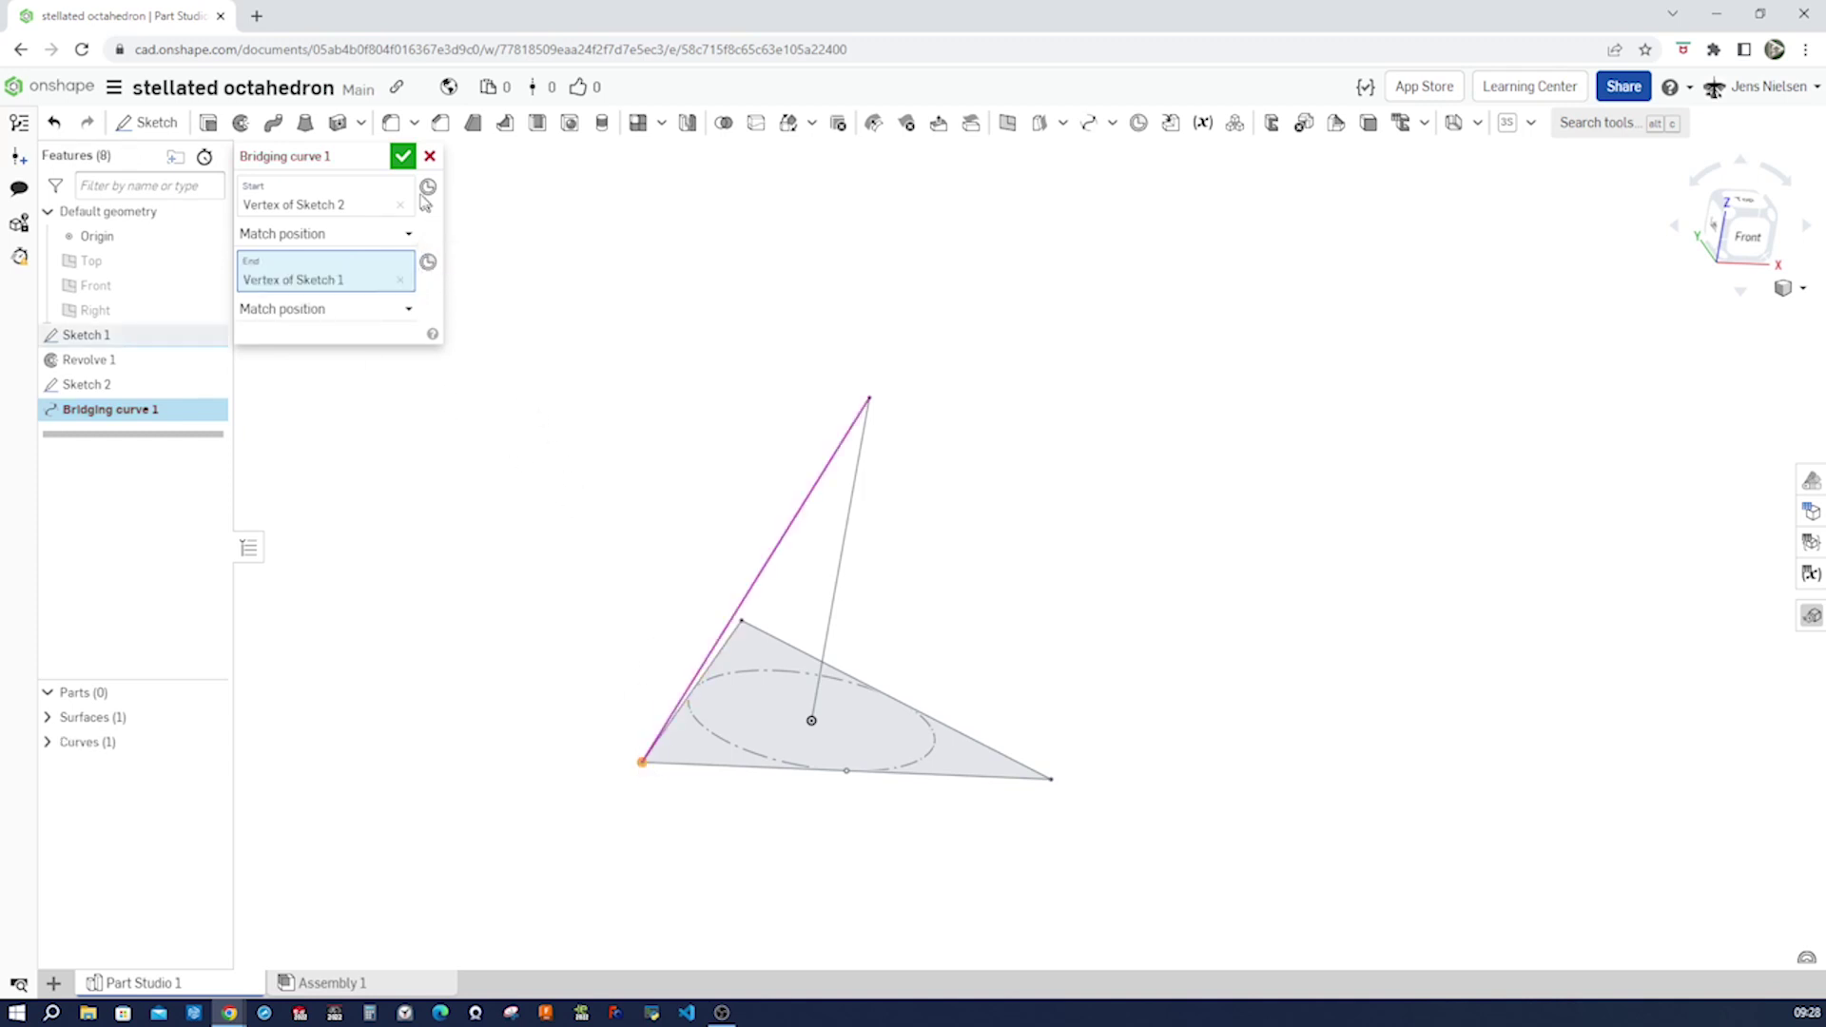
{"action": "left_click", "coordinate": [405, 157]}
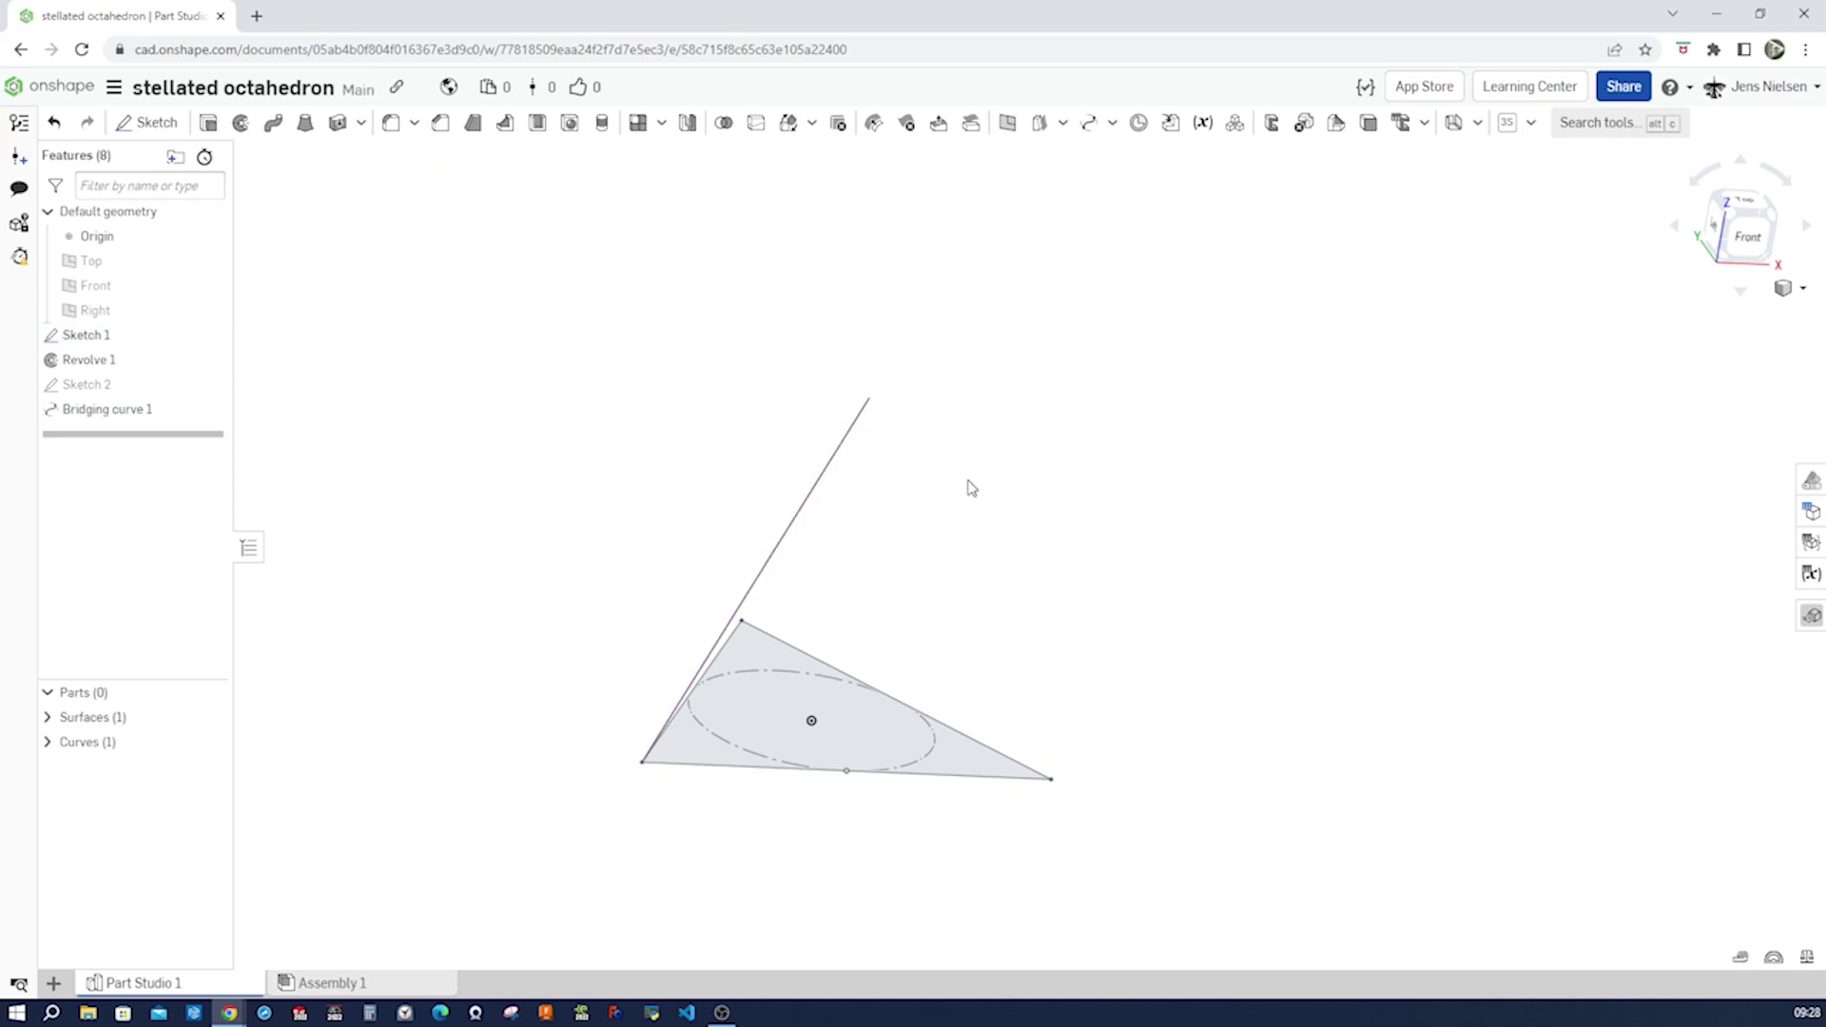
Step: Show Sketch 2 again and orbit around the new curve
{"action": "right_click_drag", "start_coordinate": [924, 540], "coordinate": [728, 540]}
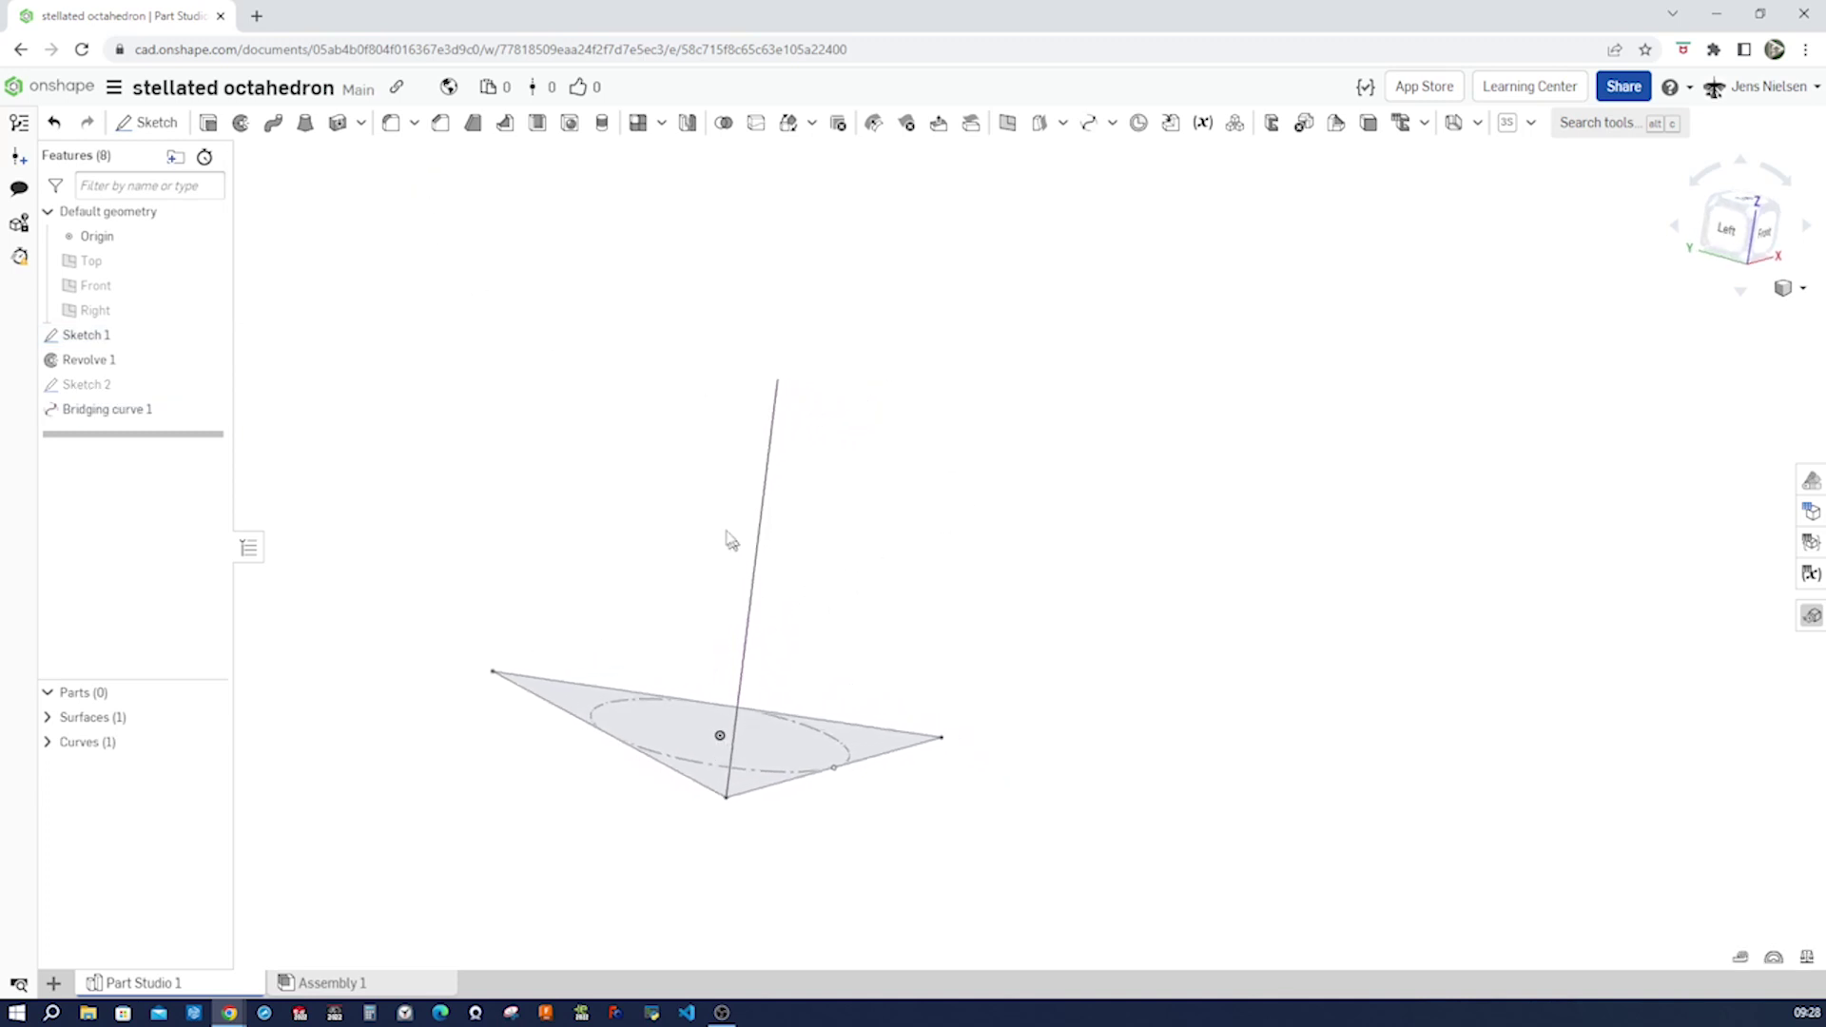
{"action": "left_click", "coordinate": [206, 384]}
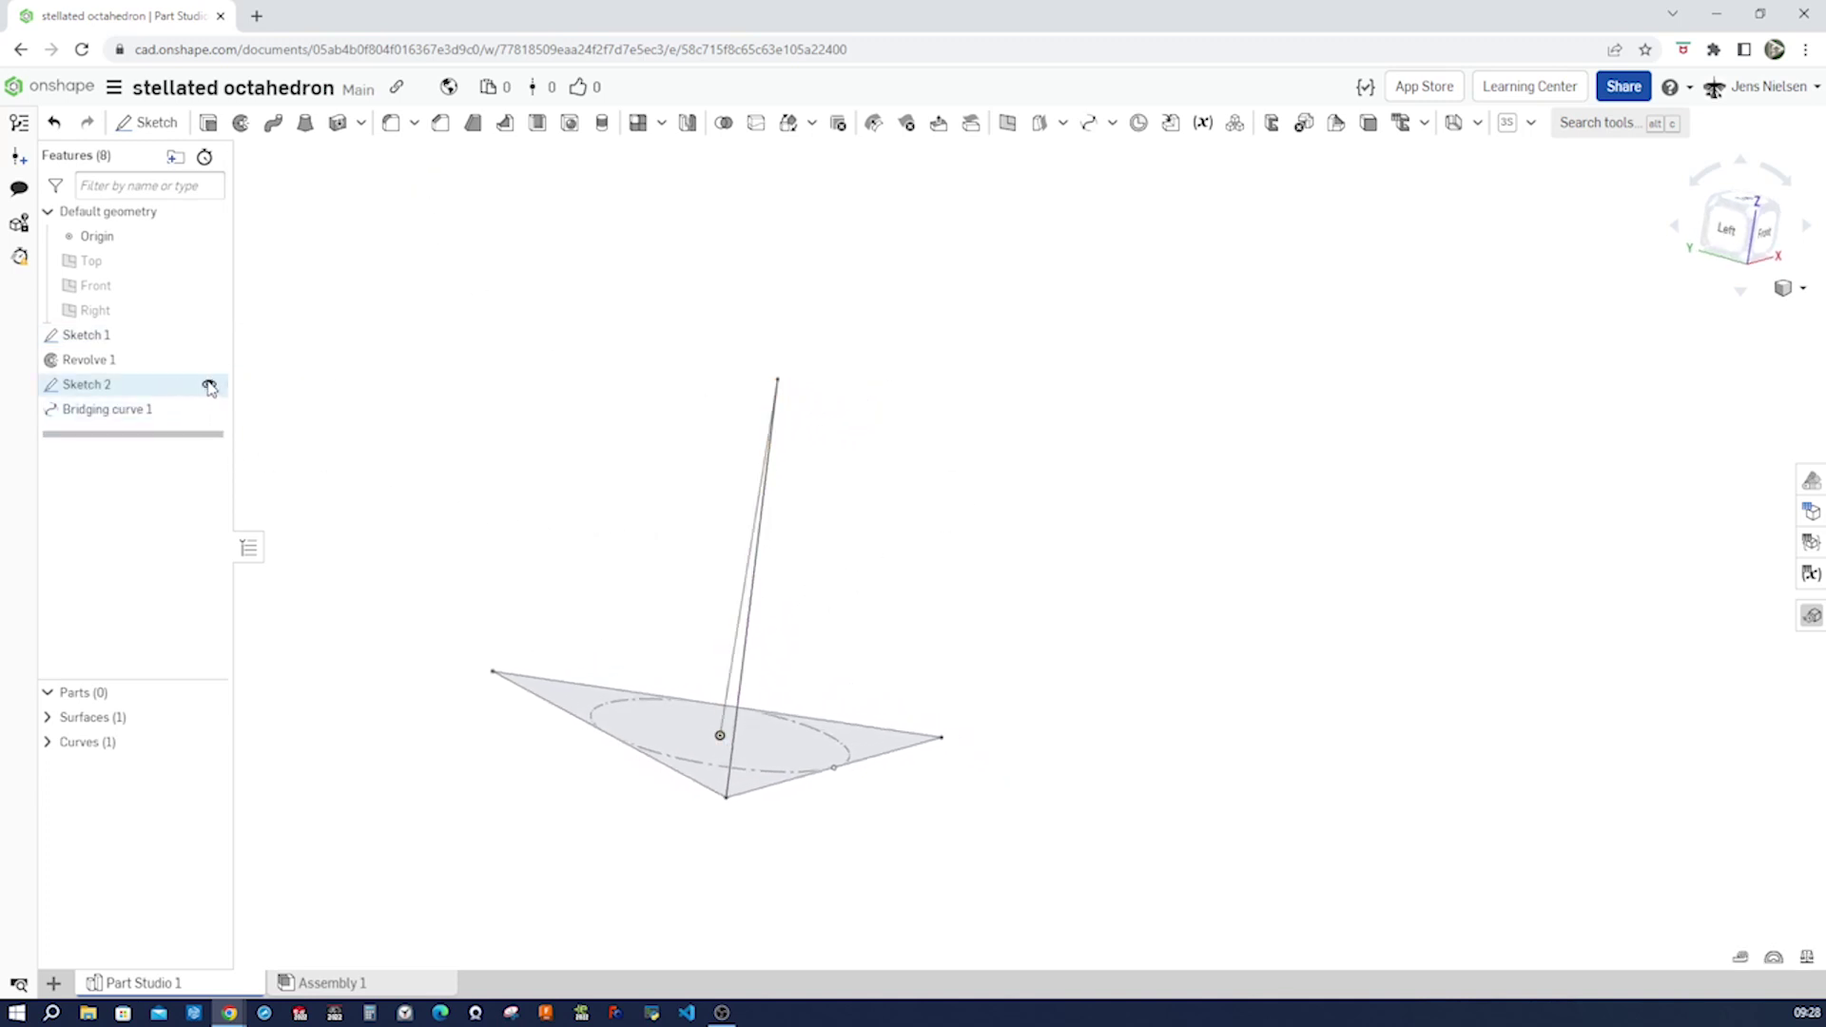
{"action": "key", "text": "Left"}
{"action": "key", "text": "Left"}
{"action": "key", "text": "Left"}
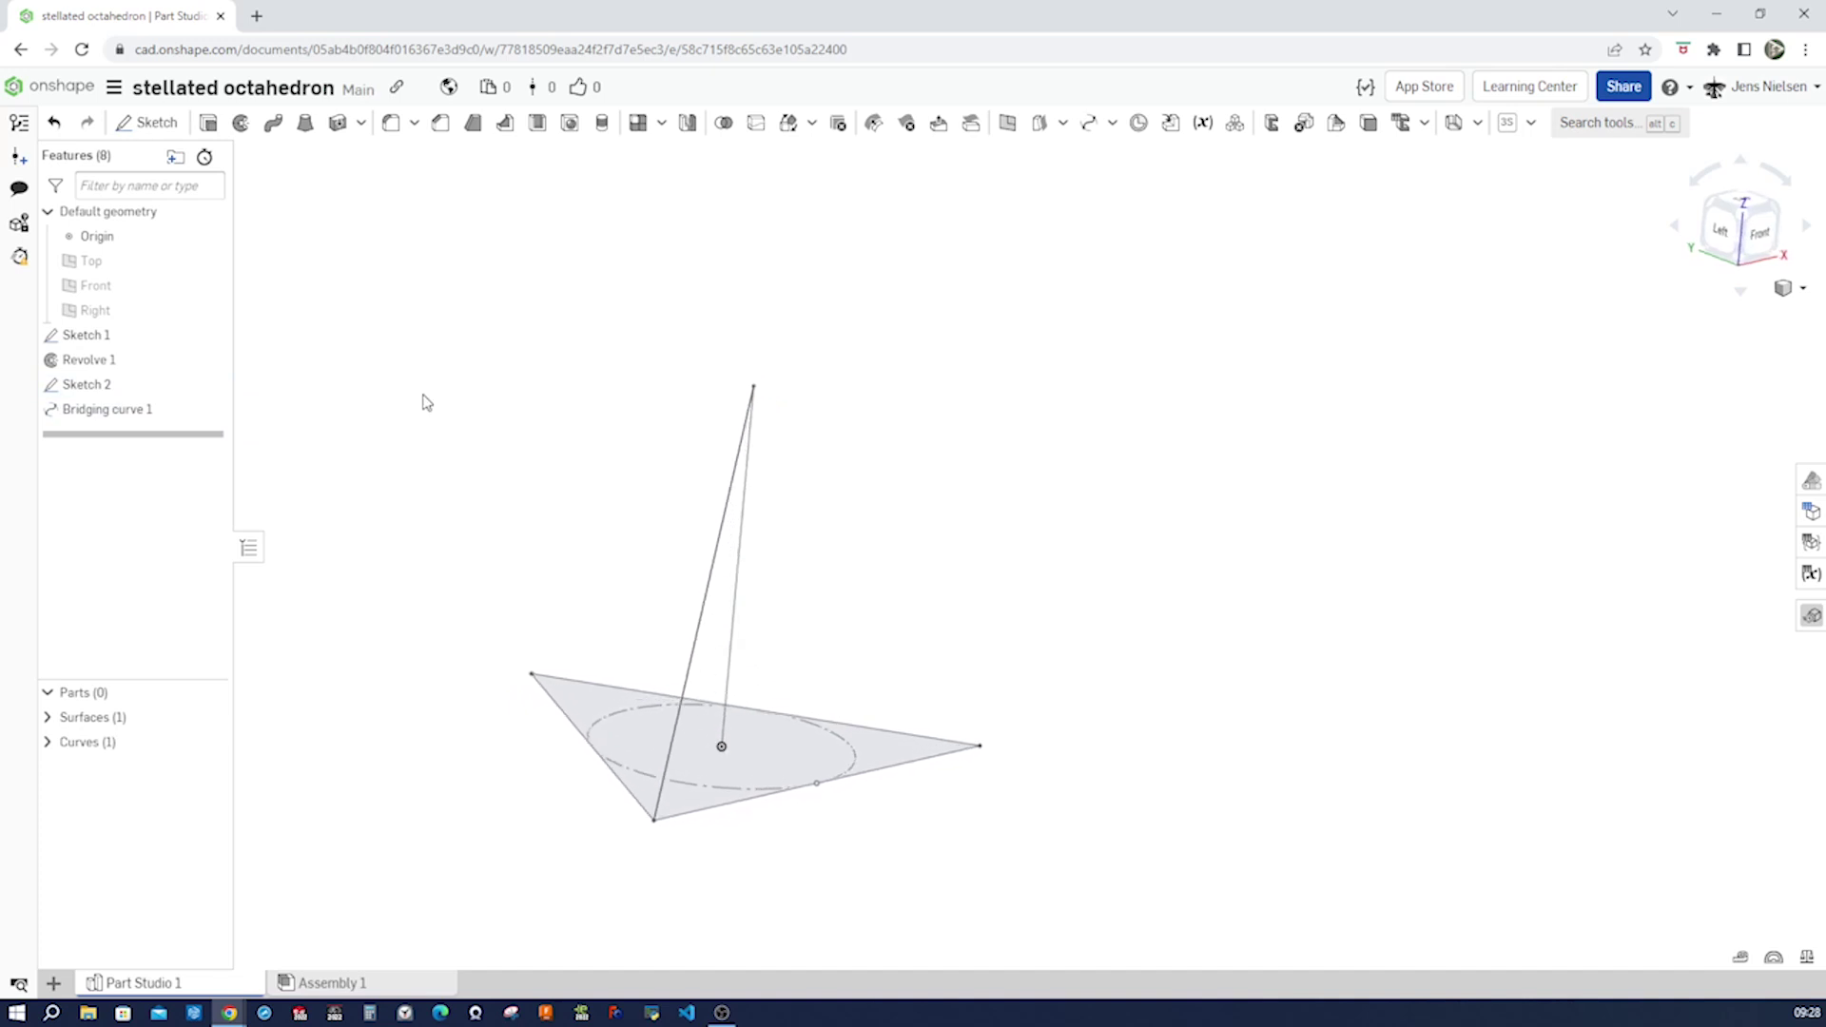
Step: Add Bridging curve 2 from the vertical line's top to another base corner, then rotate the view
{"action": "left_click", "coordinate": [1111, 122]}
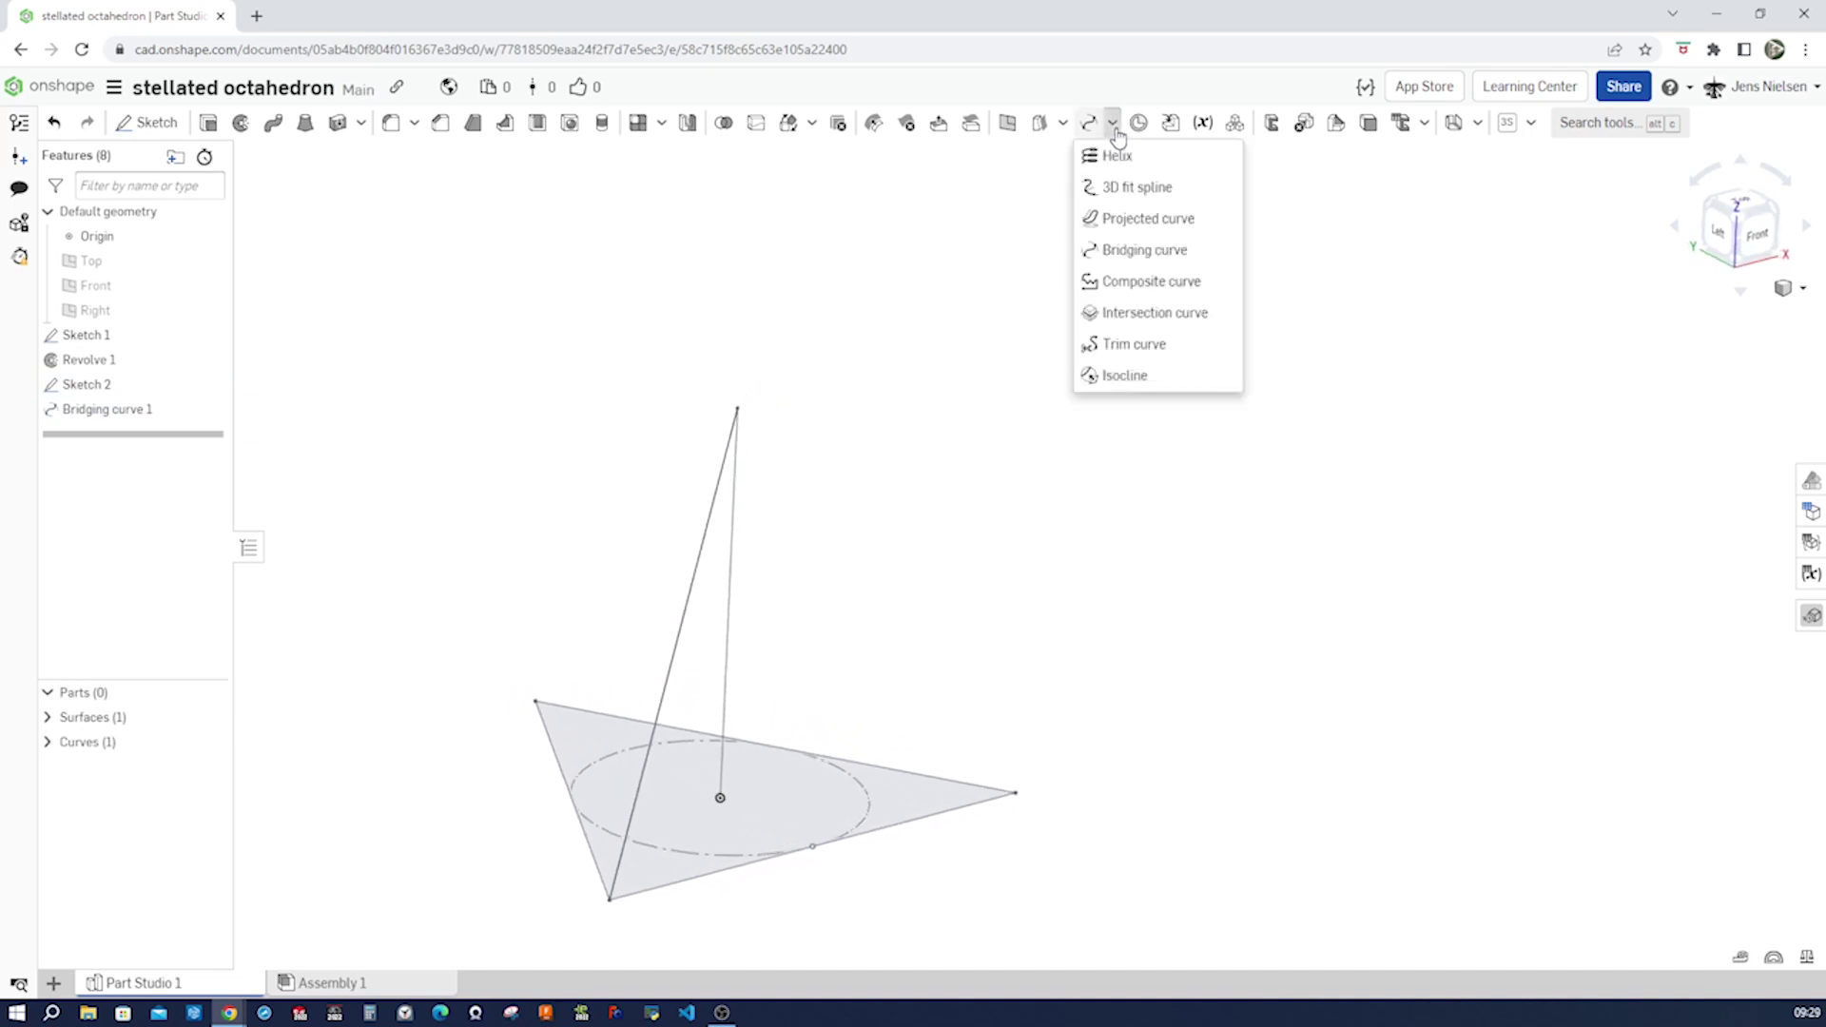
{"action": "left_click", "coordinate": [1122, 249]}
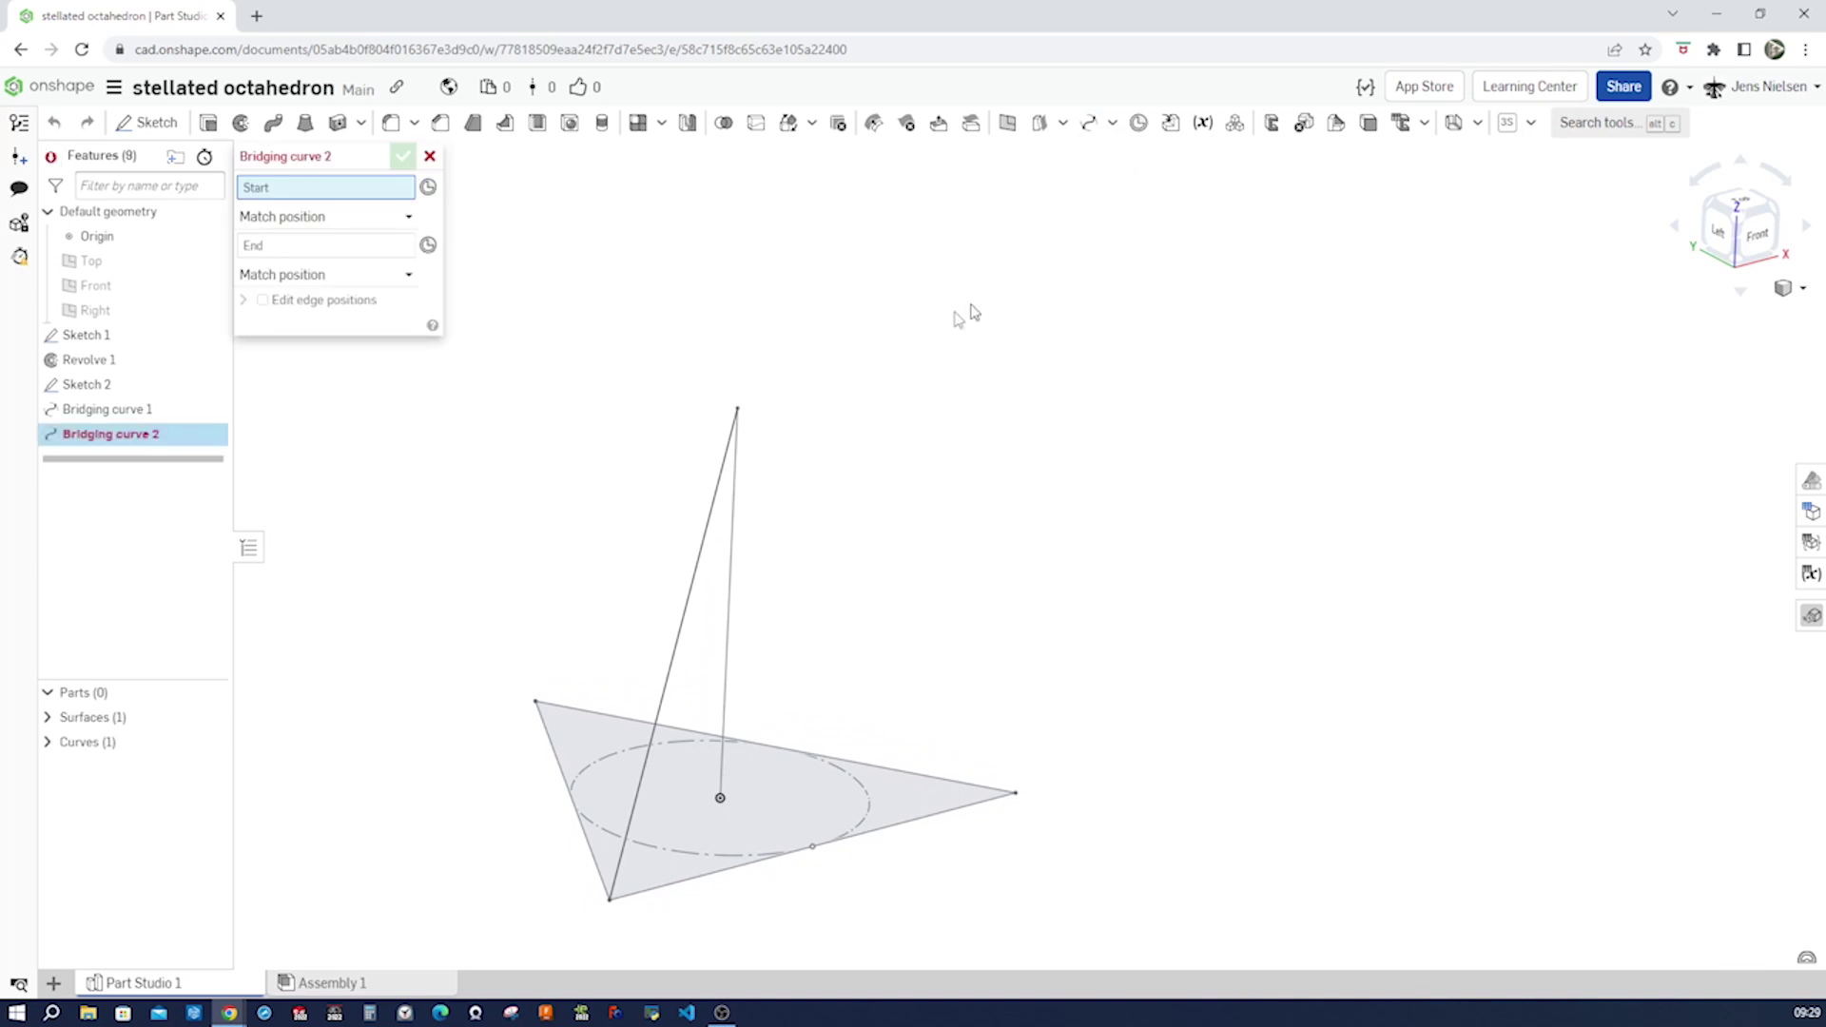
{"action": "left_click", "coordinate": [739, 411]}
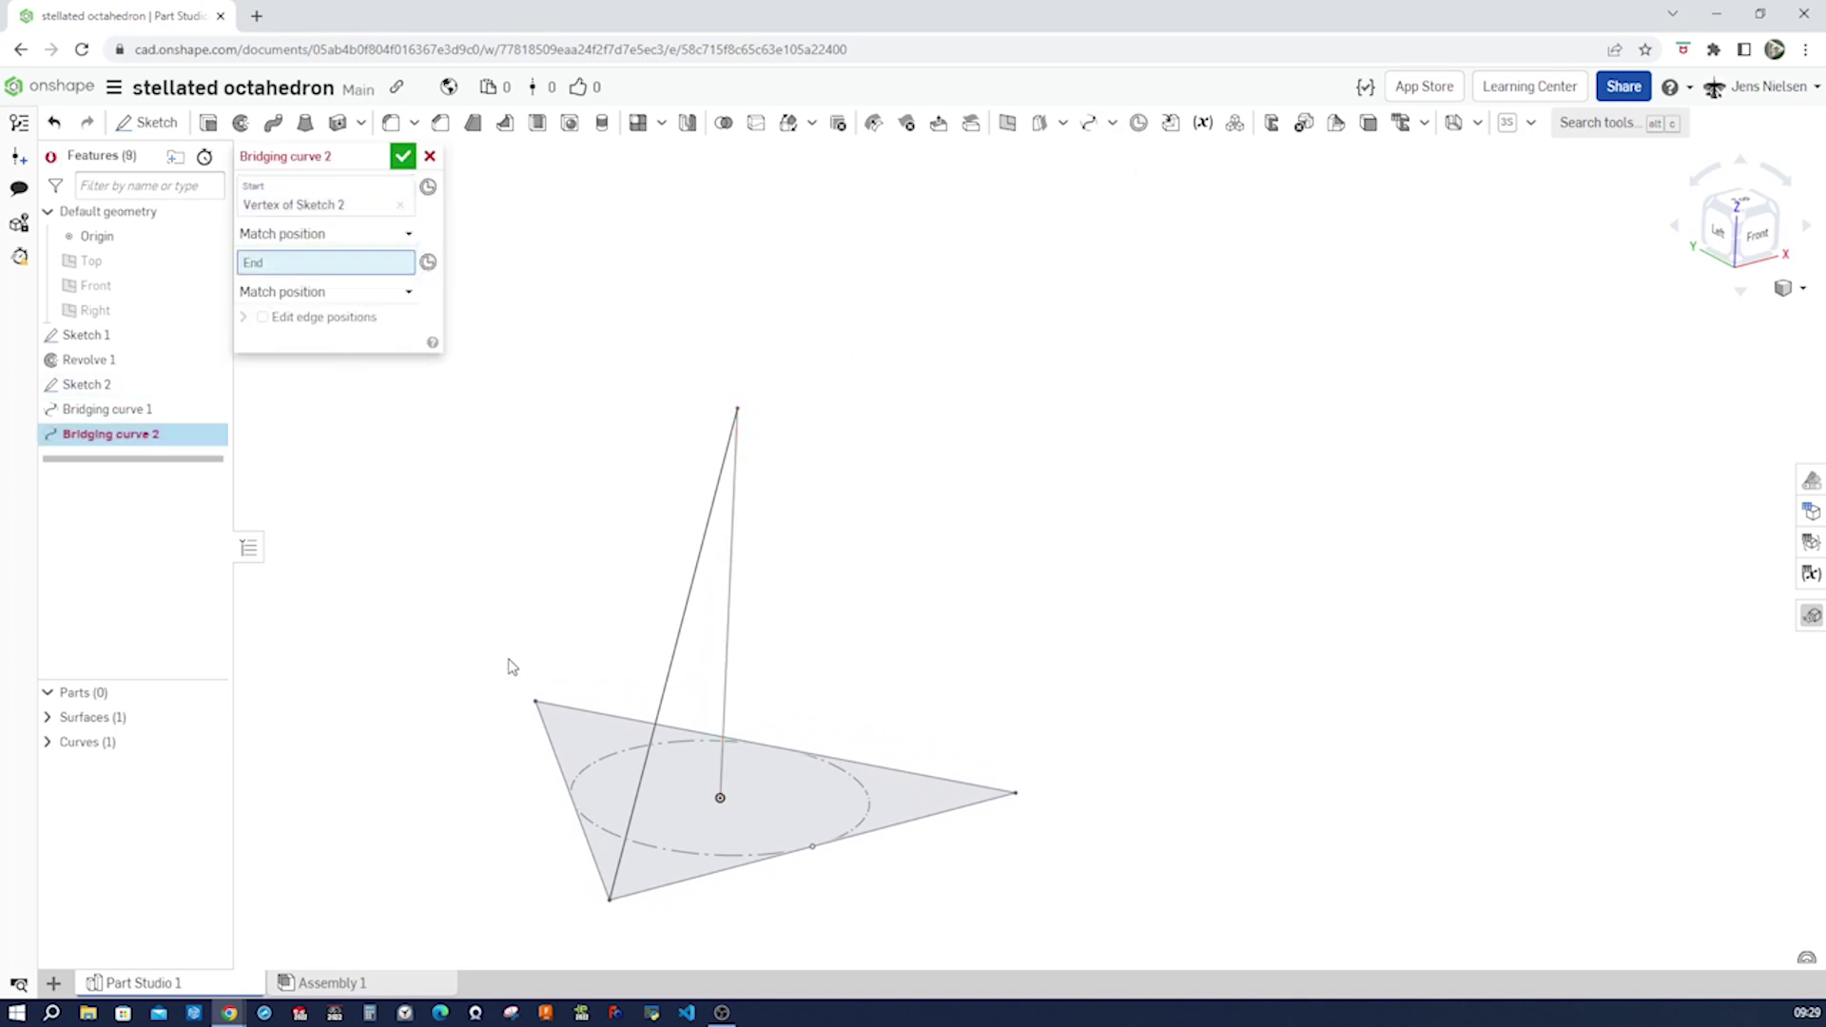
{"action": "left_click", "coordinate": [535, 702]}
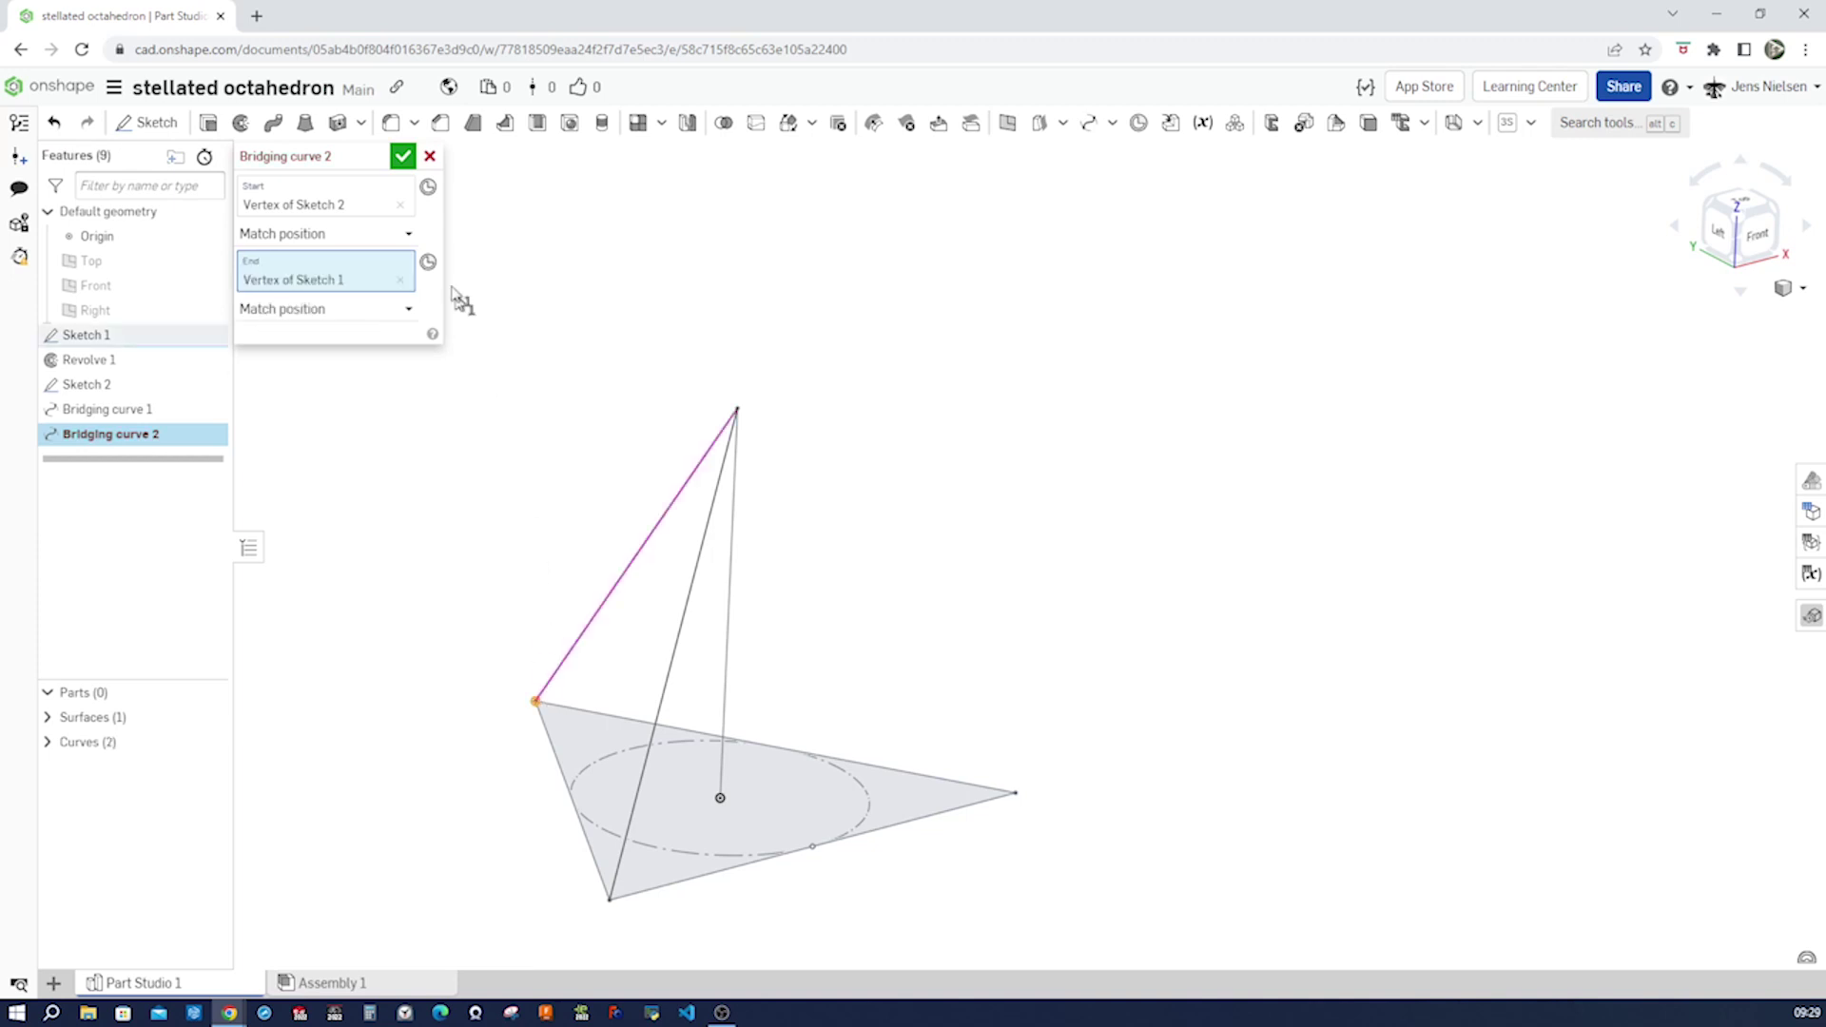
{"action": "left_click", "coordinate": [405, 158]}
{"action": "key", "text": "Right"}
{"action": "key", "text": "Right"}
{"action": "key", "text": "Right"}
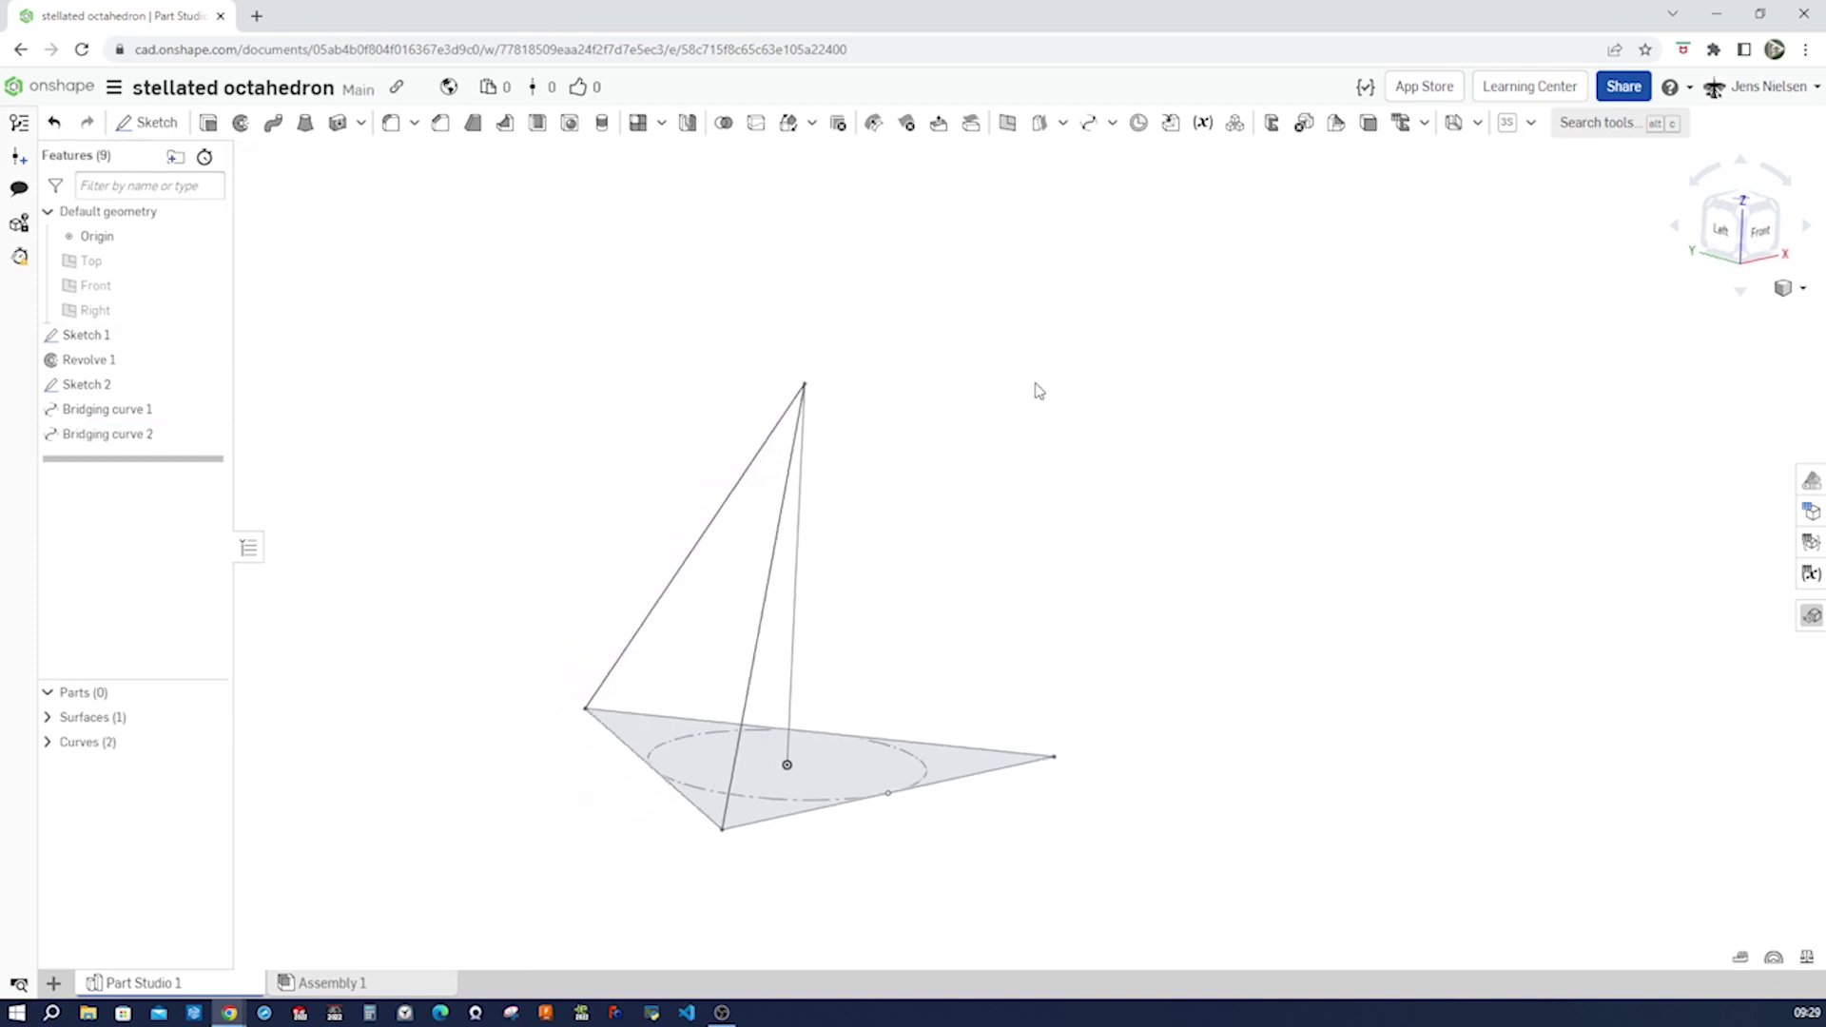
{"action": "key", "text": "Right"}
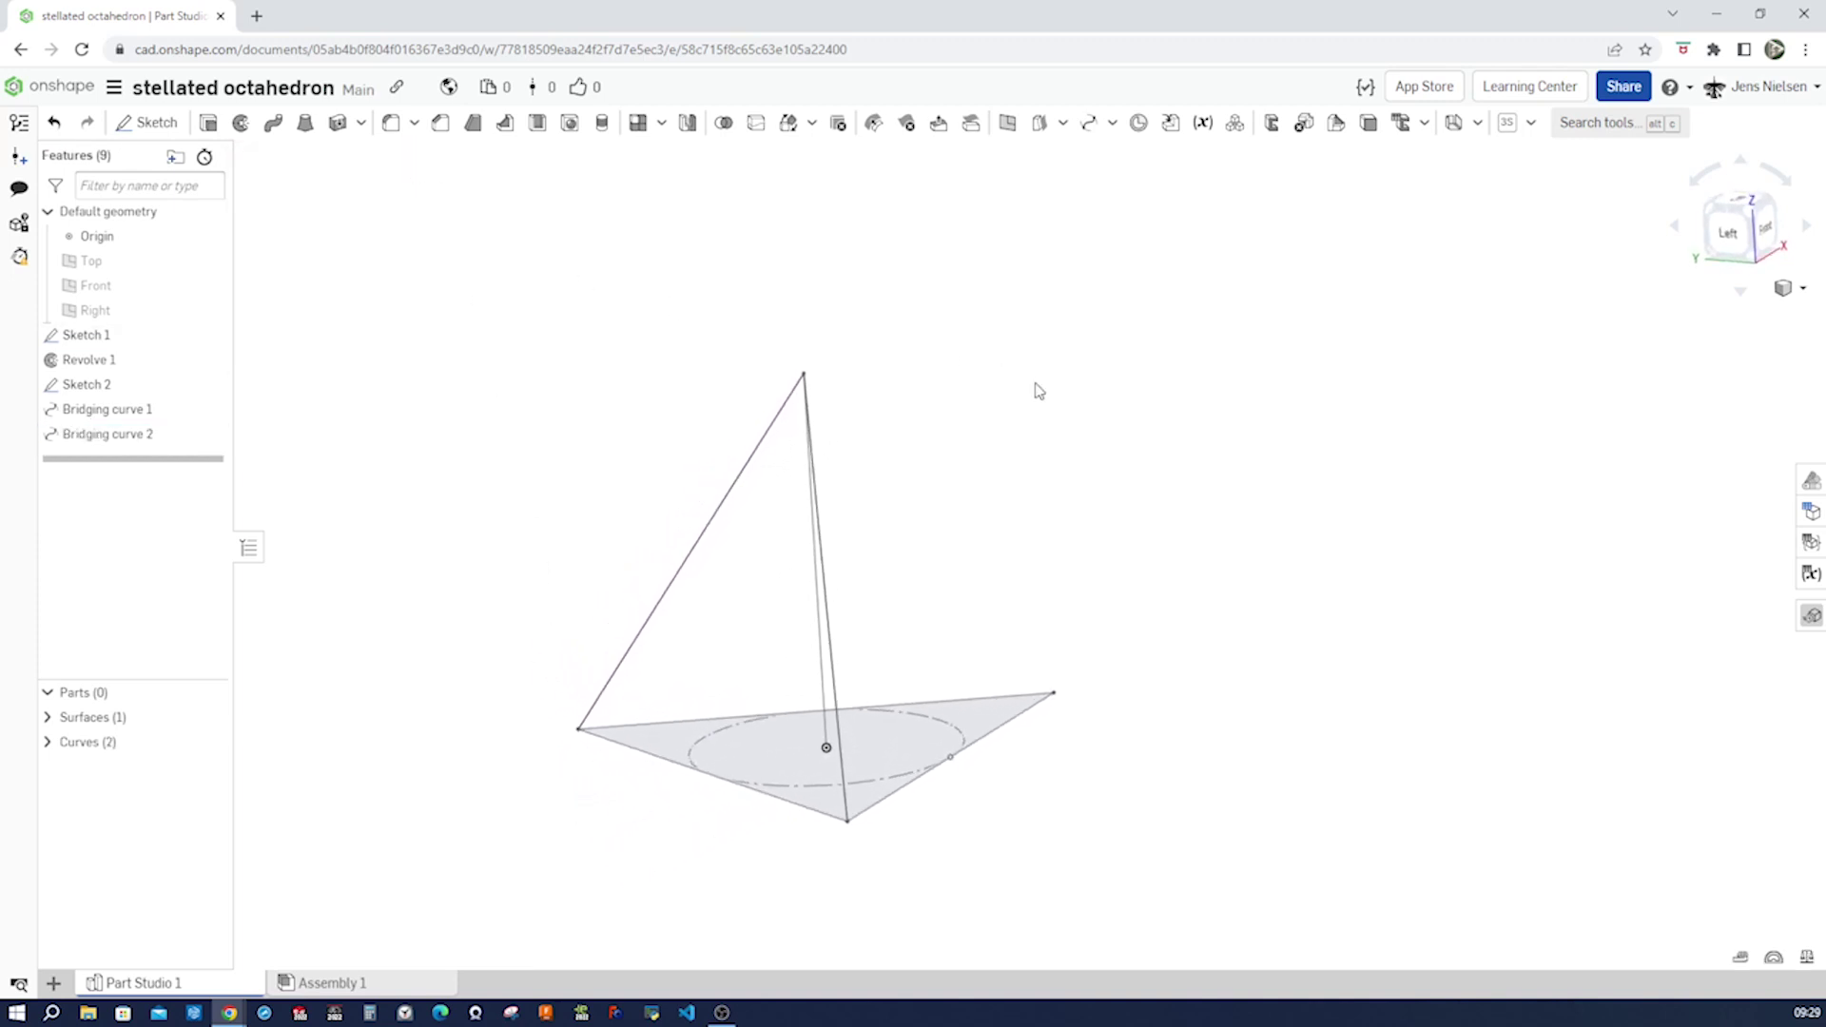
{"action": "key", "text": "Left"}
{"action": "key", "text": "Left"}
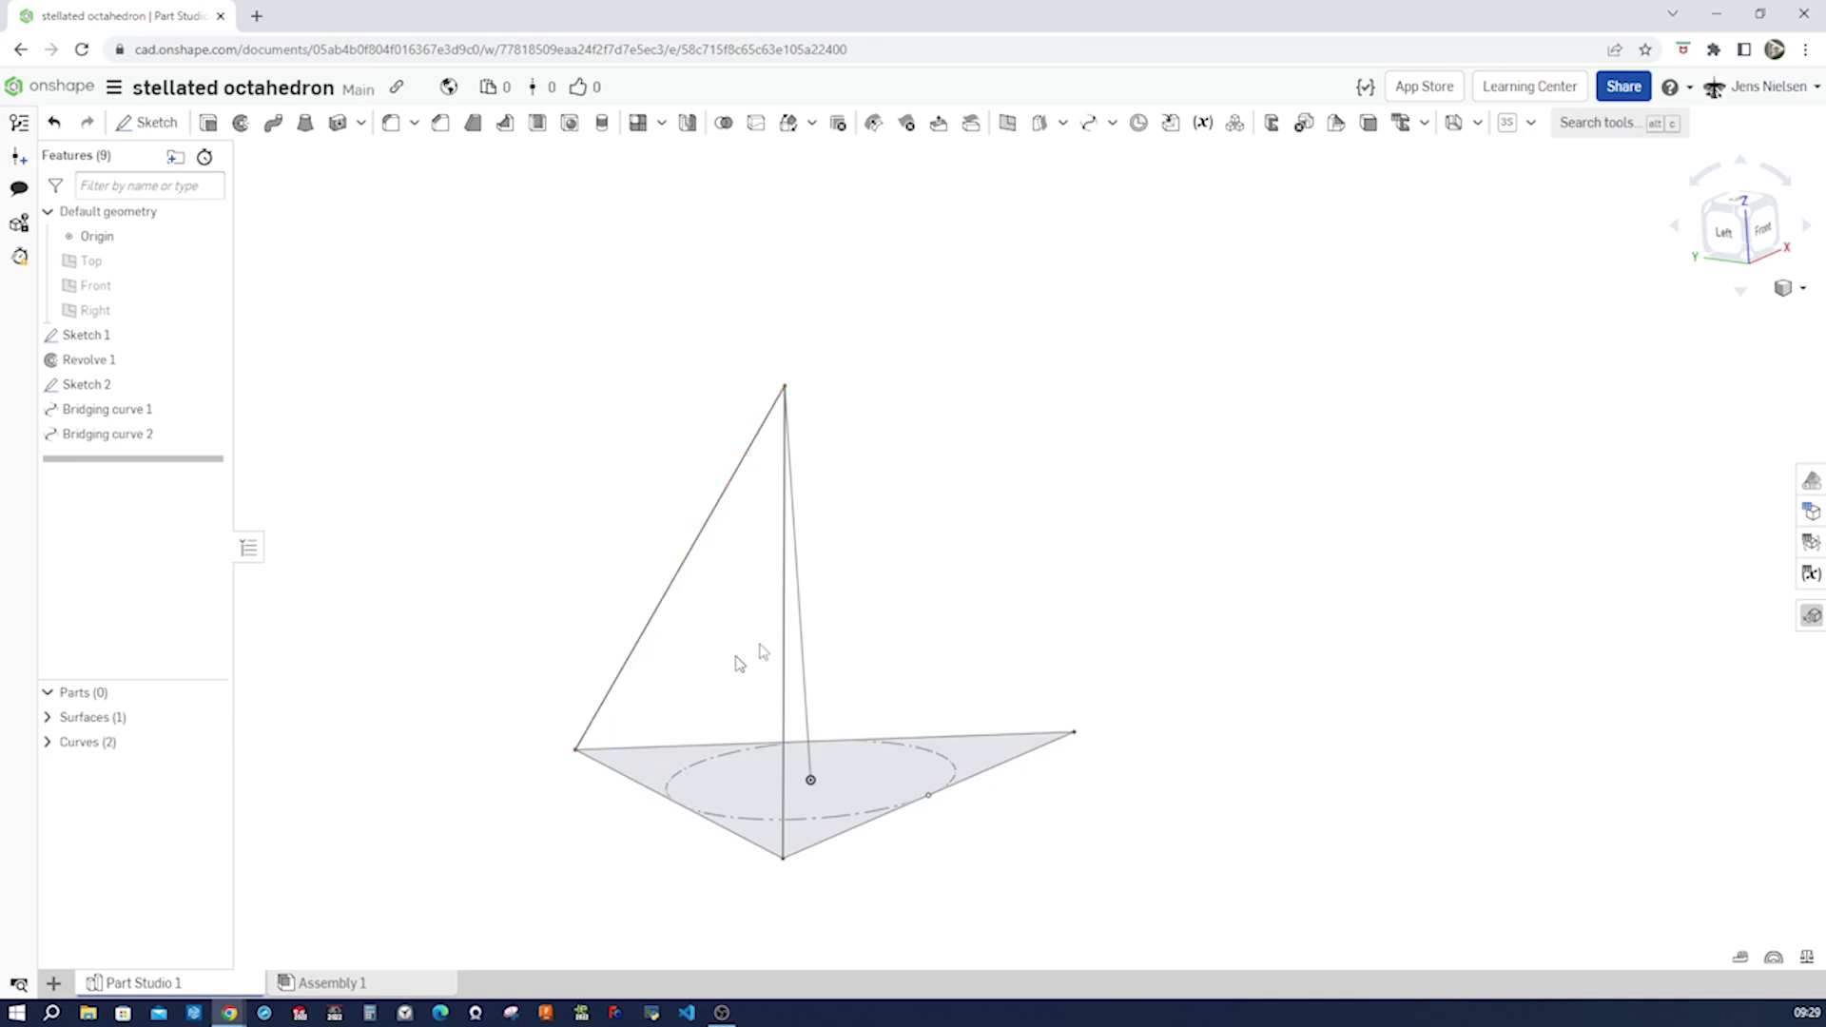
Step: Create Fill 1 bounded by both bridging curves and the base edge as the first triangular face
{"action": "left_click", "coordinate": [1063, 123]}
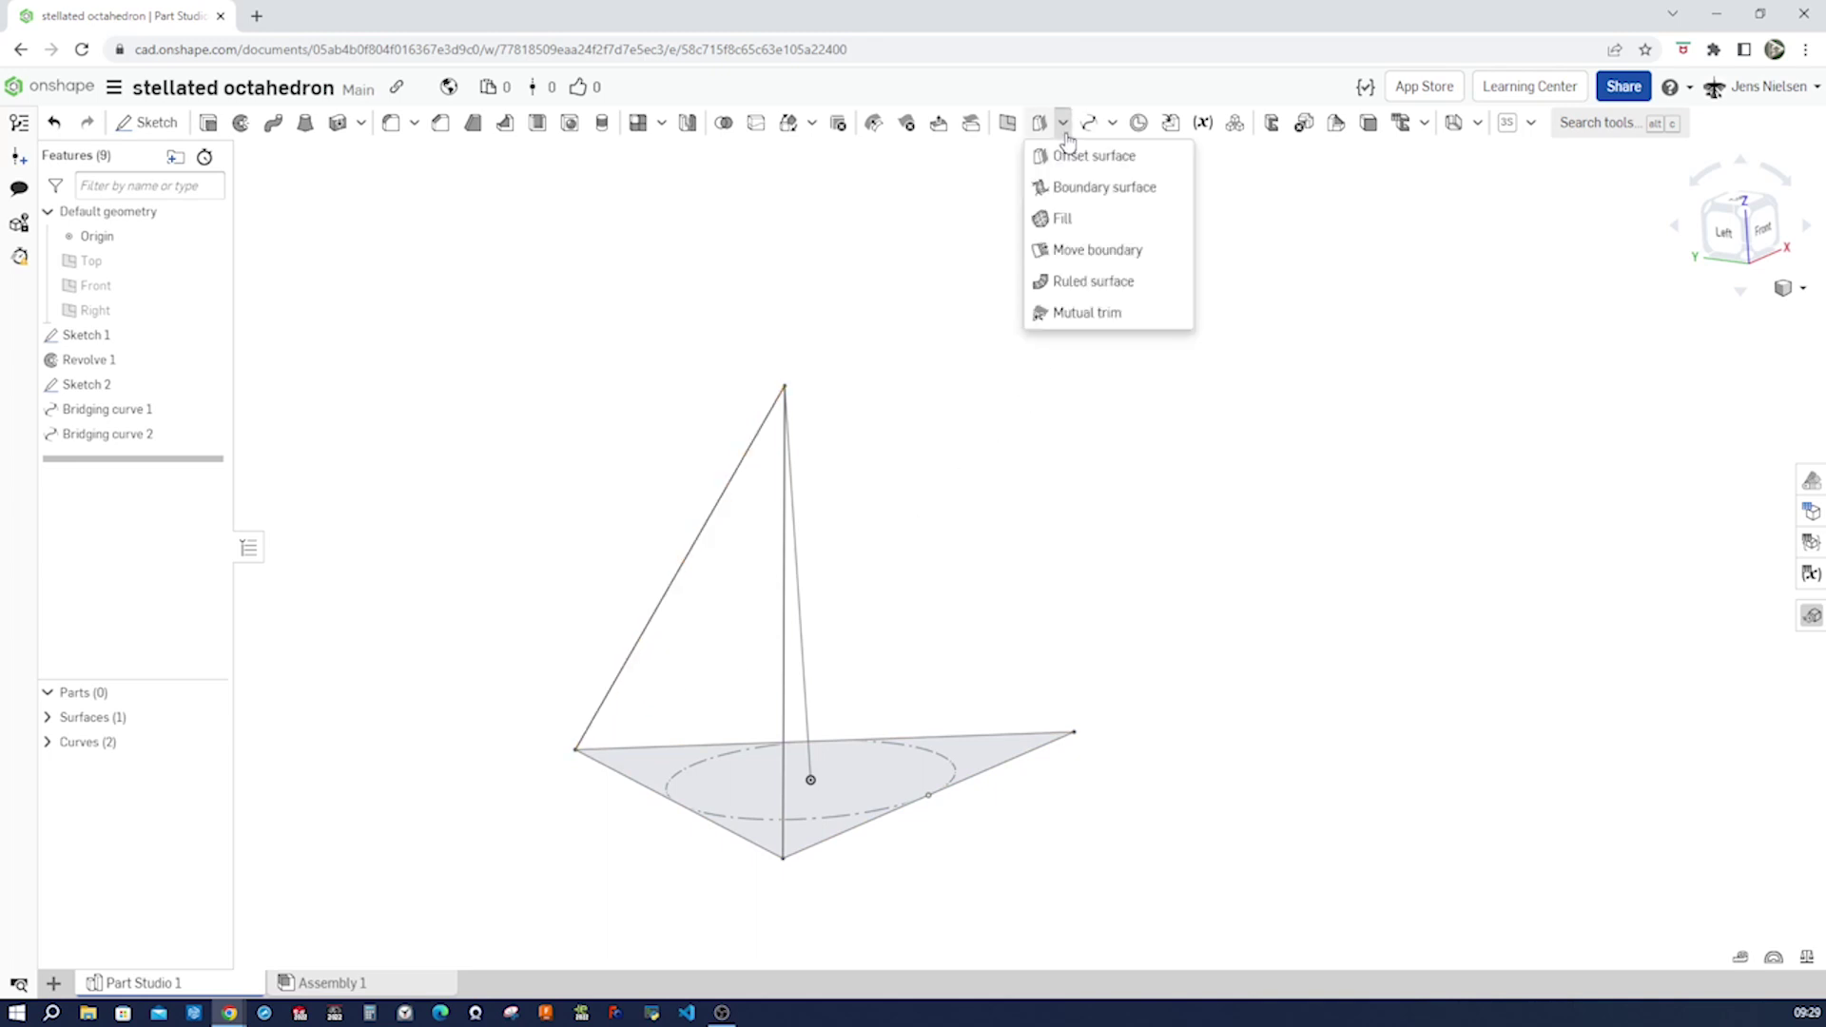
{"action": "left_click", "coordinate": [1056, 220]}
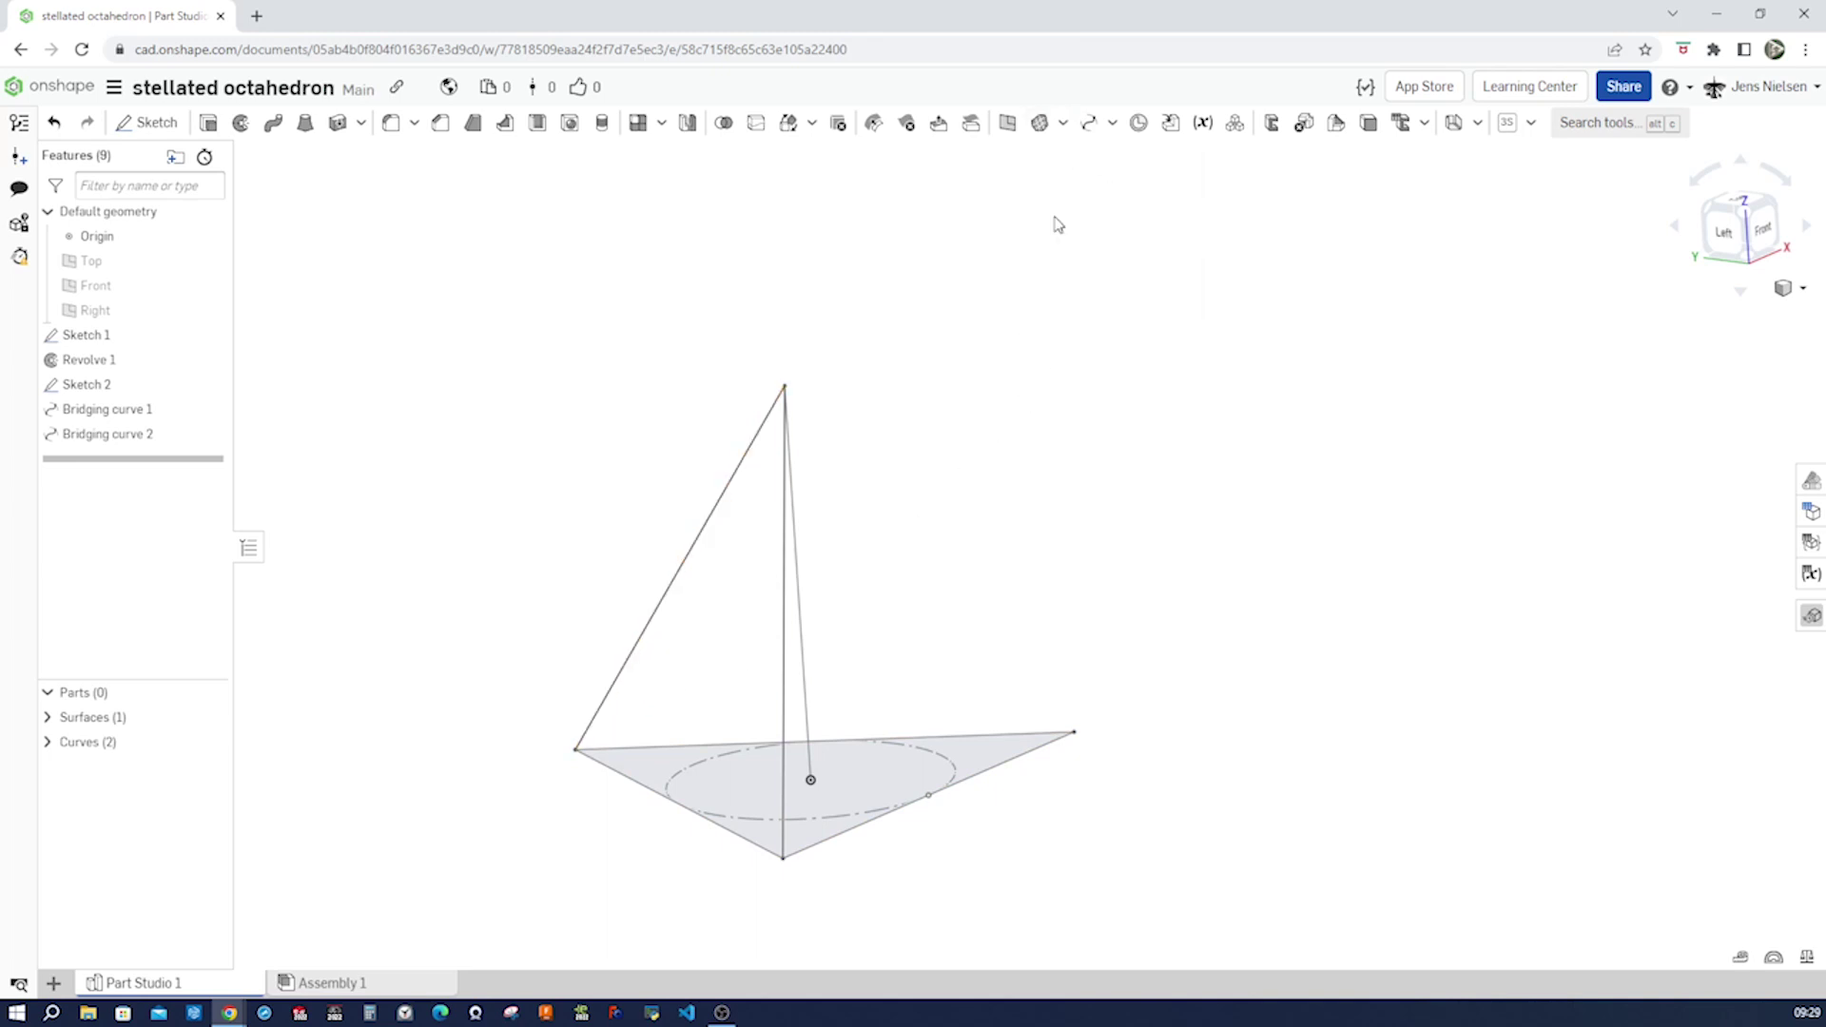
{"action": "left_click", "coordinate": [699, 535]}
{"action": "left_click", "coordinate": [791, 618]}
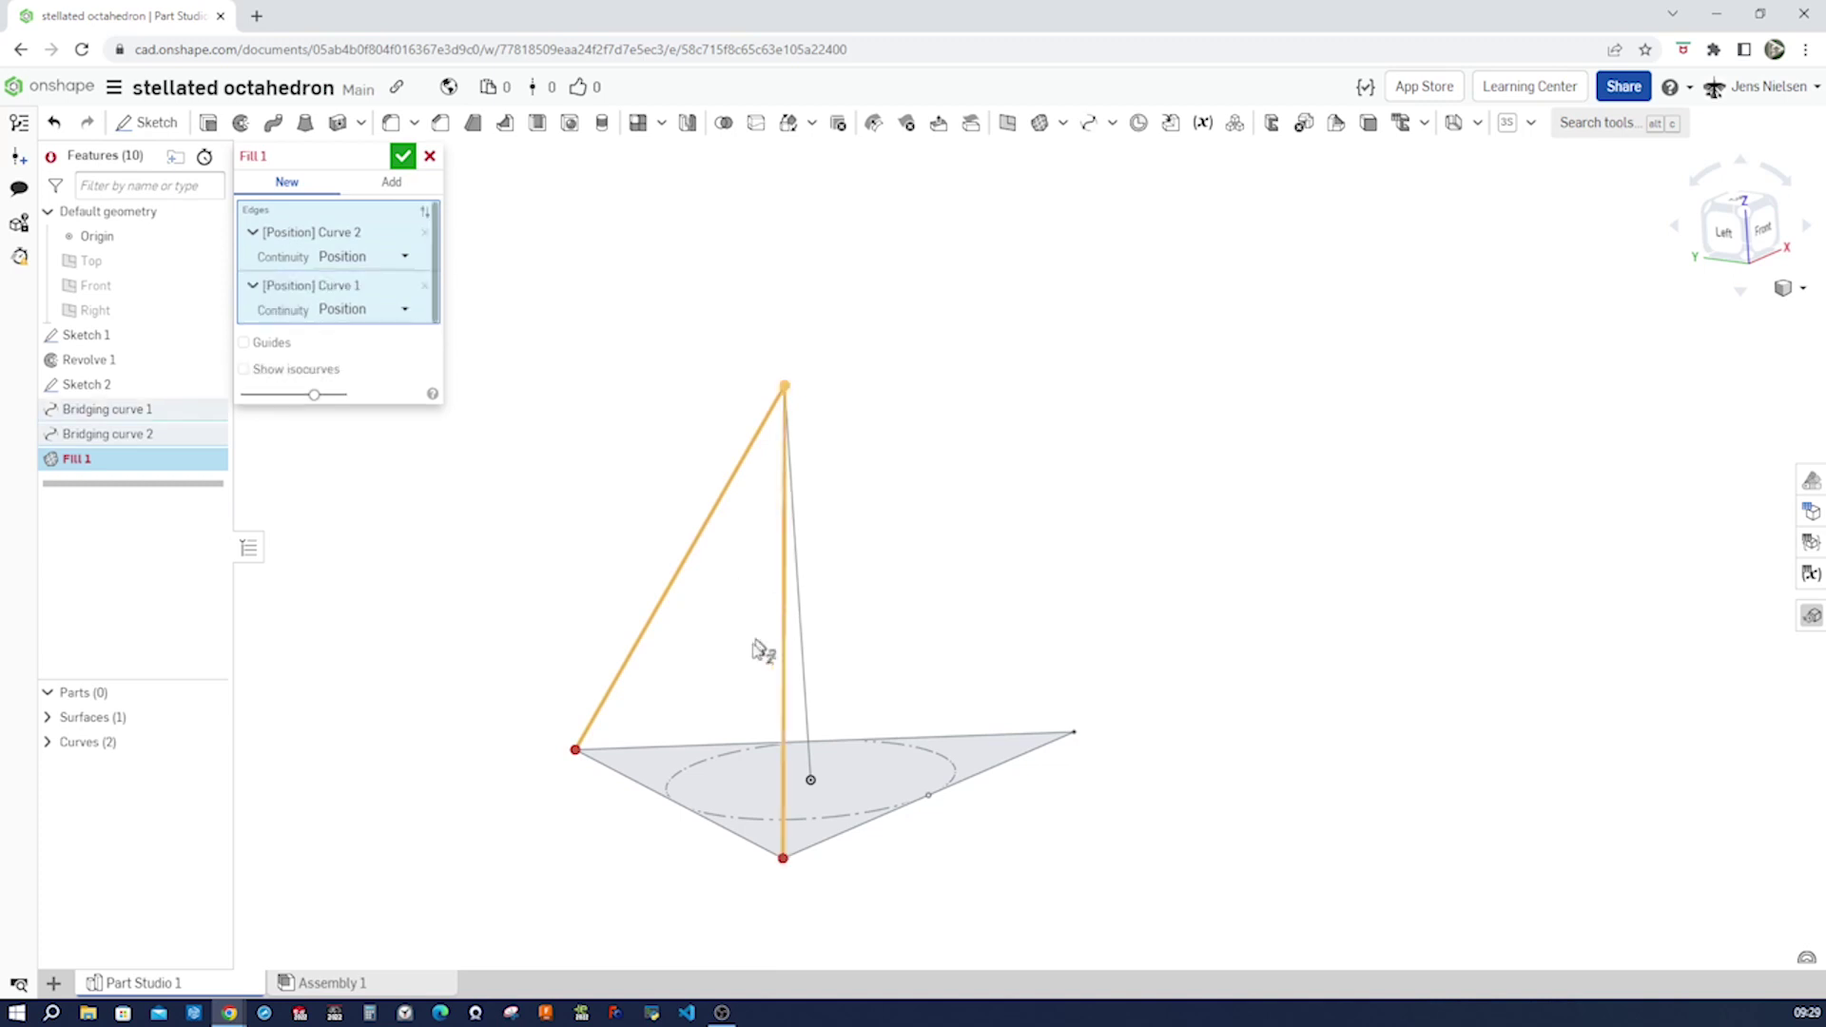
{"action": "left_click", "coordinate": [626, 780]}
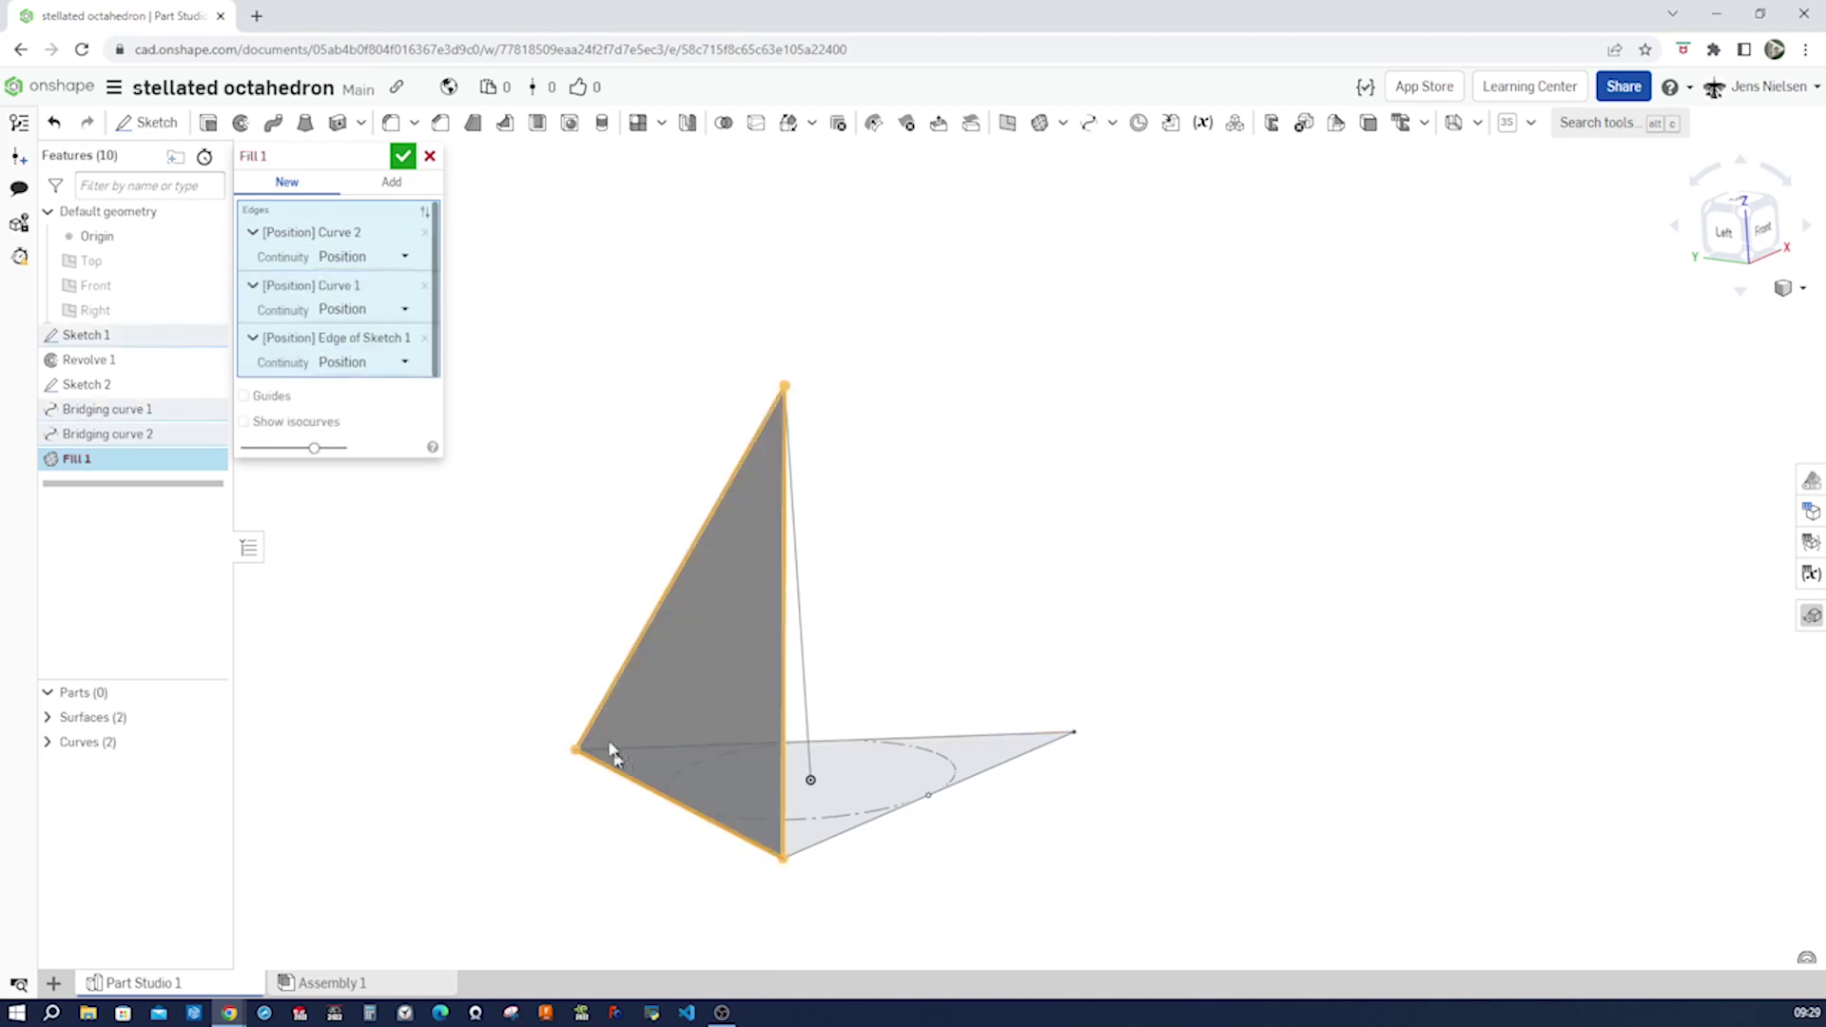
{"action": "left_click", "coordinate": [403, 156]}
{"action": "key", "text": "Left"}
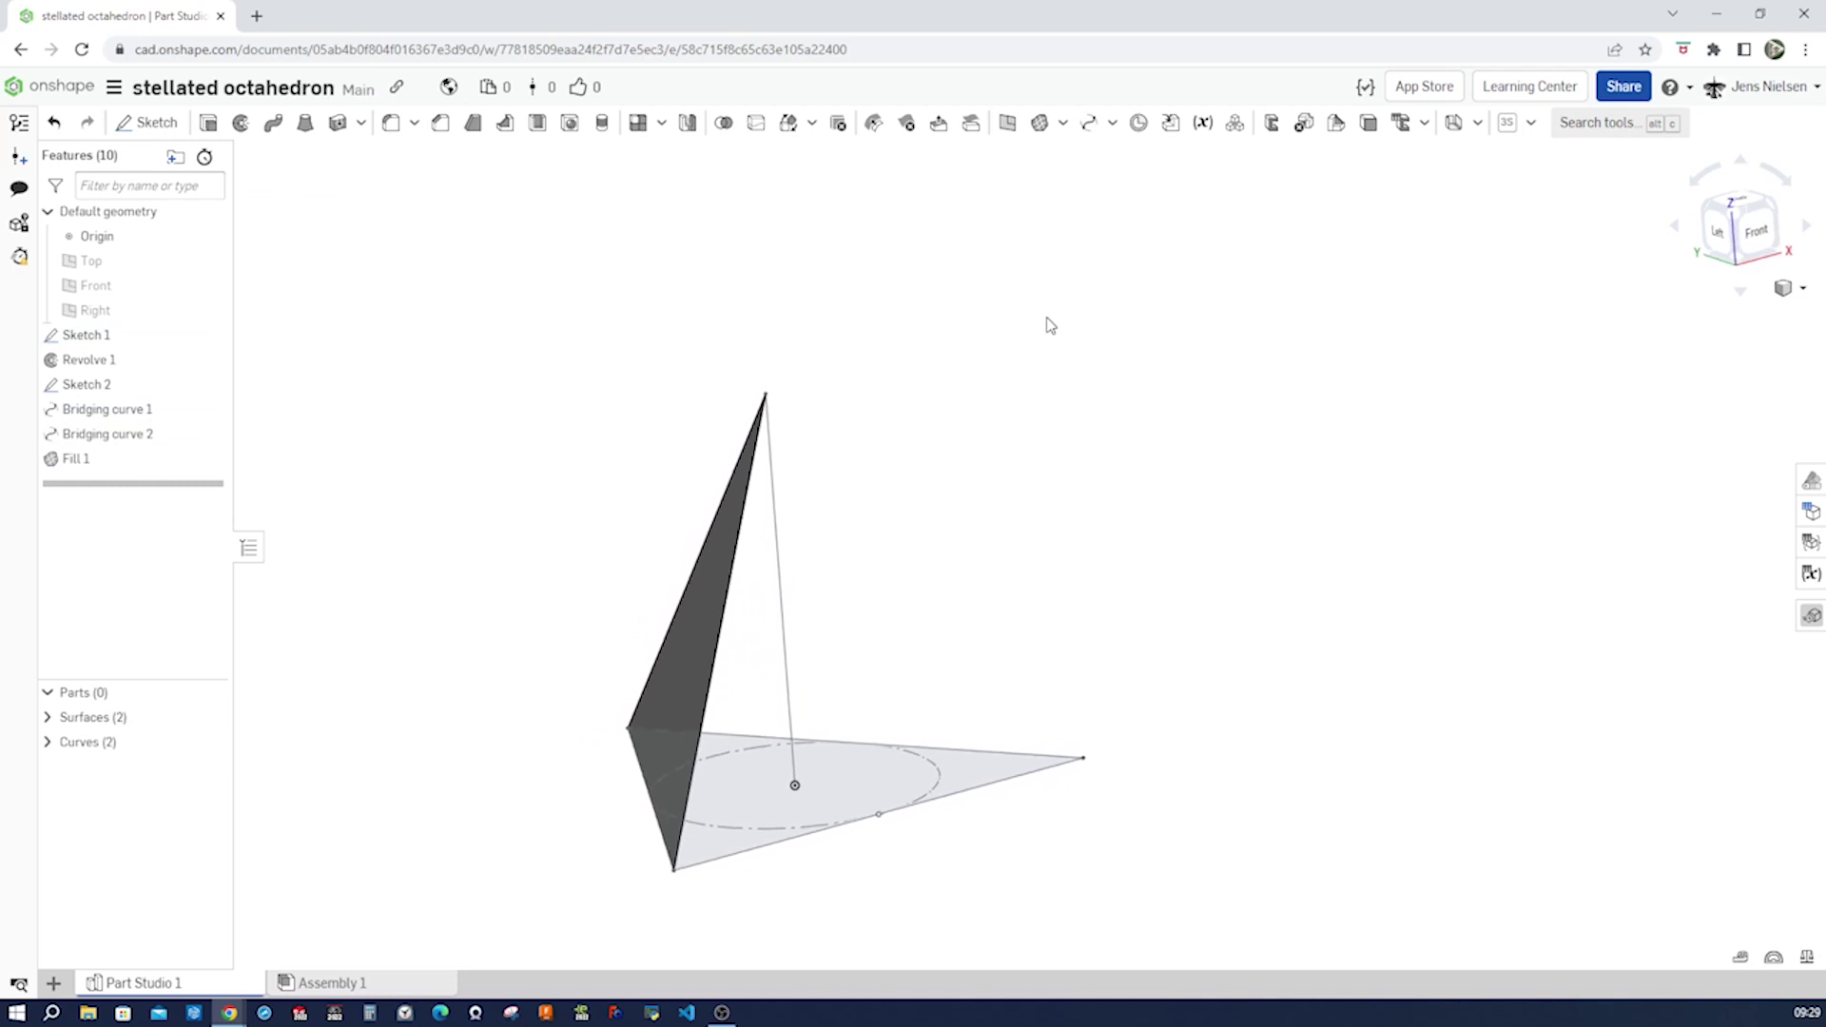
Step: Circular-pattern the triangular face around the vertical edge with 3 instances
{"action": "left_click", "coordinate": [661, 123]}
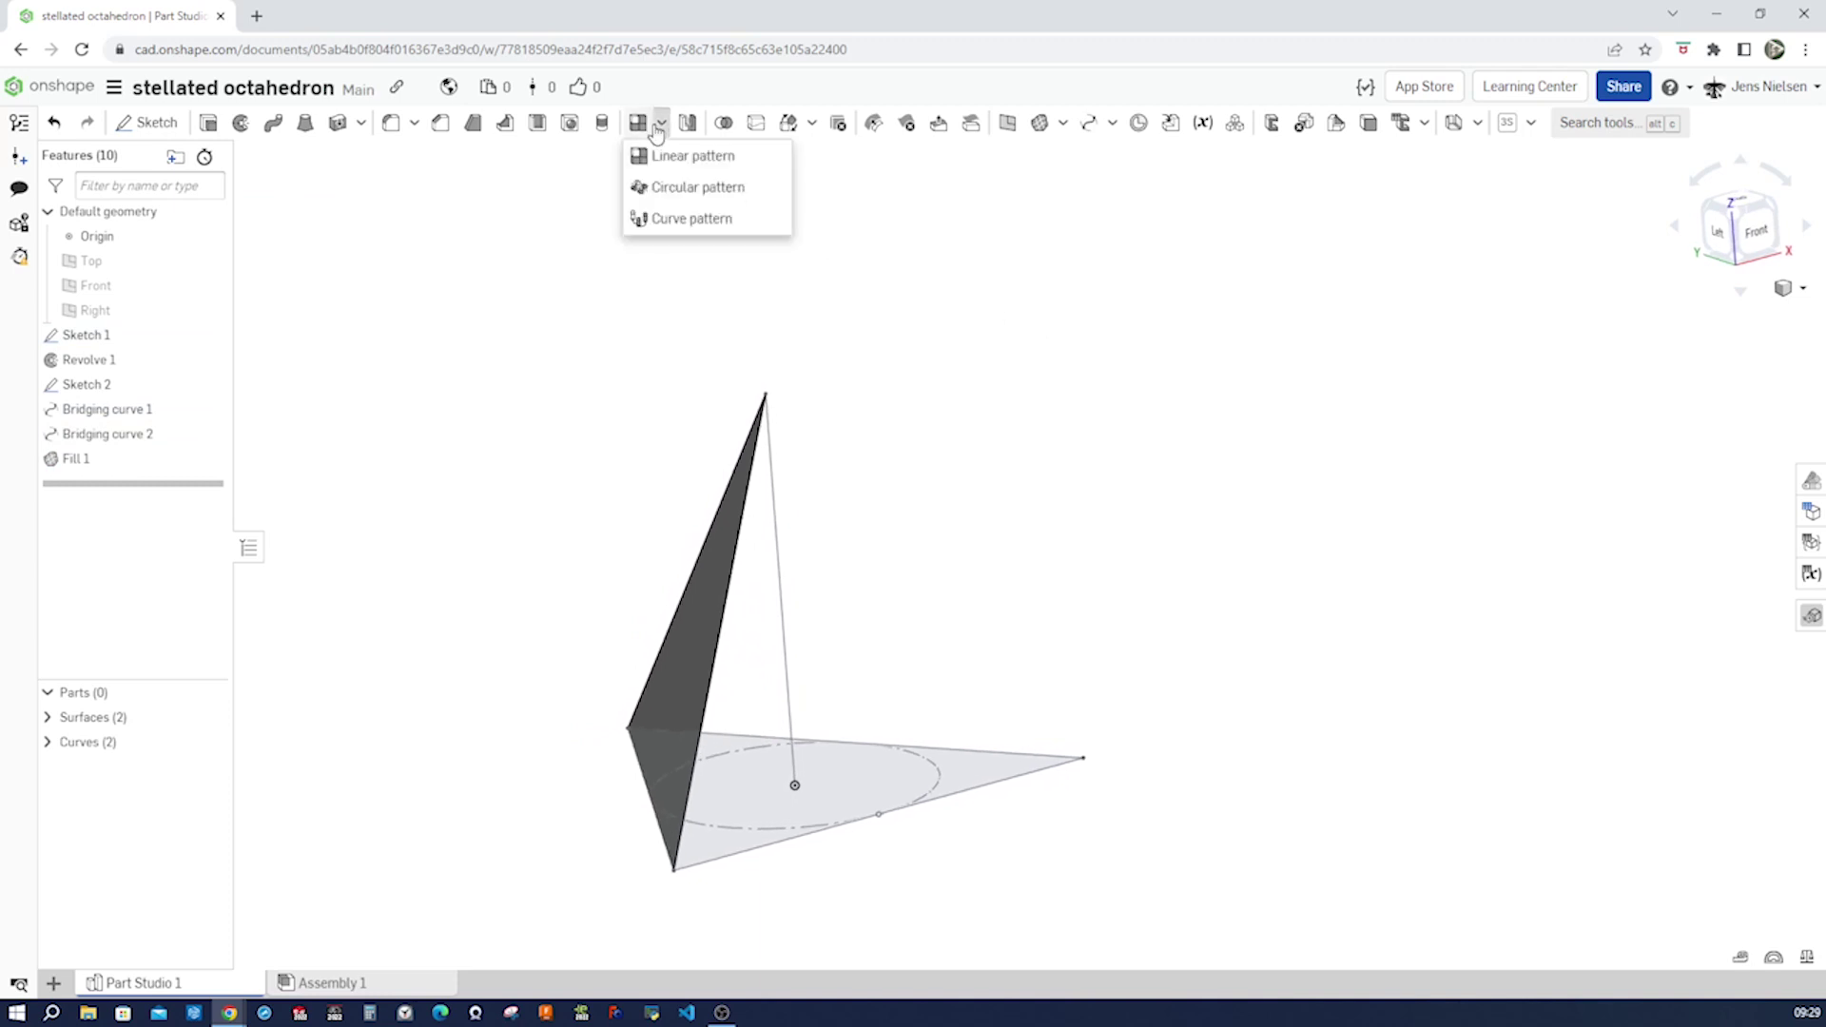
{"action": "left_click", "coordinate": [662, 189]}
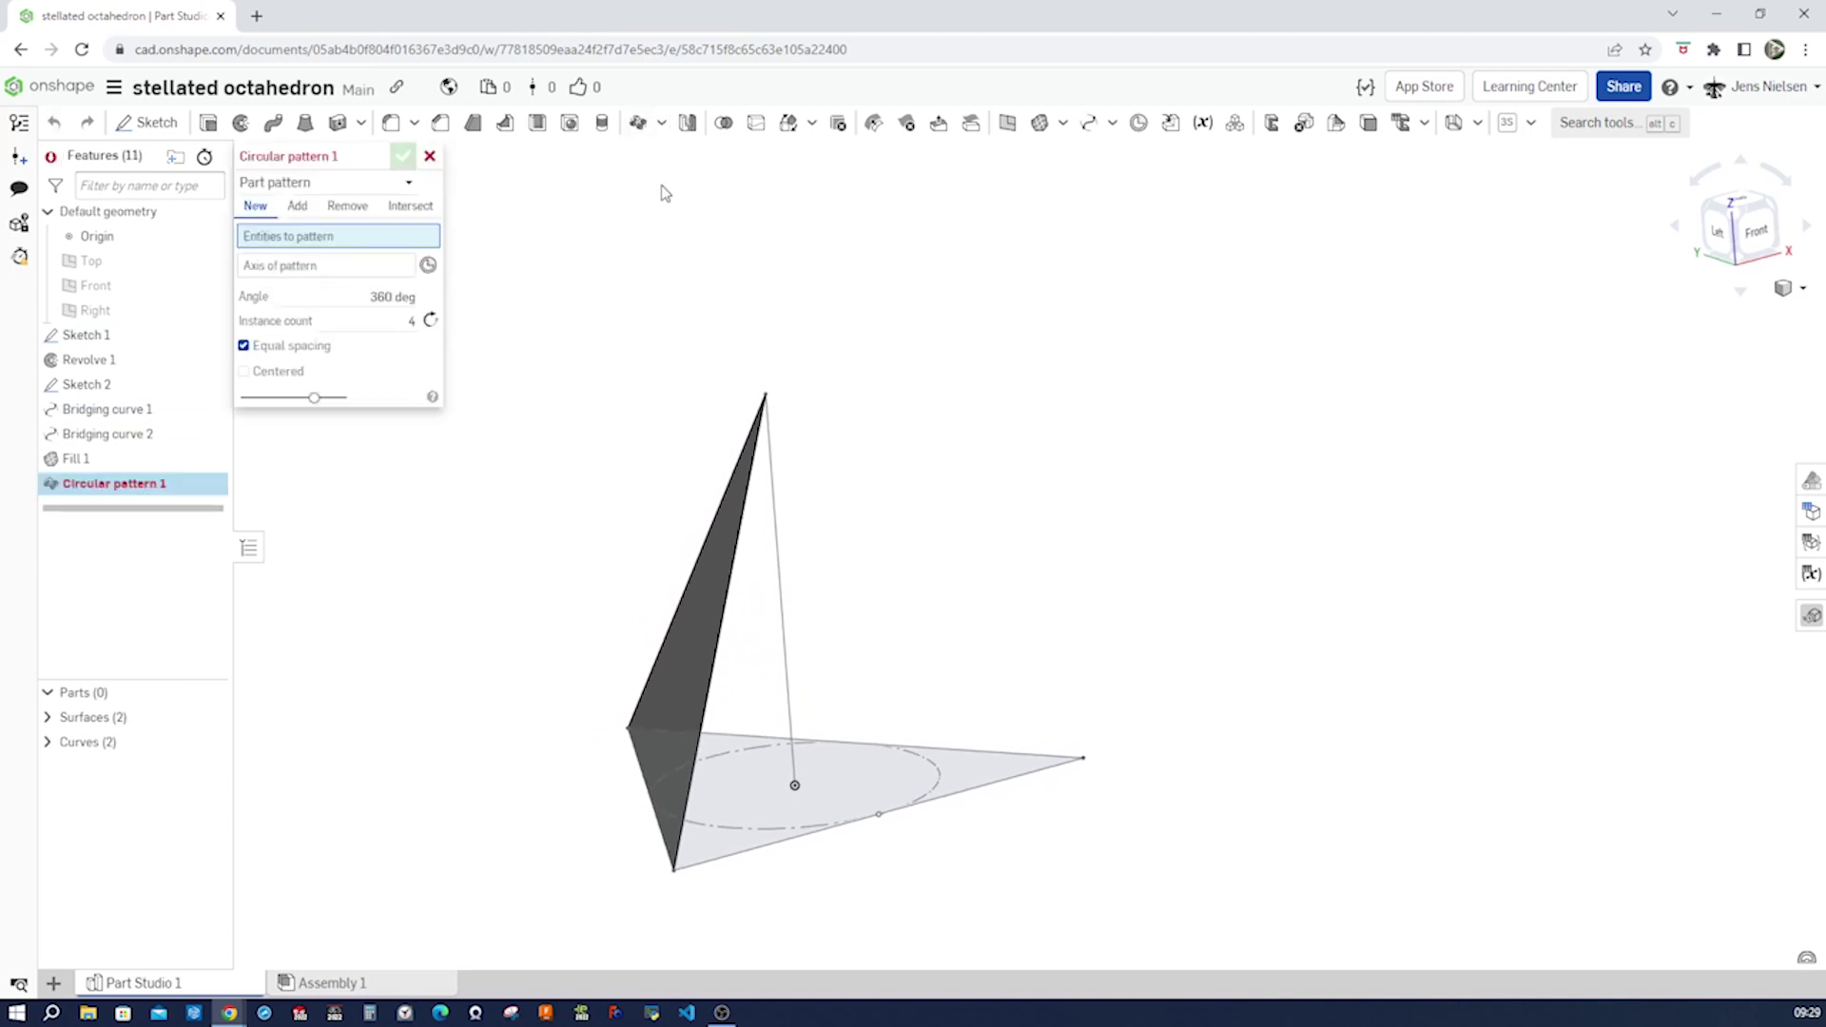
{"action": "left_click", "coordinate": [703, 563]}
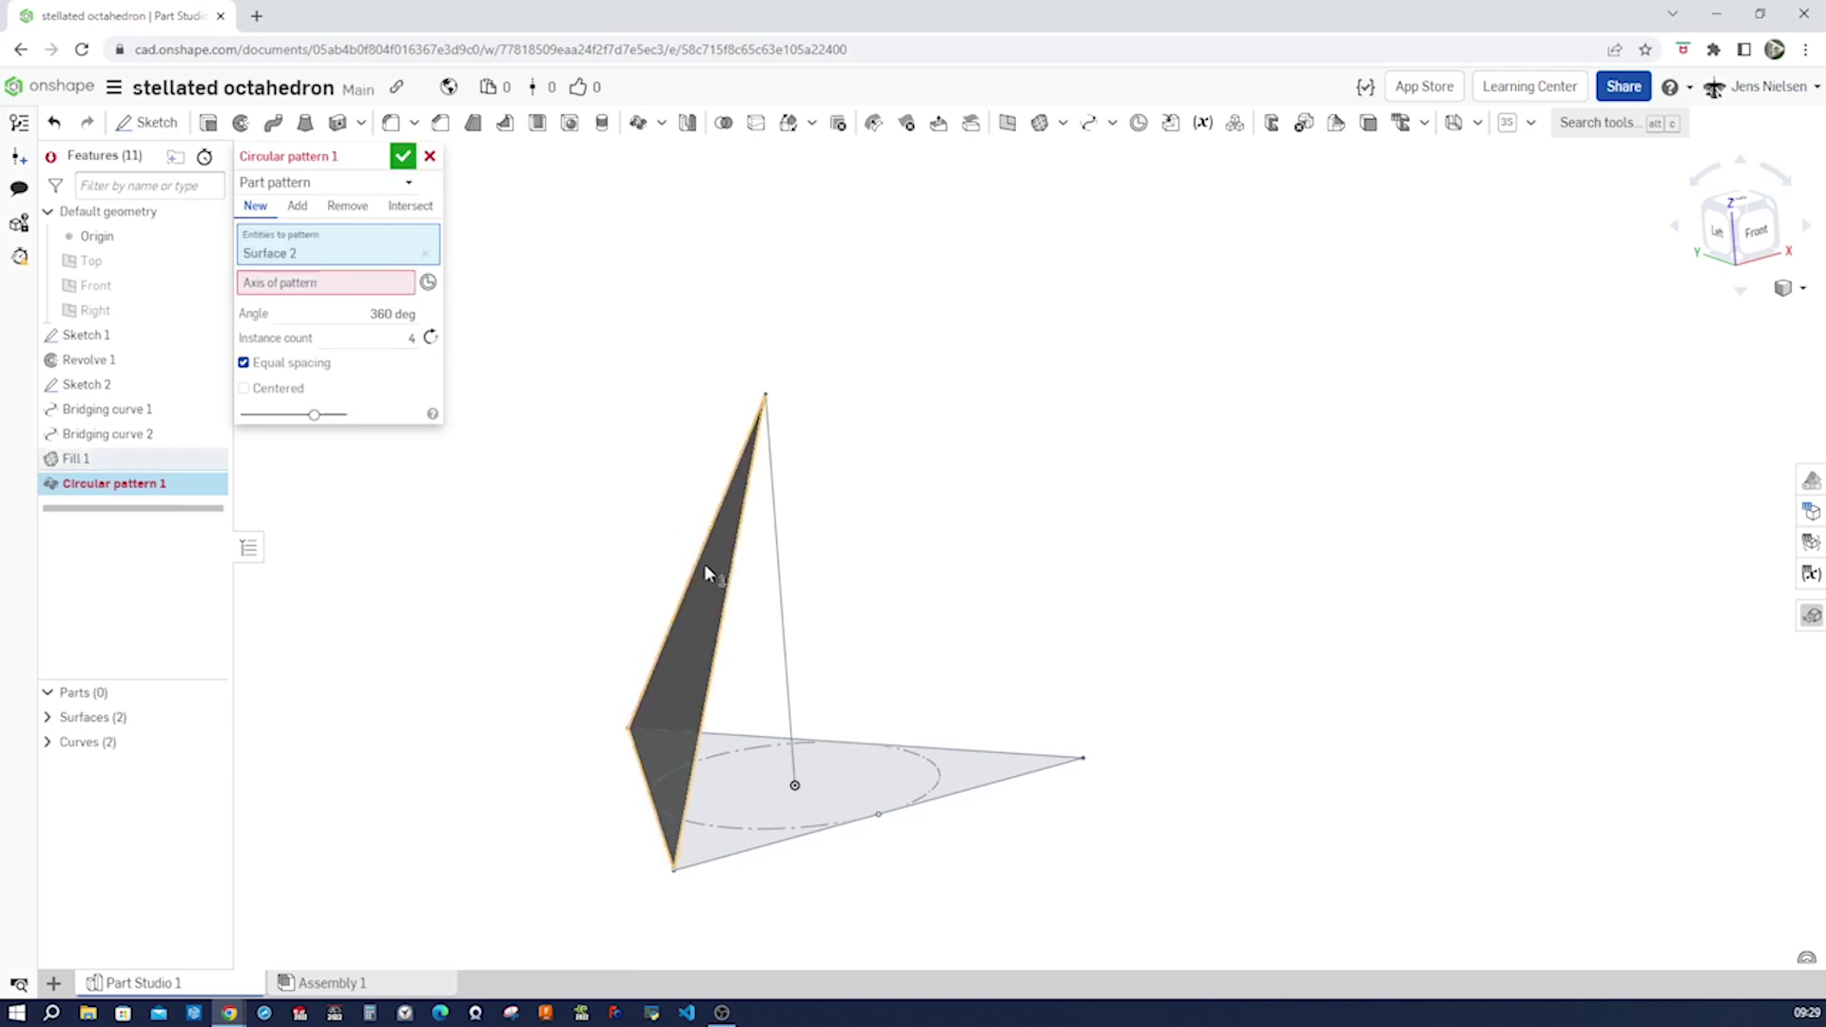
{"action": "left_click", "coordinate": [370, 284]}
{"action": "left_click", "coordinate": [778, 621]}
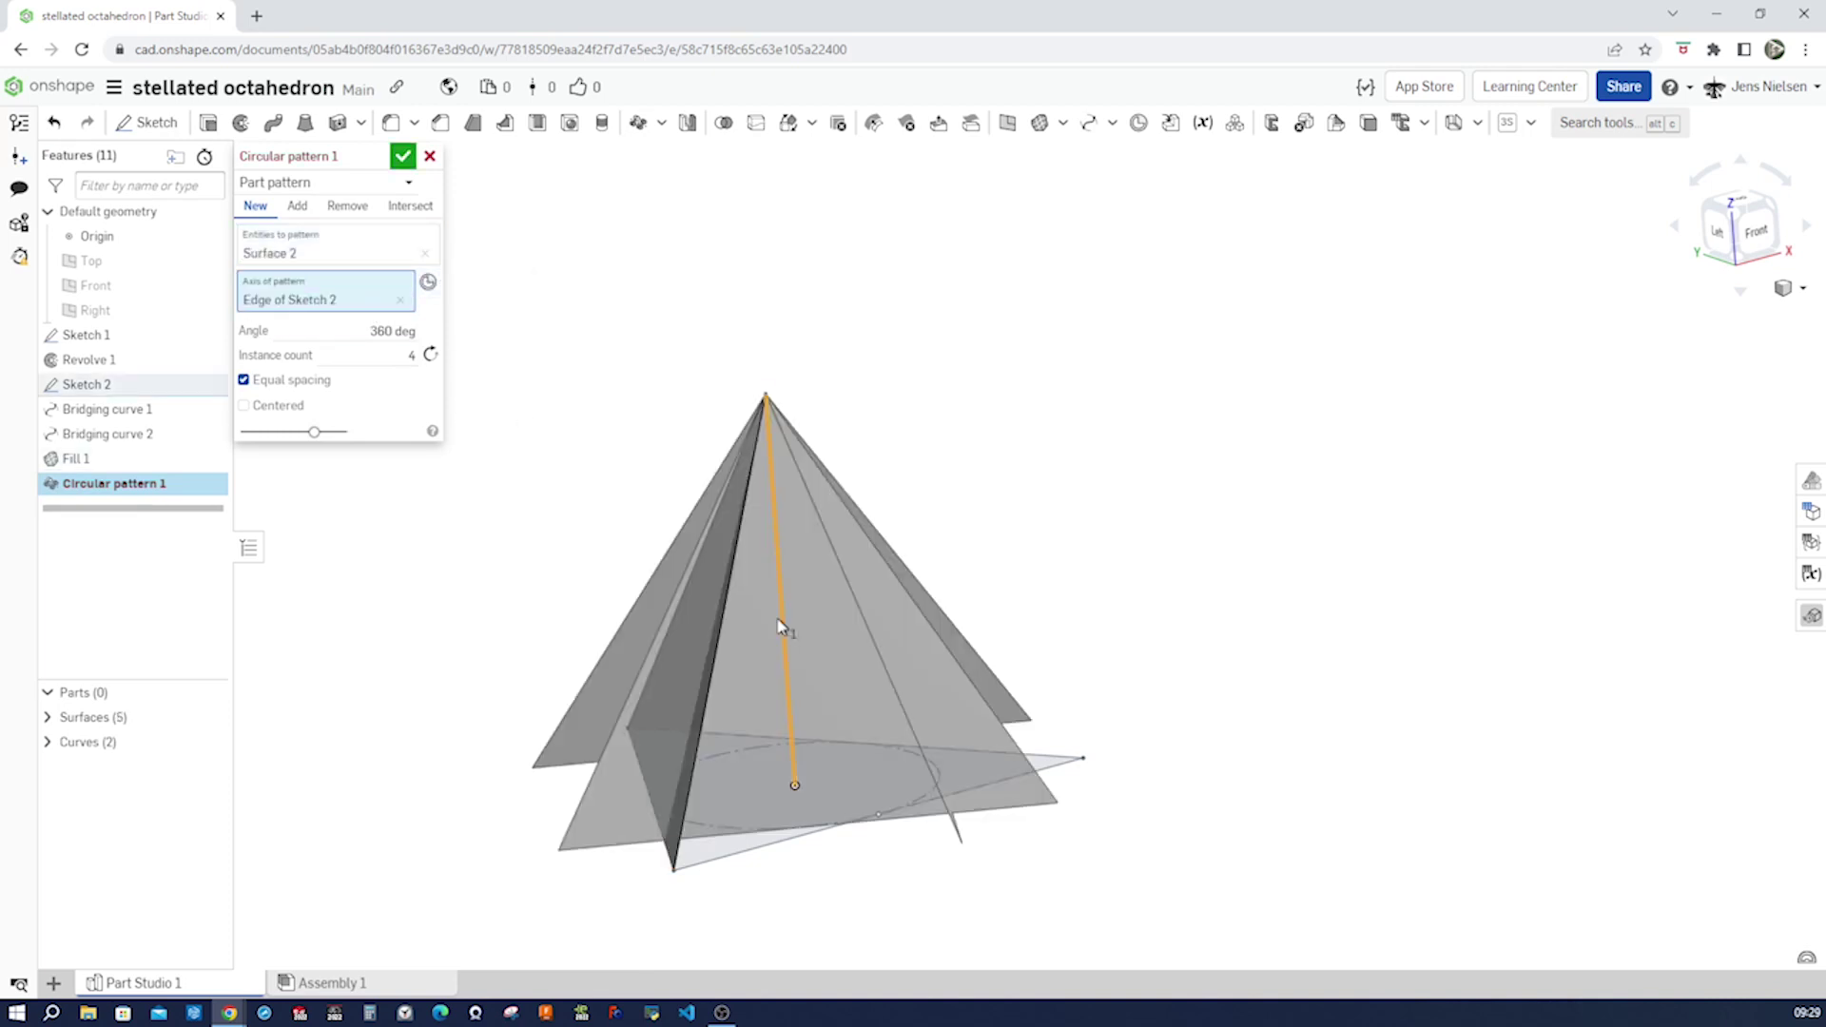
{"action": "left_click", "coordinate": [411, 355]}
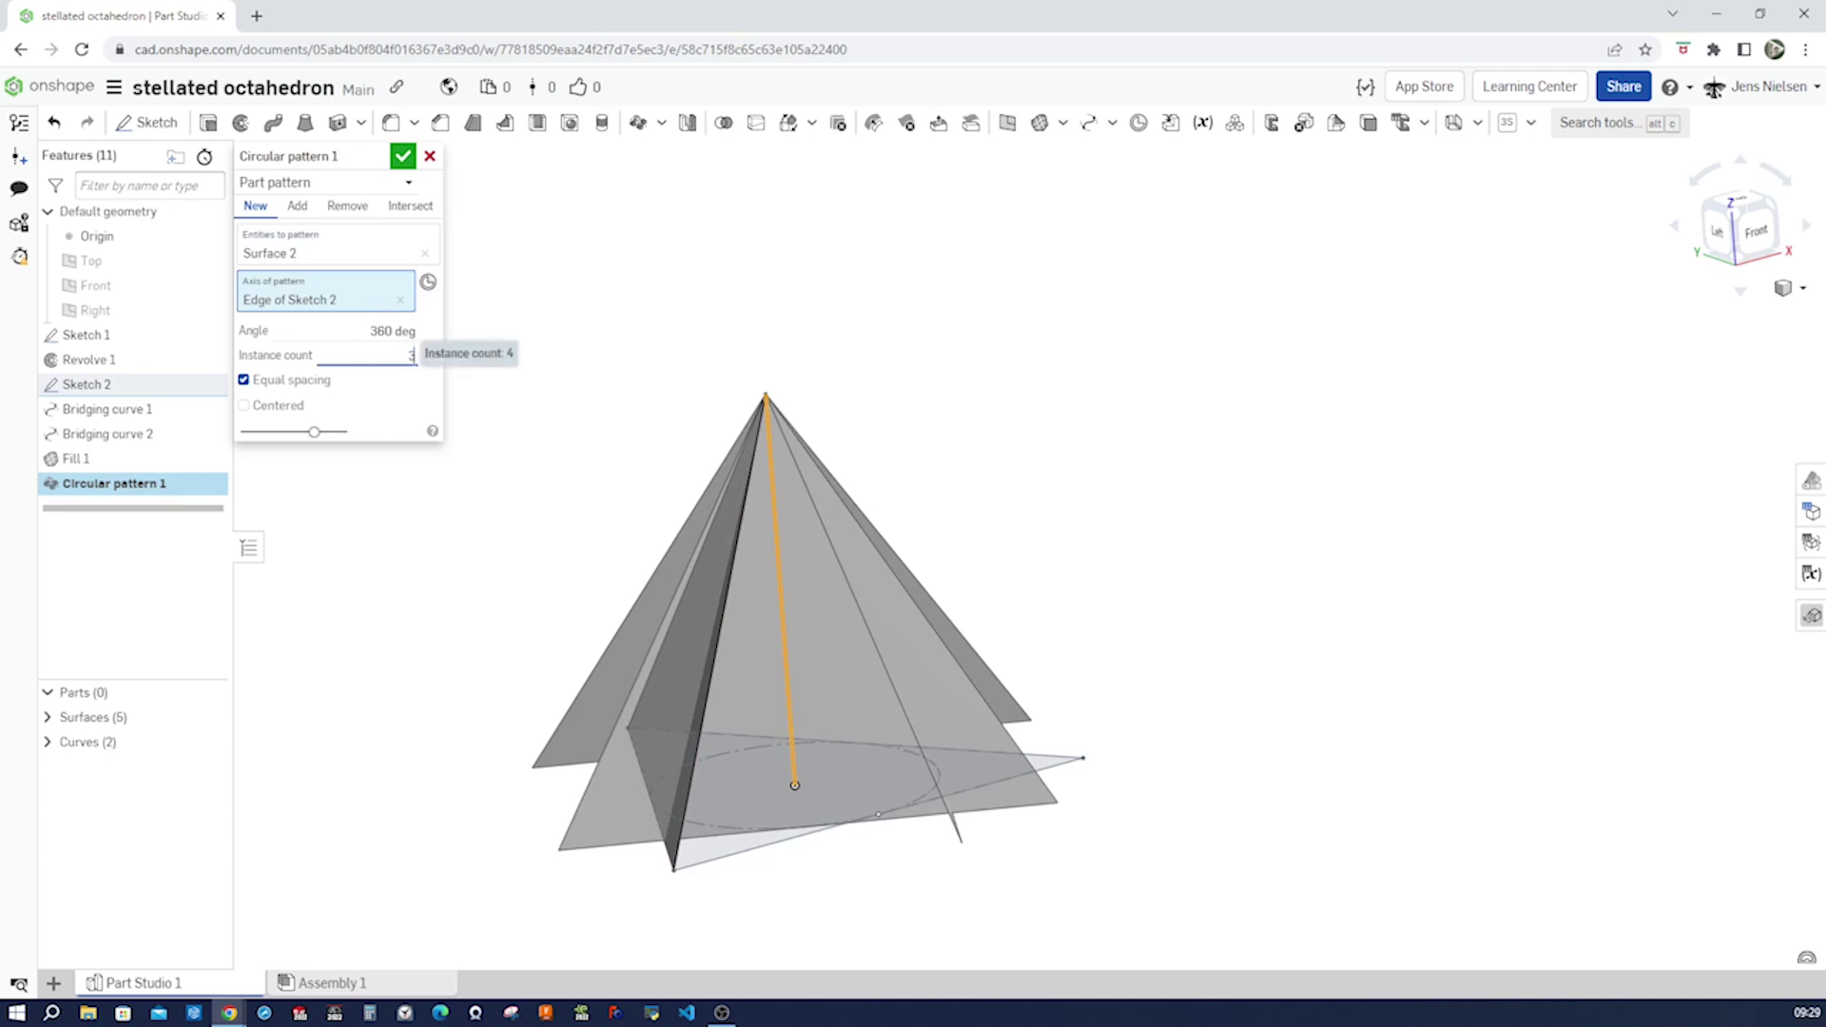
{"action": "type", "text": "3"}
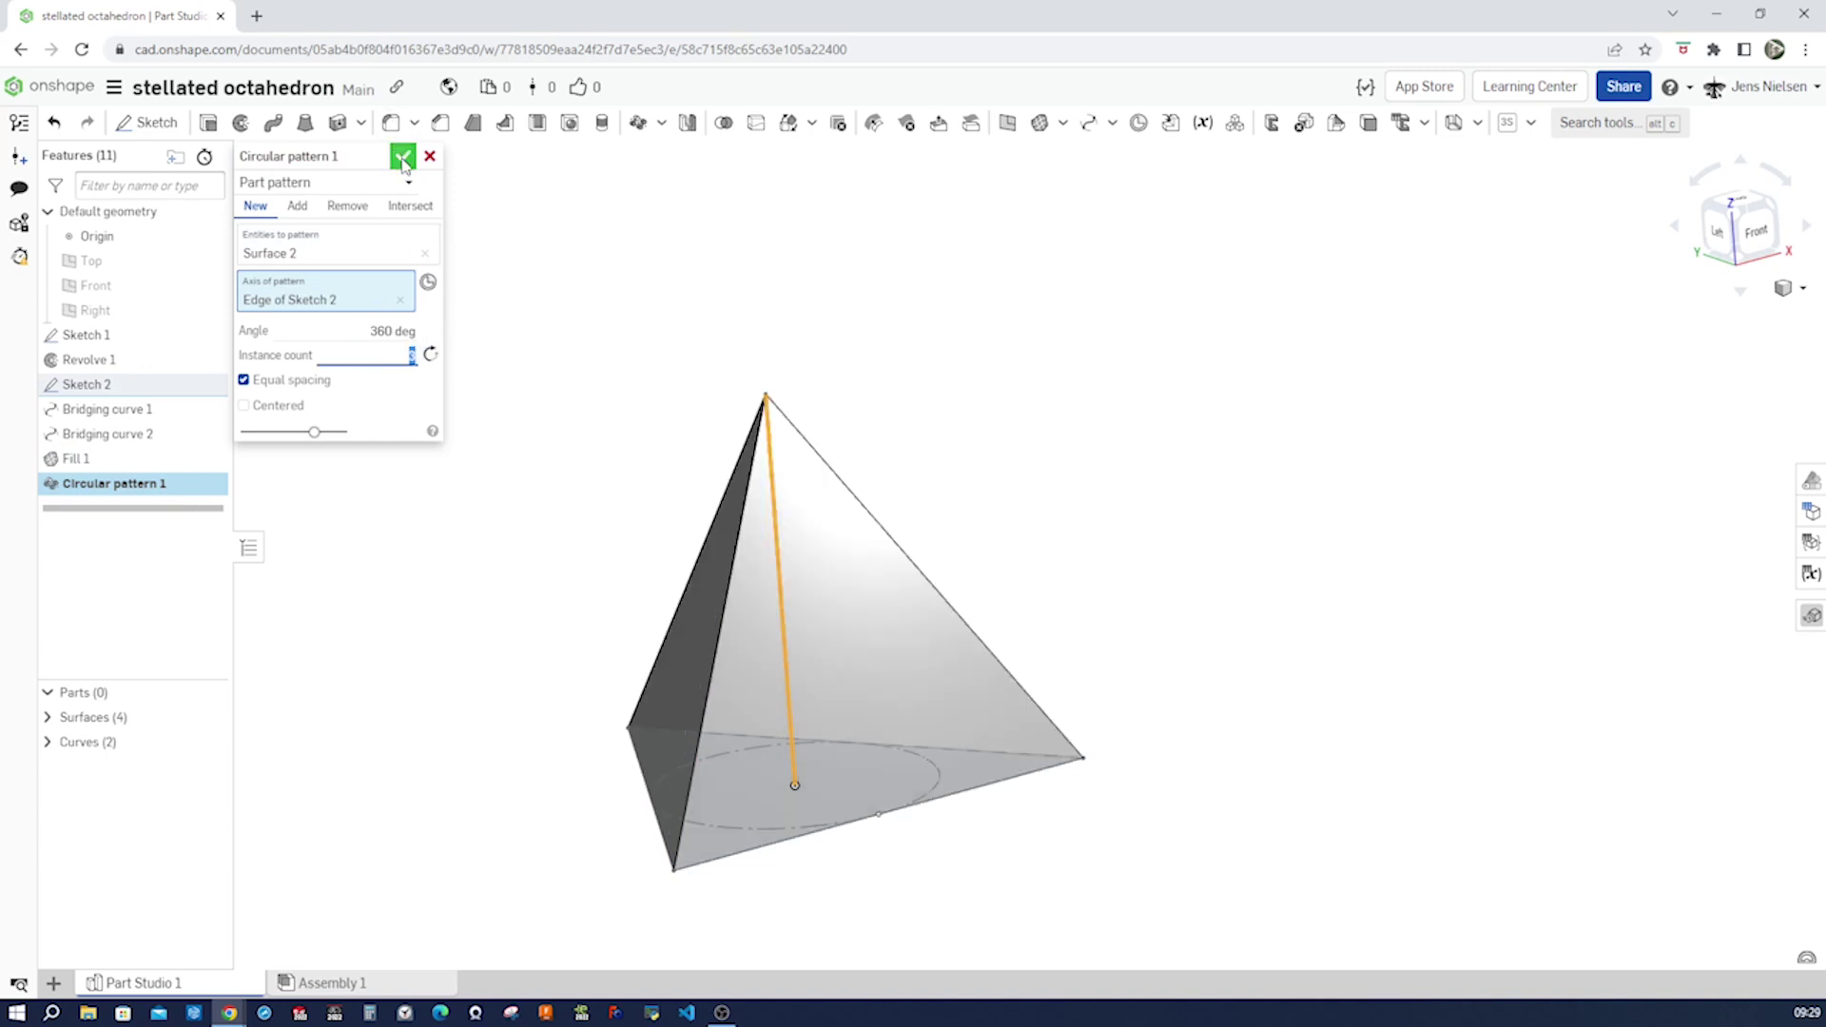
{"action": "left_click", "coordinate": [404, 157]}
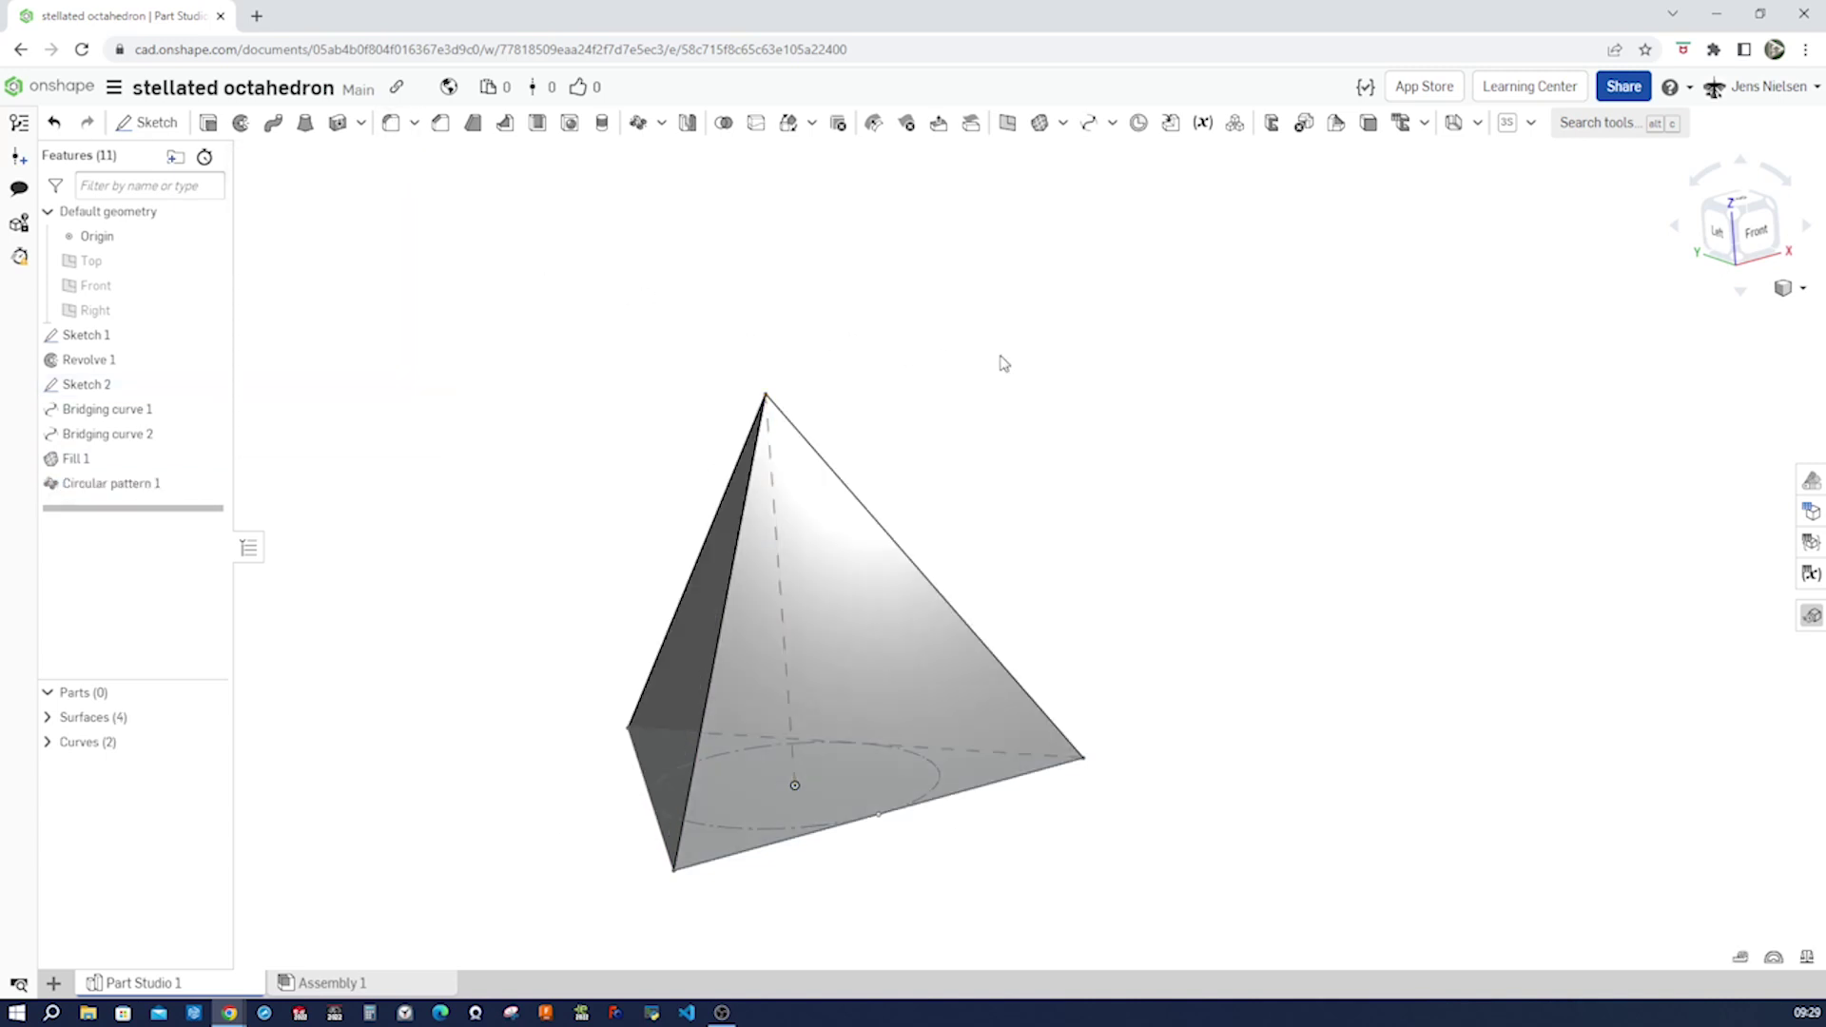
Step: Inspect the pyramid's underside, expand the Surfaces list, and start a fill for the open base
{"action": "key", "text": "Up"}
{"action": "key", "text": "Up"}
{"action": "key", "text": "Up"}
{"action": "key", "text": "Up"}
{"action": "key", "text": "Up"}
{"action": "key", "text": "Up"}
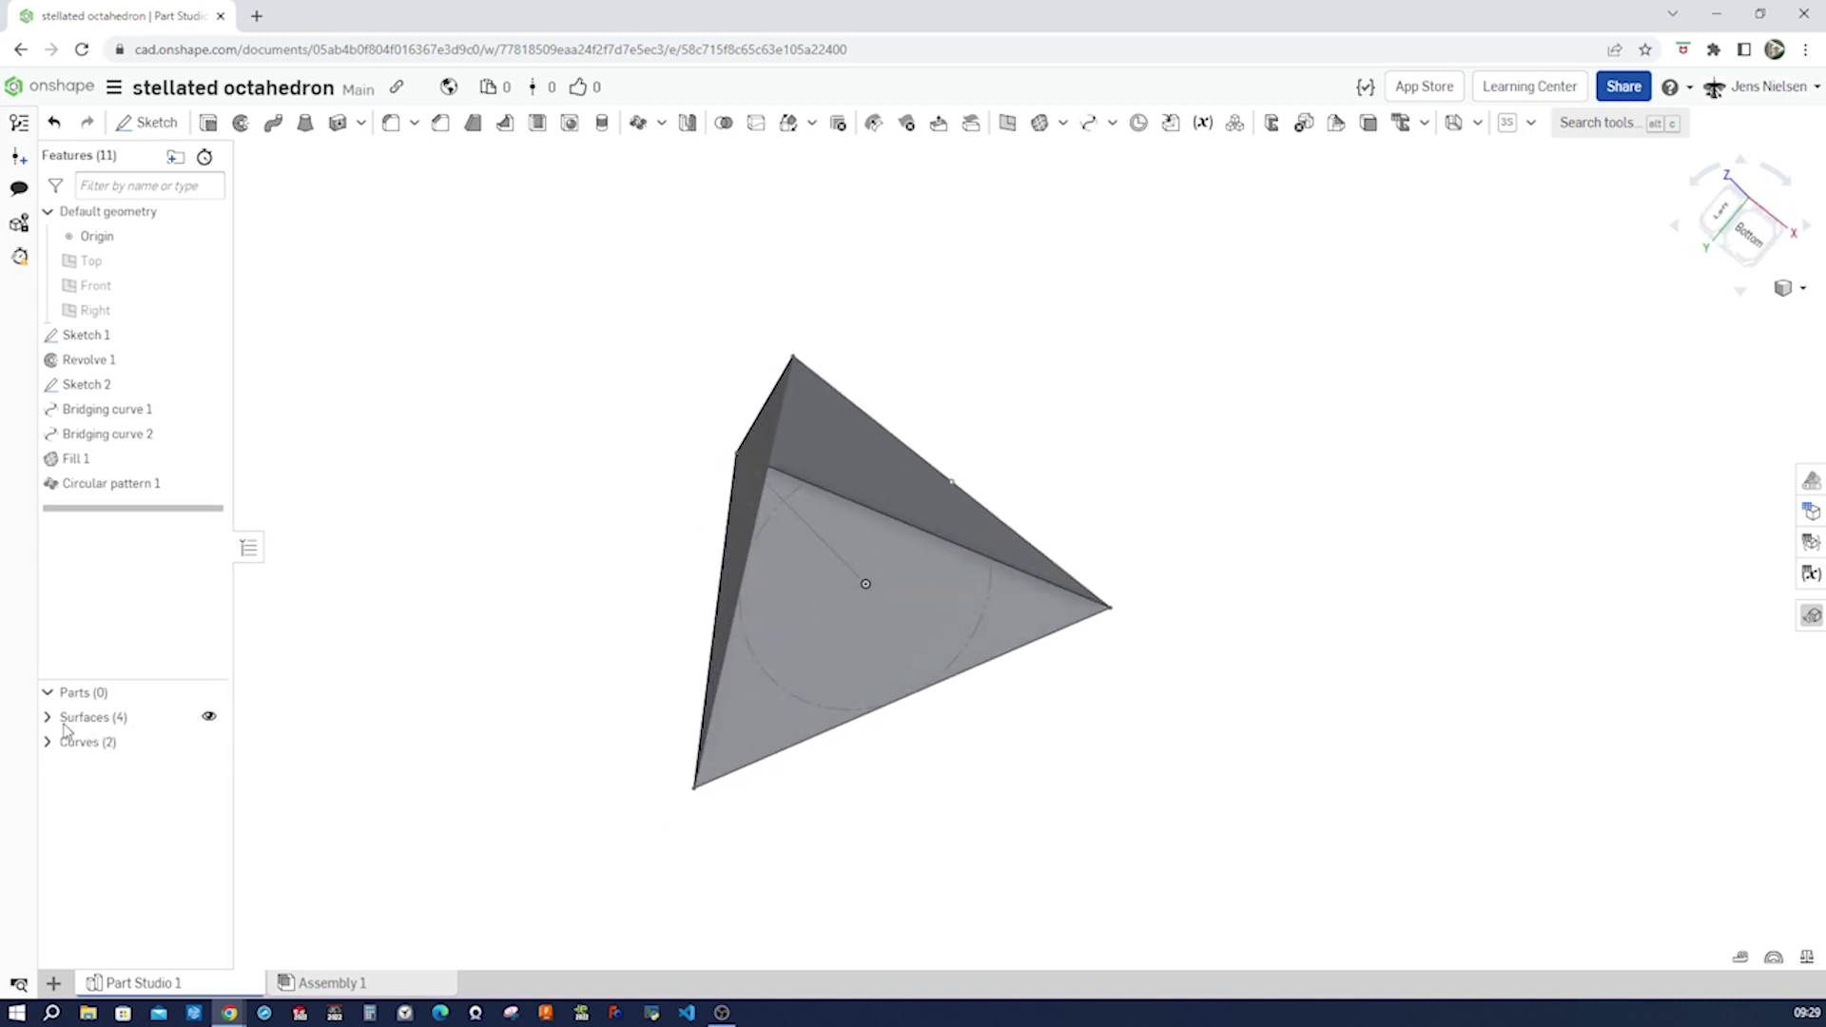
{"action": "left_click", "coordinate": [64, 723]}
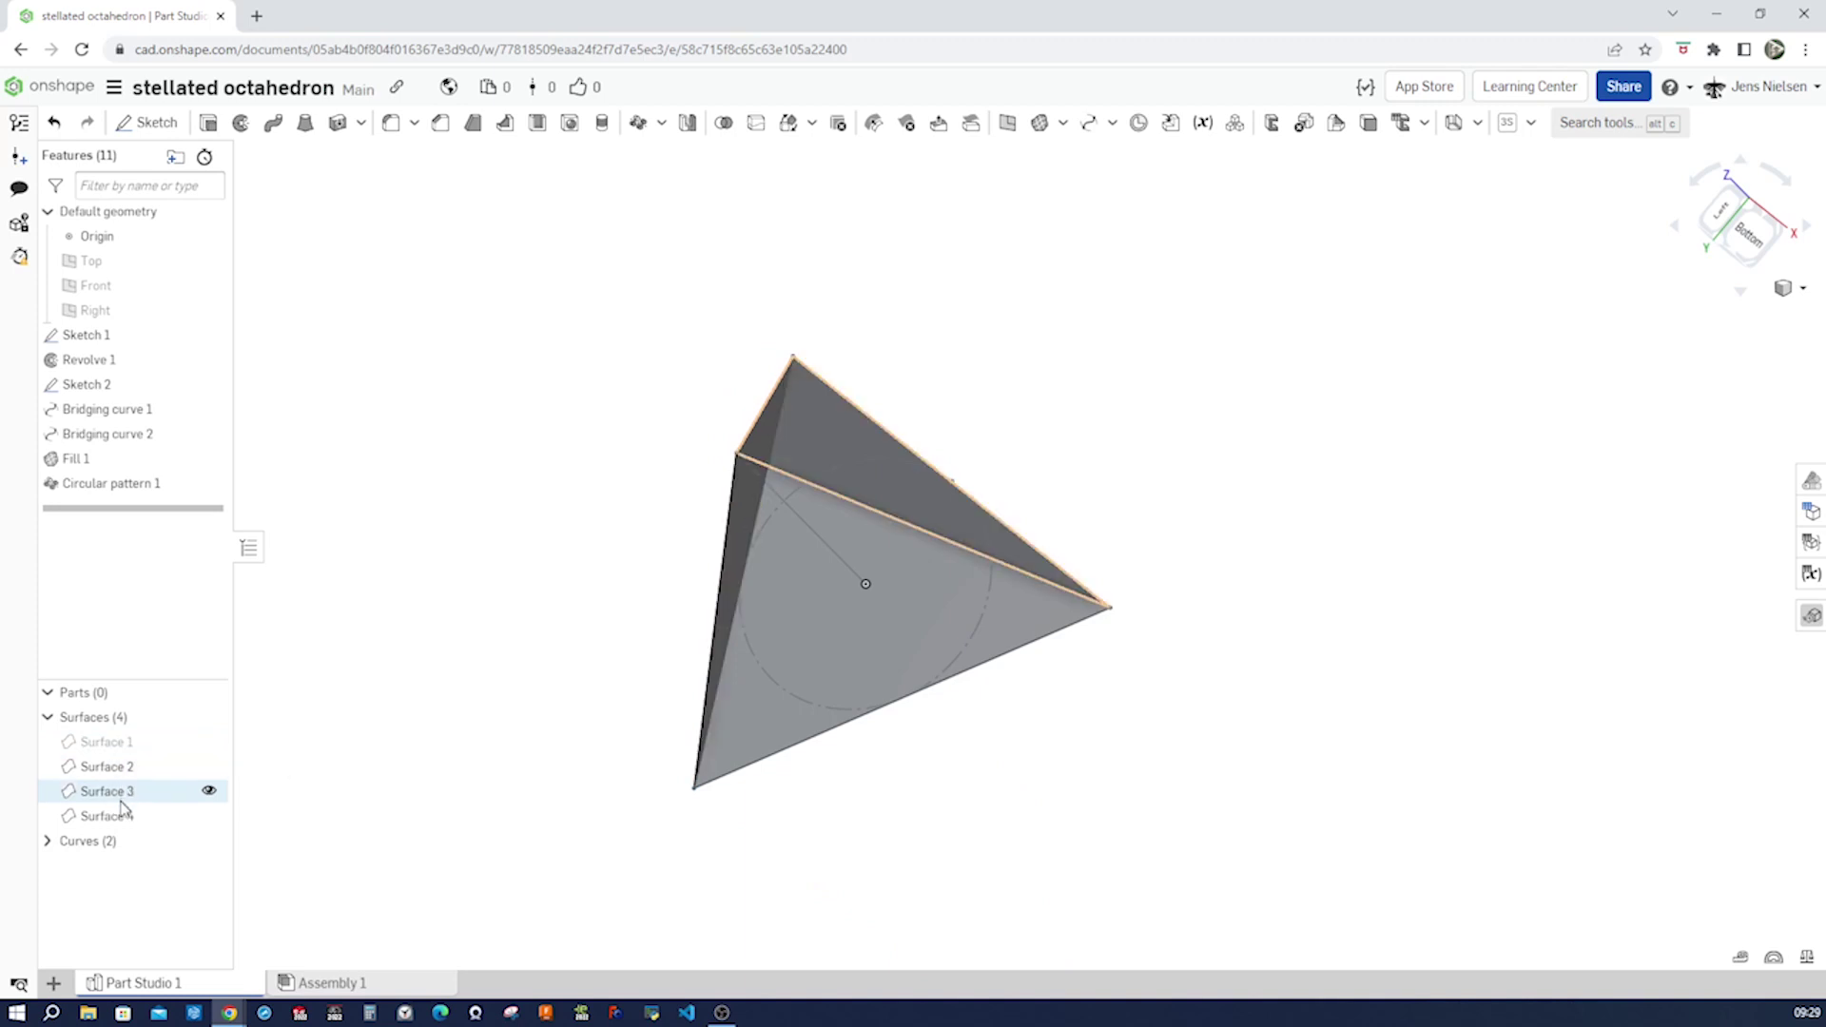
{"action": "key", "text": "Down"}
{"action": "key", "text": "Down"}
{"action": "key", "text": "Down"}
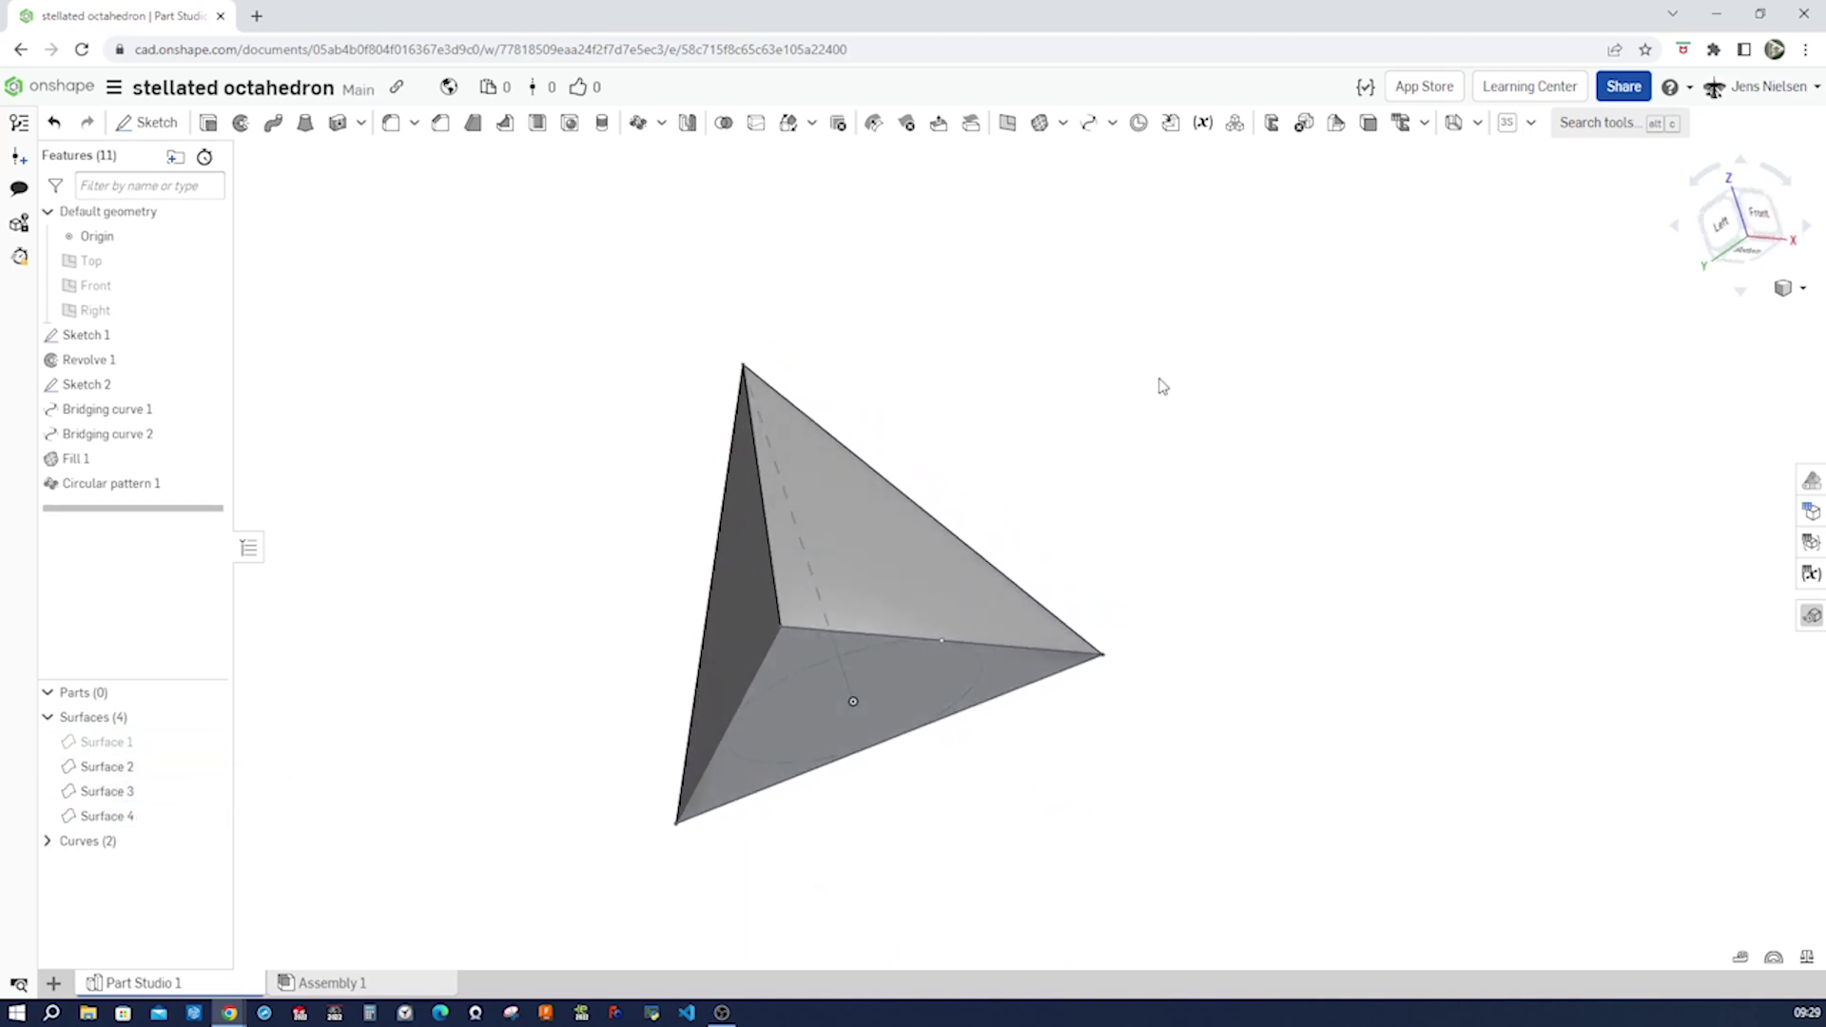
{"action": "left_click", "coordinate": [1041, 123]}
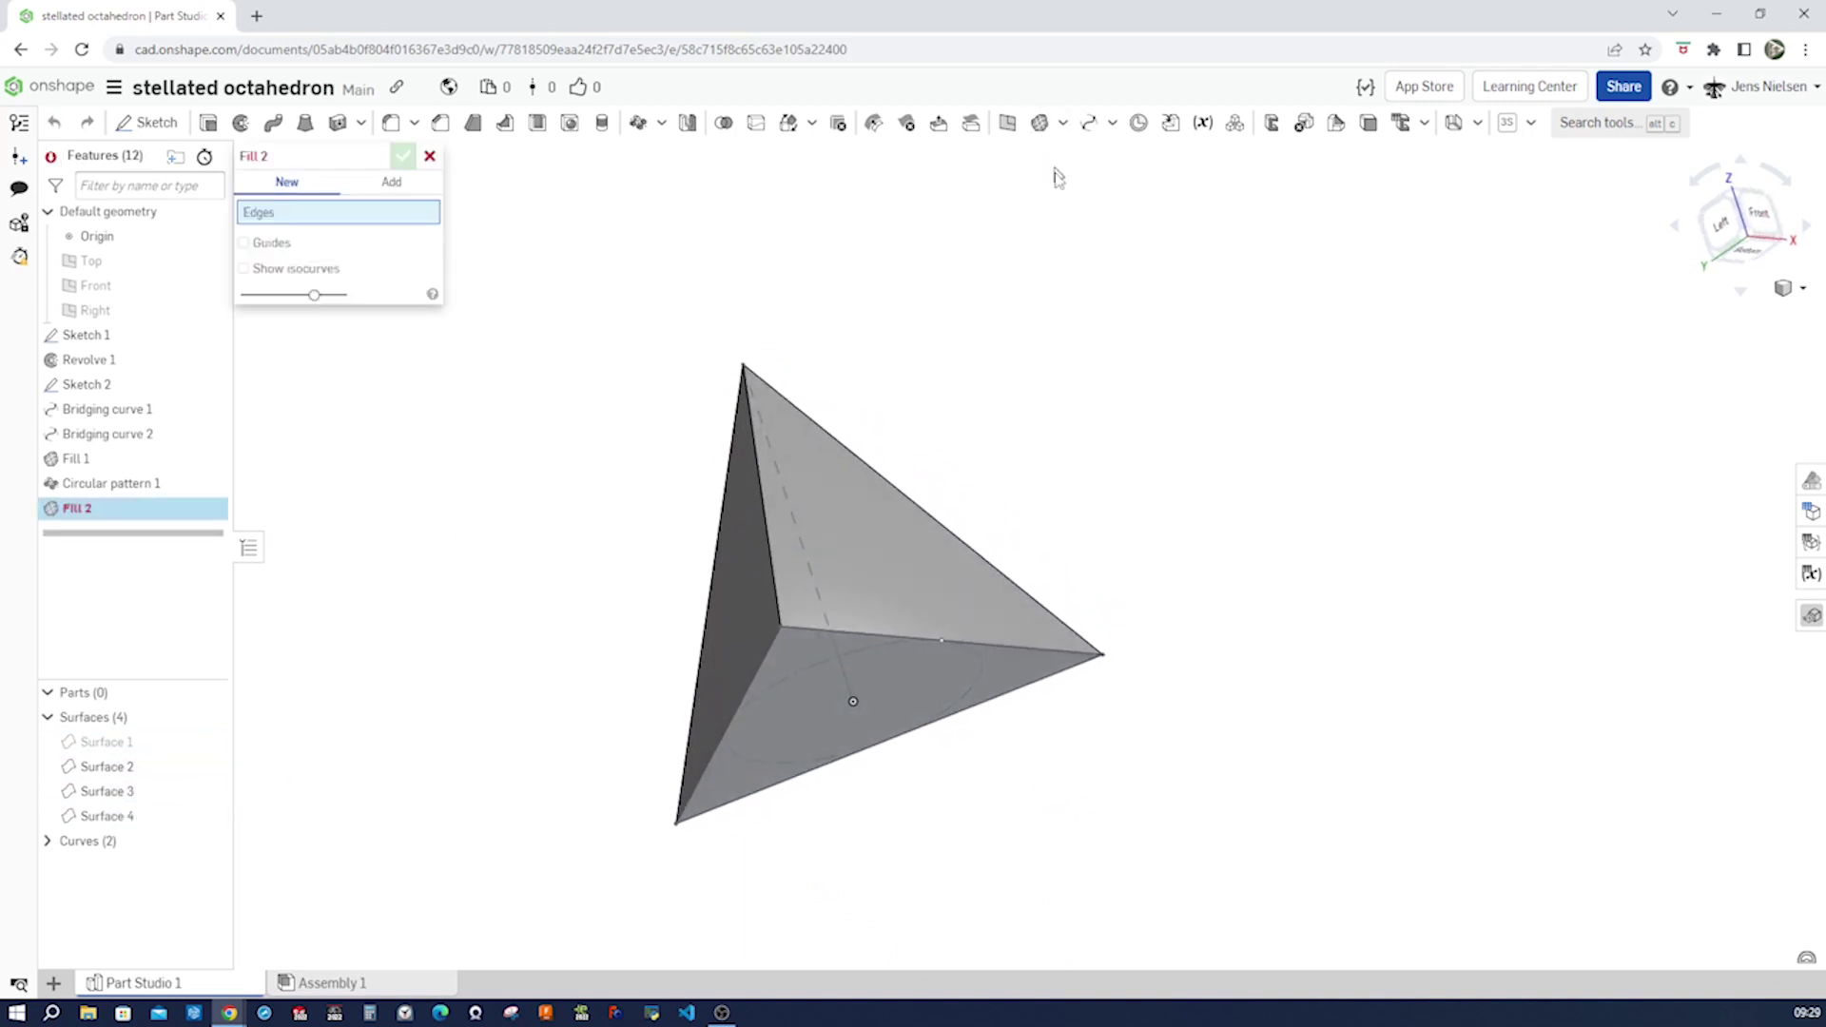
Step: Fill the tetrahedron's open base from its three edges, merging all faces into solid Part 1
{"action": "key", "text": "Up"}
{"action": "key", "text": "Up"}
{"action": "key", "text": "Up"}
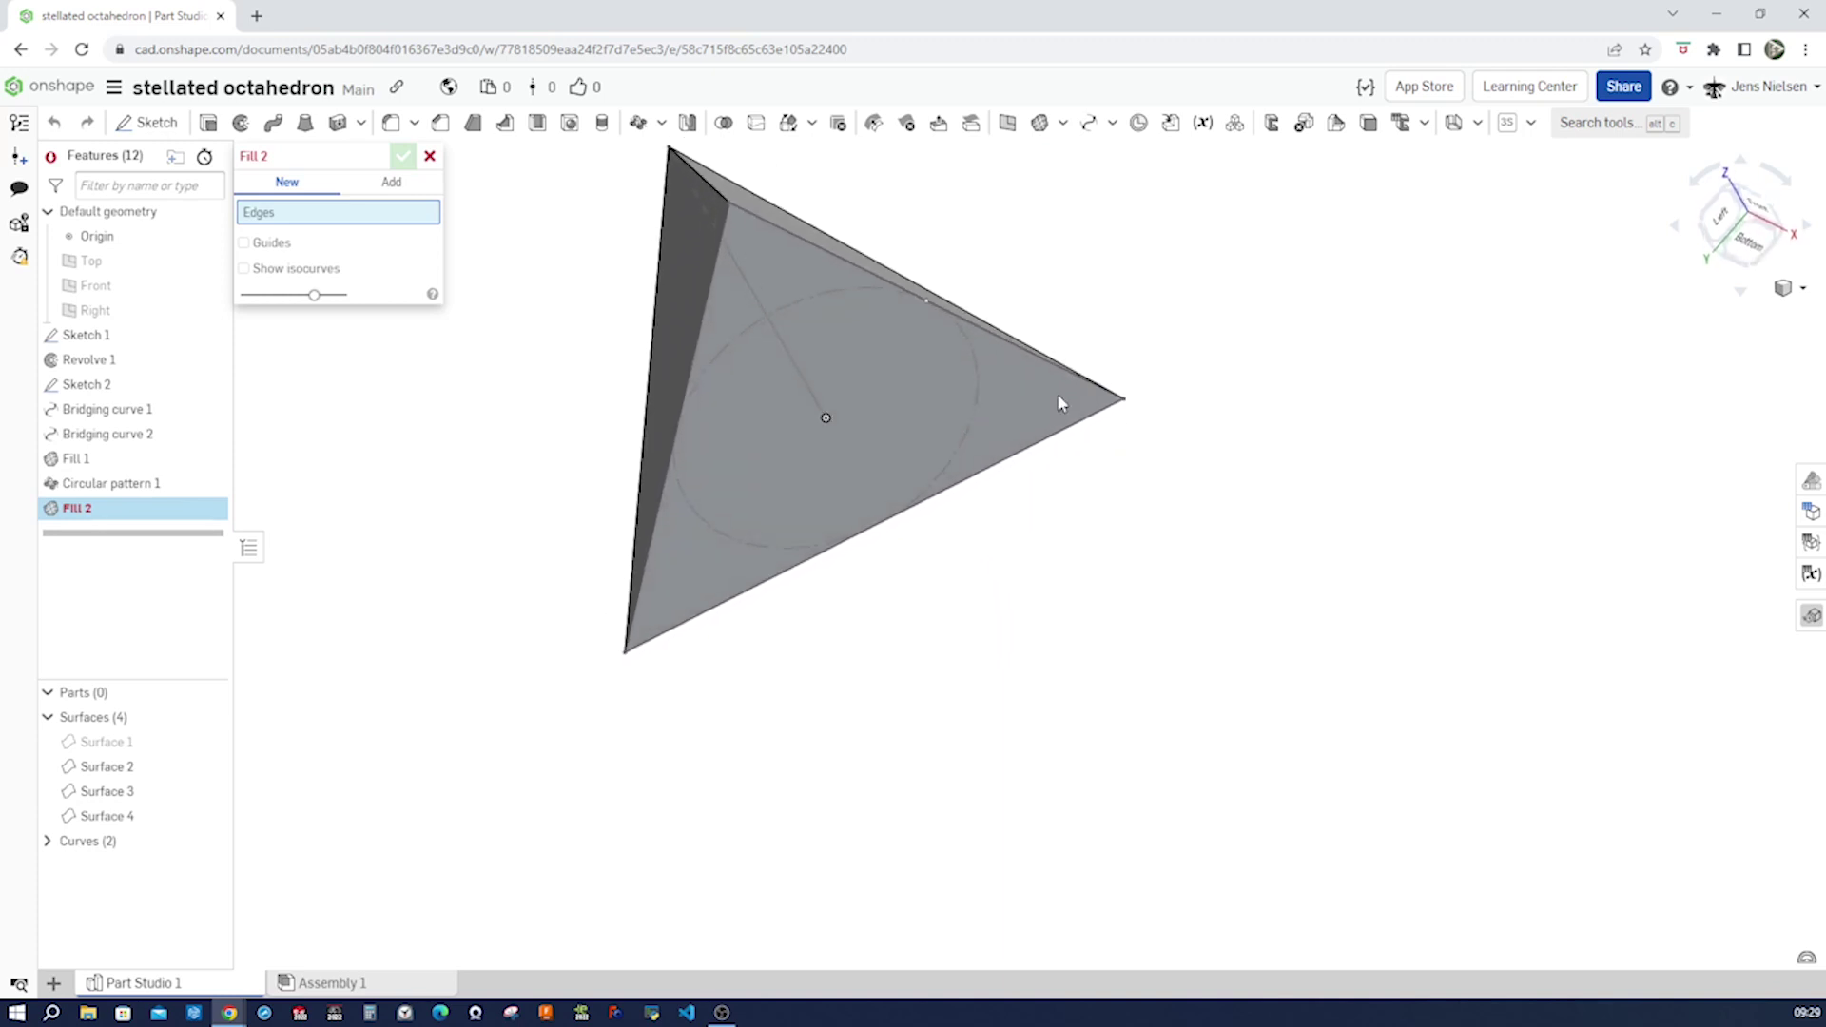
{"action": "key", "text": "Up"}
{"action": "left_click", "coordinate": [1039, 400]}
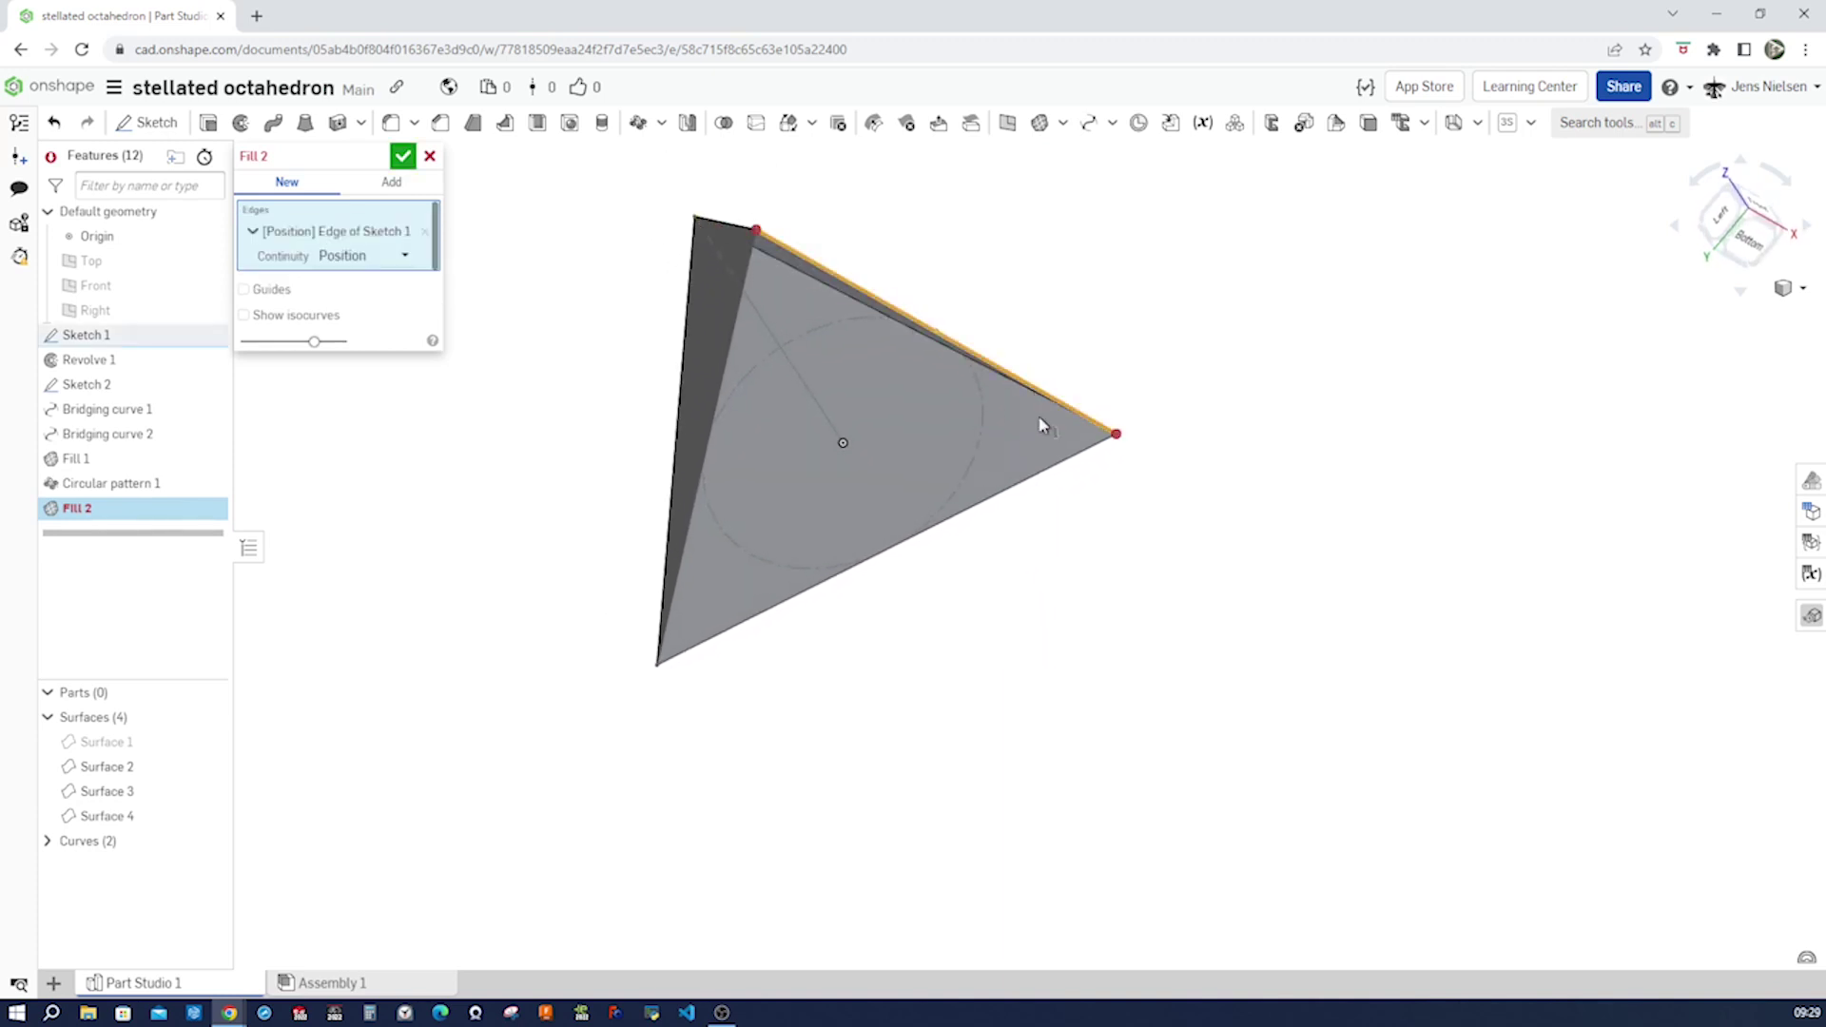
{"action": "left_click", "coordinate": [1050, 471]}
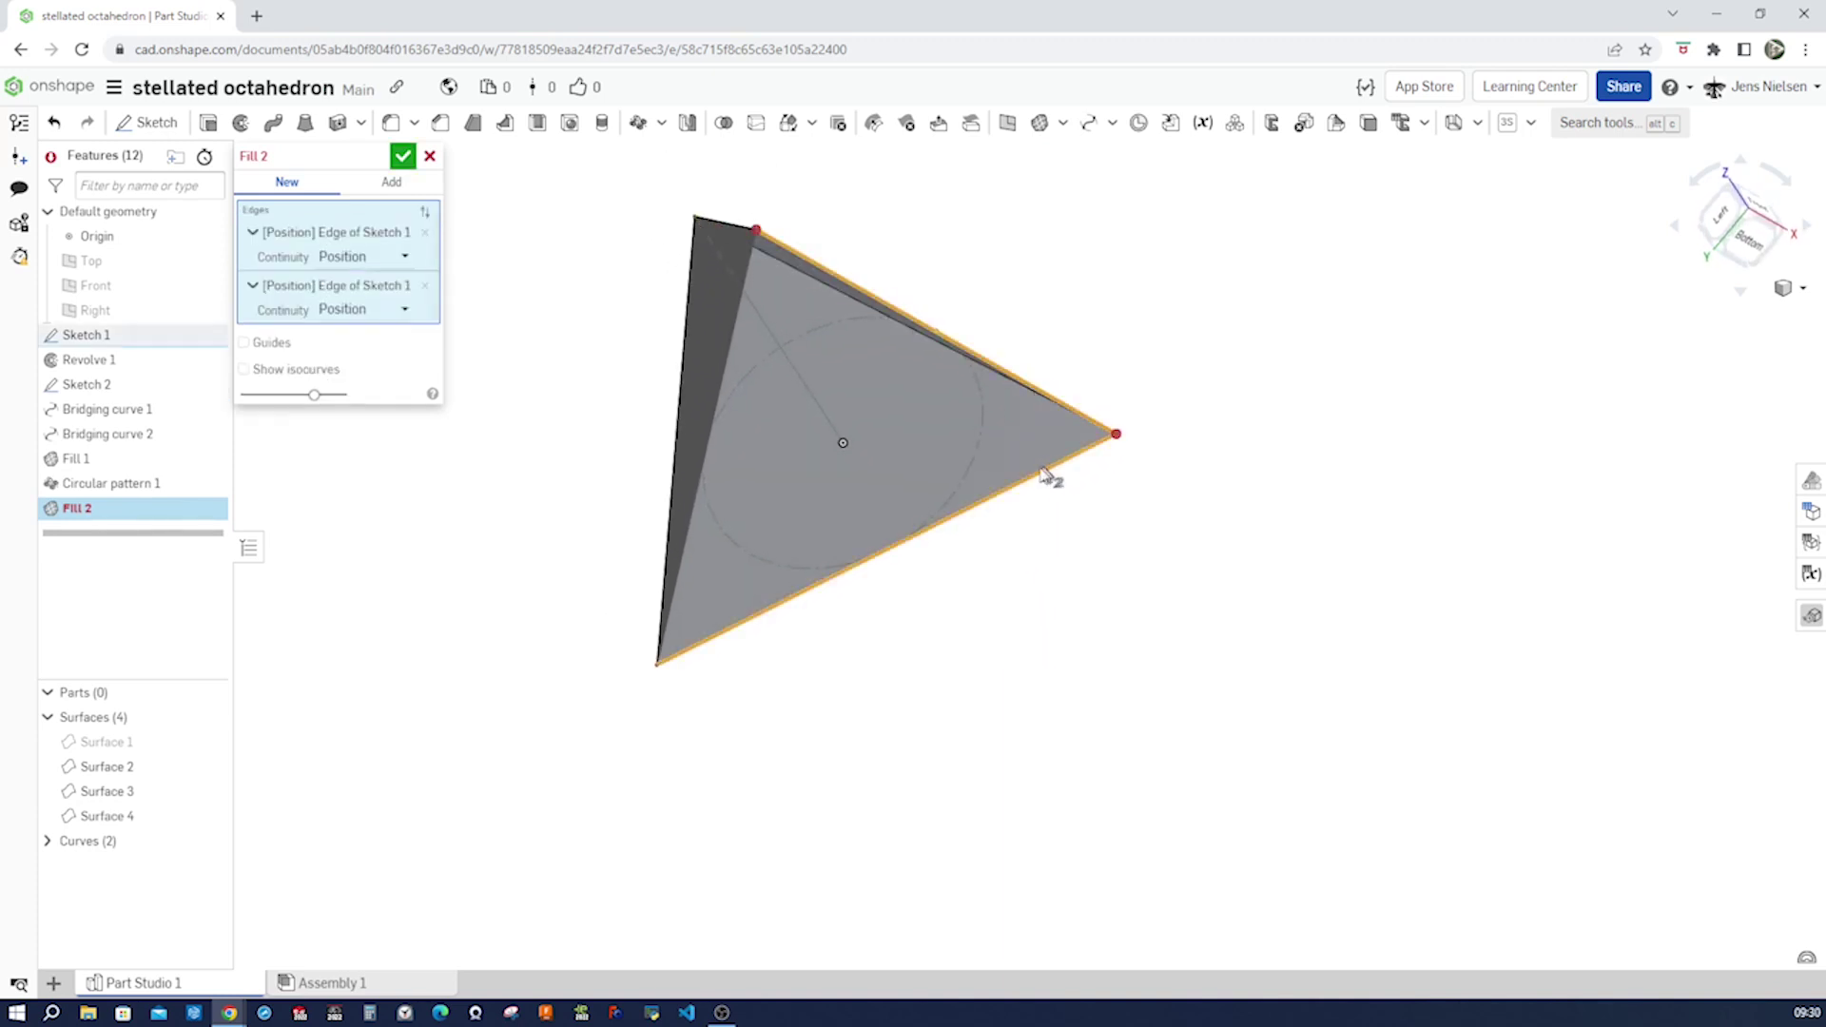
{"action": "left_click", "coordinate": [679, 580]}
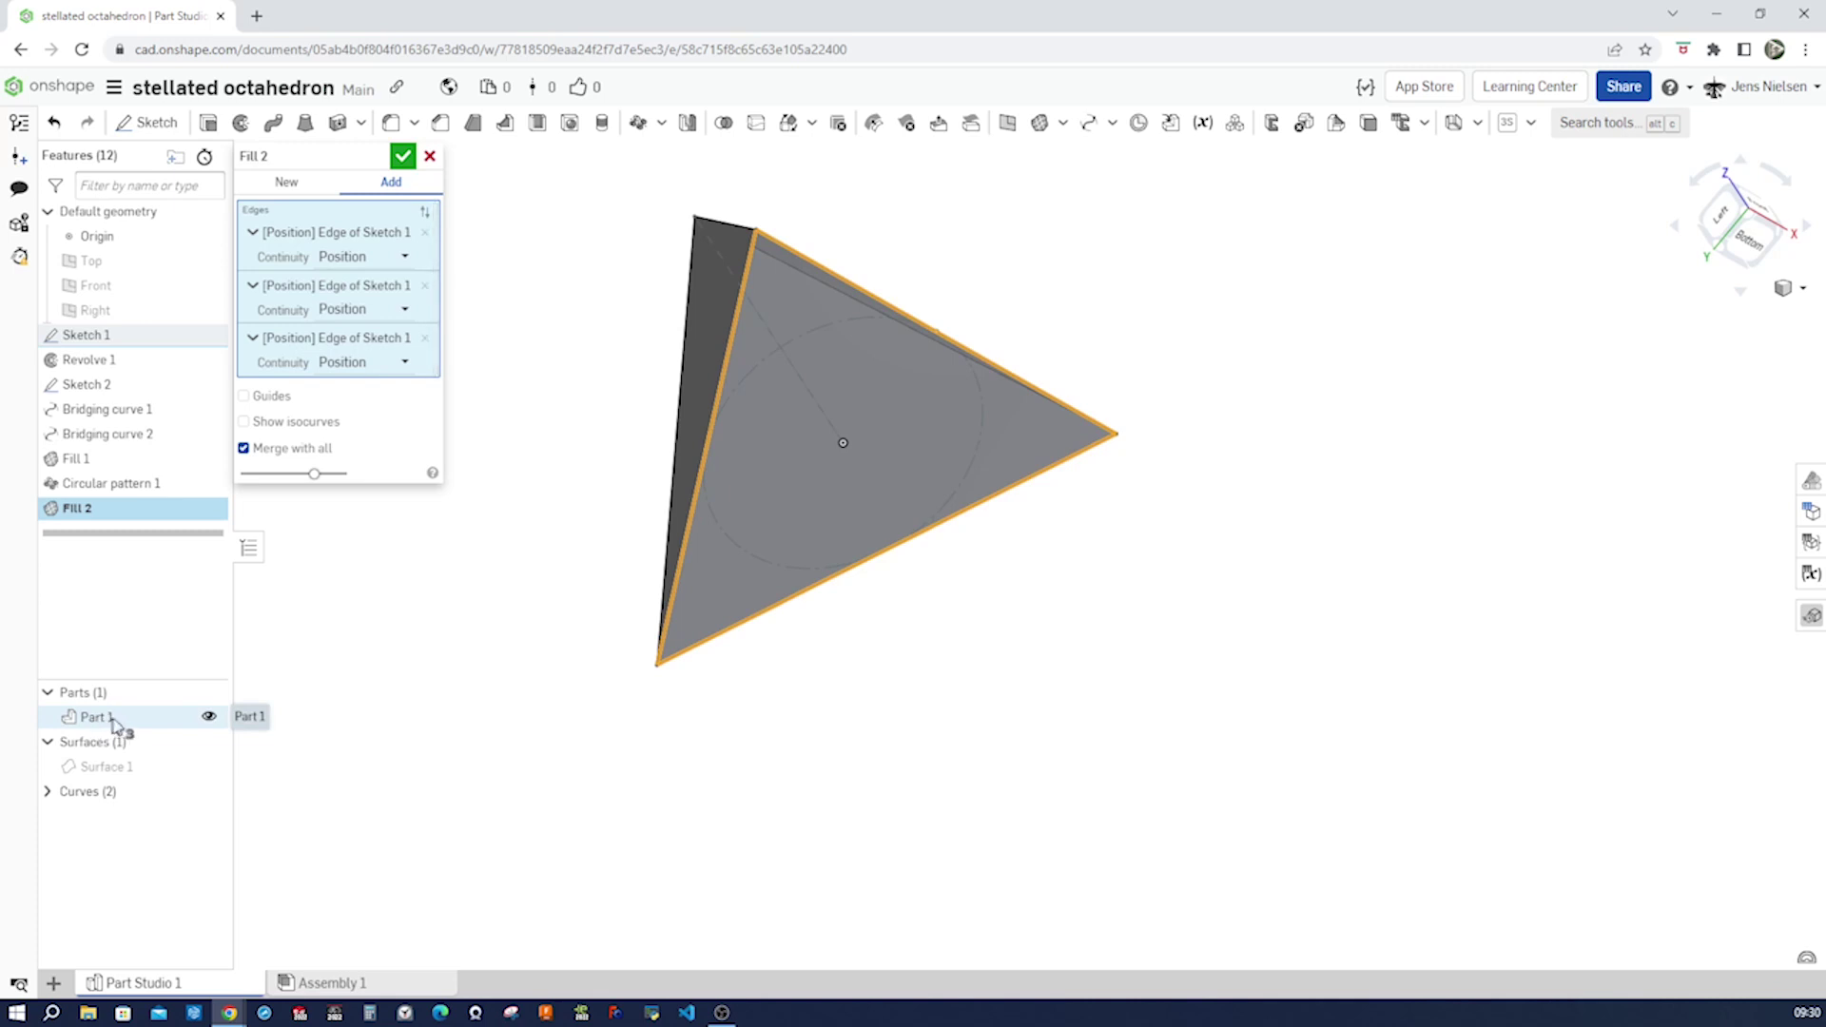
{"action": "left_click", "coordinate": [403, 156]}
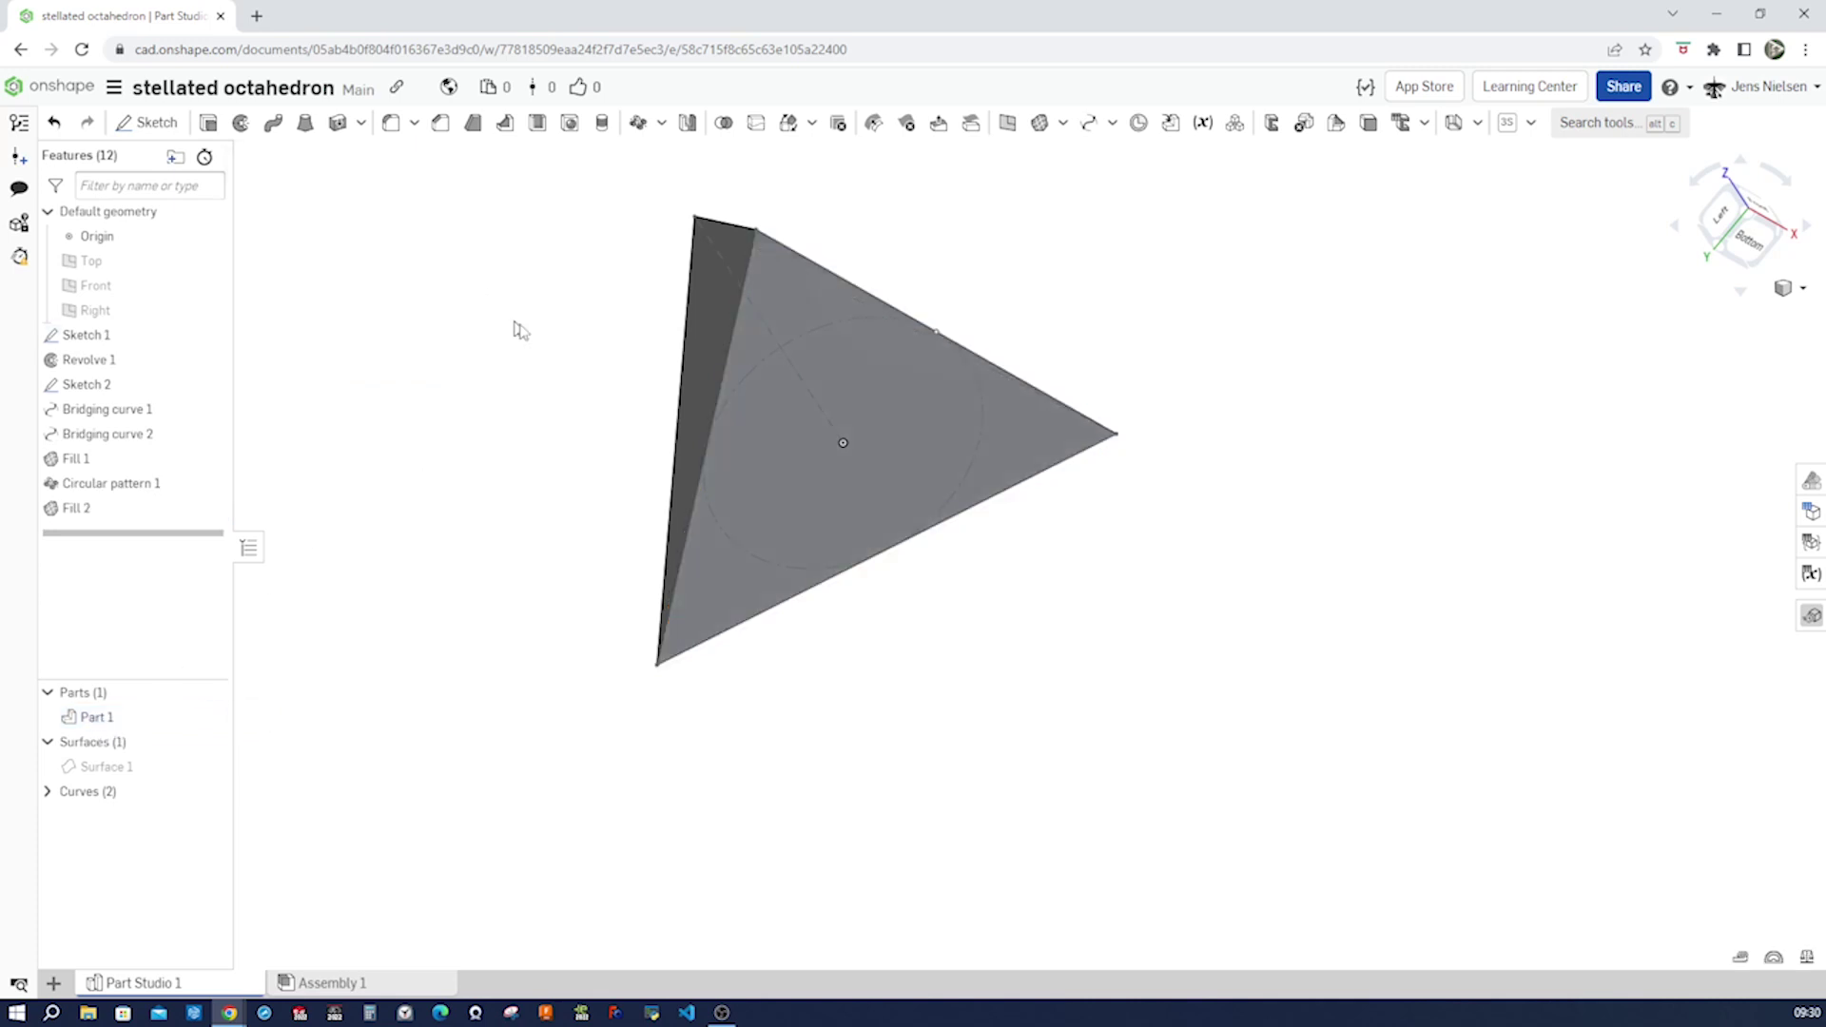
{"action": "key", "text": "Up"}
{"action": "key", "text": "Up"}
{"action": "key", "text": "Up"}
{"action": "key", "text": "Up"}
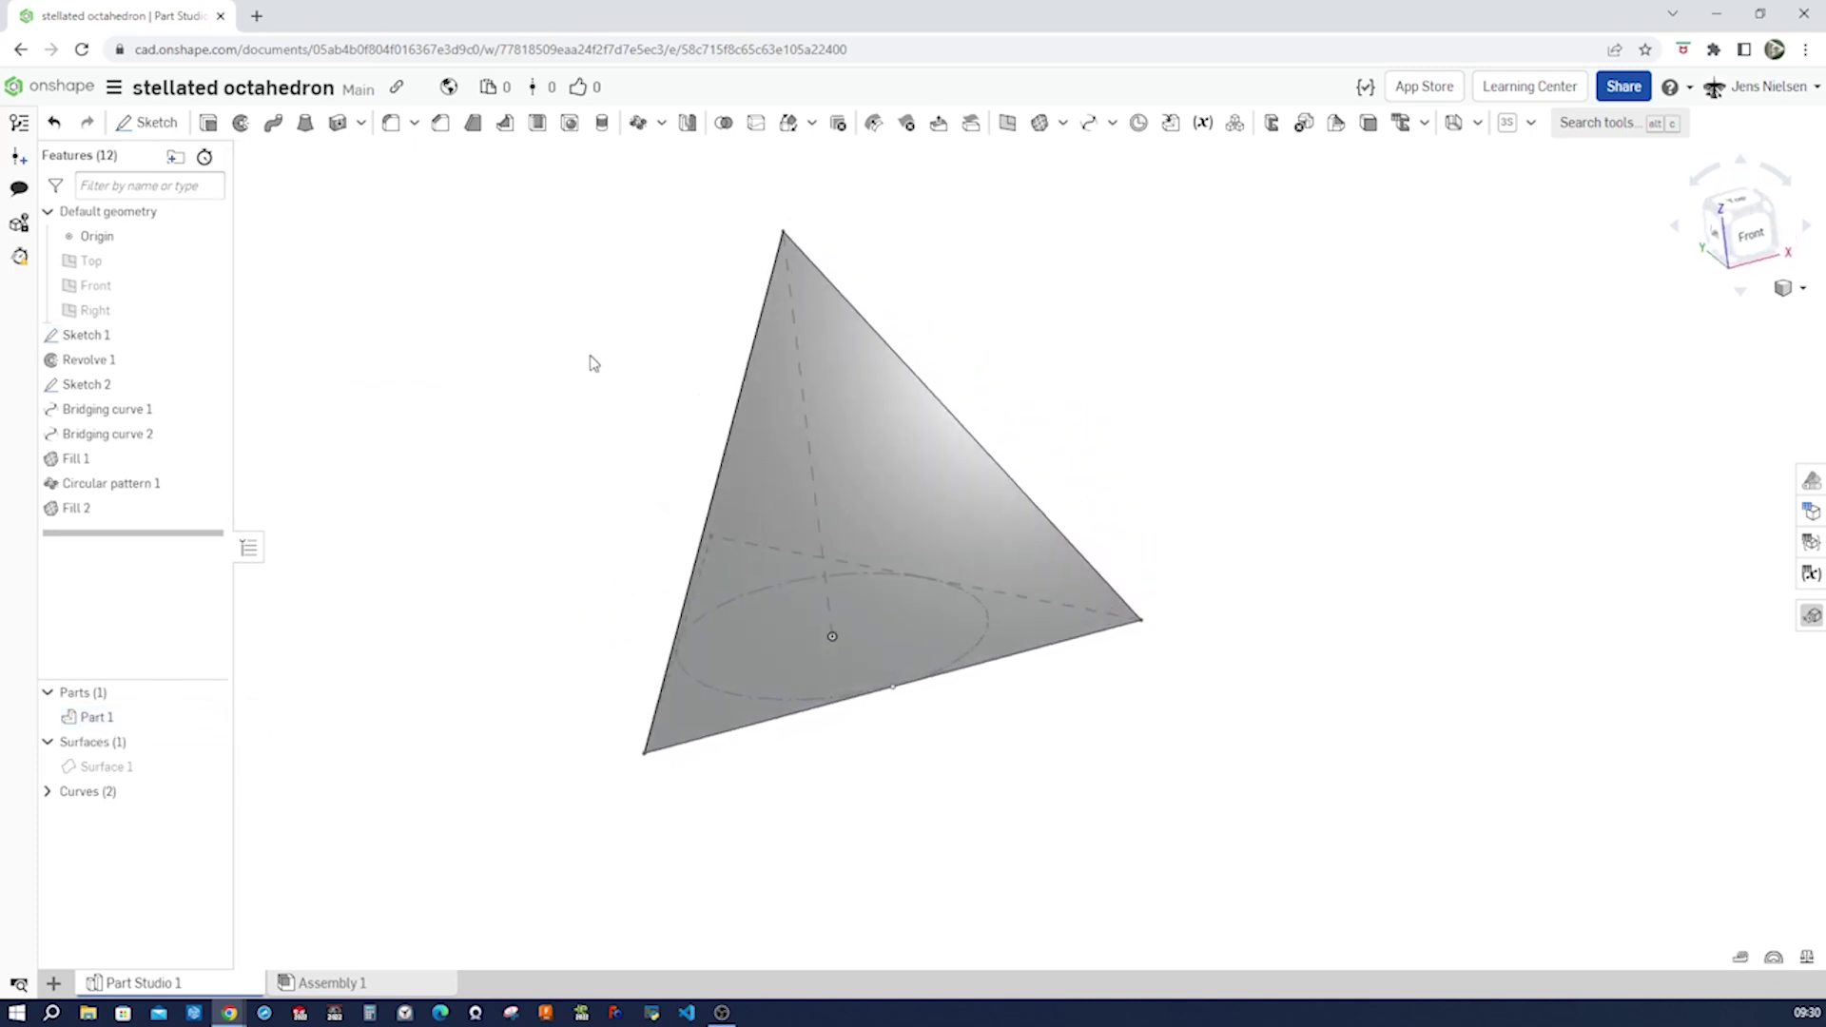
Step: Rename Part 1 to 'green'
{"action": "key", "text": "Left"}
{"action": "key", "text": "Left"}
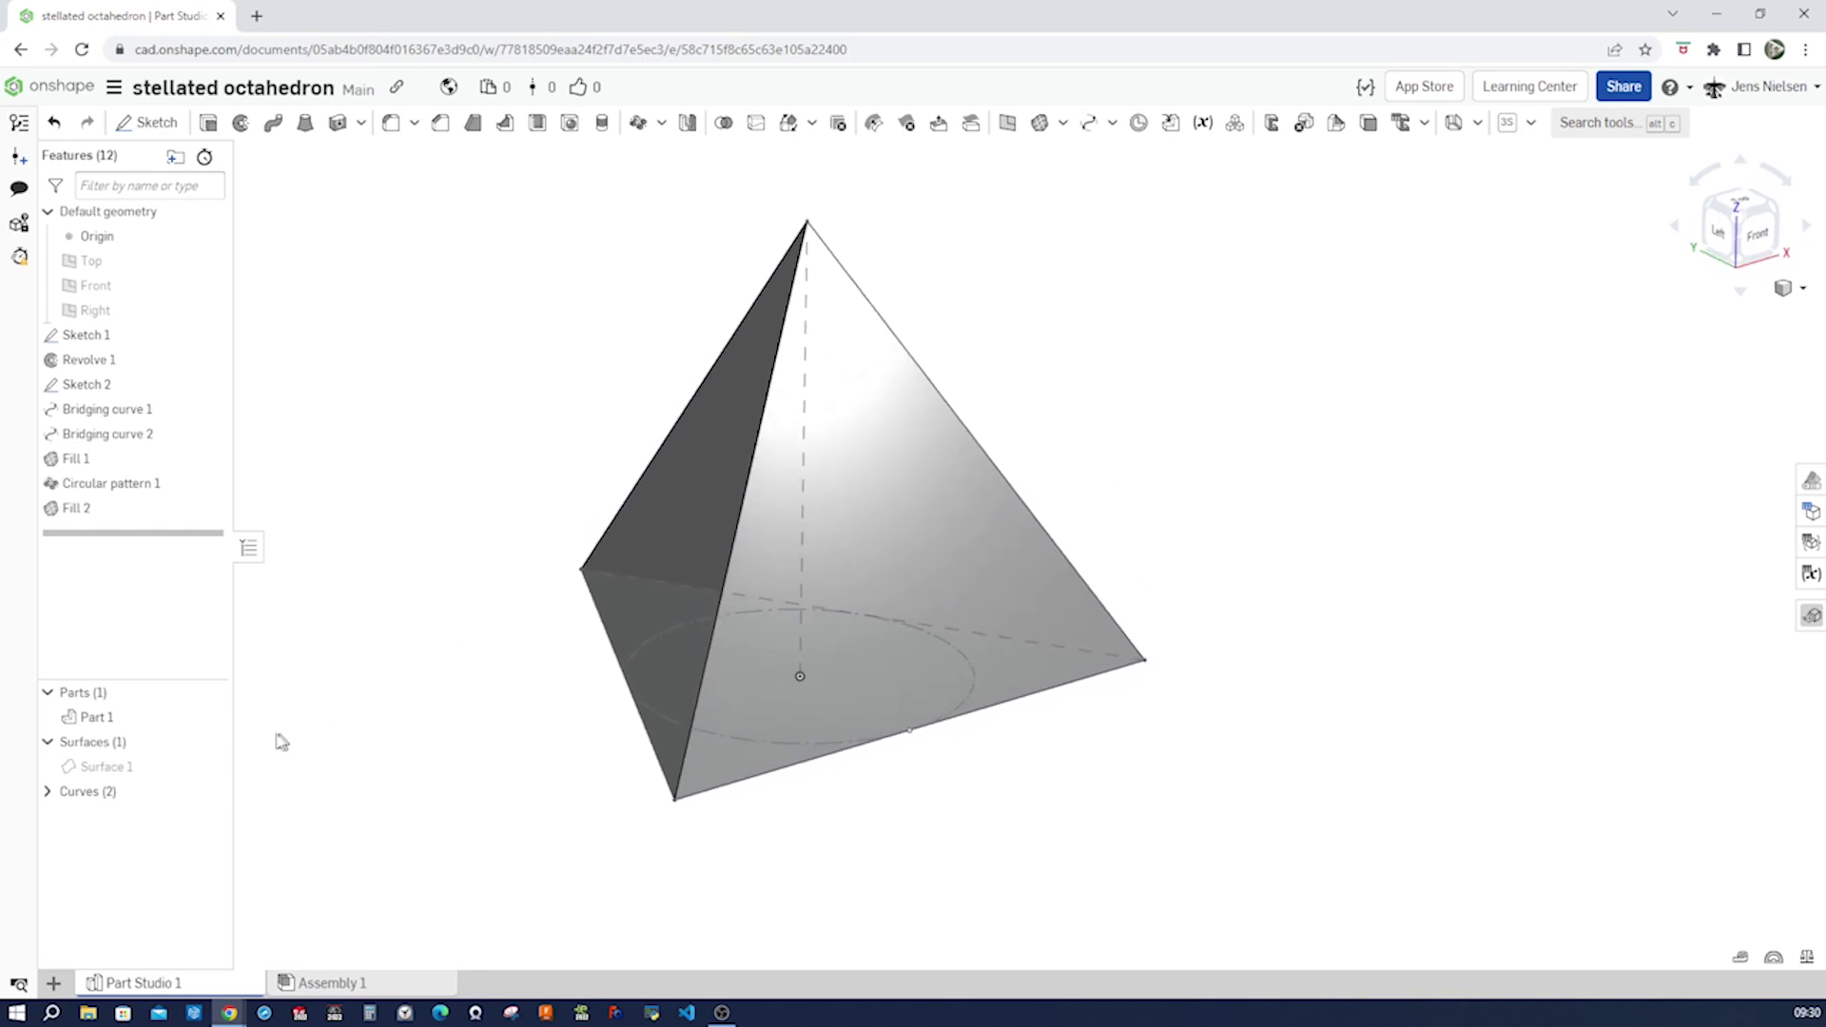
{"action": "right_click", "coordinate": [127, 721]}
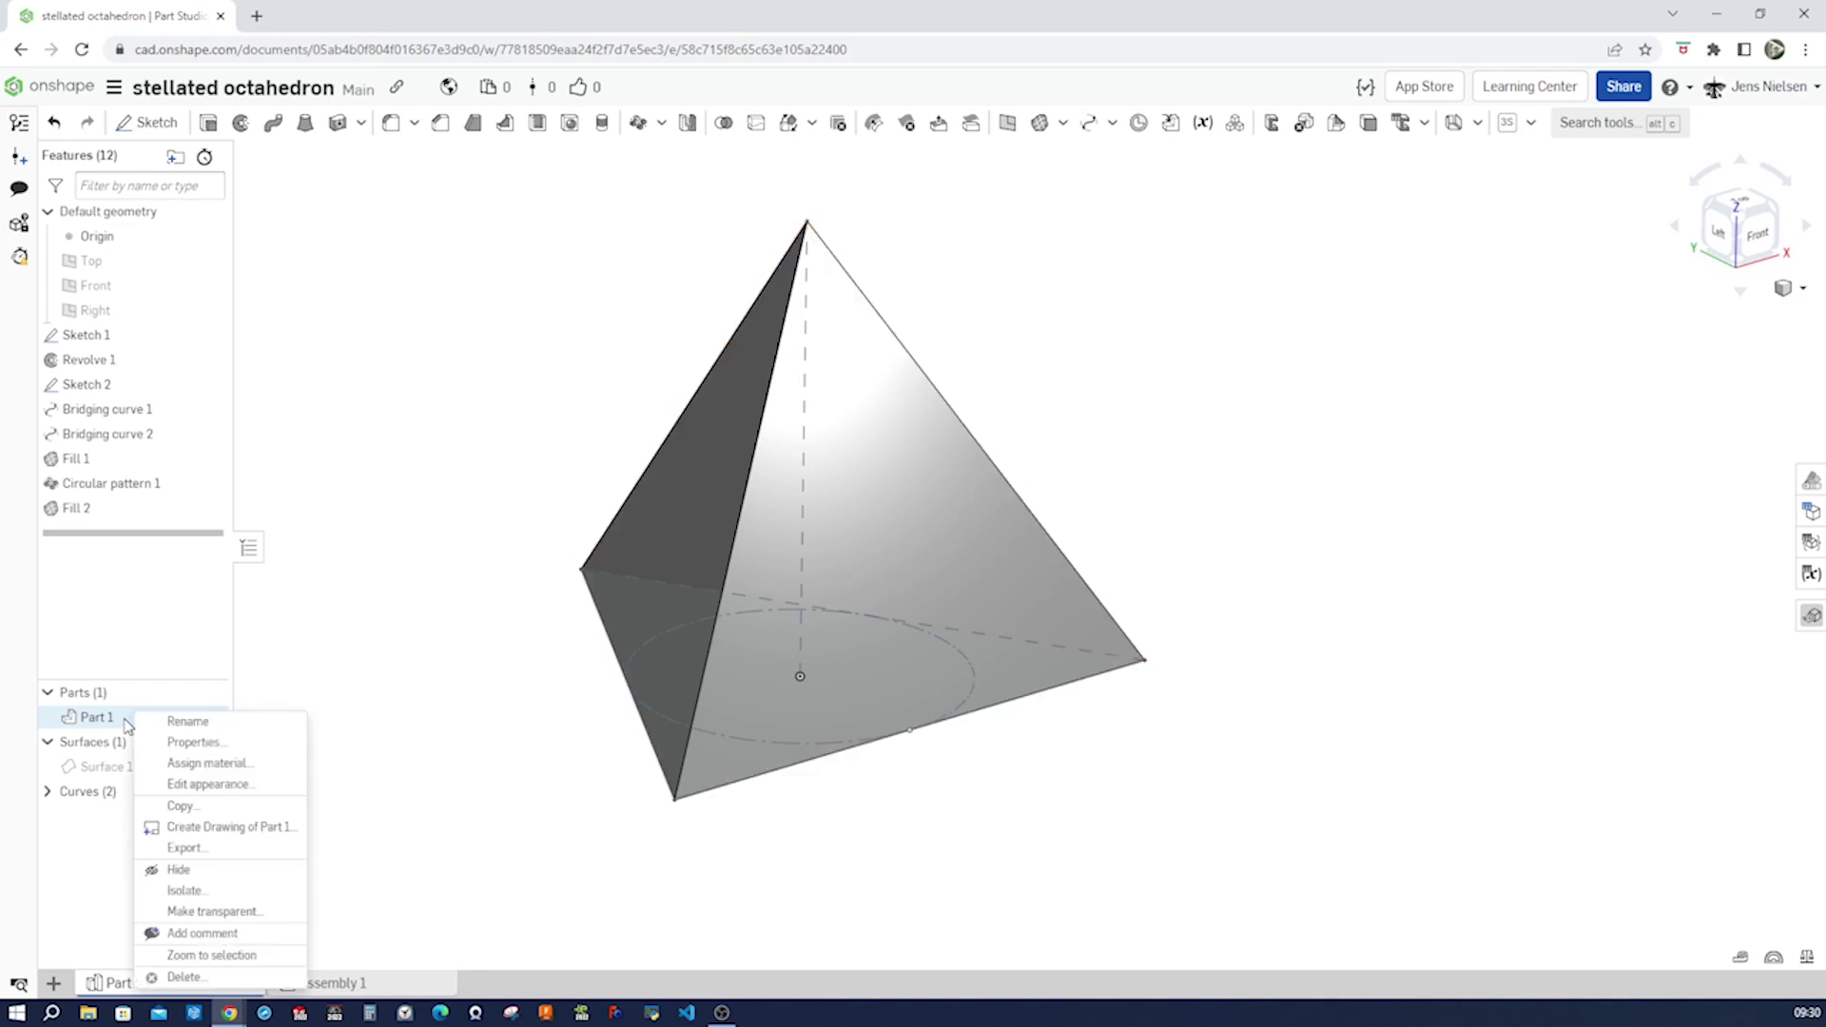
{"action": "left_click", "coordinate": [186, 723]}
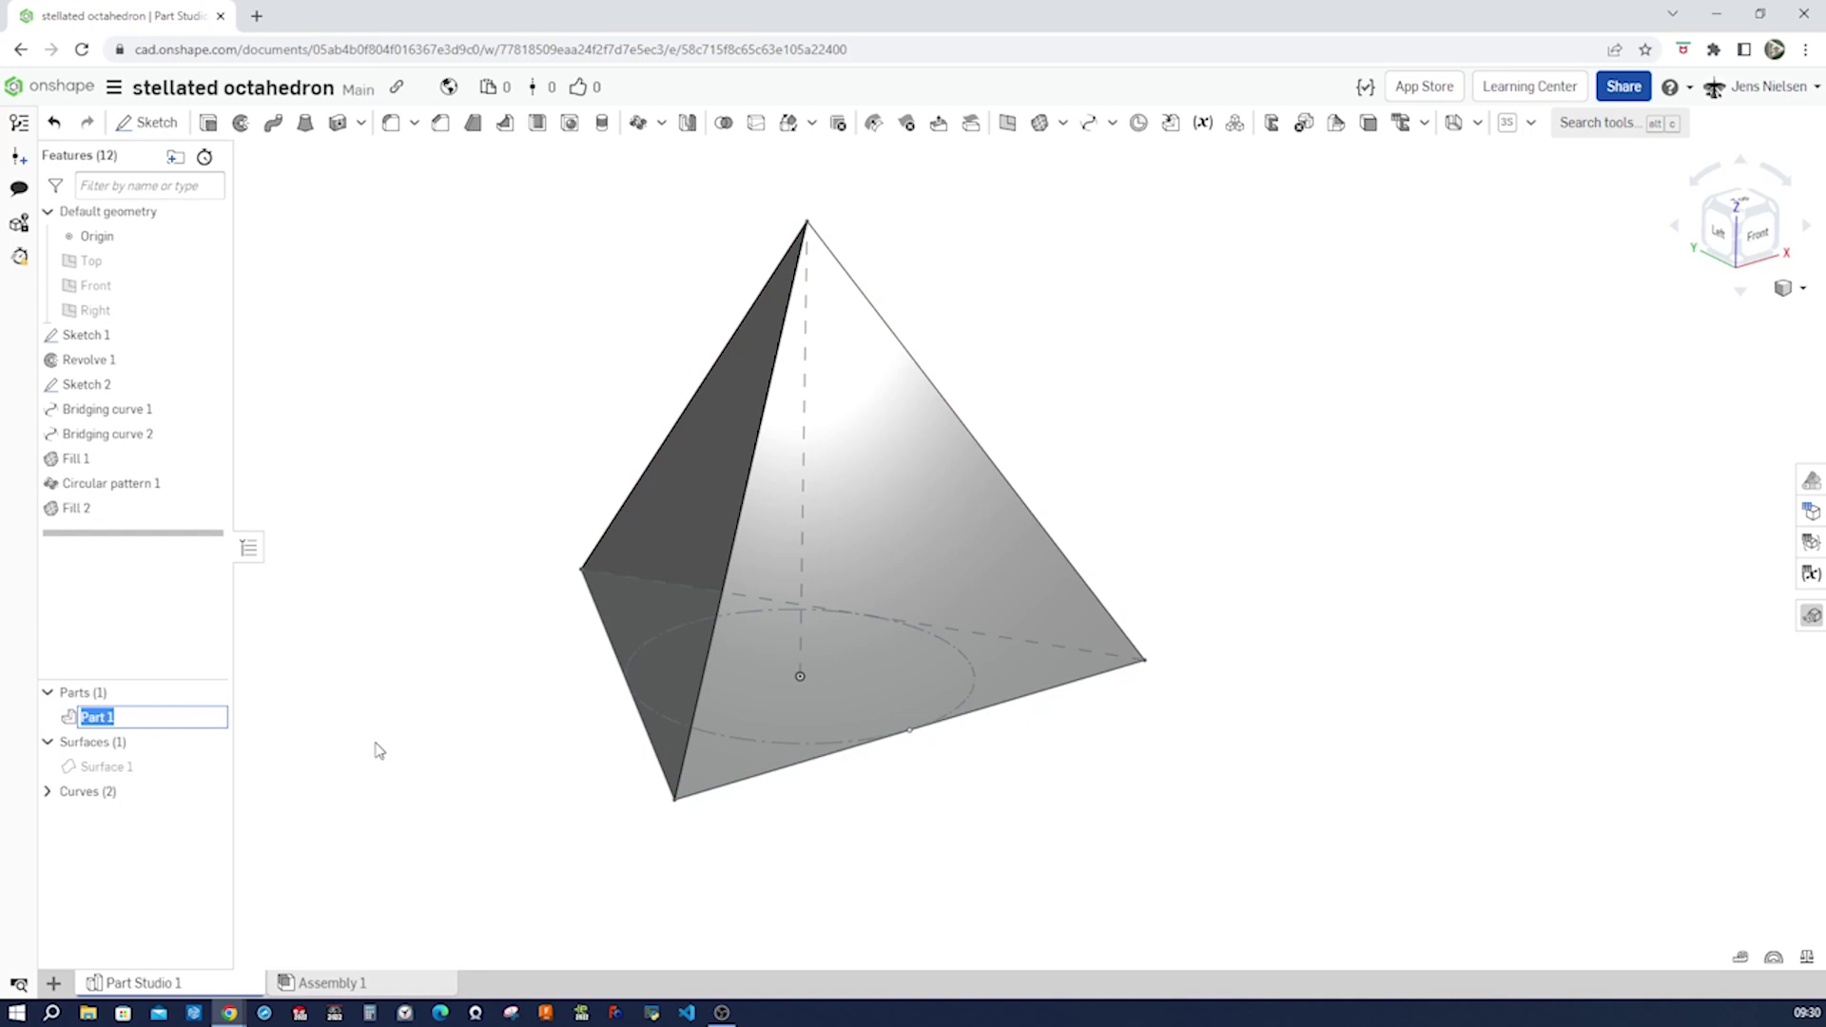
{"action": "type", "text": "green"}
{"action": "key", "text": "Return"}
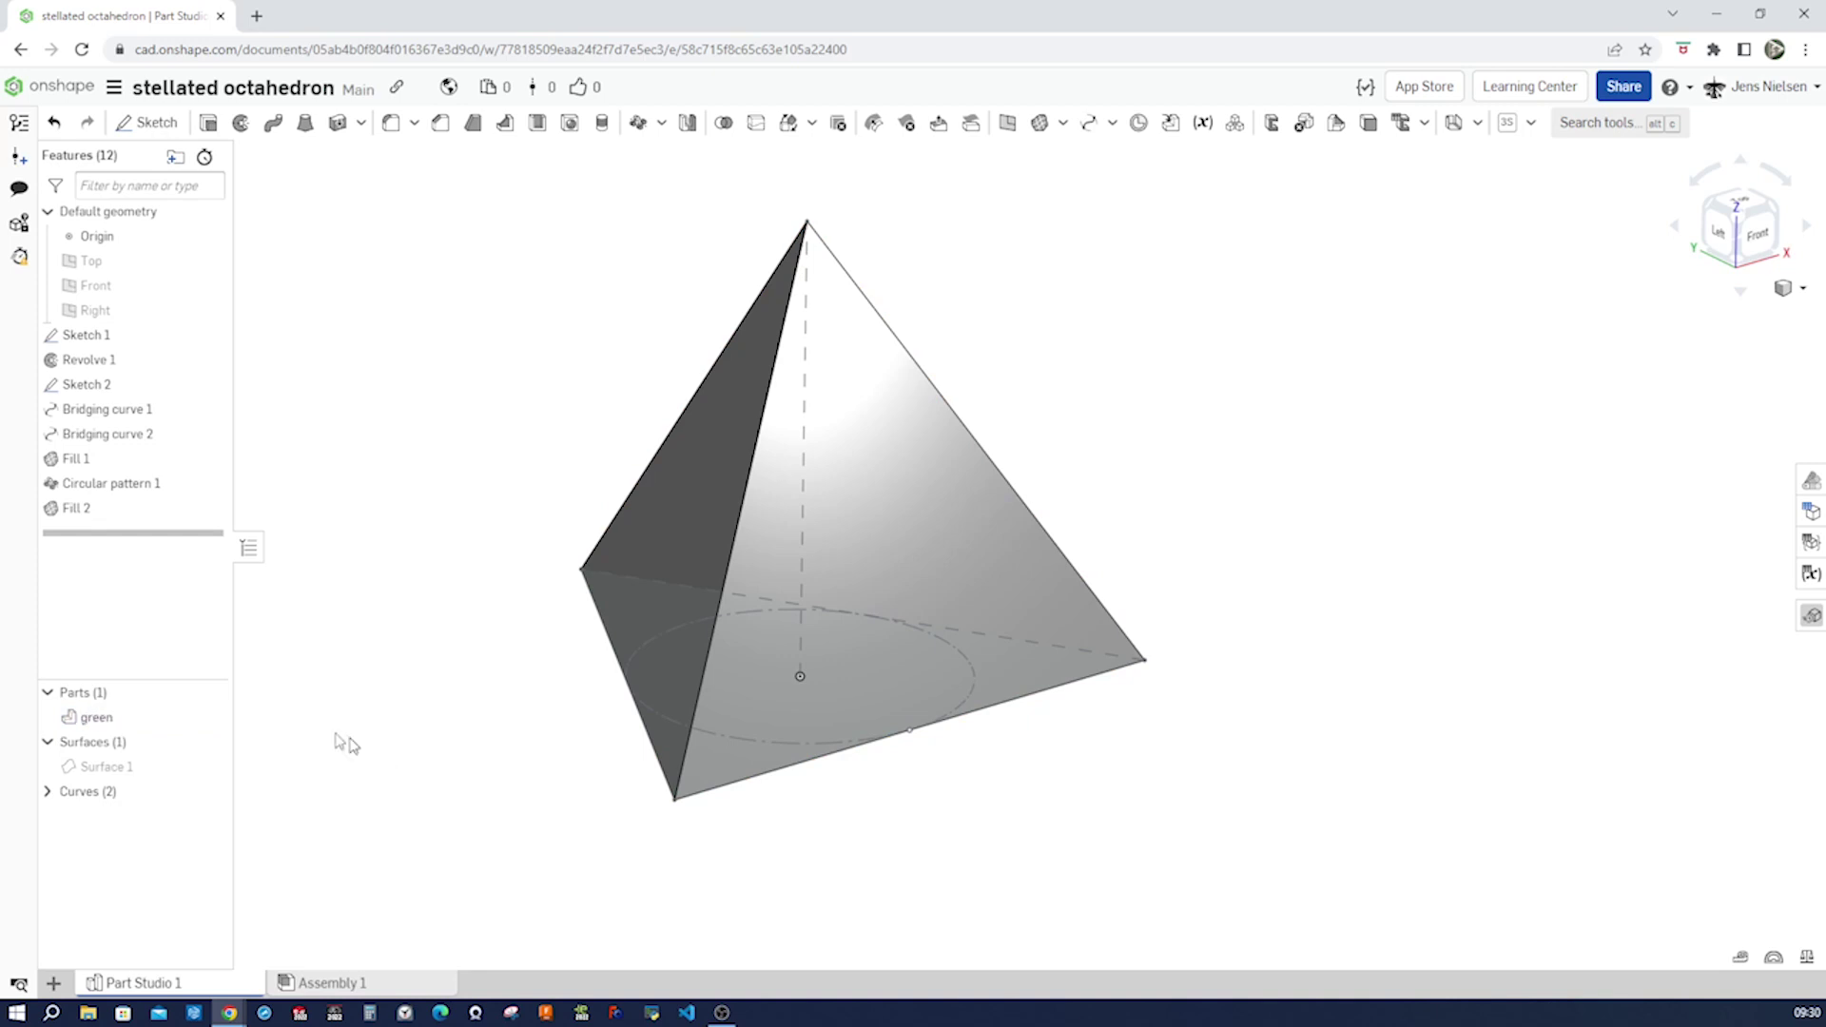
Step: Give the green part a light green appearance and view it from a lower angle
{"action": "right_click", "coordinate": [143, 719]}
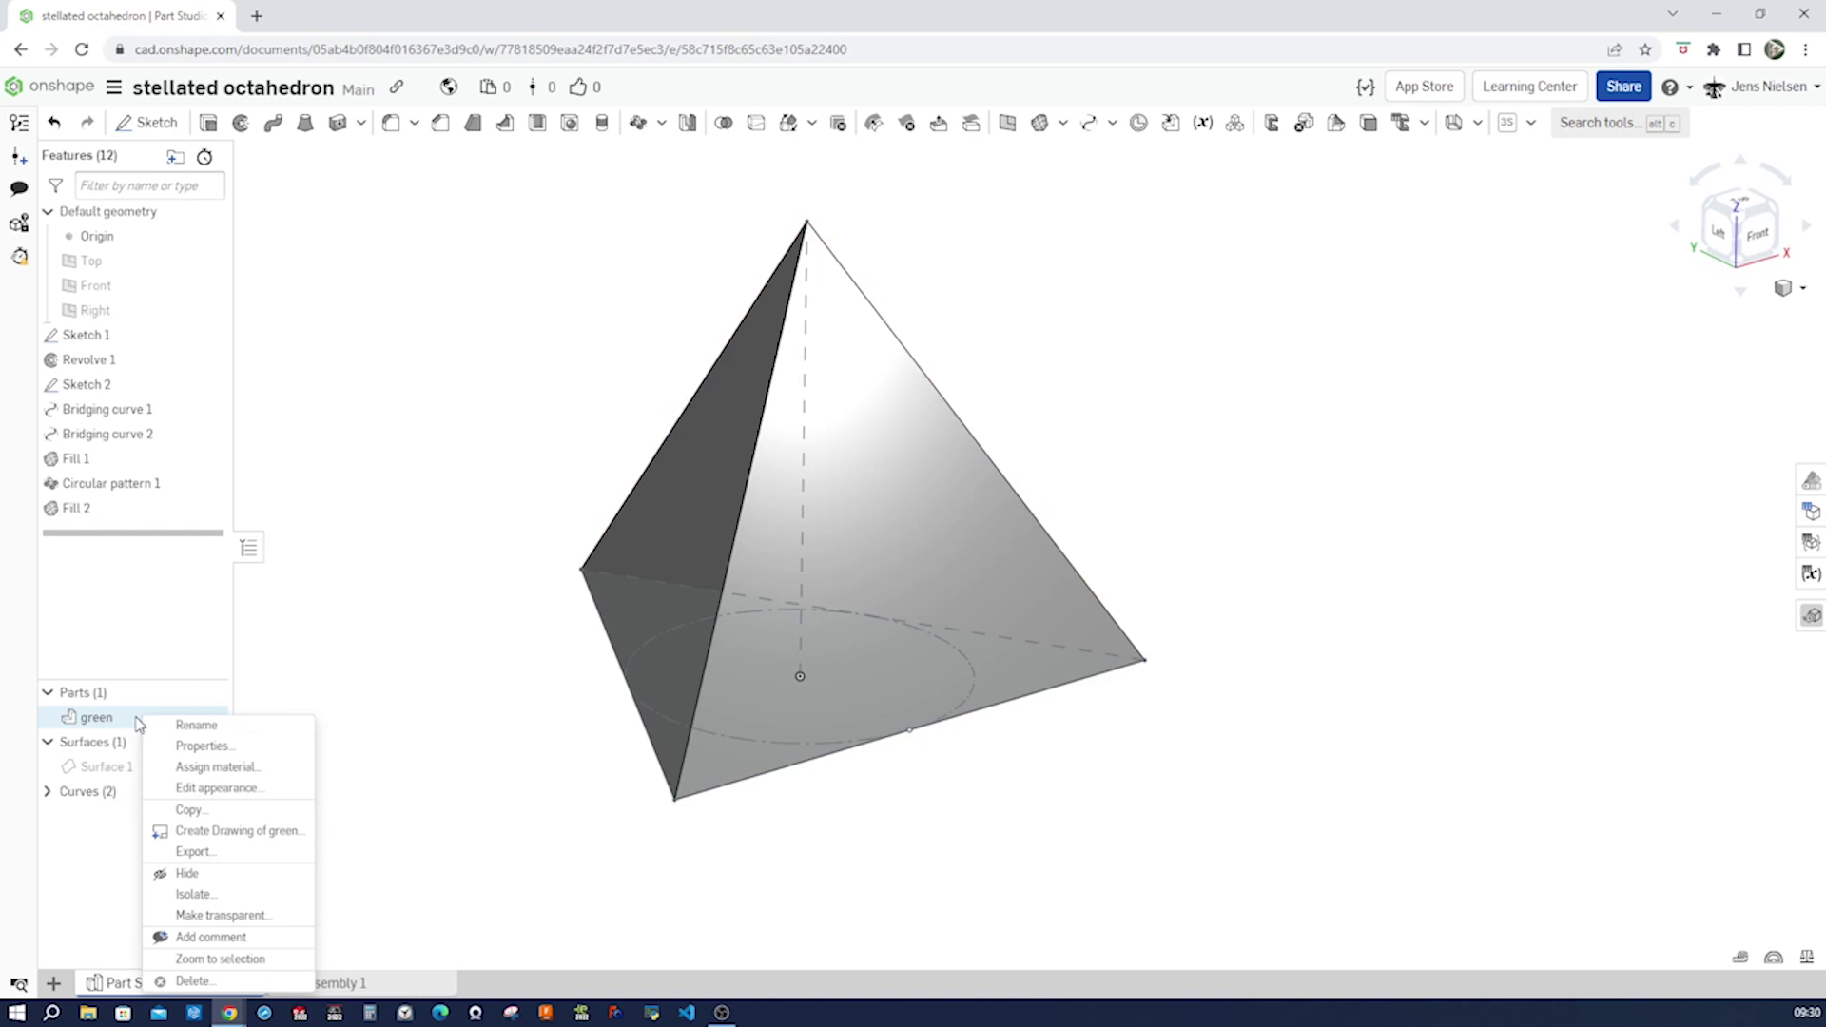
{"action": "left_click", "coordinate": [219, 789]}
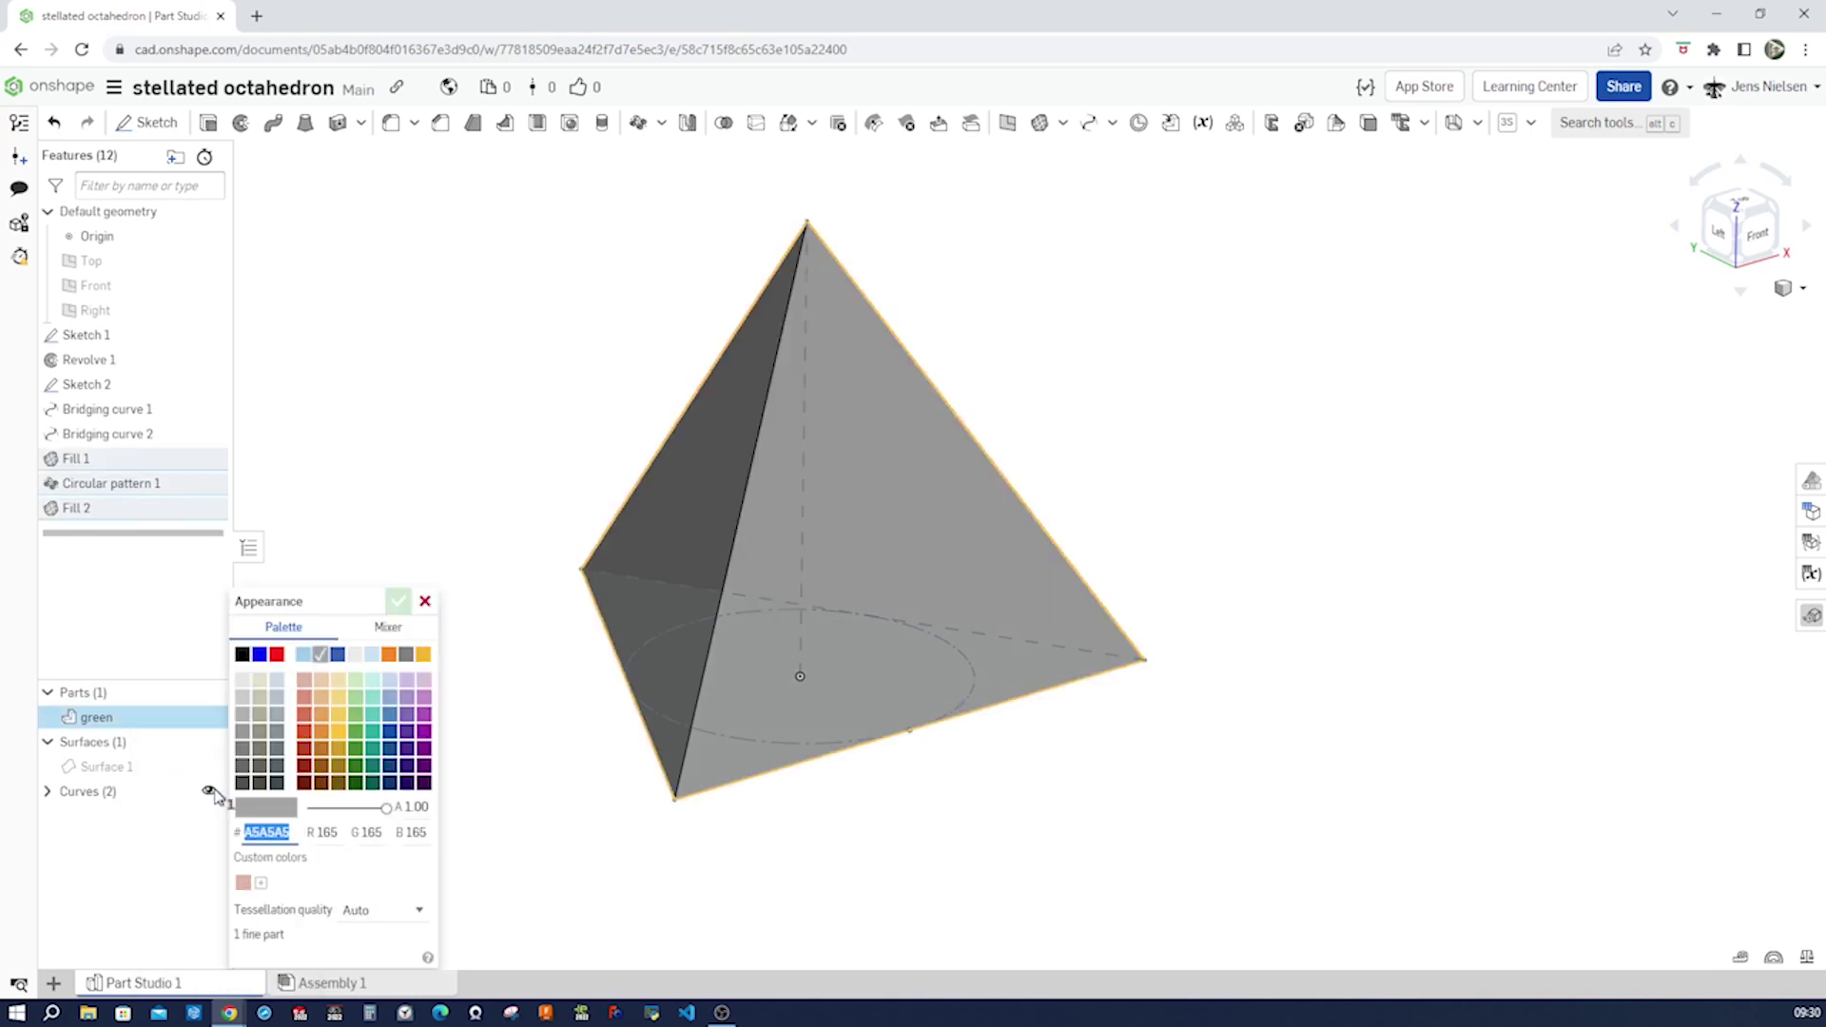
{"action": "left_click", "coordinate": [354, 714]}
{"action": "left_click", "coordinate": [397, 602]}
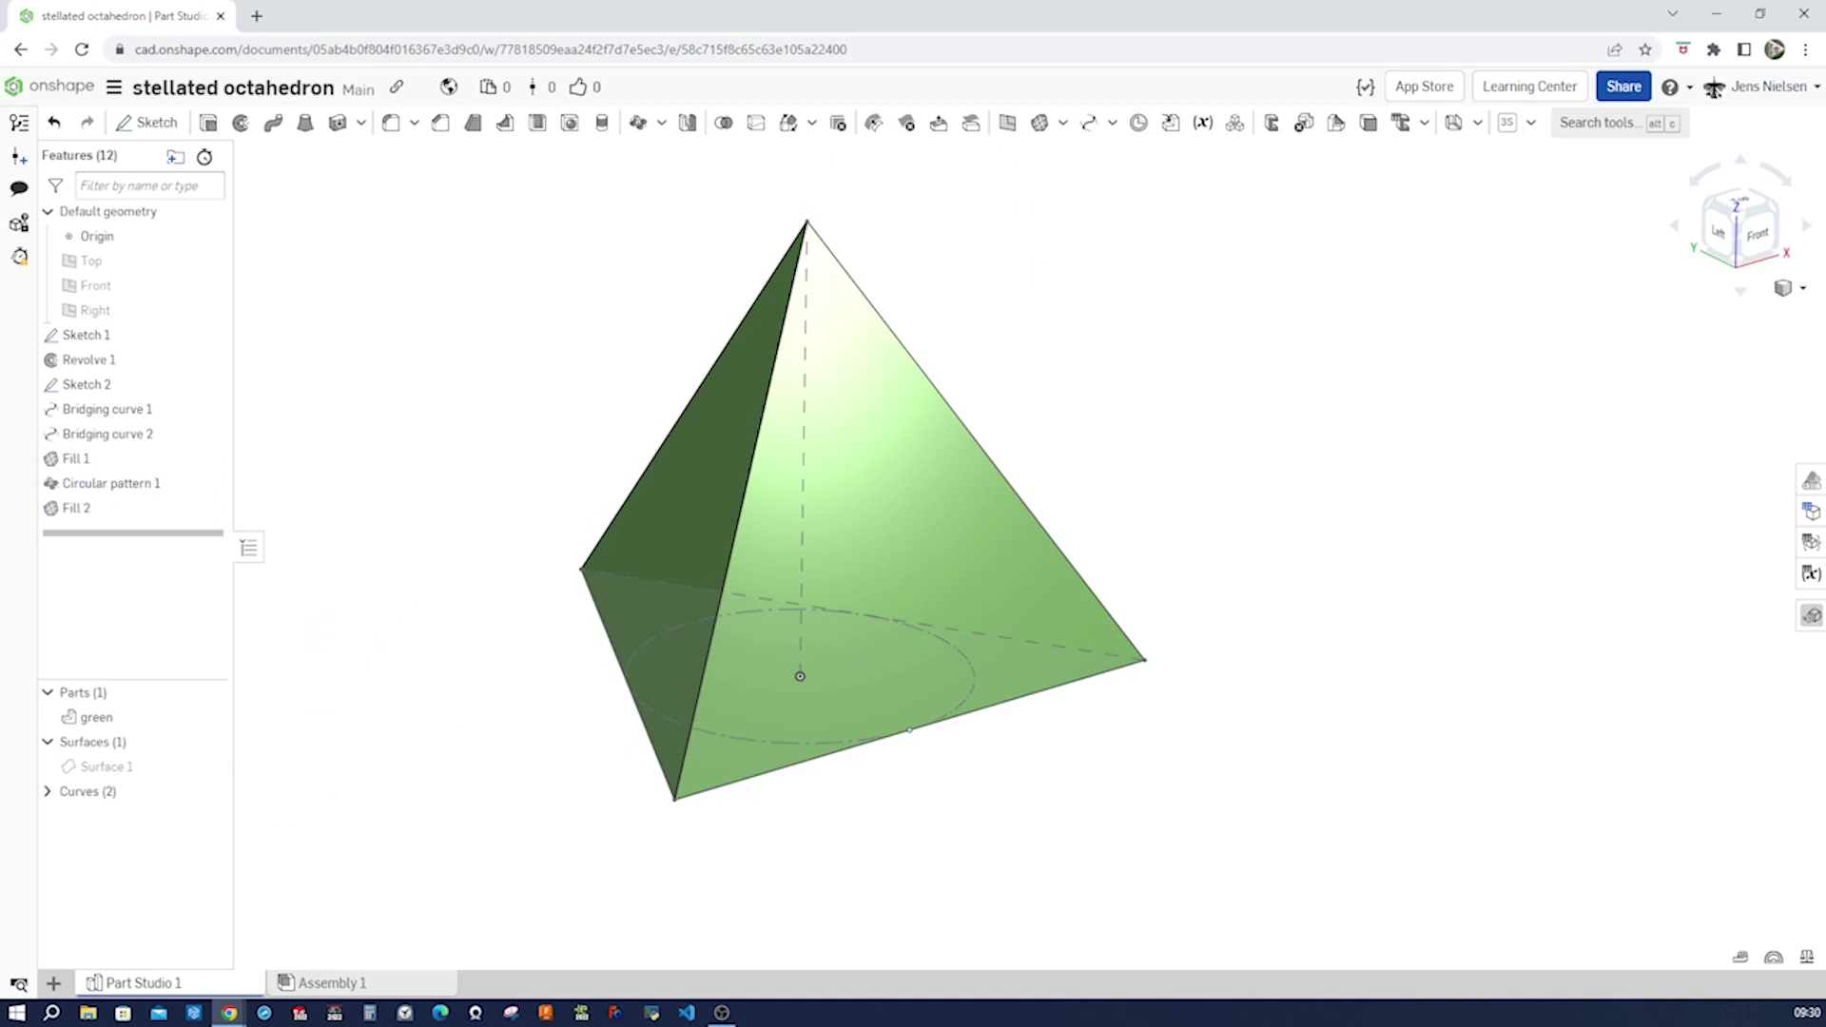
{"action": "left_click", "coordinate": [1252, 736]}
{"action": "right_click_drag", "start_coordinate": [1252, 736], "coordinate": [1219, 741]}
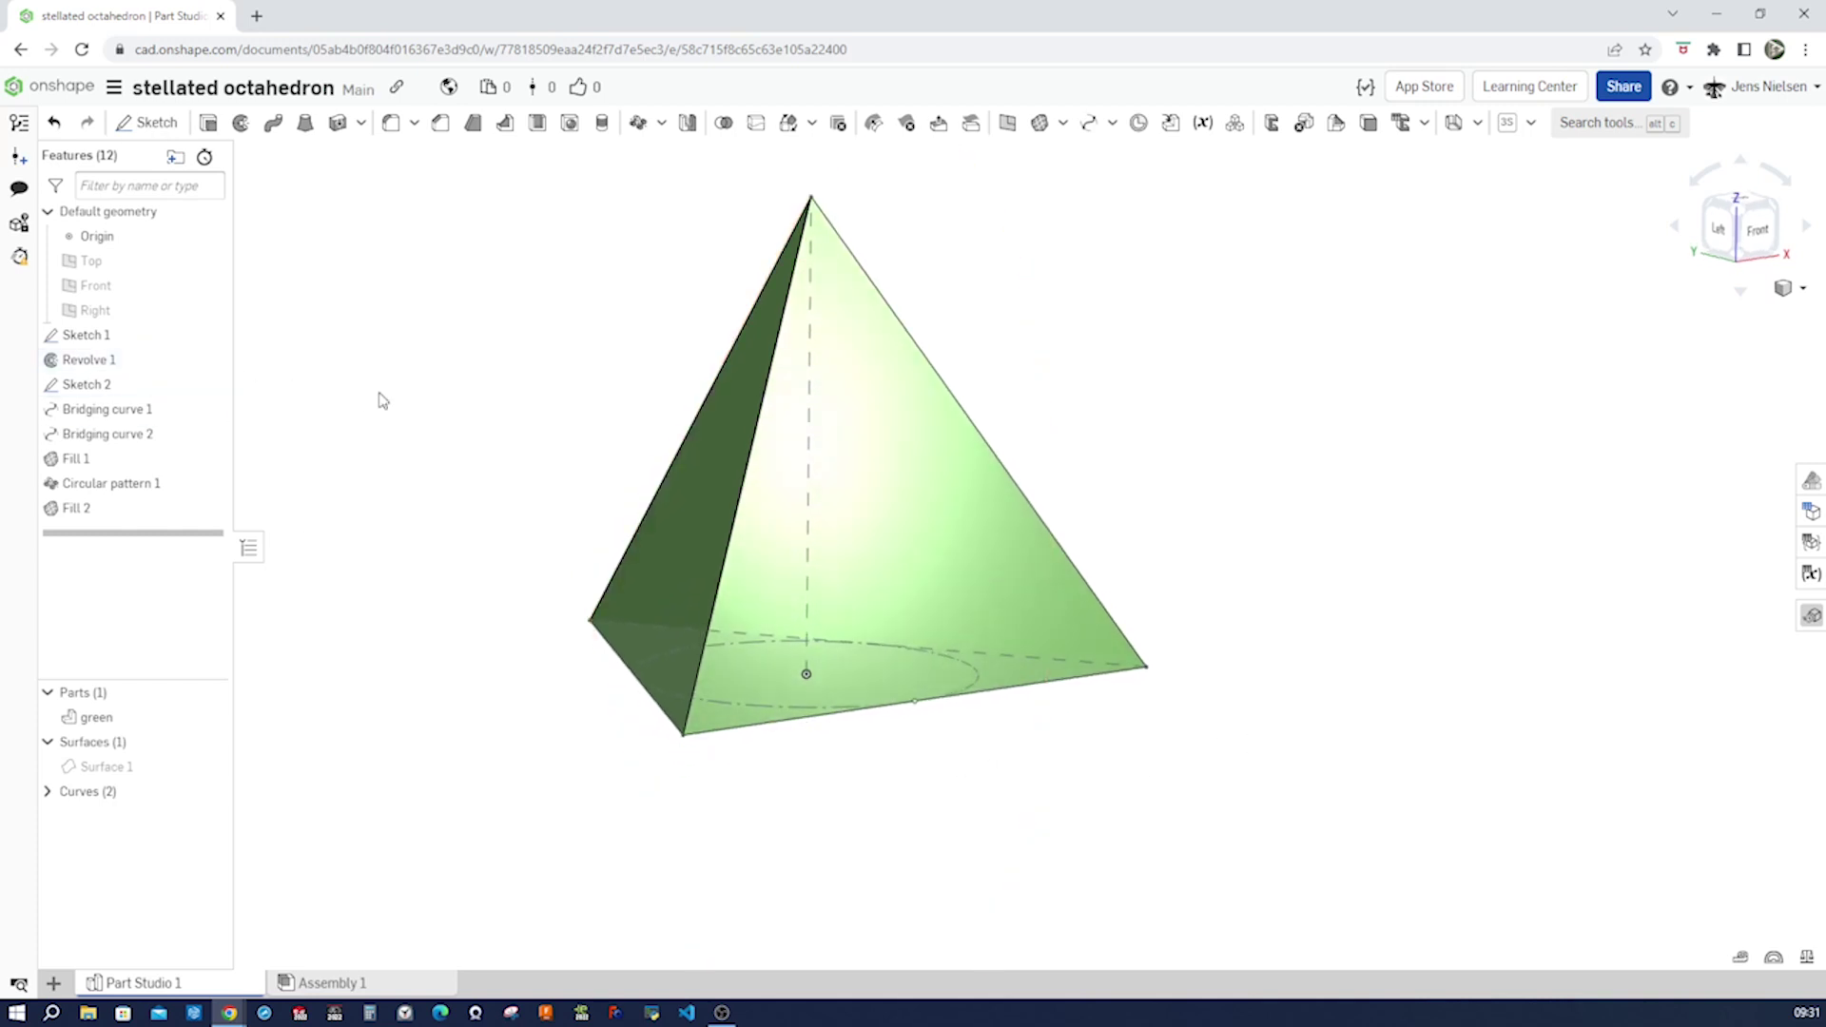
Step: Hide Sketch 1 and Sketch 2
{"action": "left_click", "coordinate": [209, 335]}
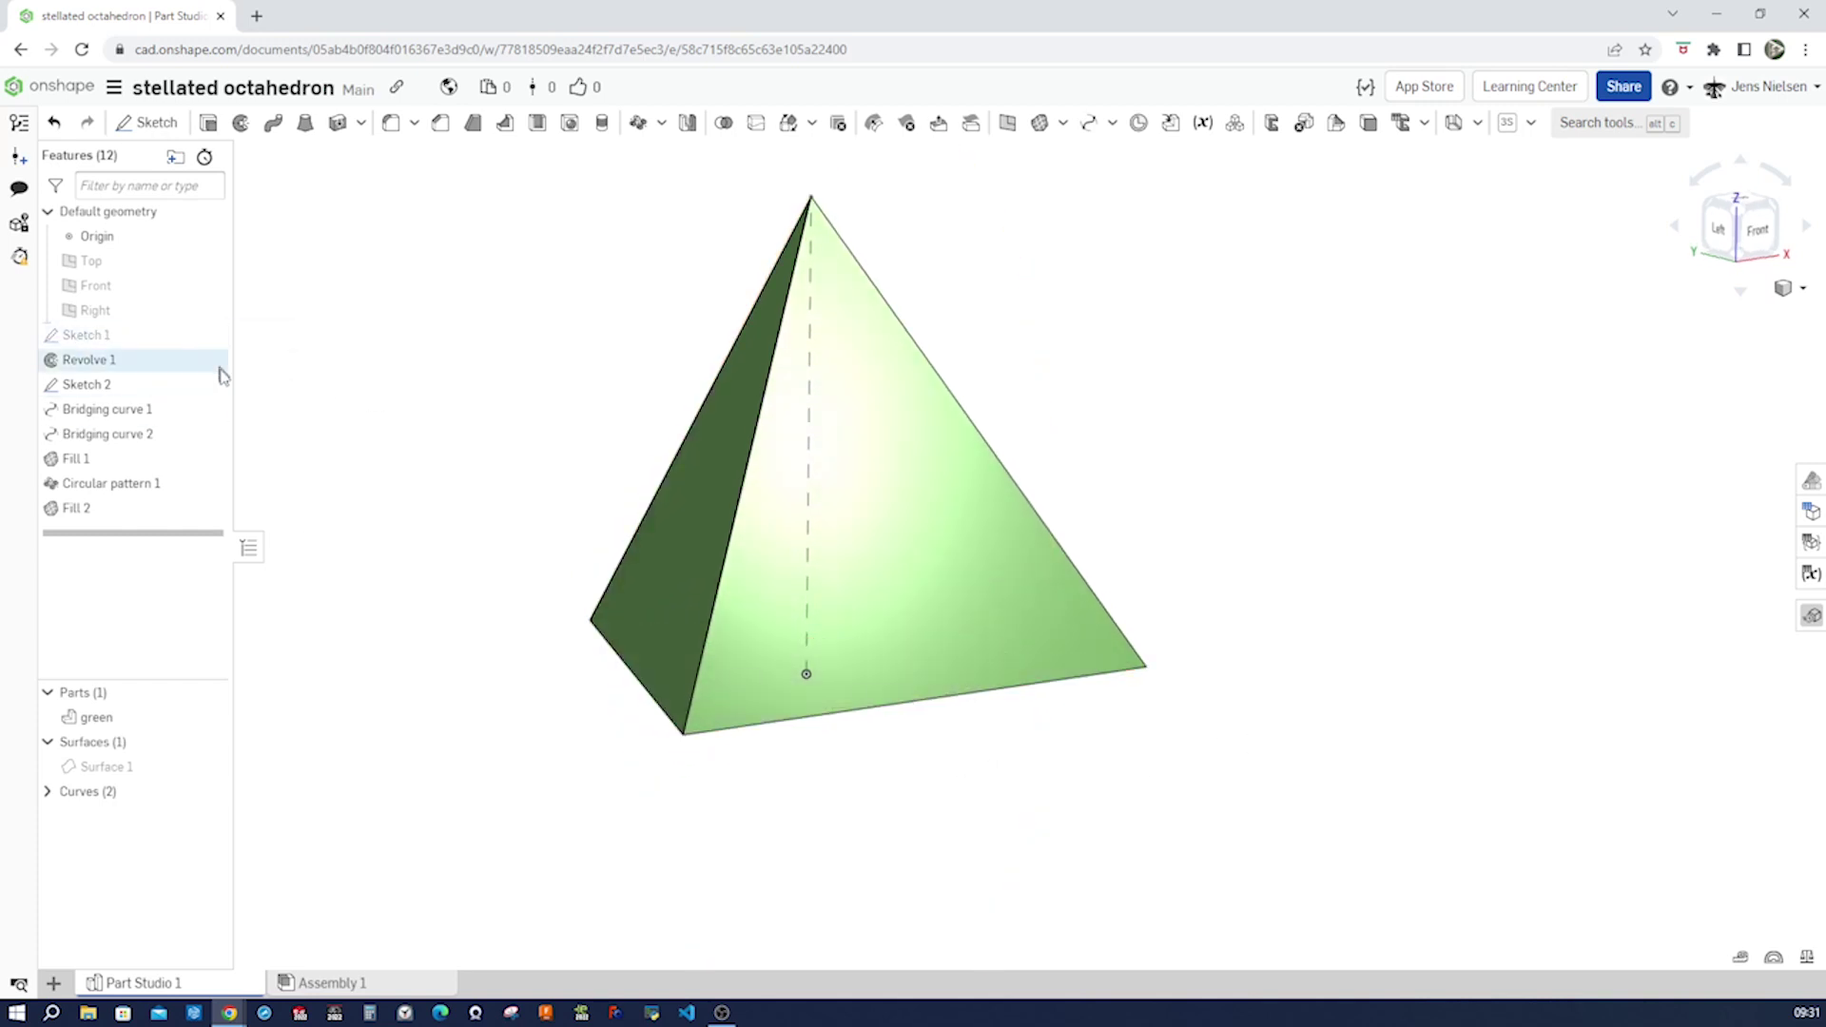
{"action": "left_click", "coordinate": [209, 384]}
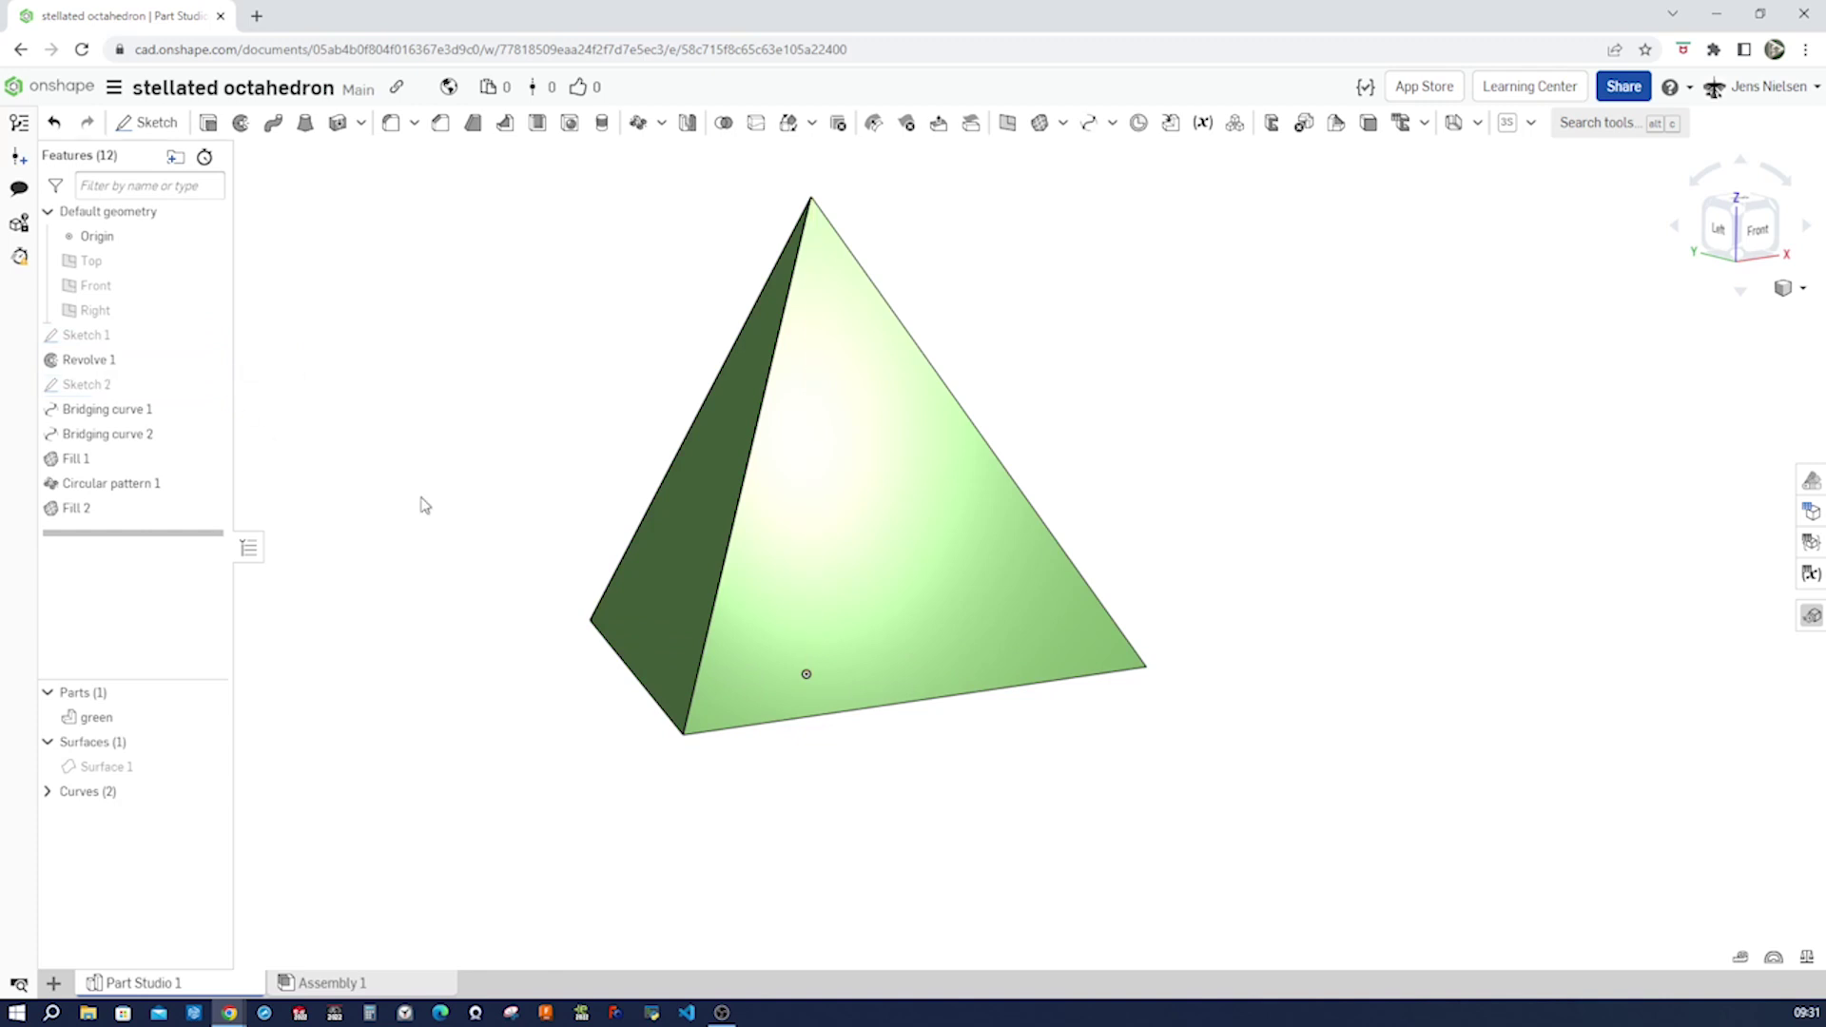
{"action": "key", "text": "Right"}
{"action": "key", "text": "Right"}
{"action": "key", "text": "Right"}
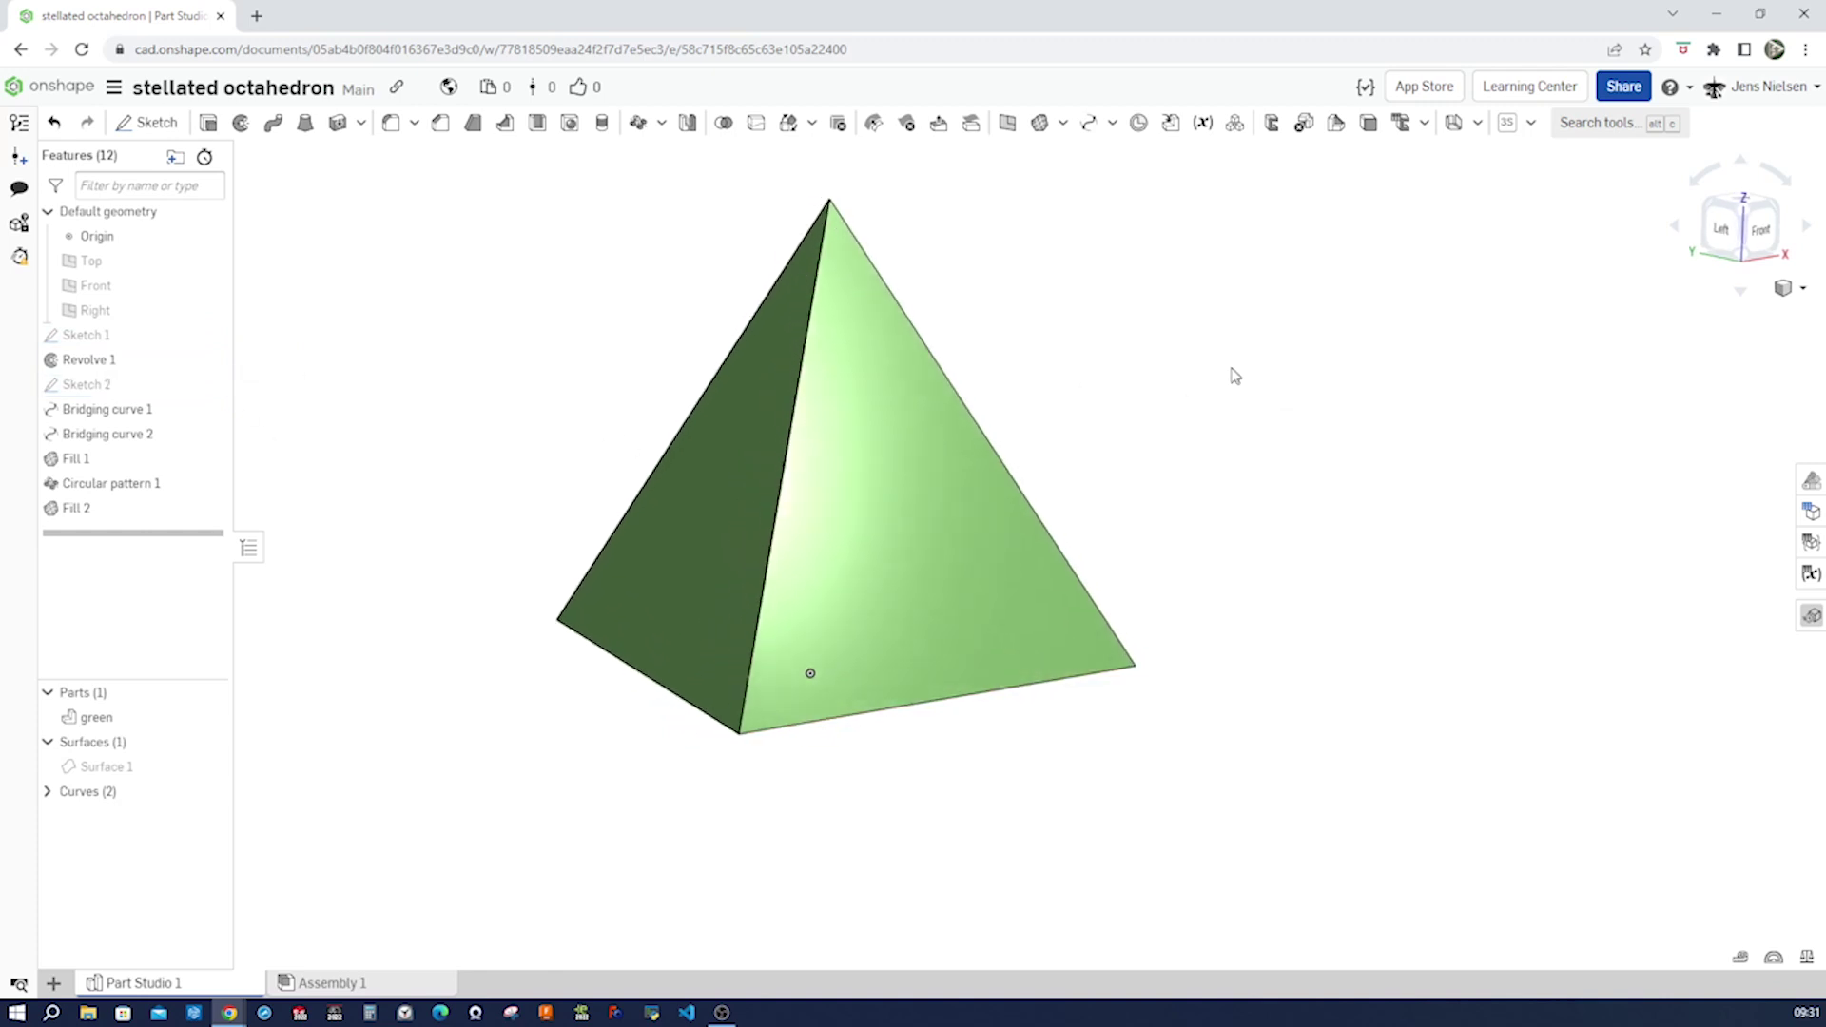
Step: Create Plane 1 parallel to the bottom face, through a point on a sloping edge
{"action": "left_click", "coordinate": [1007, 122]}
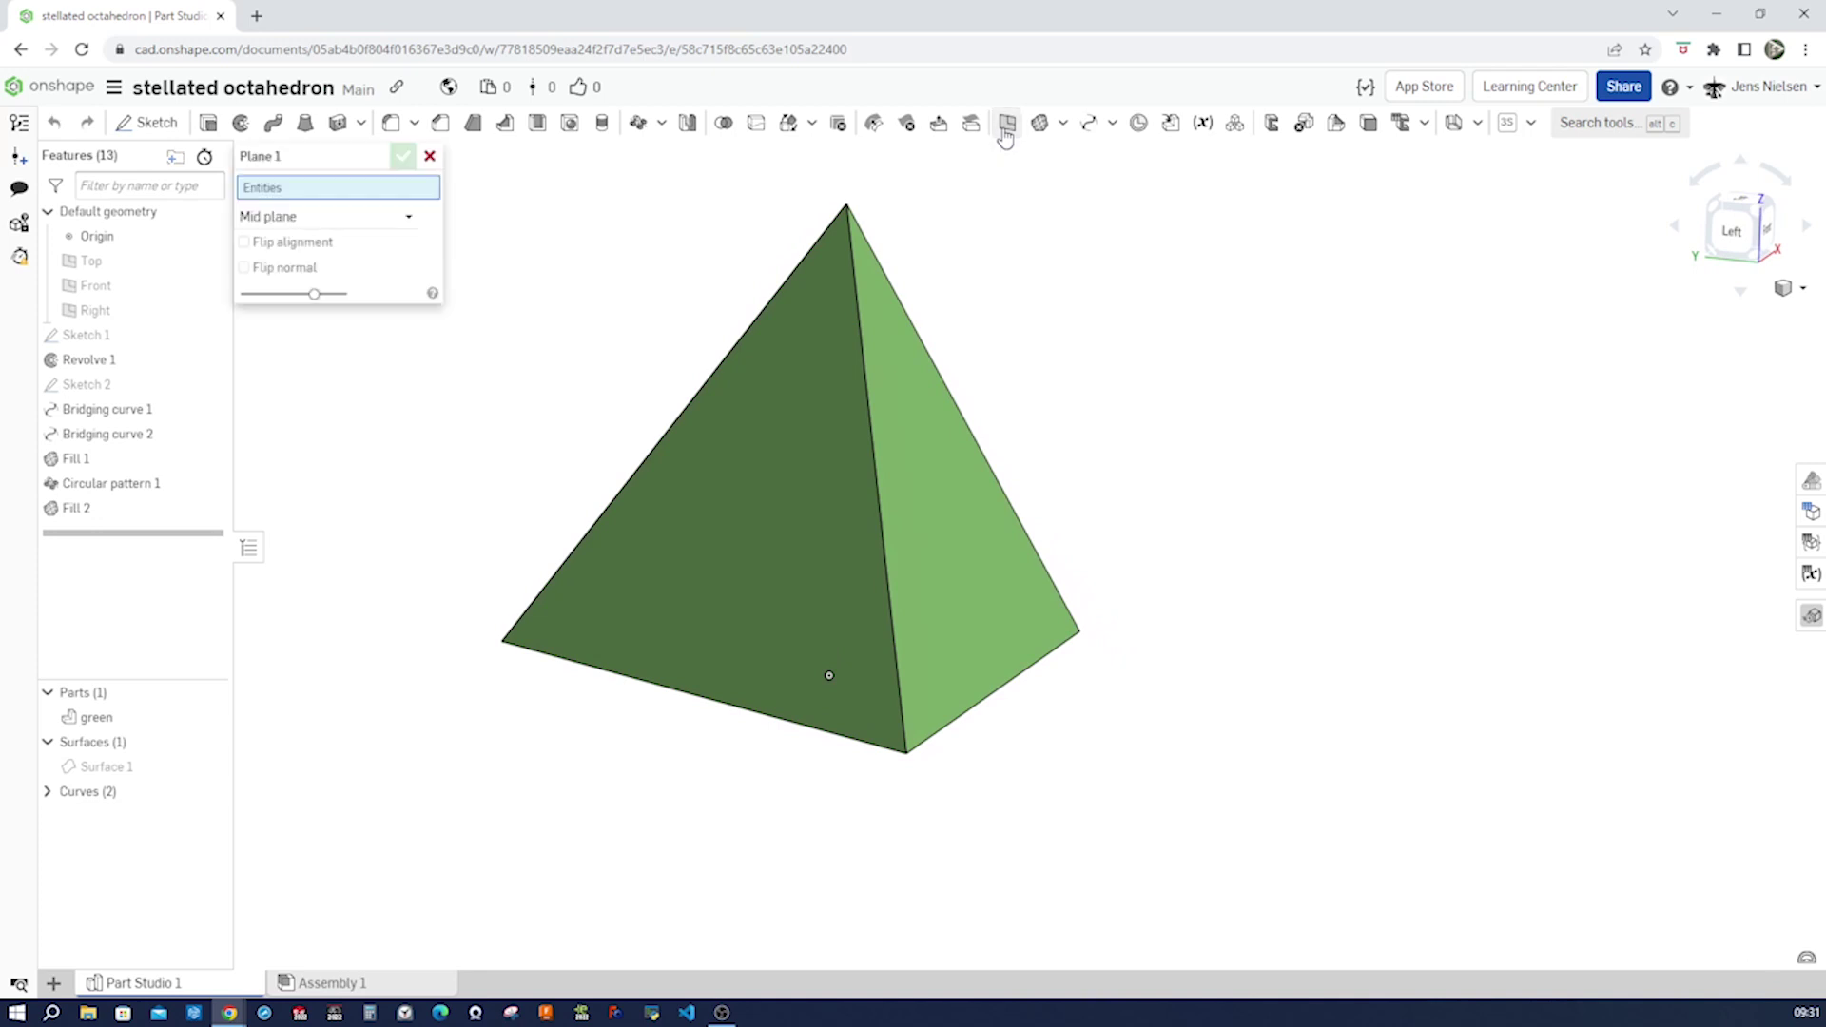
{"action": "left_click", "coordinate": [409, 222]}
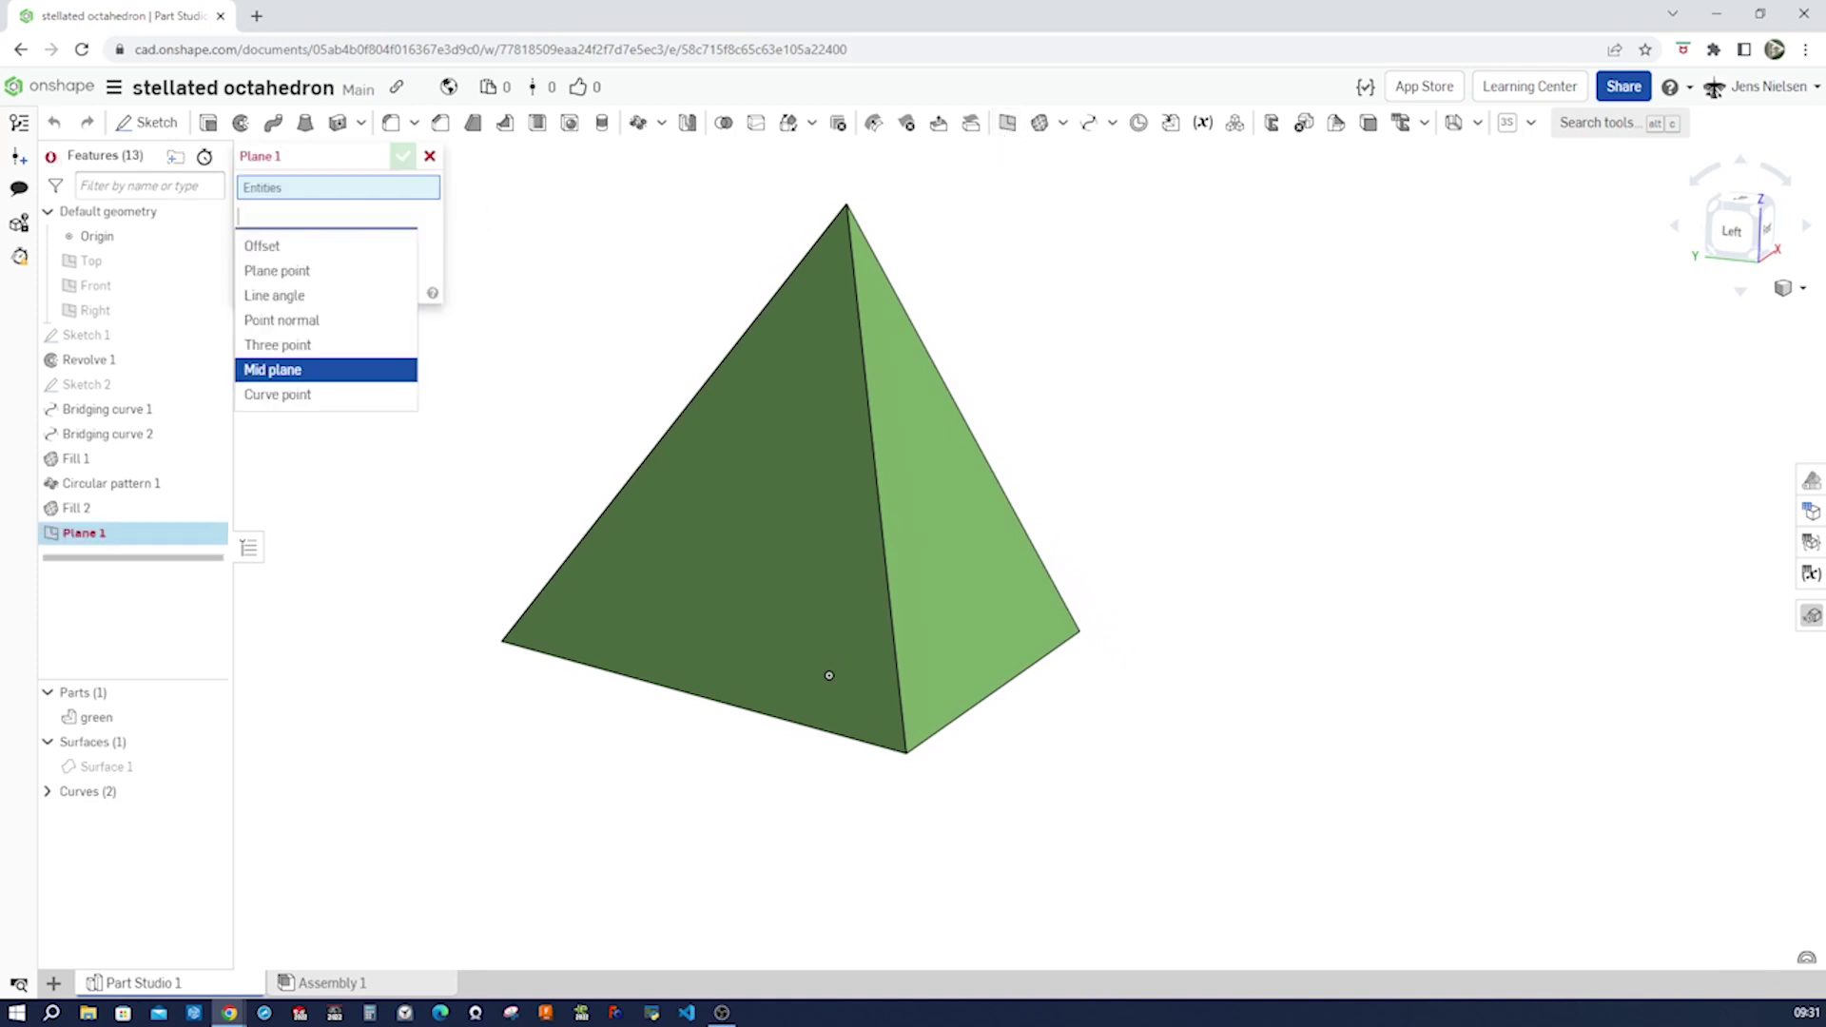
{"action": "left_click", "coordinate": [326, 273]}
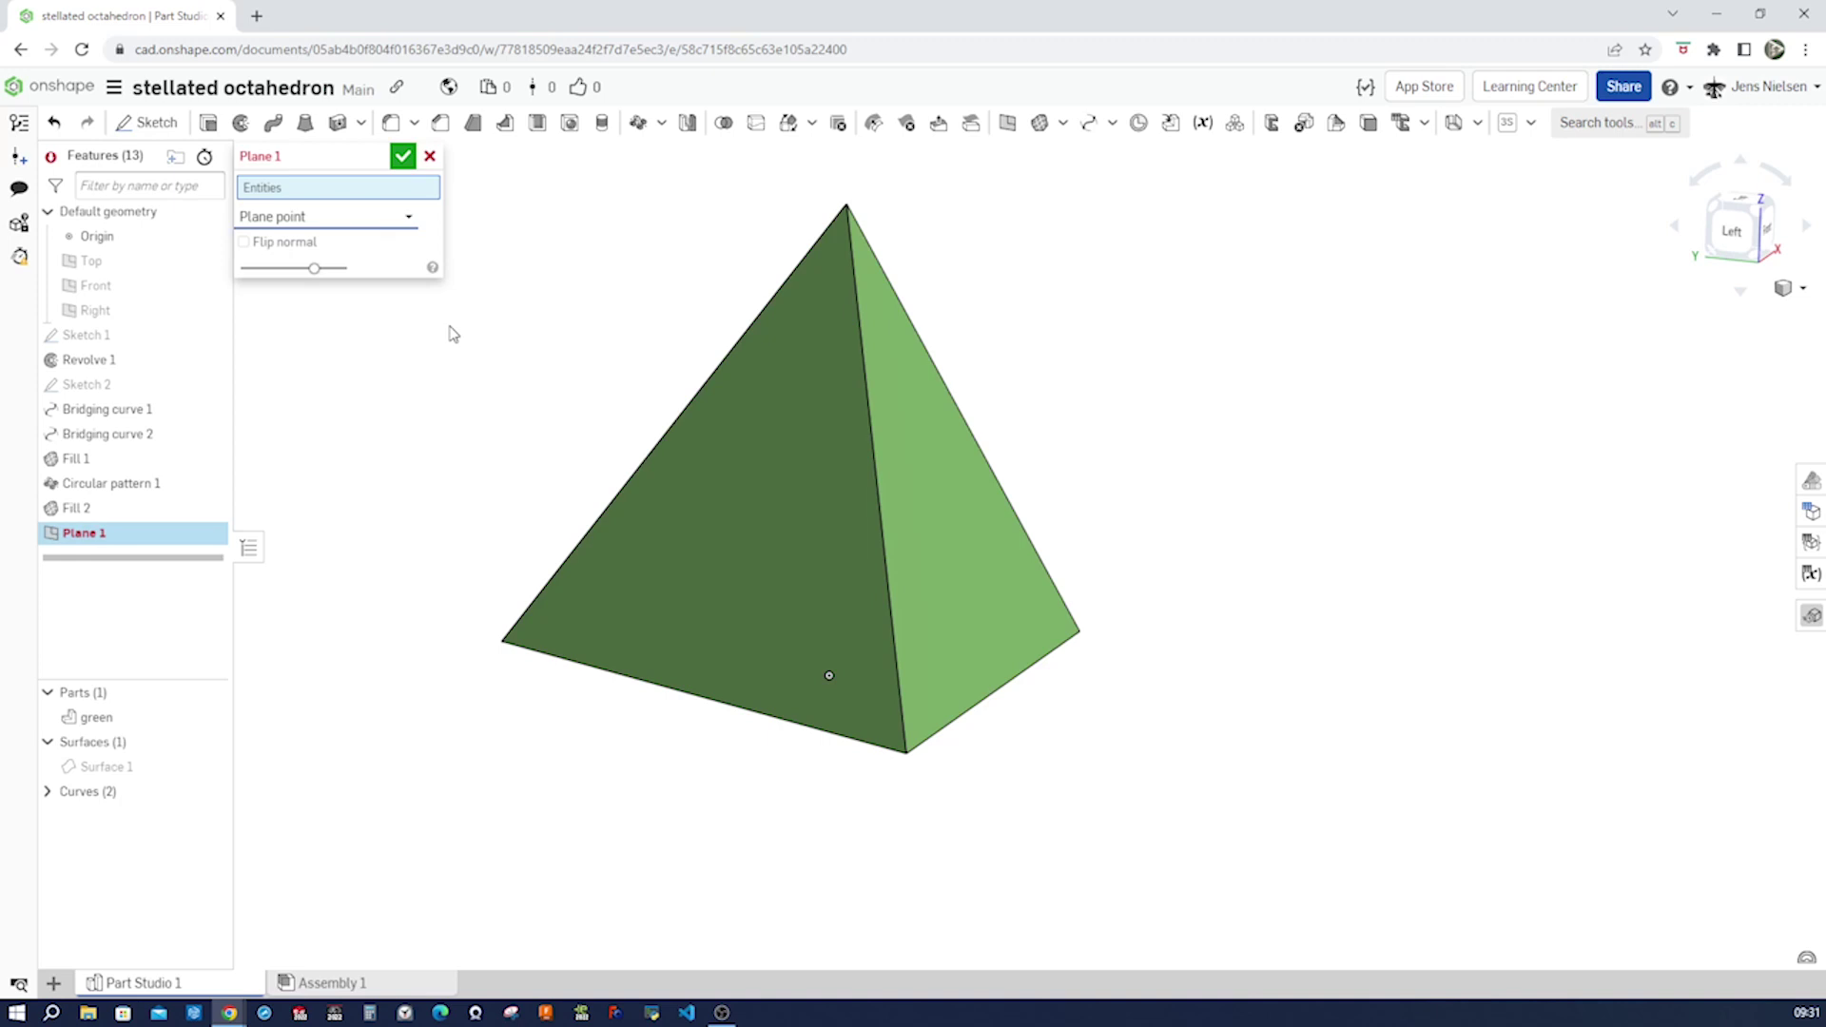
{"action": "right_click_drag", "start_coordinate": [453, 333], "coordinate": [664, 640]}
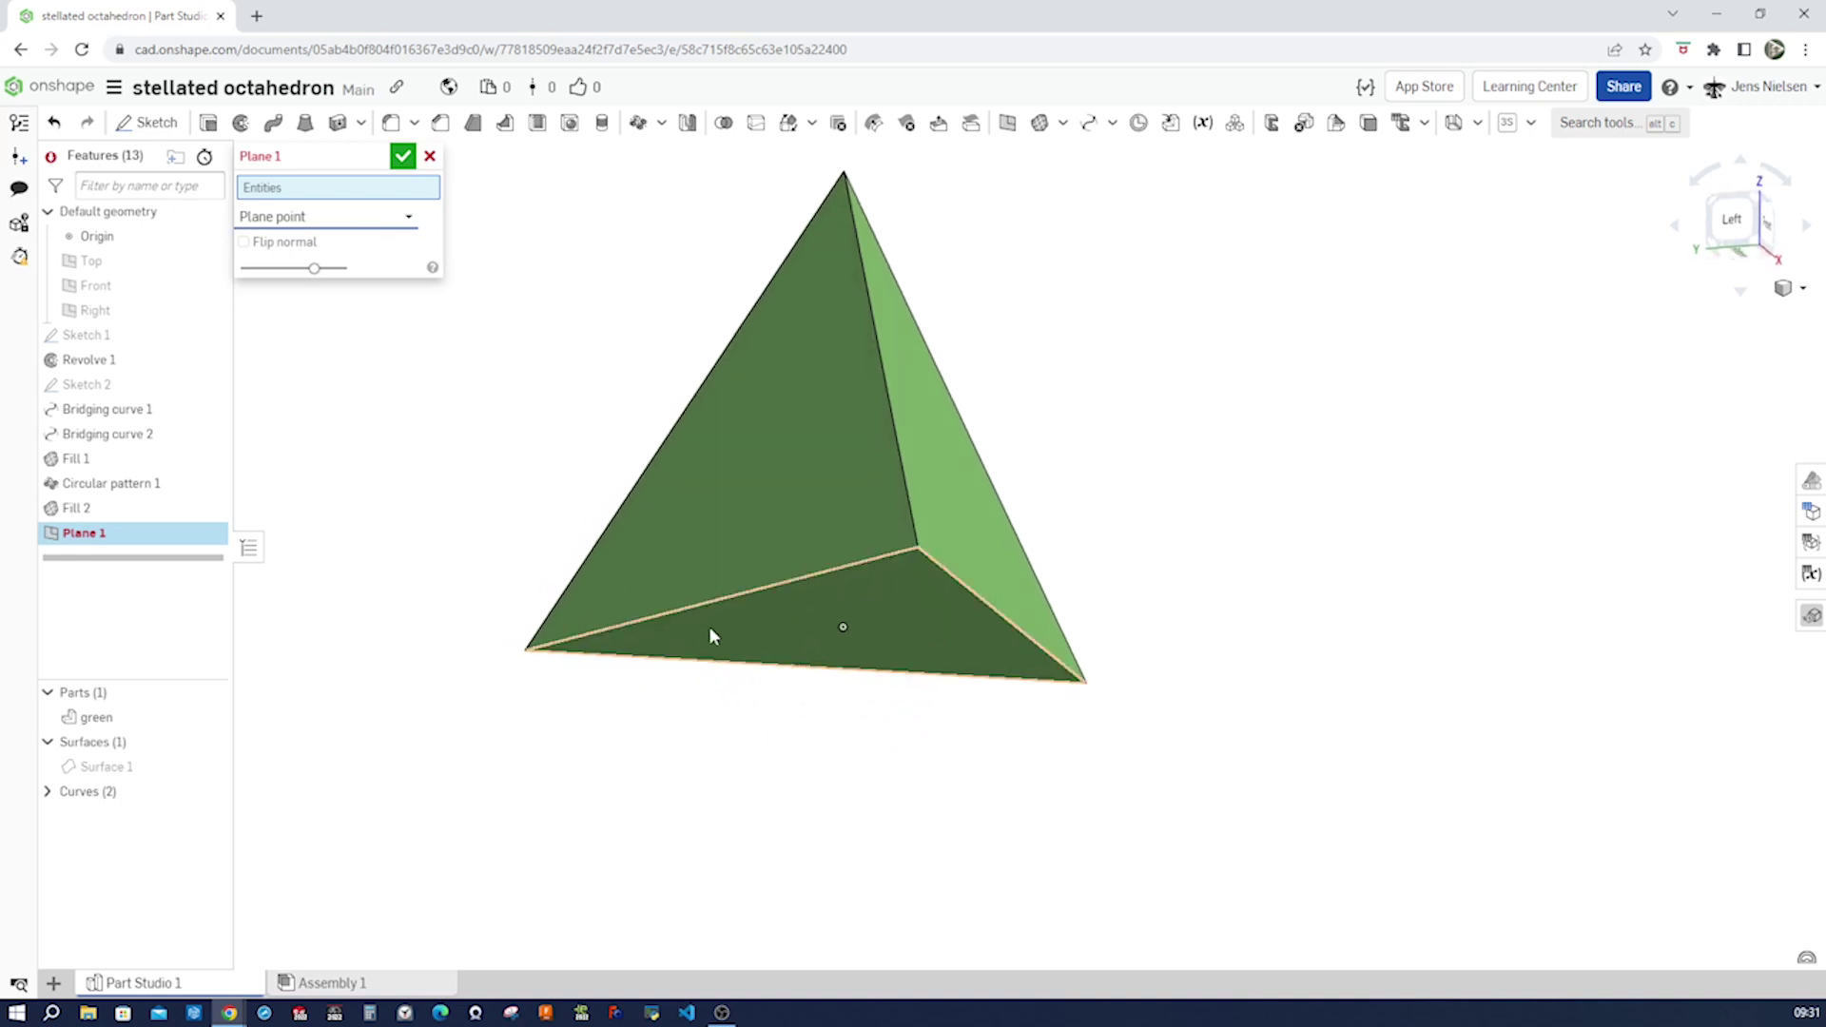
{"action": "left_click", "coordinate": [711, 635]}
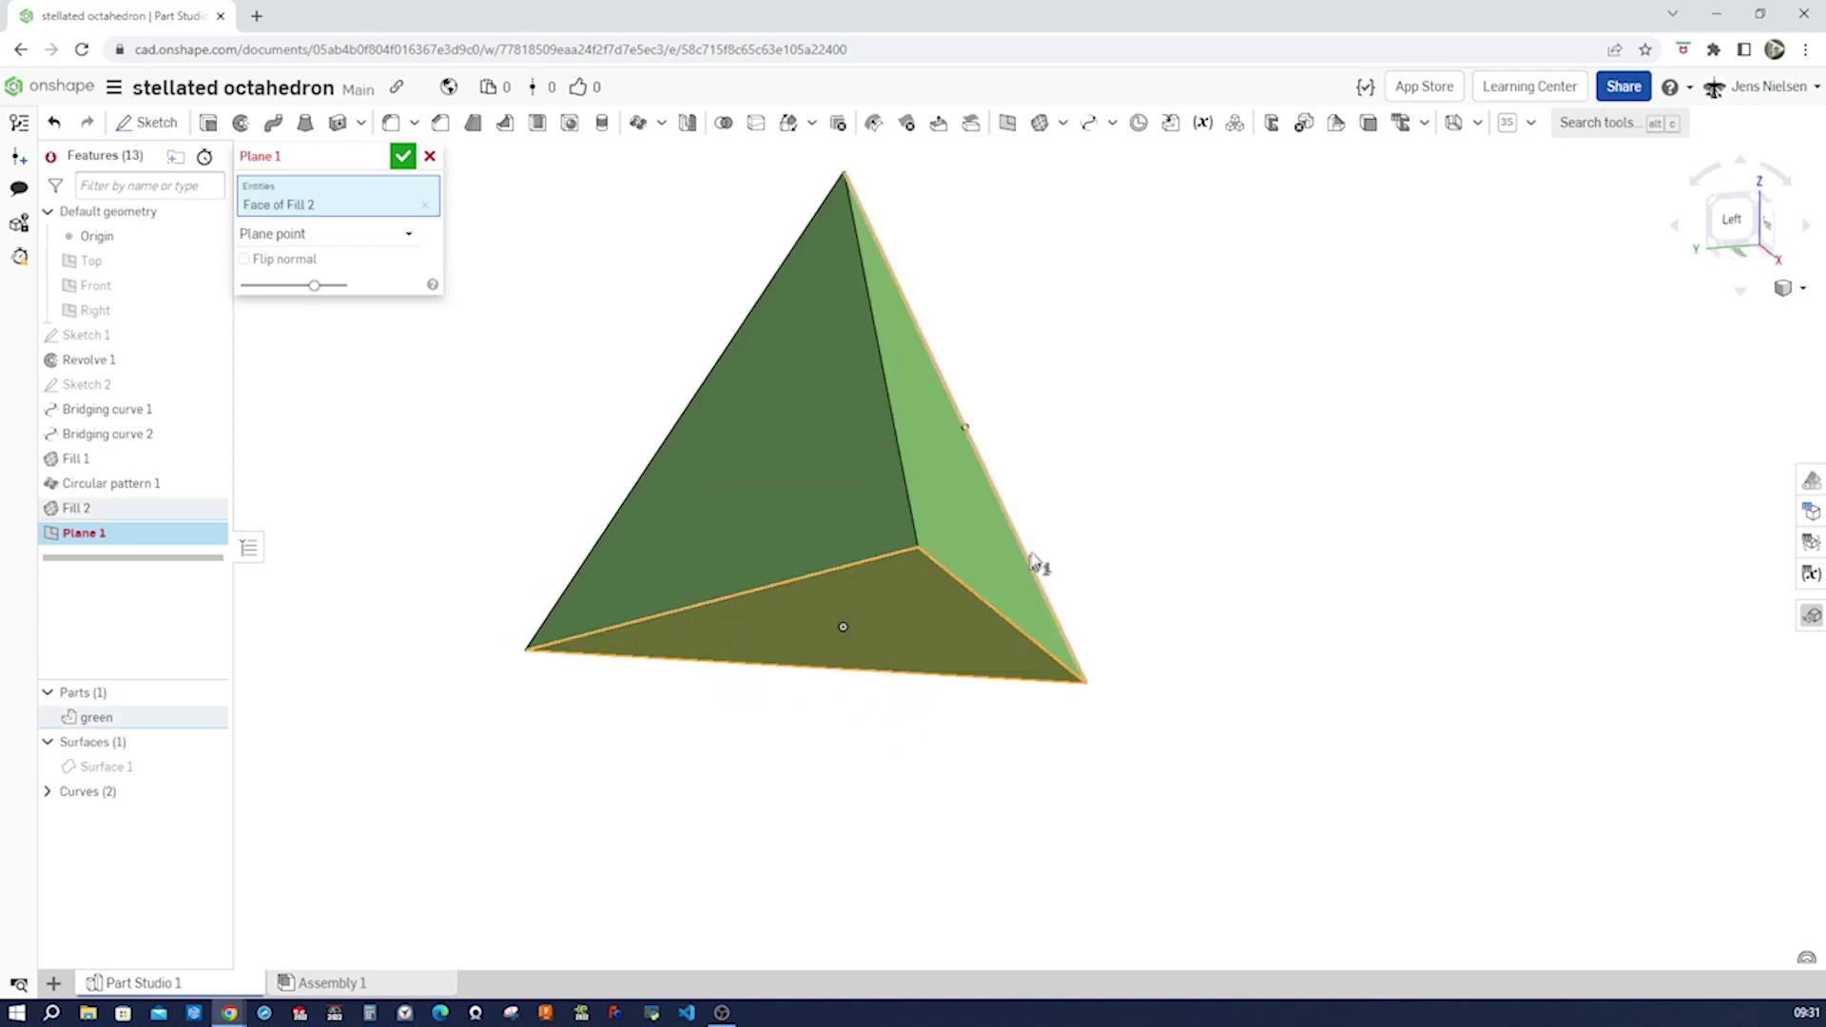
{"action": "right_click_drag", "start_coordinate": [999, 465], "coordinate": [902, 470]}
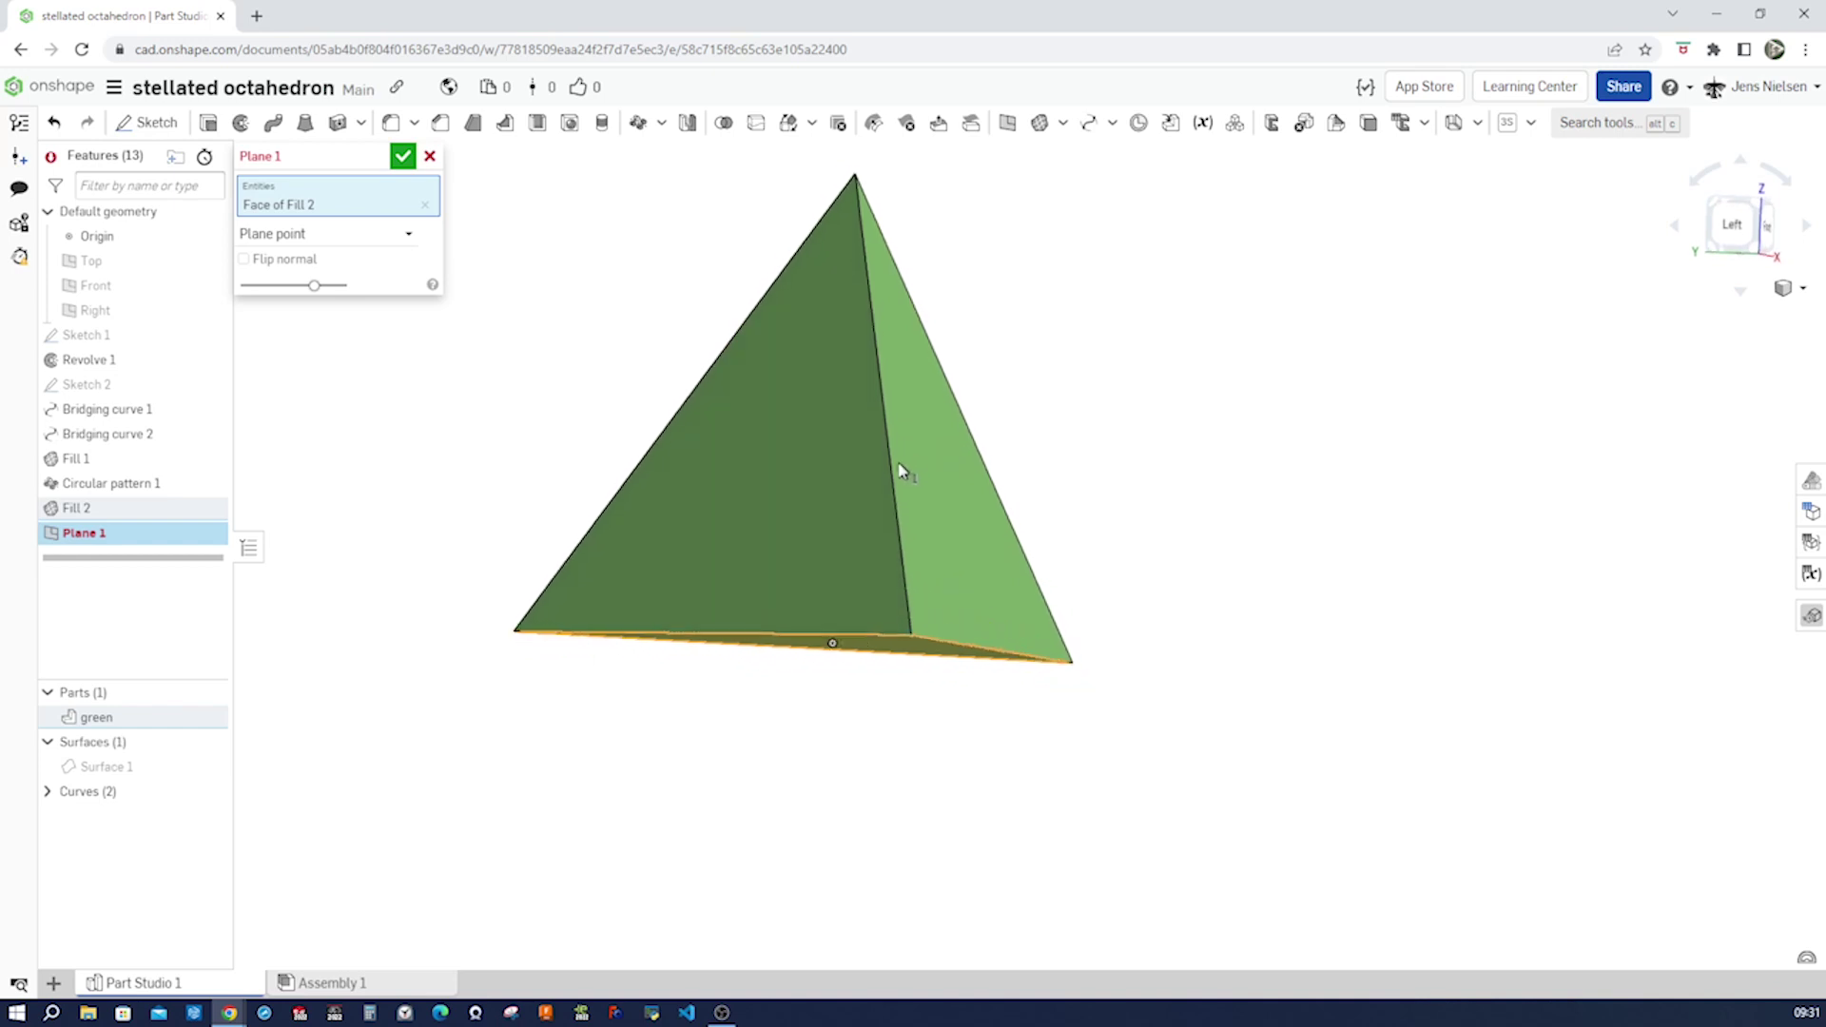
{"action": "left_click", "coordinate": [883, 411]}
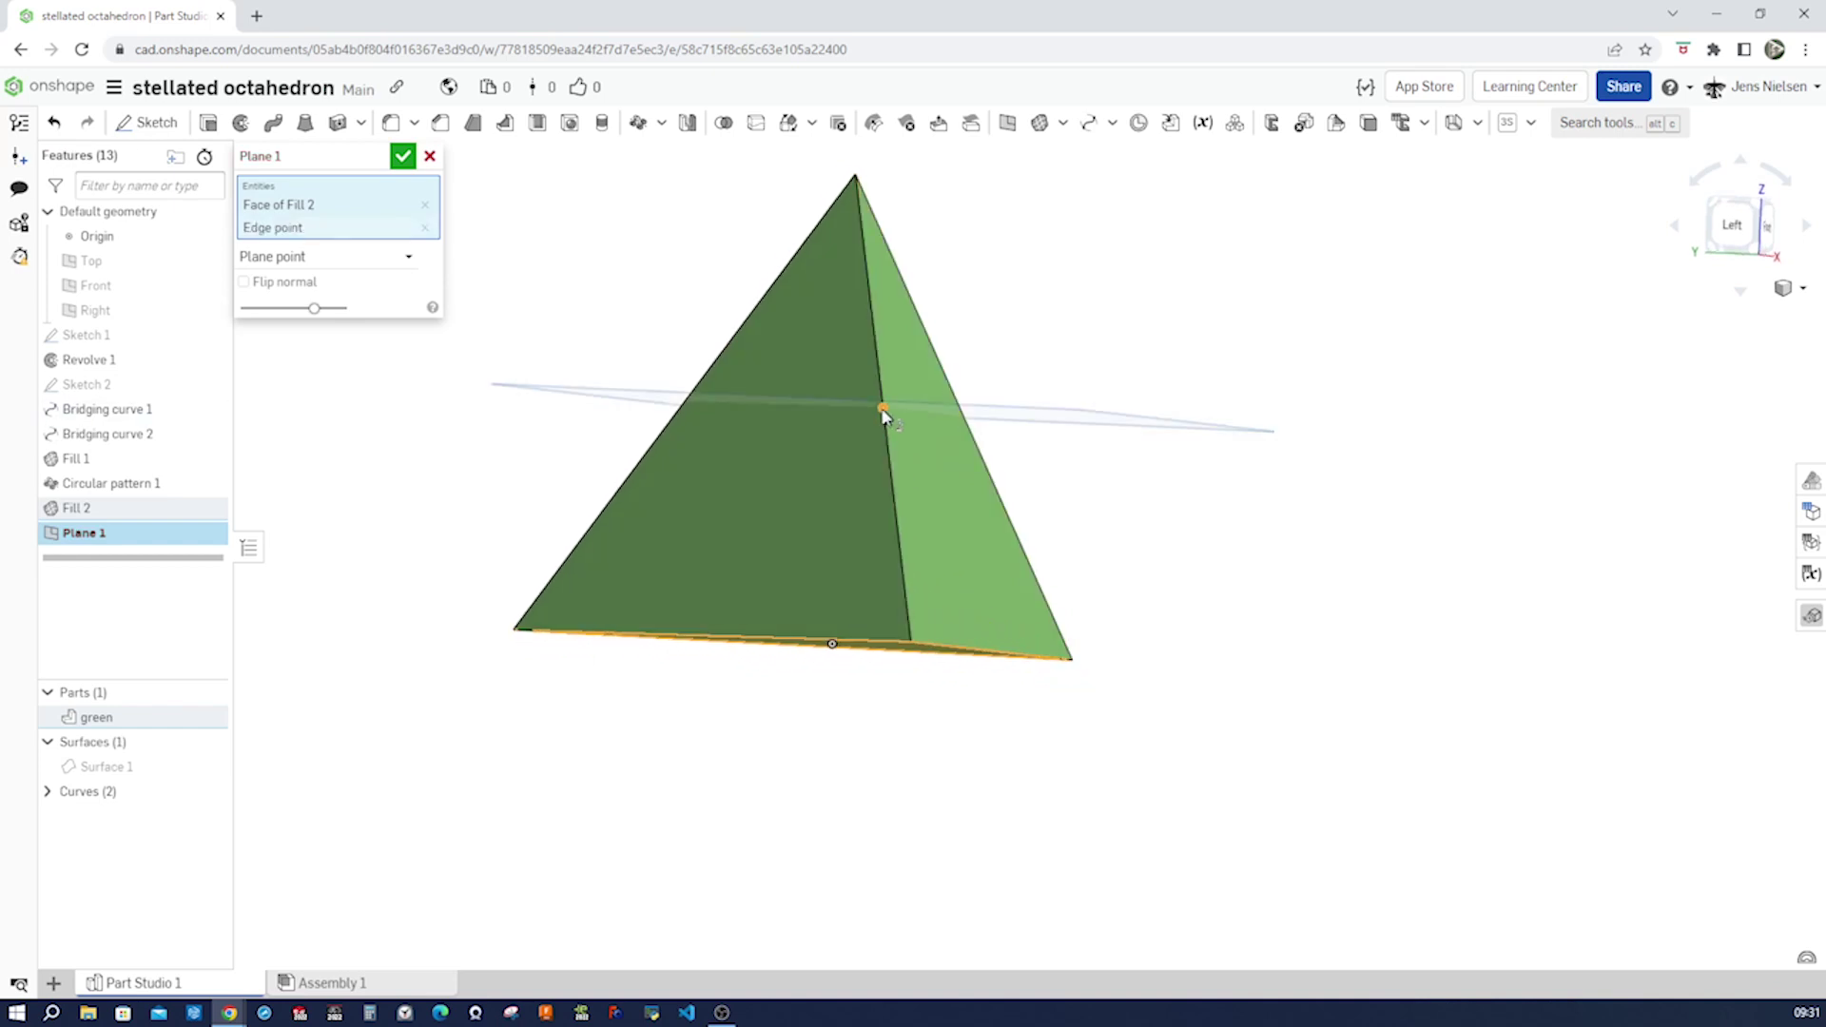
{"action": "left_click", "coordinate": [409, 158]}
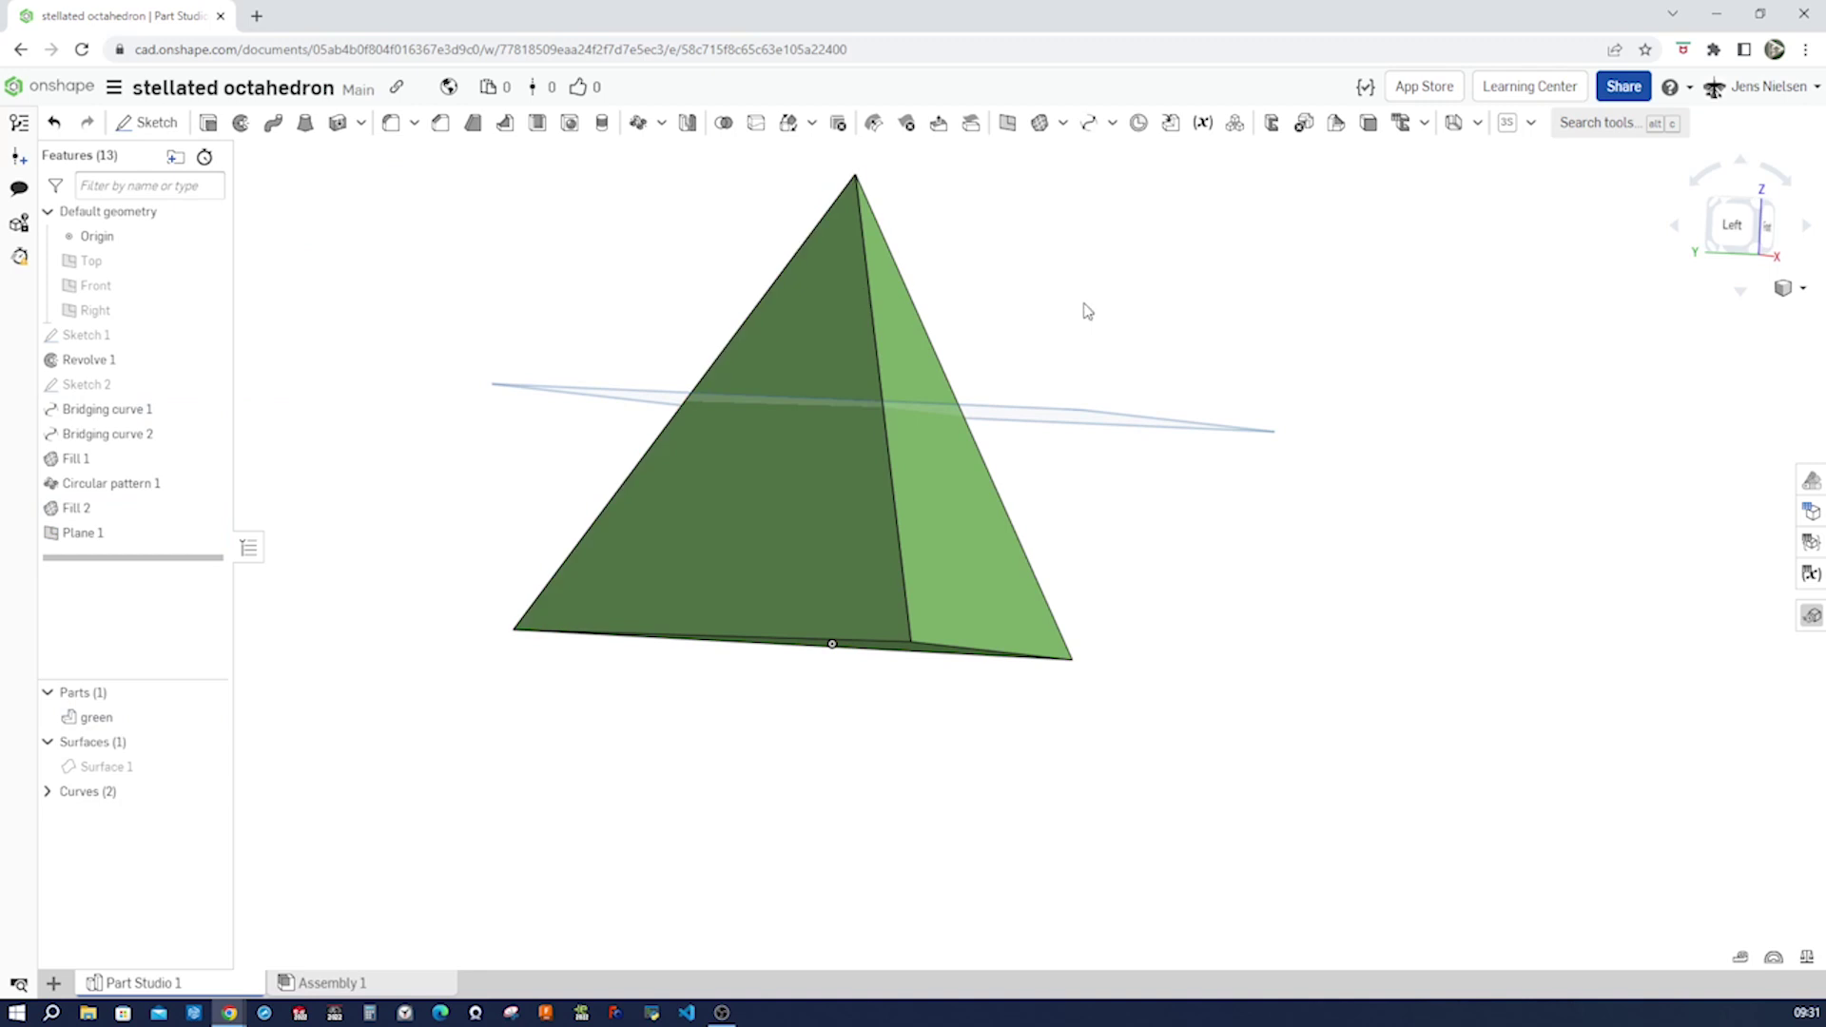
{"action": "right_click_drag", "start_coordinate": [1103, 301], "coordinate": [1155, 312]}
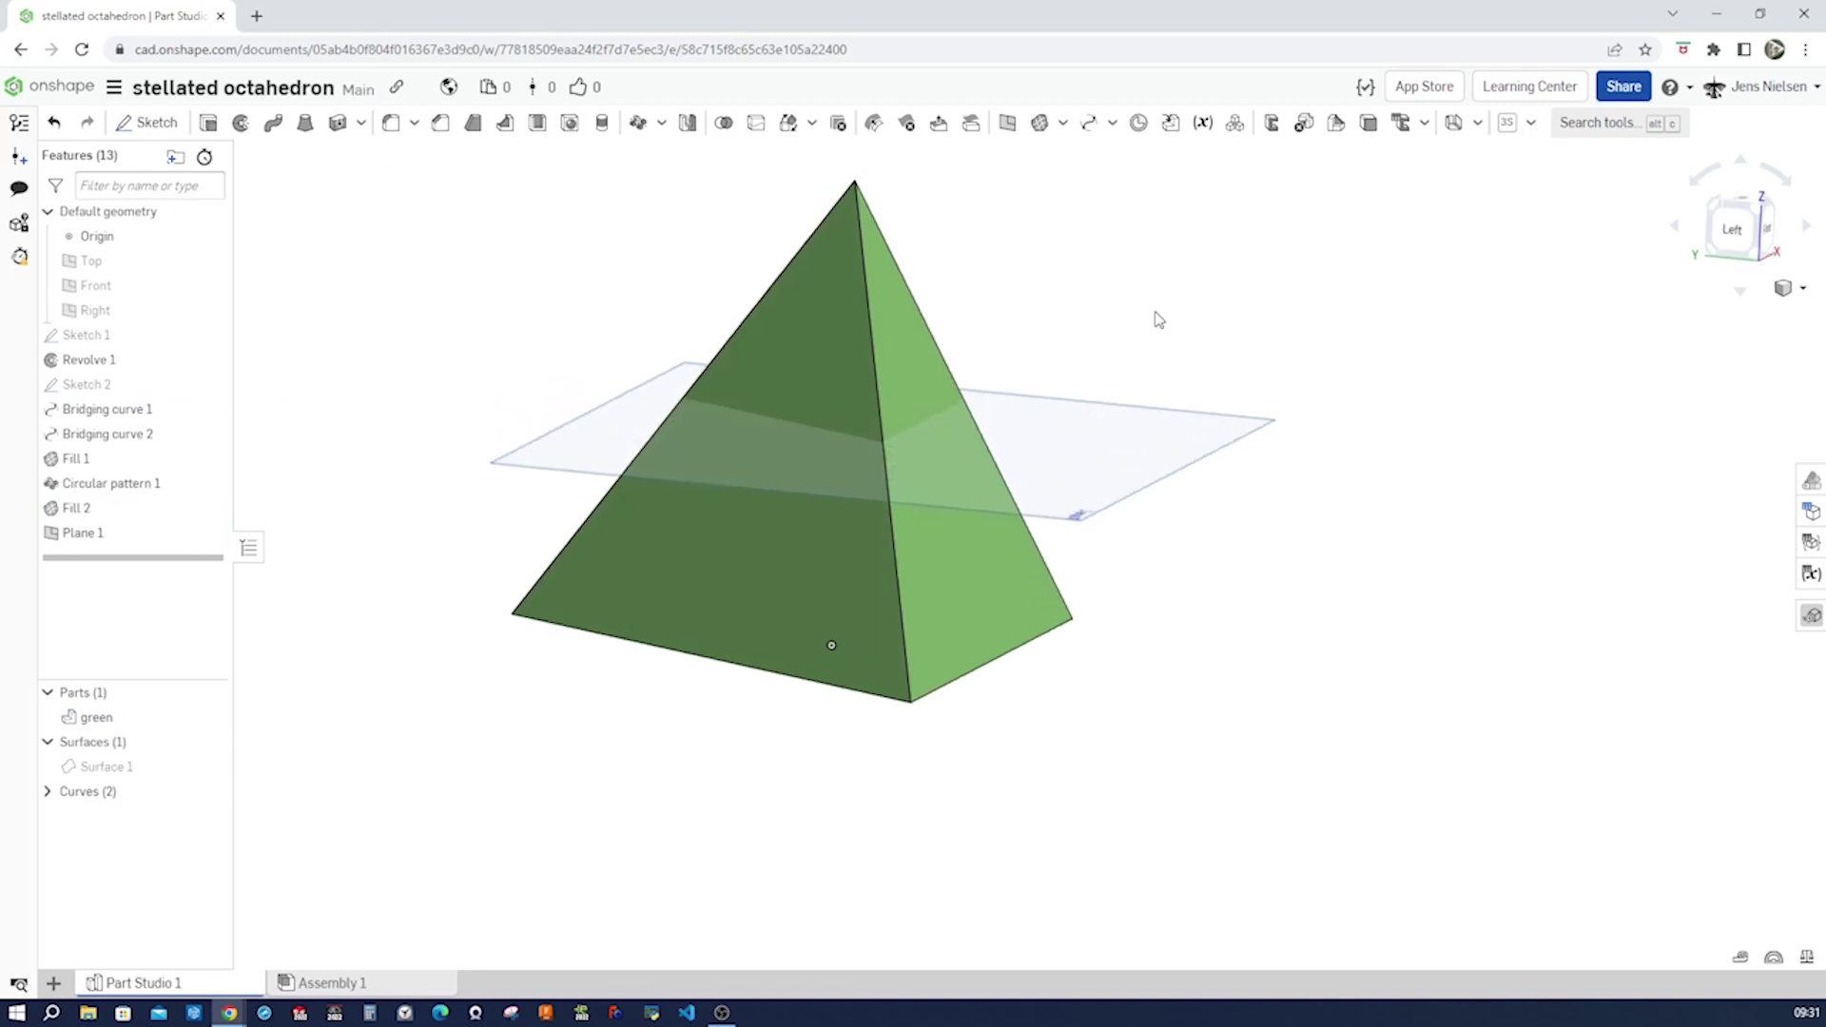
Step: Create Plane 2 as a mid plane between Plane 1 and the bottom face
{"action": "left_click", "coordinate": [1007, 124]}
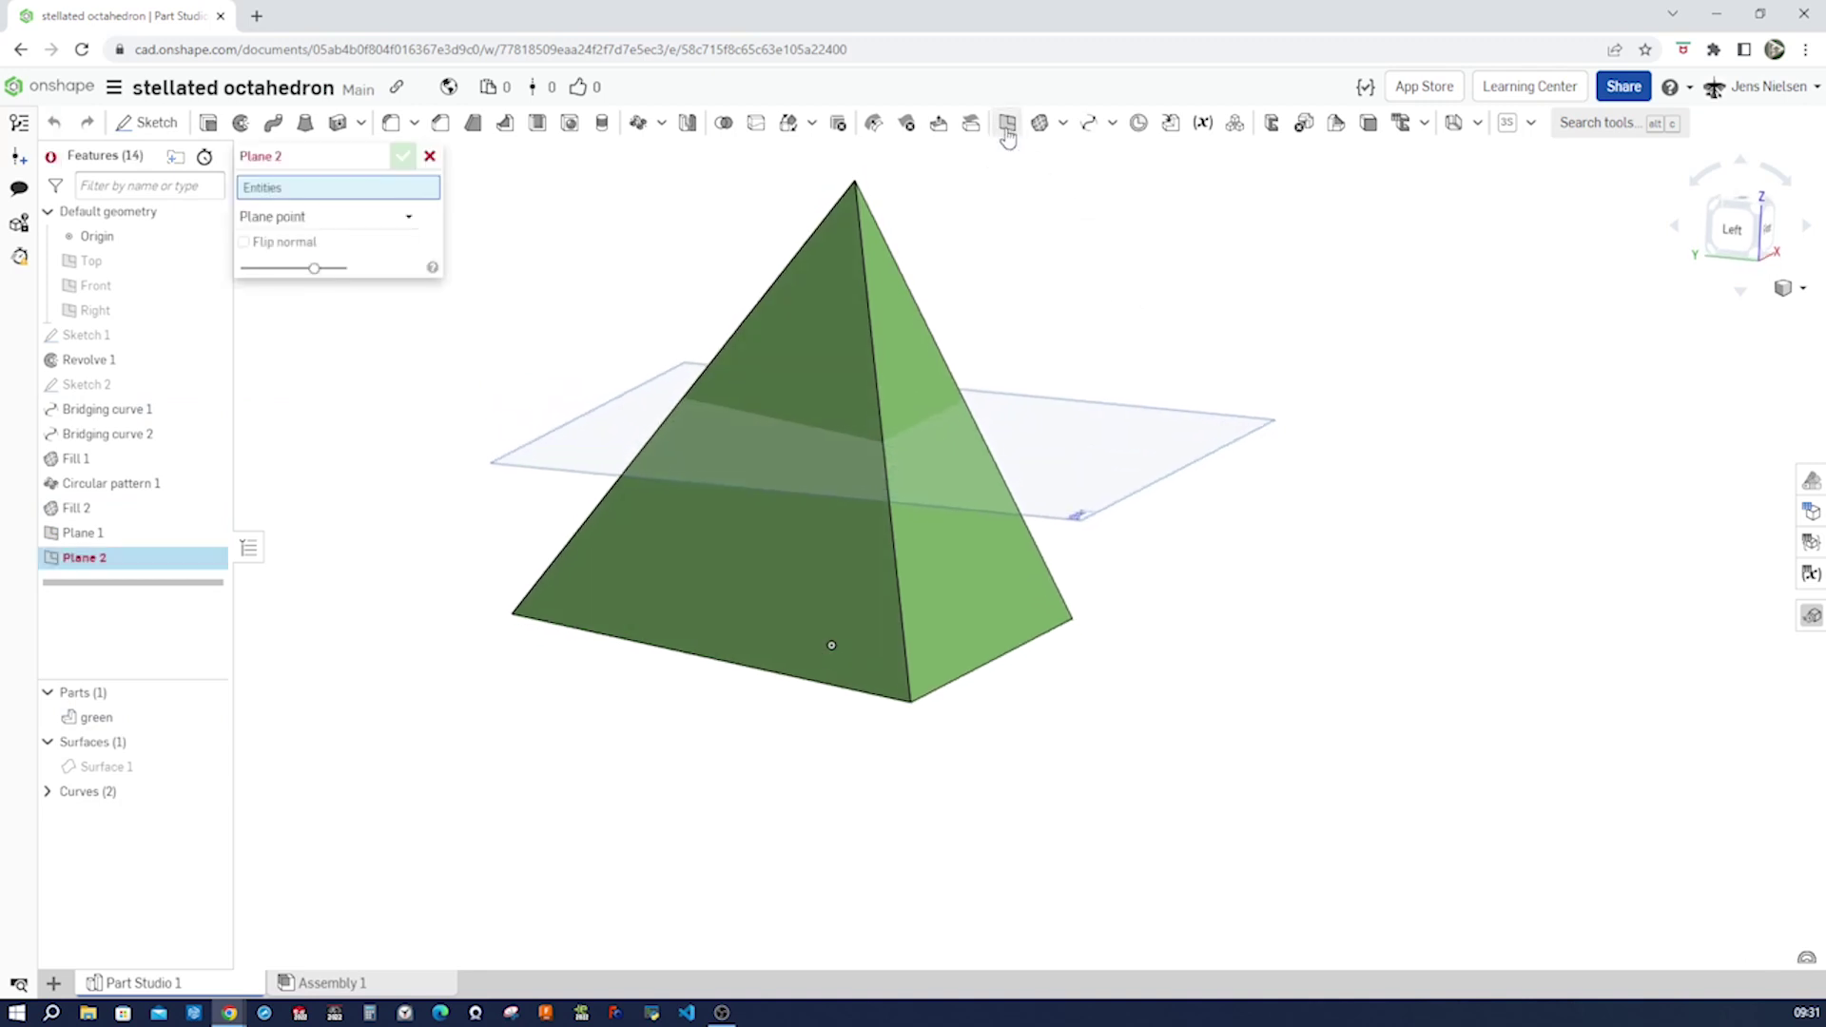
{"action": "left_click", "coordinate": [409, 218]}
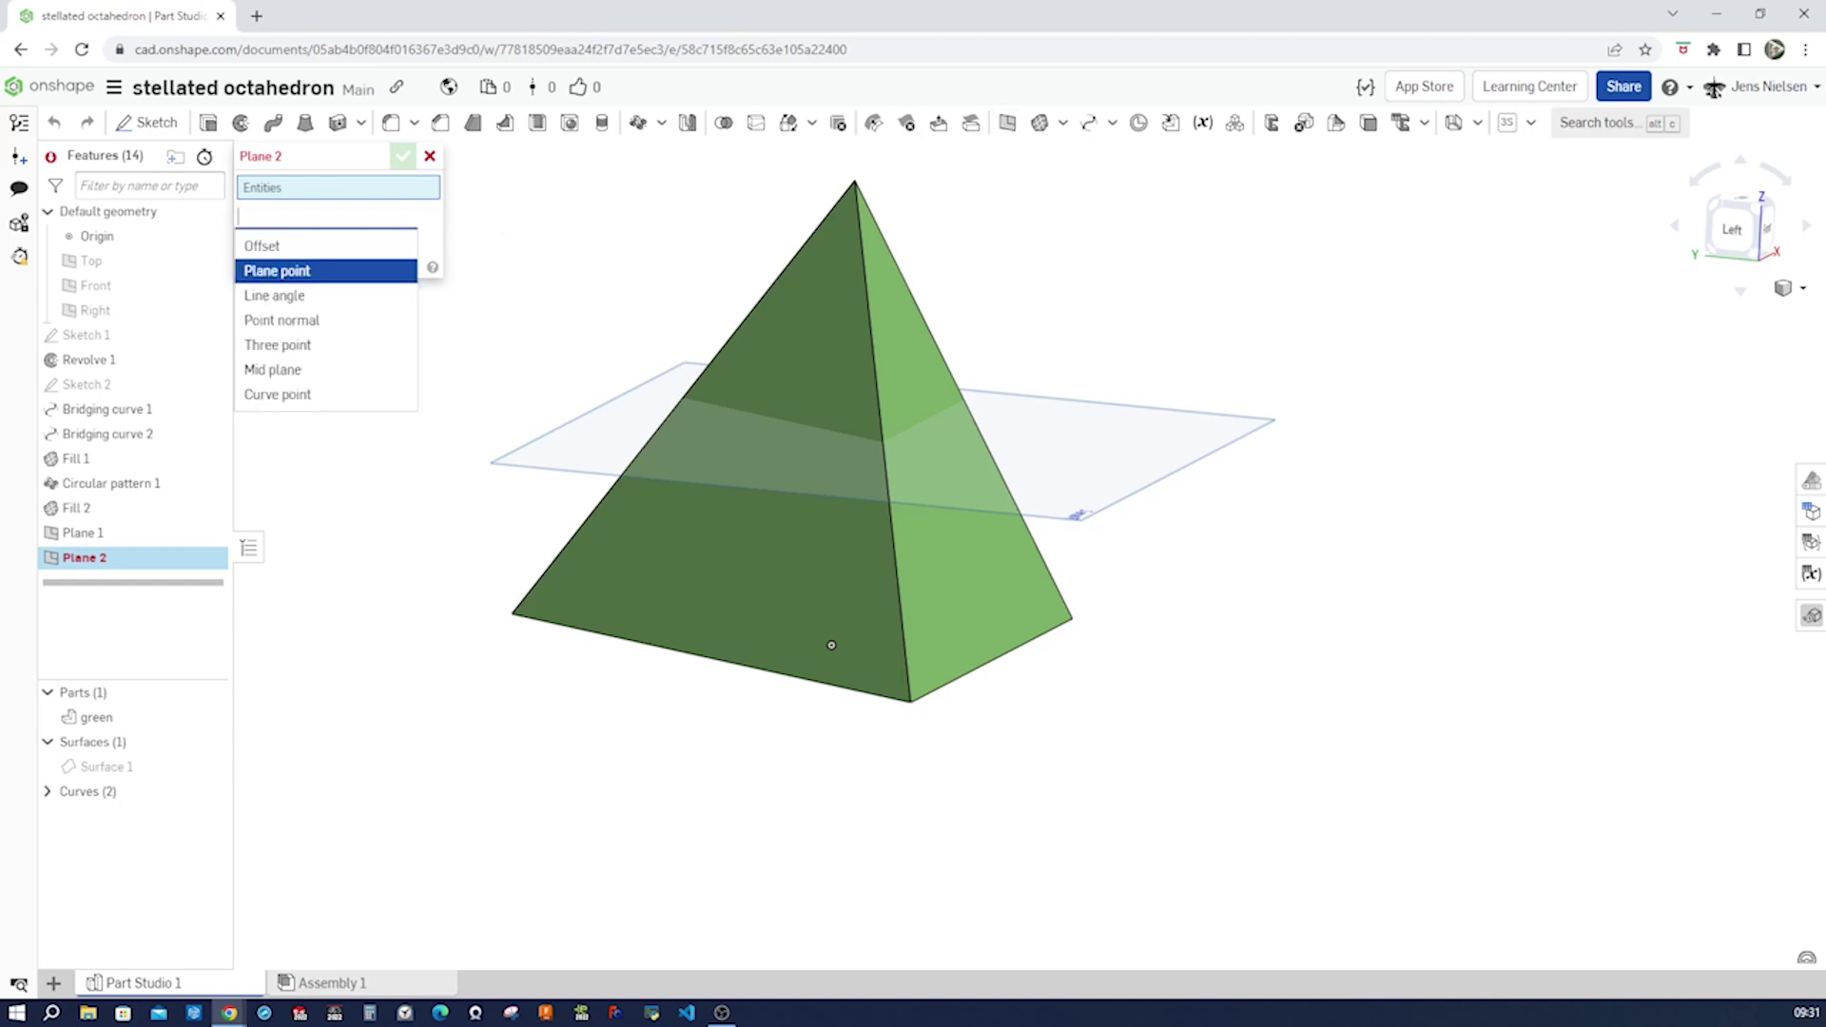
{"action": "left_click", "coordinate": [322, 369]}
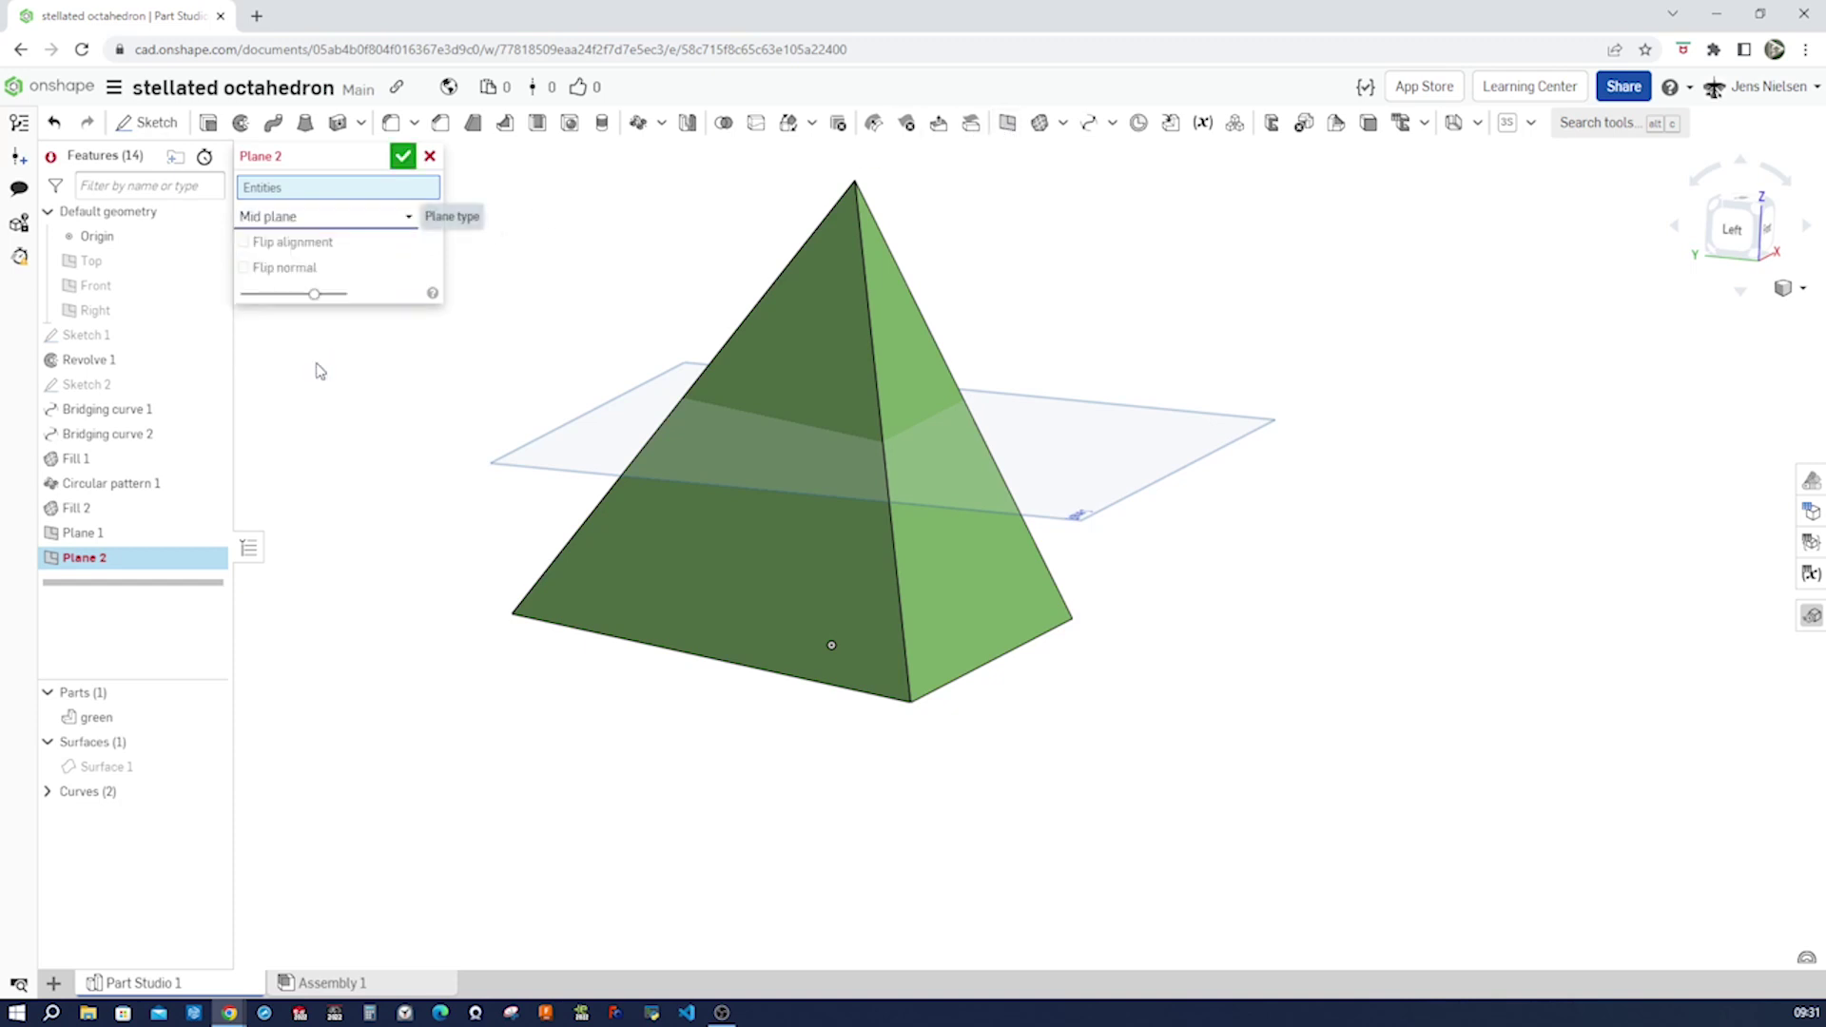
{"action": "left_click", "coordinate": [1157, 440]}
{"action": "right_click_drag", "start_coordinate": [1158, 441], "coordinate": [942, 681]}
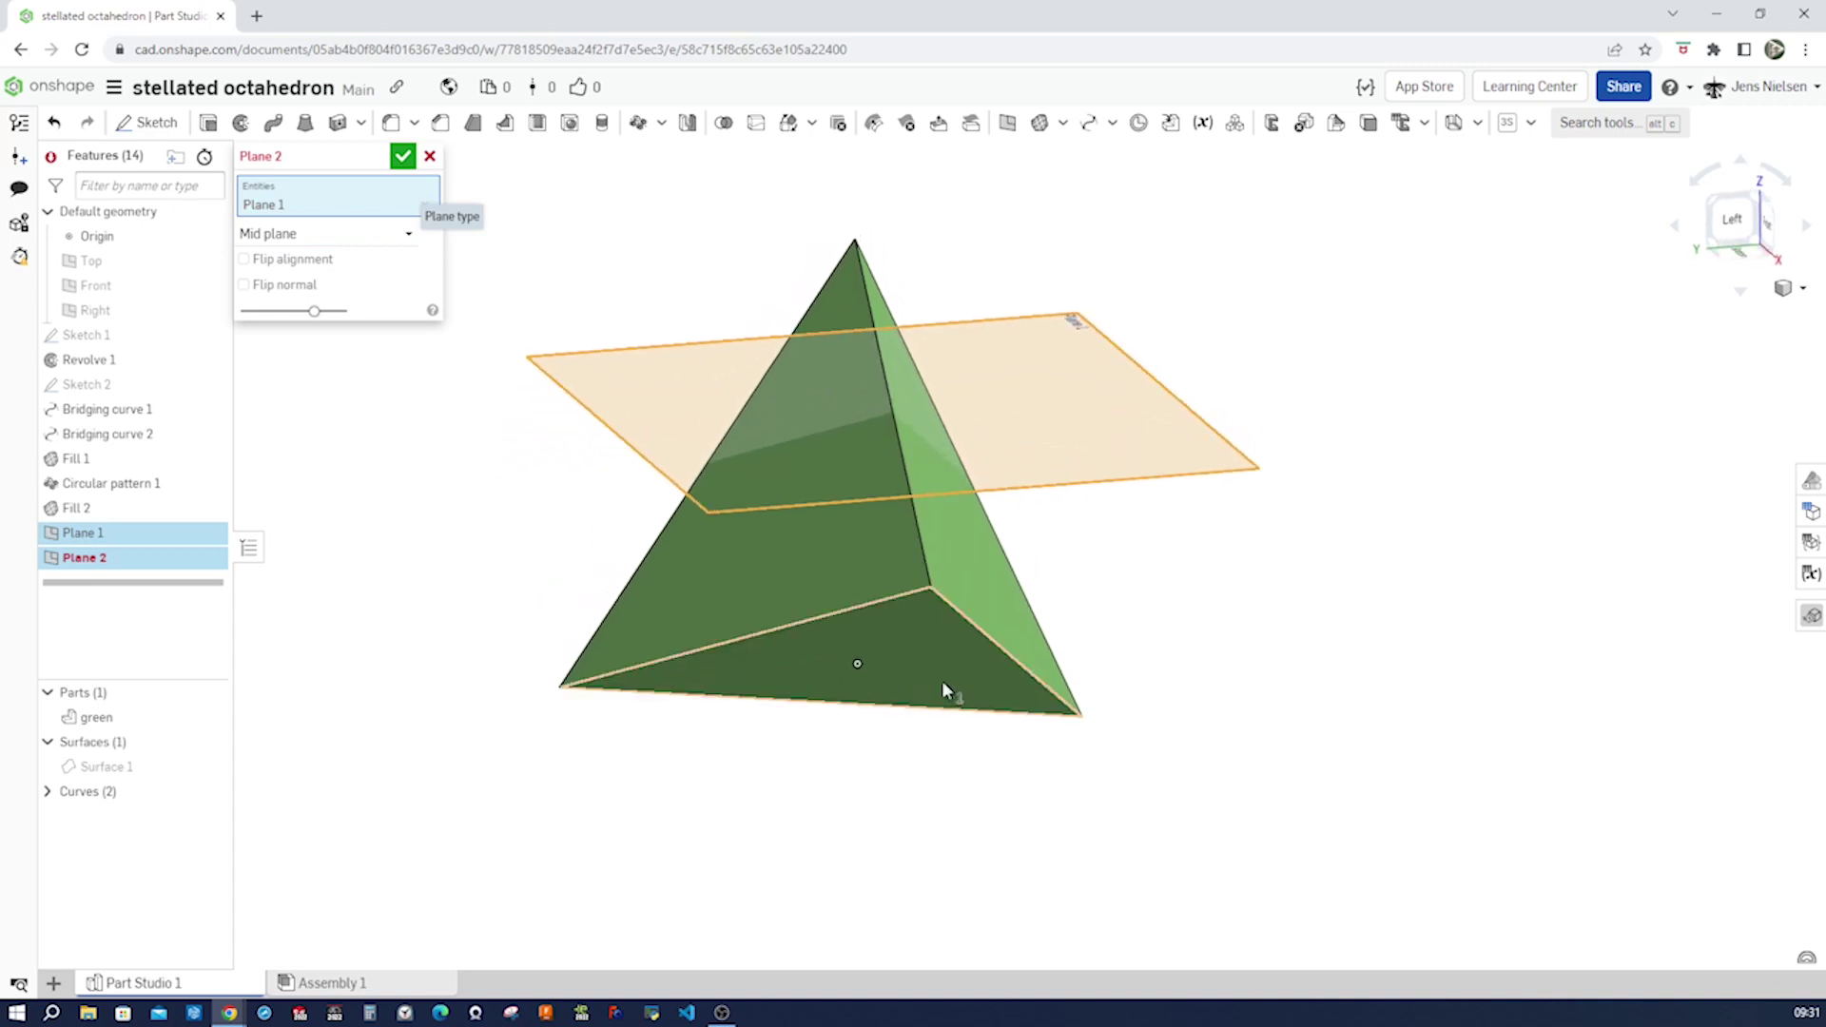
{"action": "left_click", "coordinate": [941, 681]}
{"action": "left_click", "coordinate": [403, 156]}
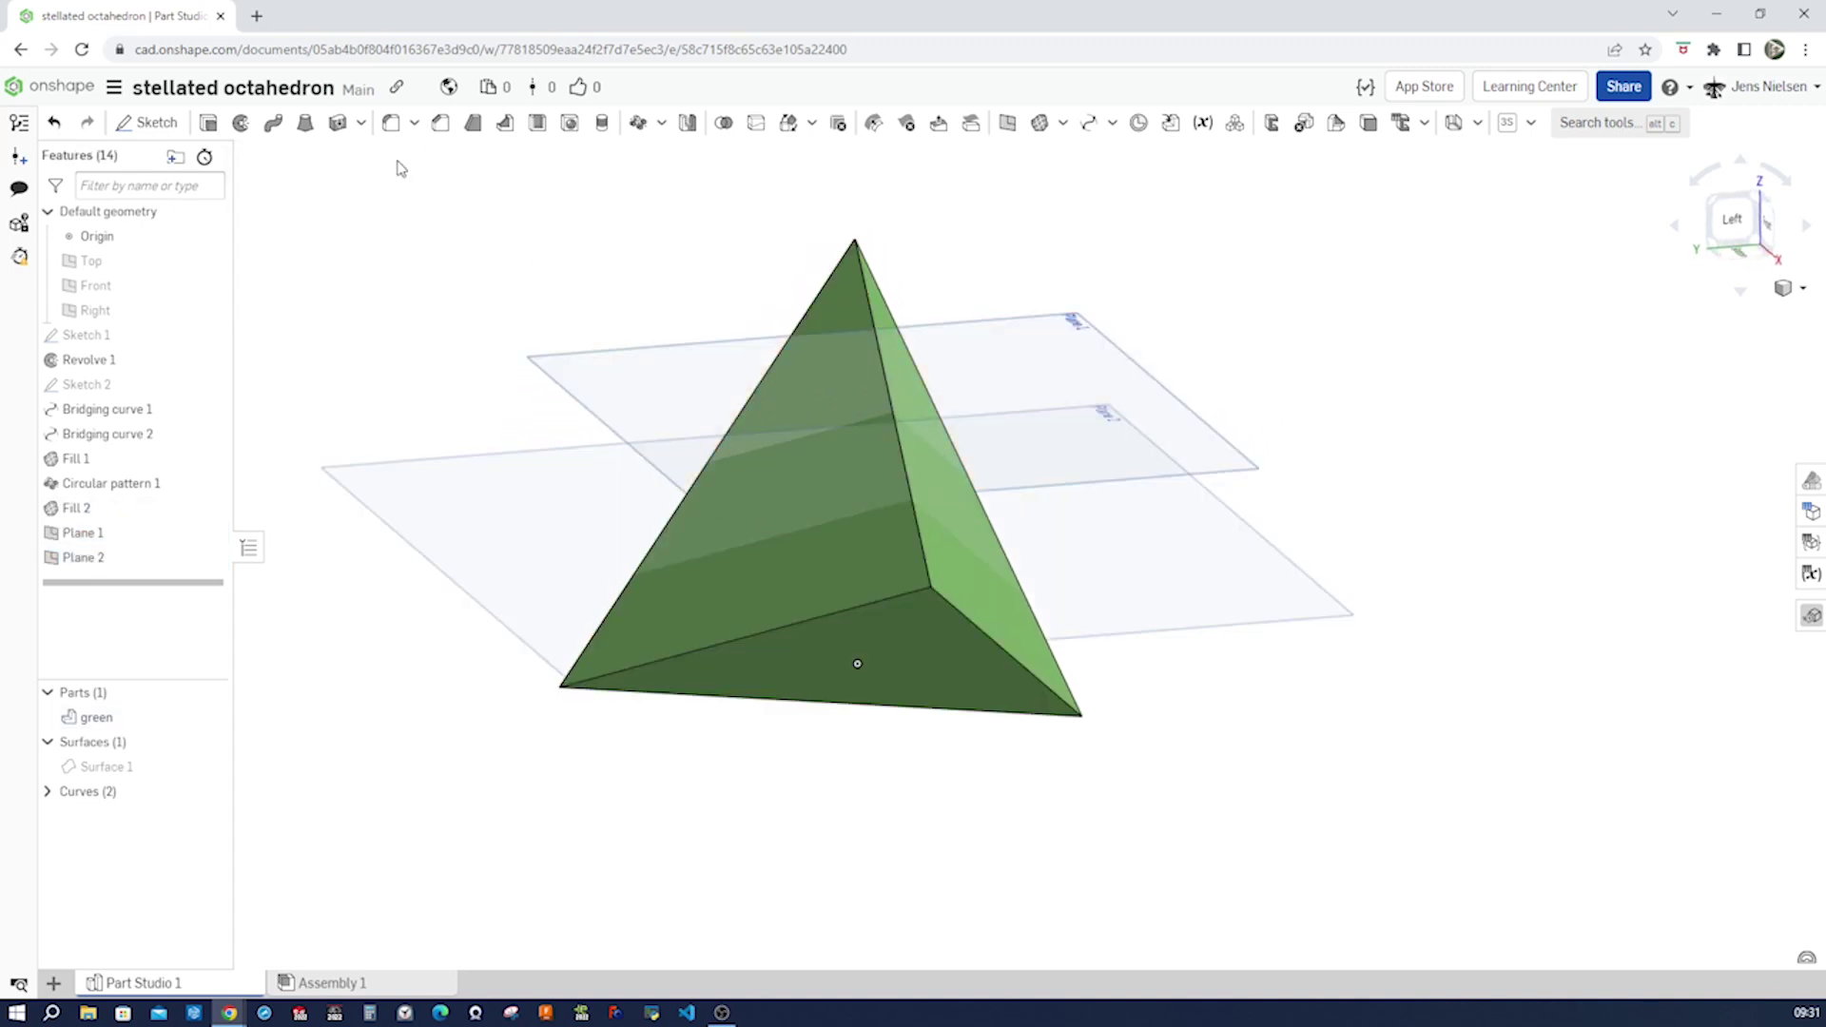
Step: Hide Plane 1
{"action": "right_click_drag", "start_coordinate": [754, 298], "coordinate": [545, 453]}
{"action": "scroll", "coordinate": [532, 456], "scroll_direction": "down", "scroll_amount": 1}
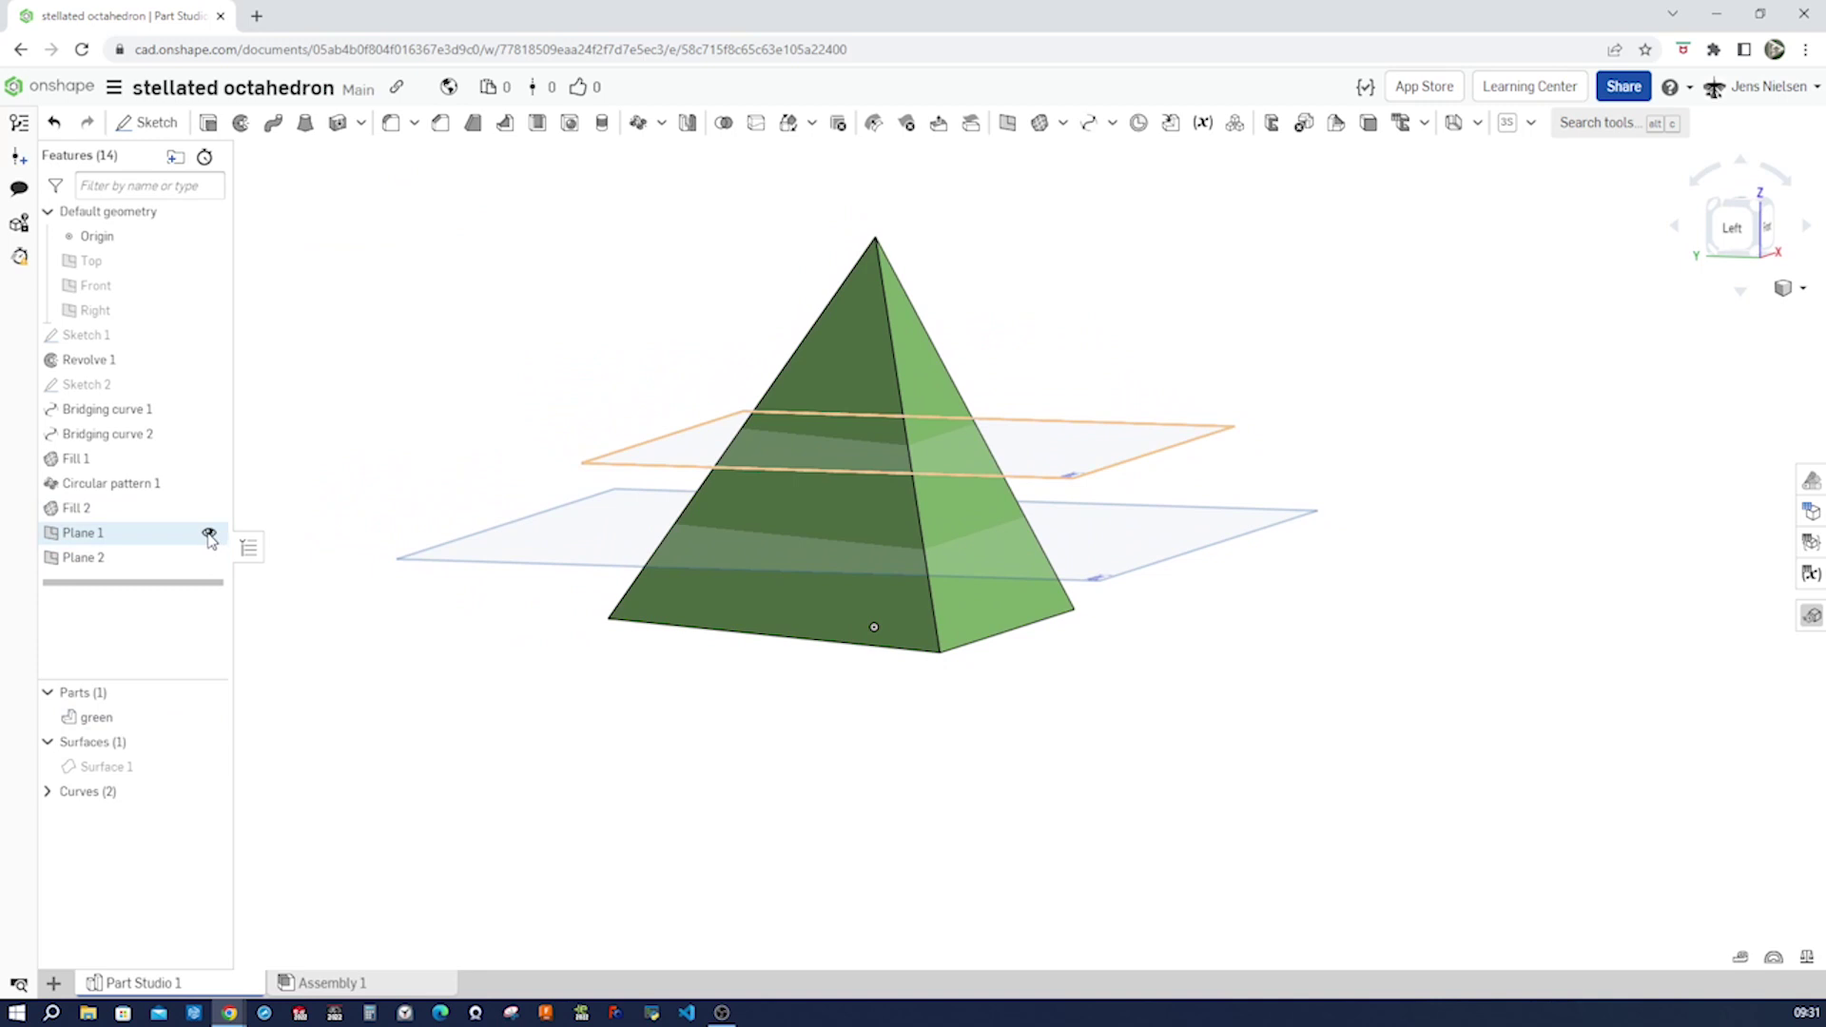
{"action": "left_click", "coordinate": [213, 534]}
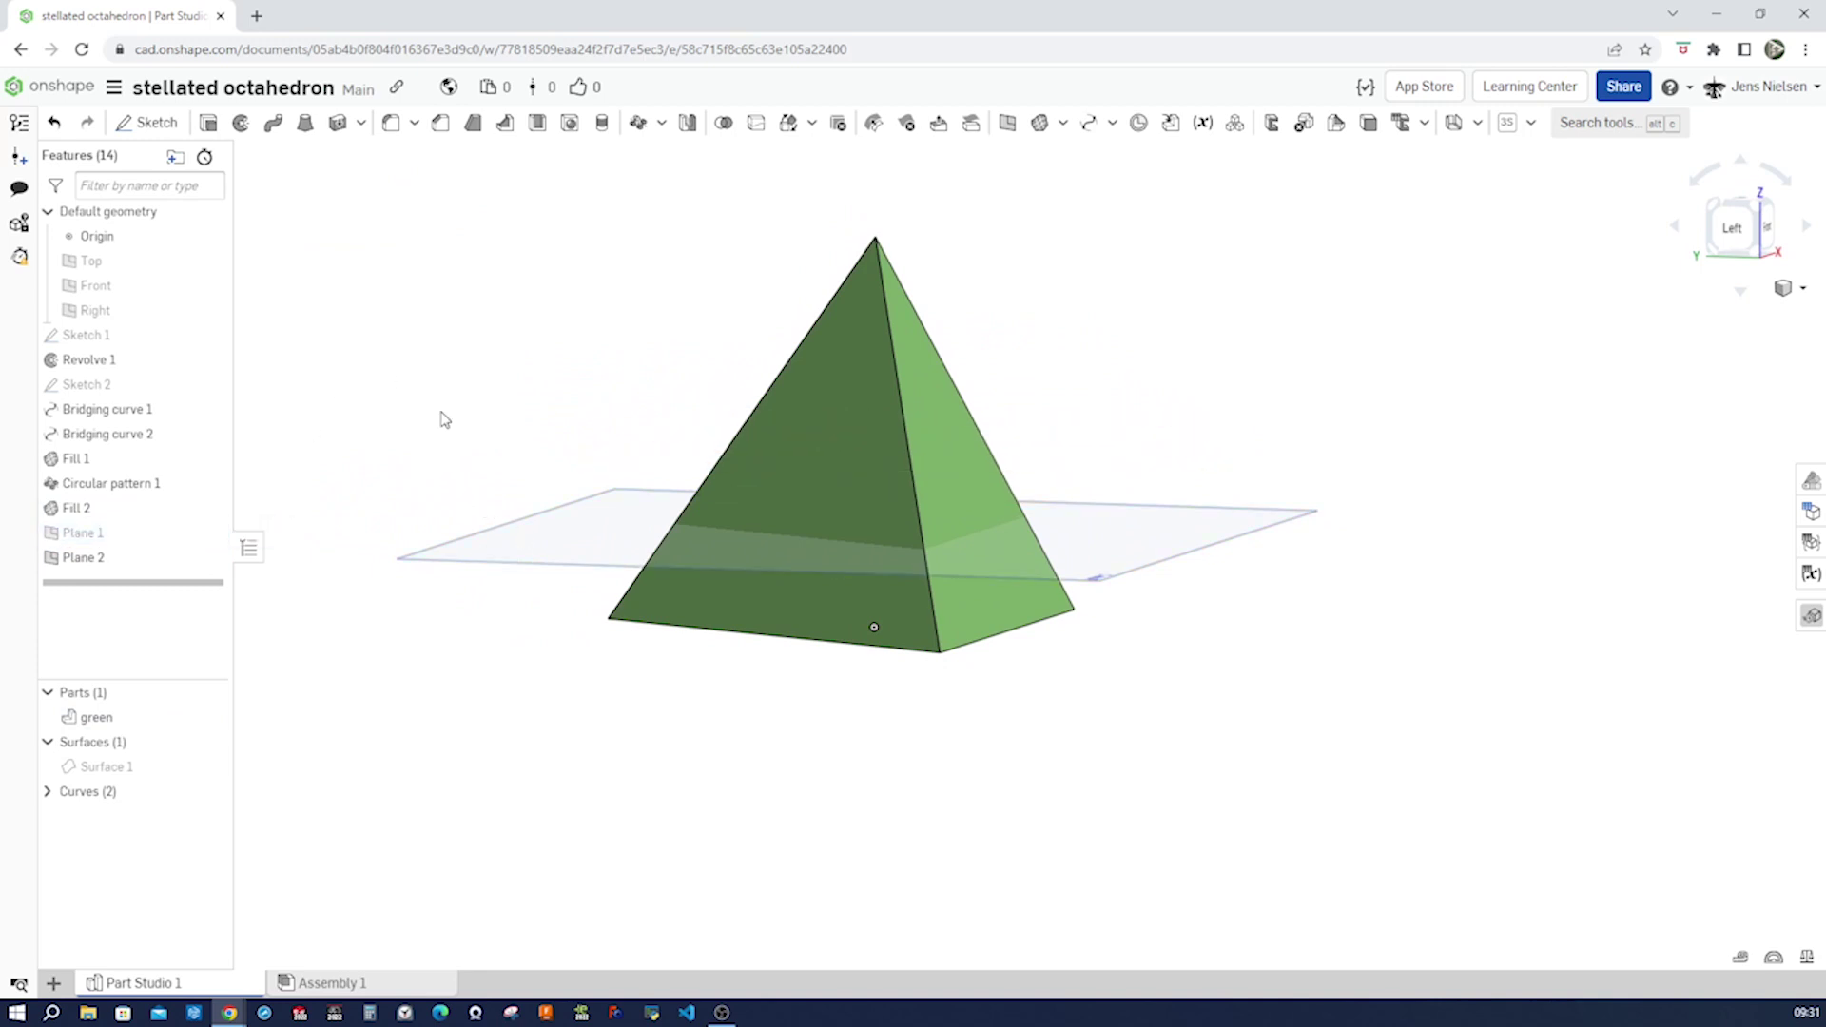
Step: Mirror the green tetrahedron across Plane 2 into the same part, then hide Plane 2
{"action": "left_click", "coordinate": [686, 123]}
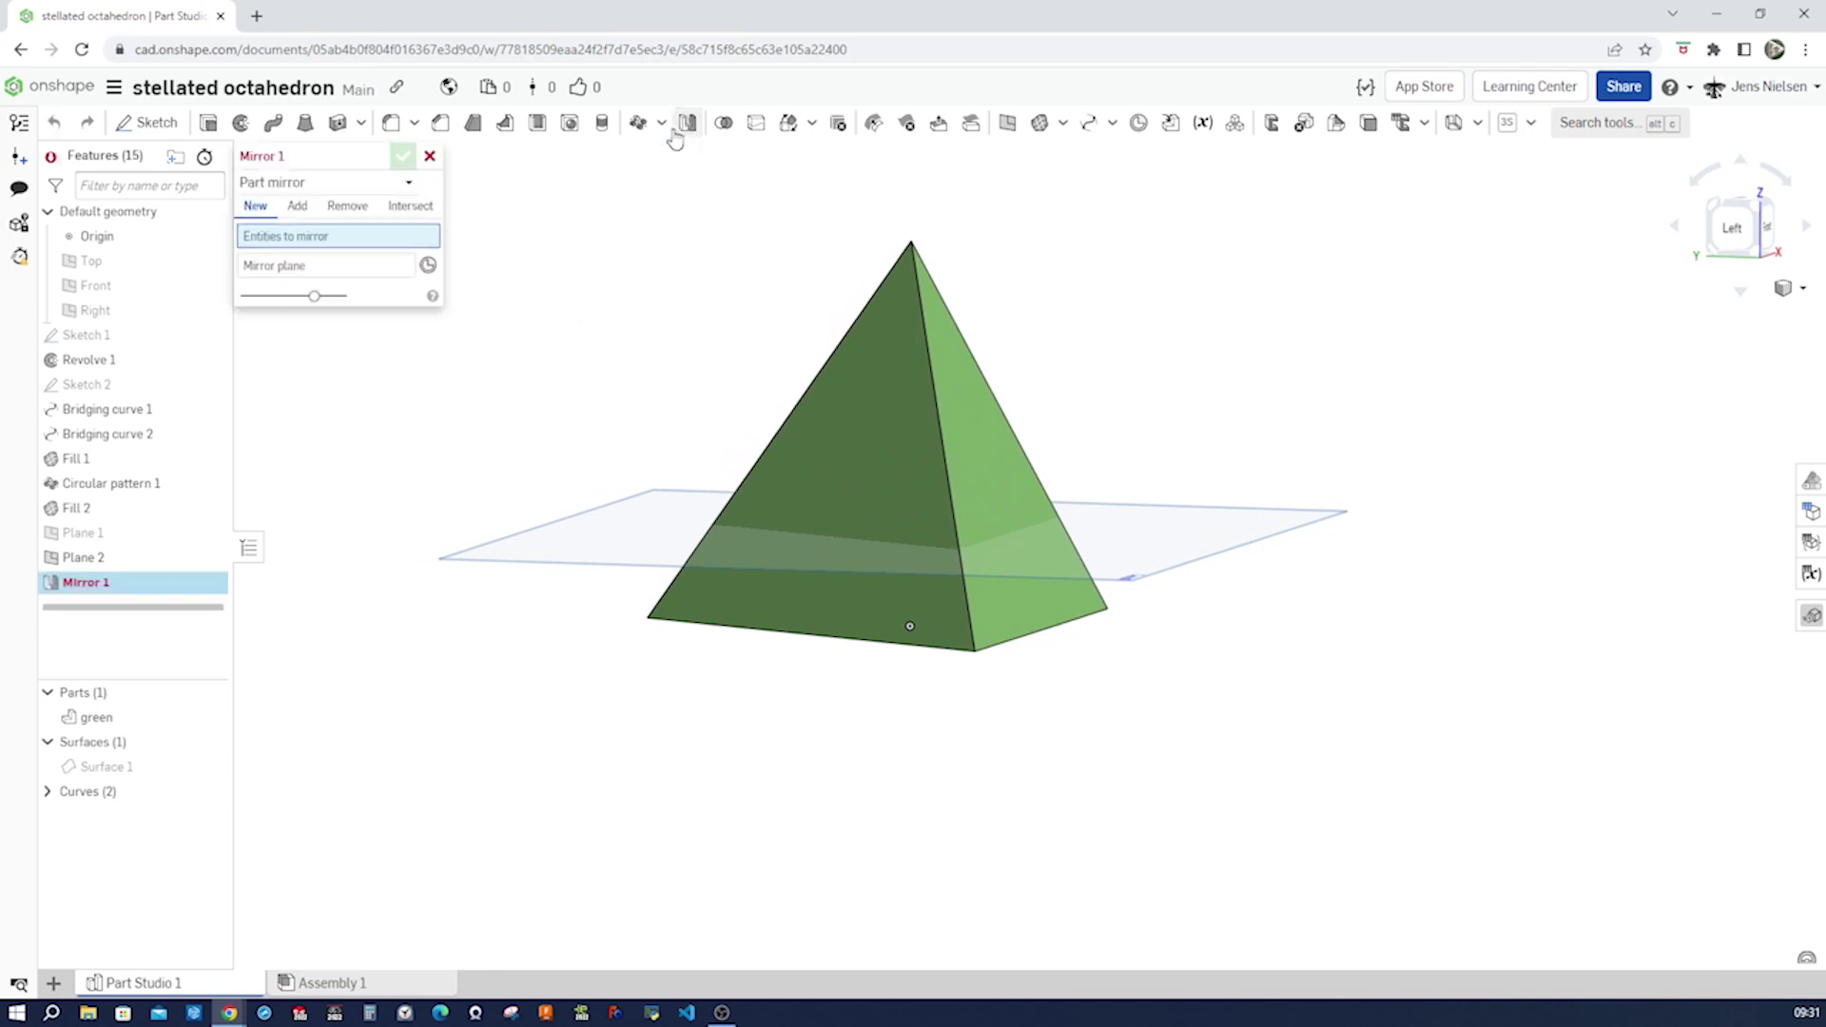
{"action": "left_click", "coordinate": [909, 420]}
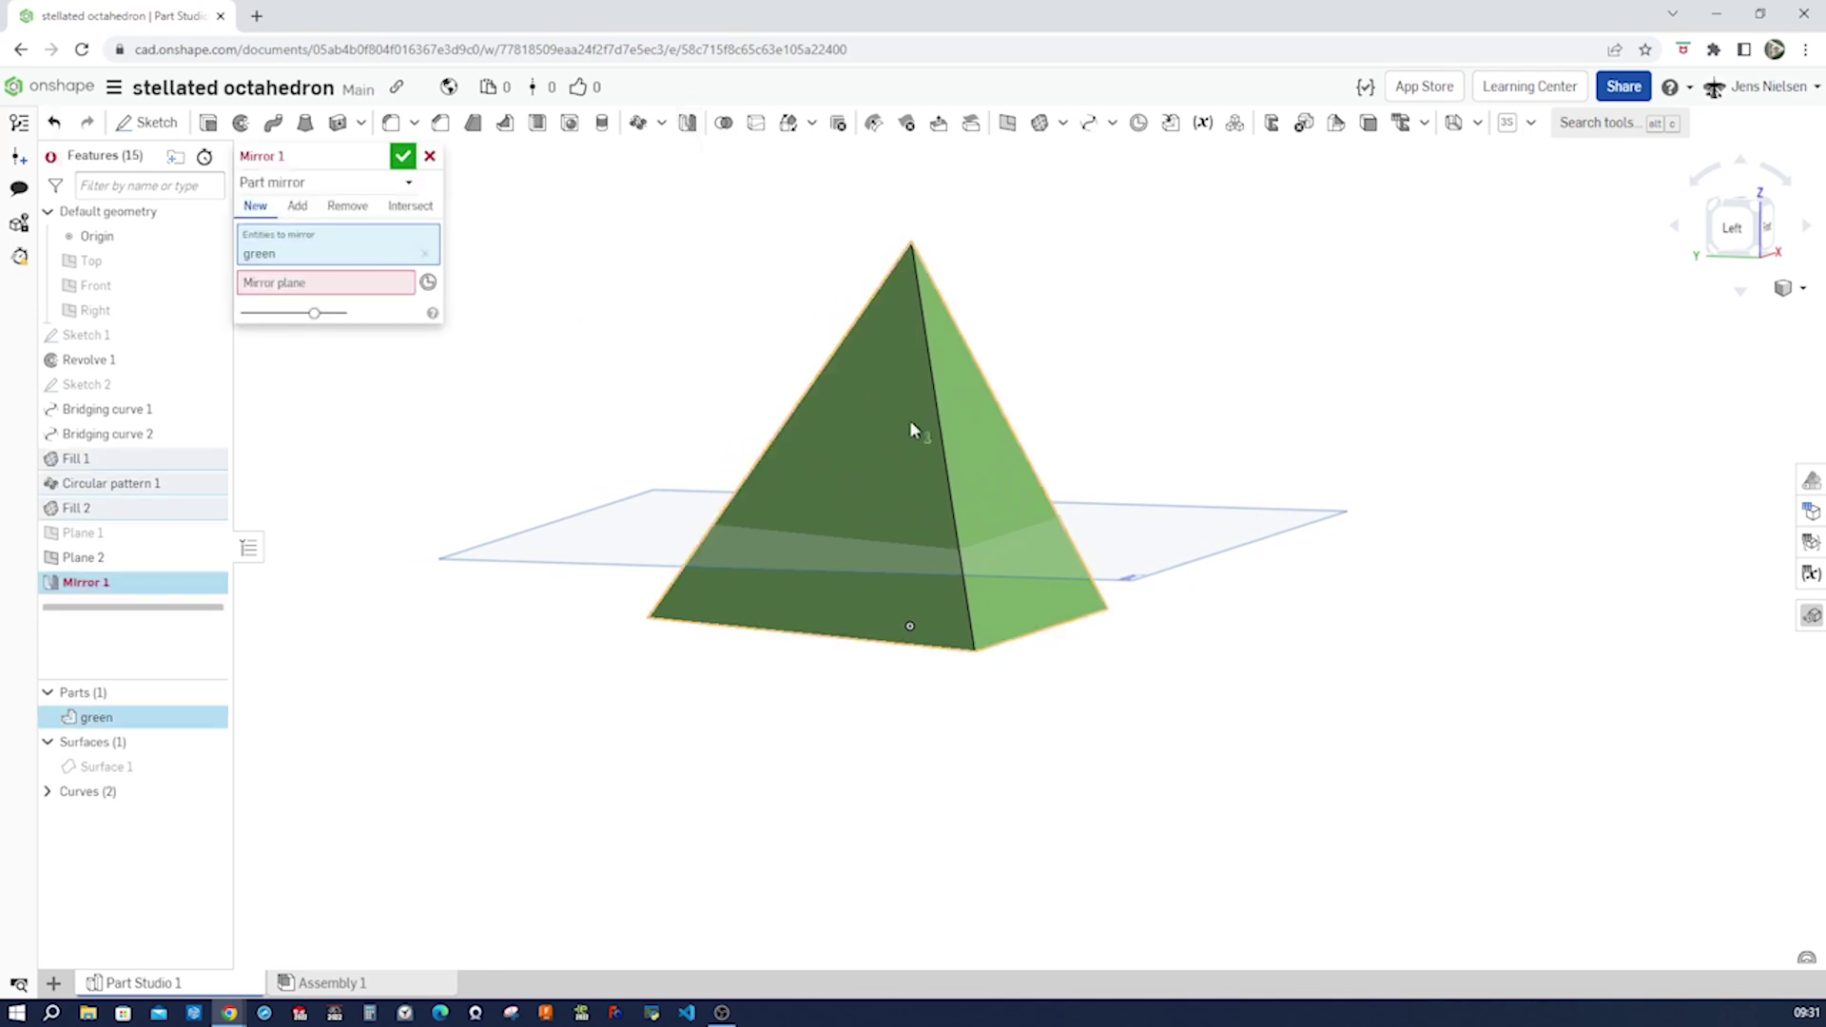
{"action": "left_click", "coordinate": [334, 283]}
{"action": "left_click", "coordinate": [520, 545]}
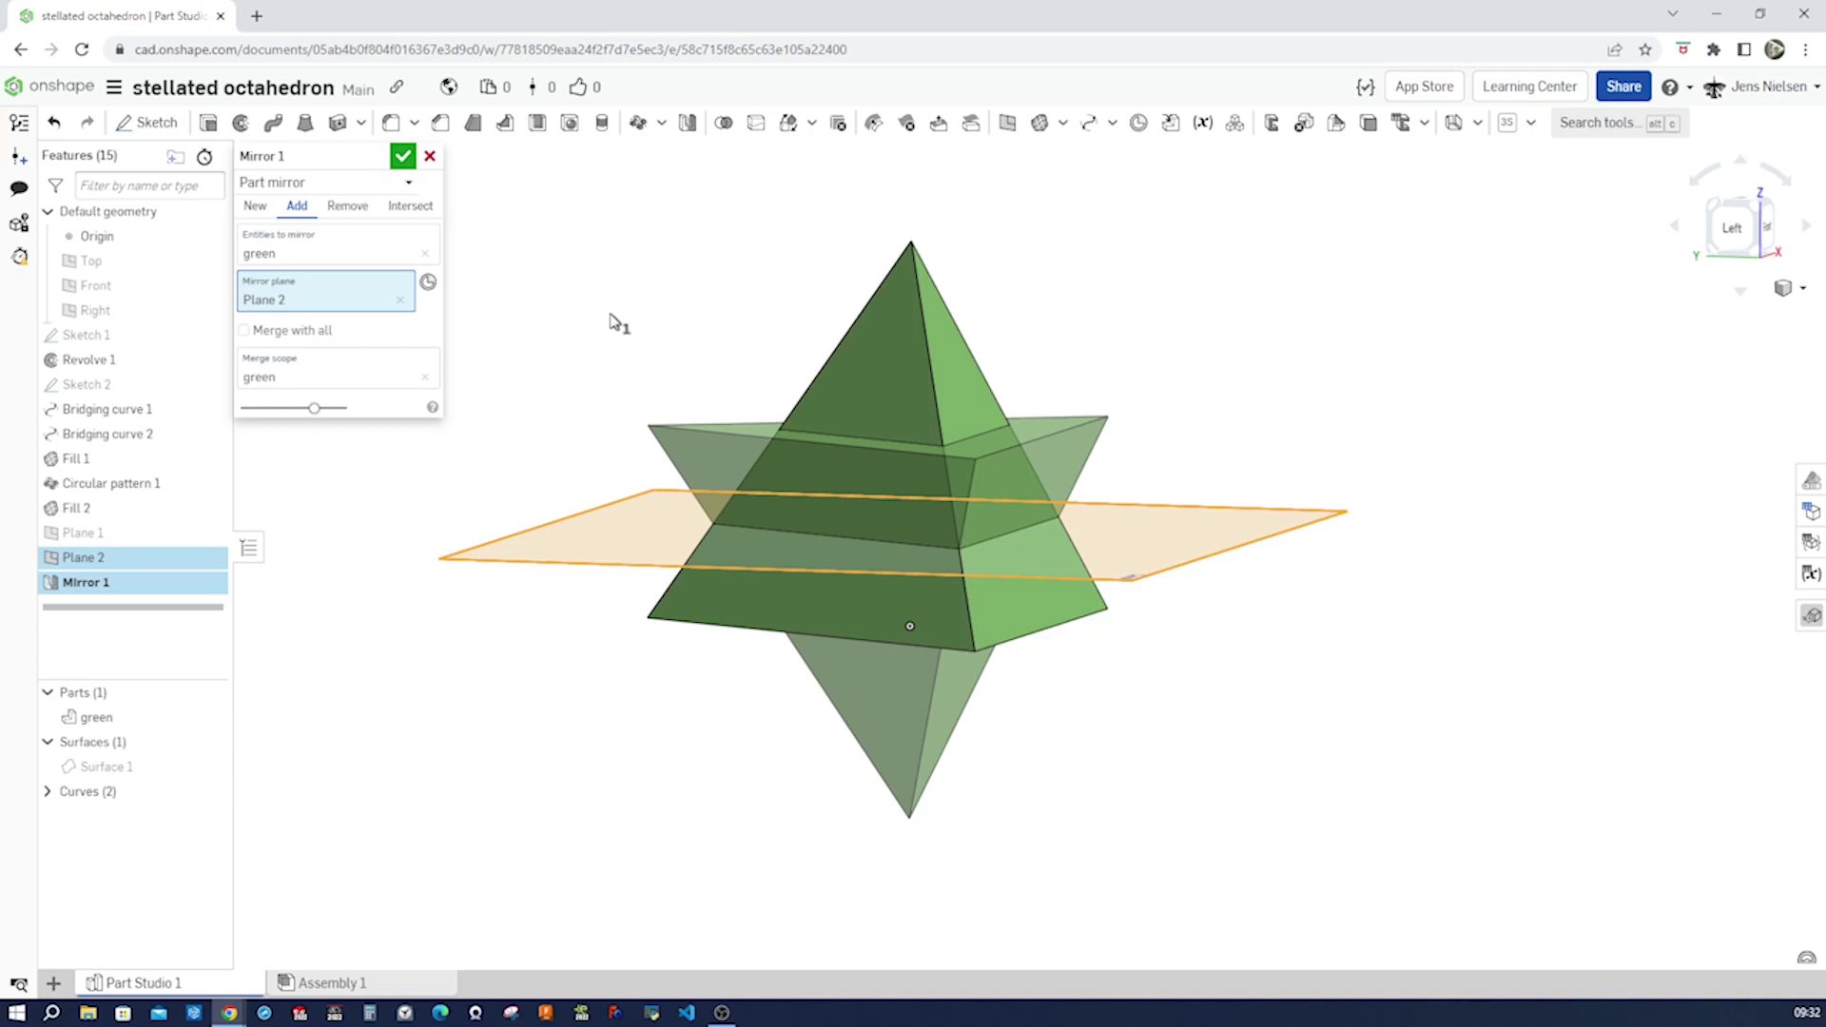
{"action": "left_click", "coordinate": [403, 157]}
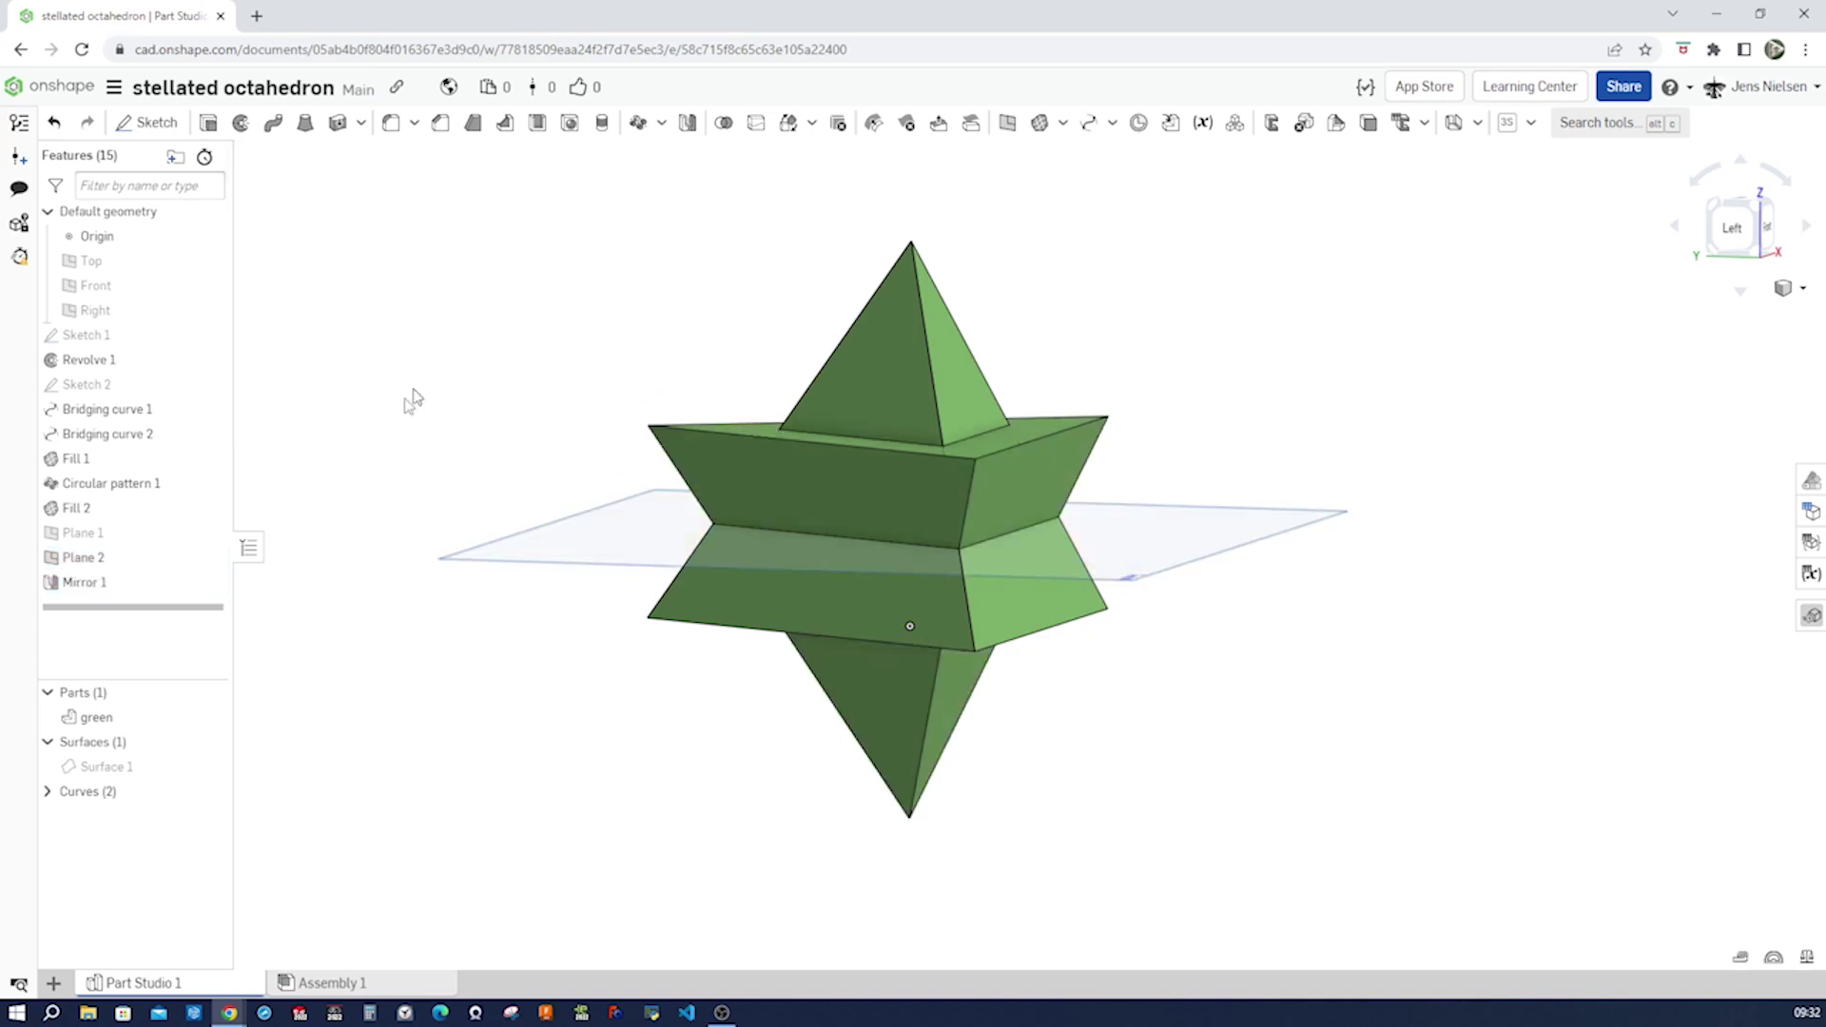
{"action": "left_click", "coordinate": [213, 560]}
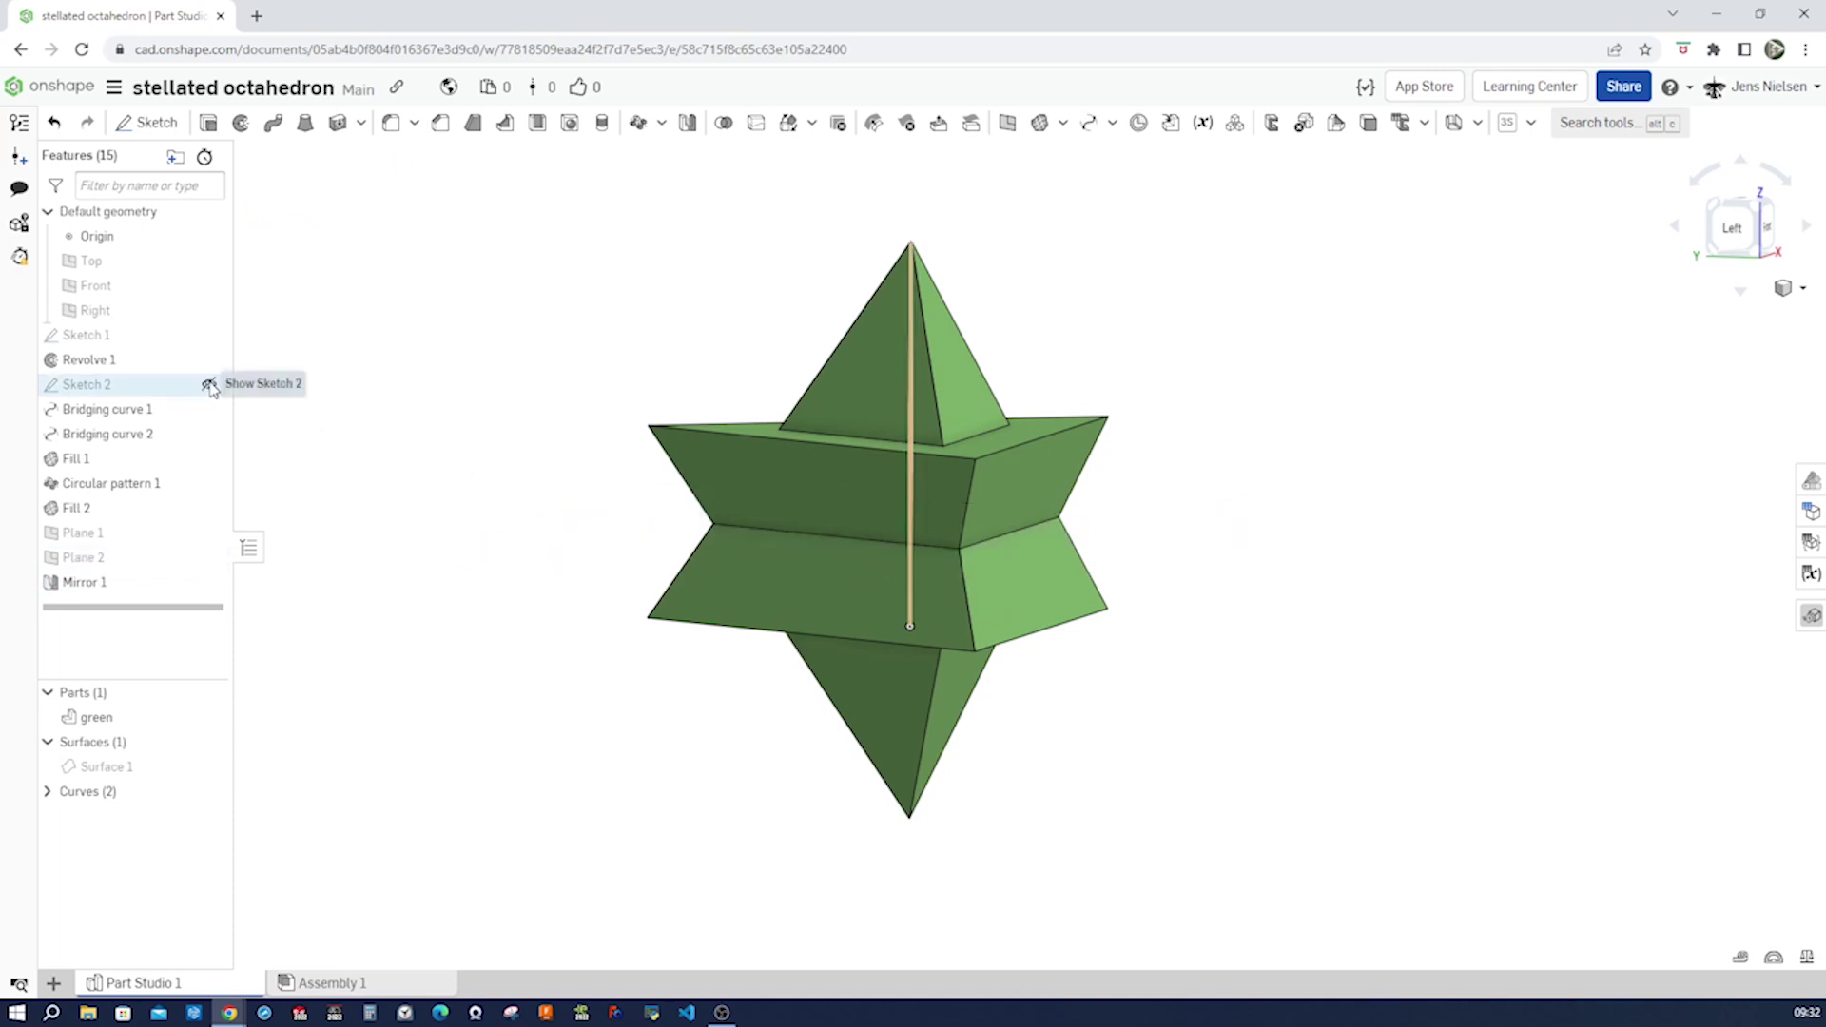
Step: Show Sketch 2 again and edit Mirror 1 to produce the copy as a separate Part 2
{"action": "left_click", "coordinate": [211, 386]}
{"action": "right_click_drag", "start_coordinate": [483, 395], "coordinate": [928, 492]}
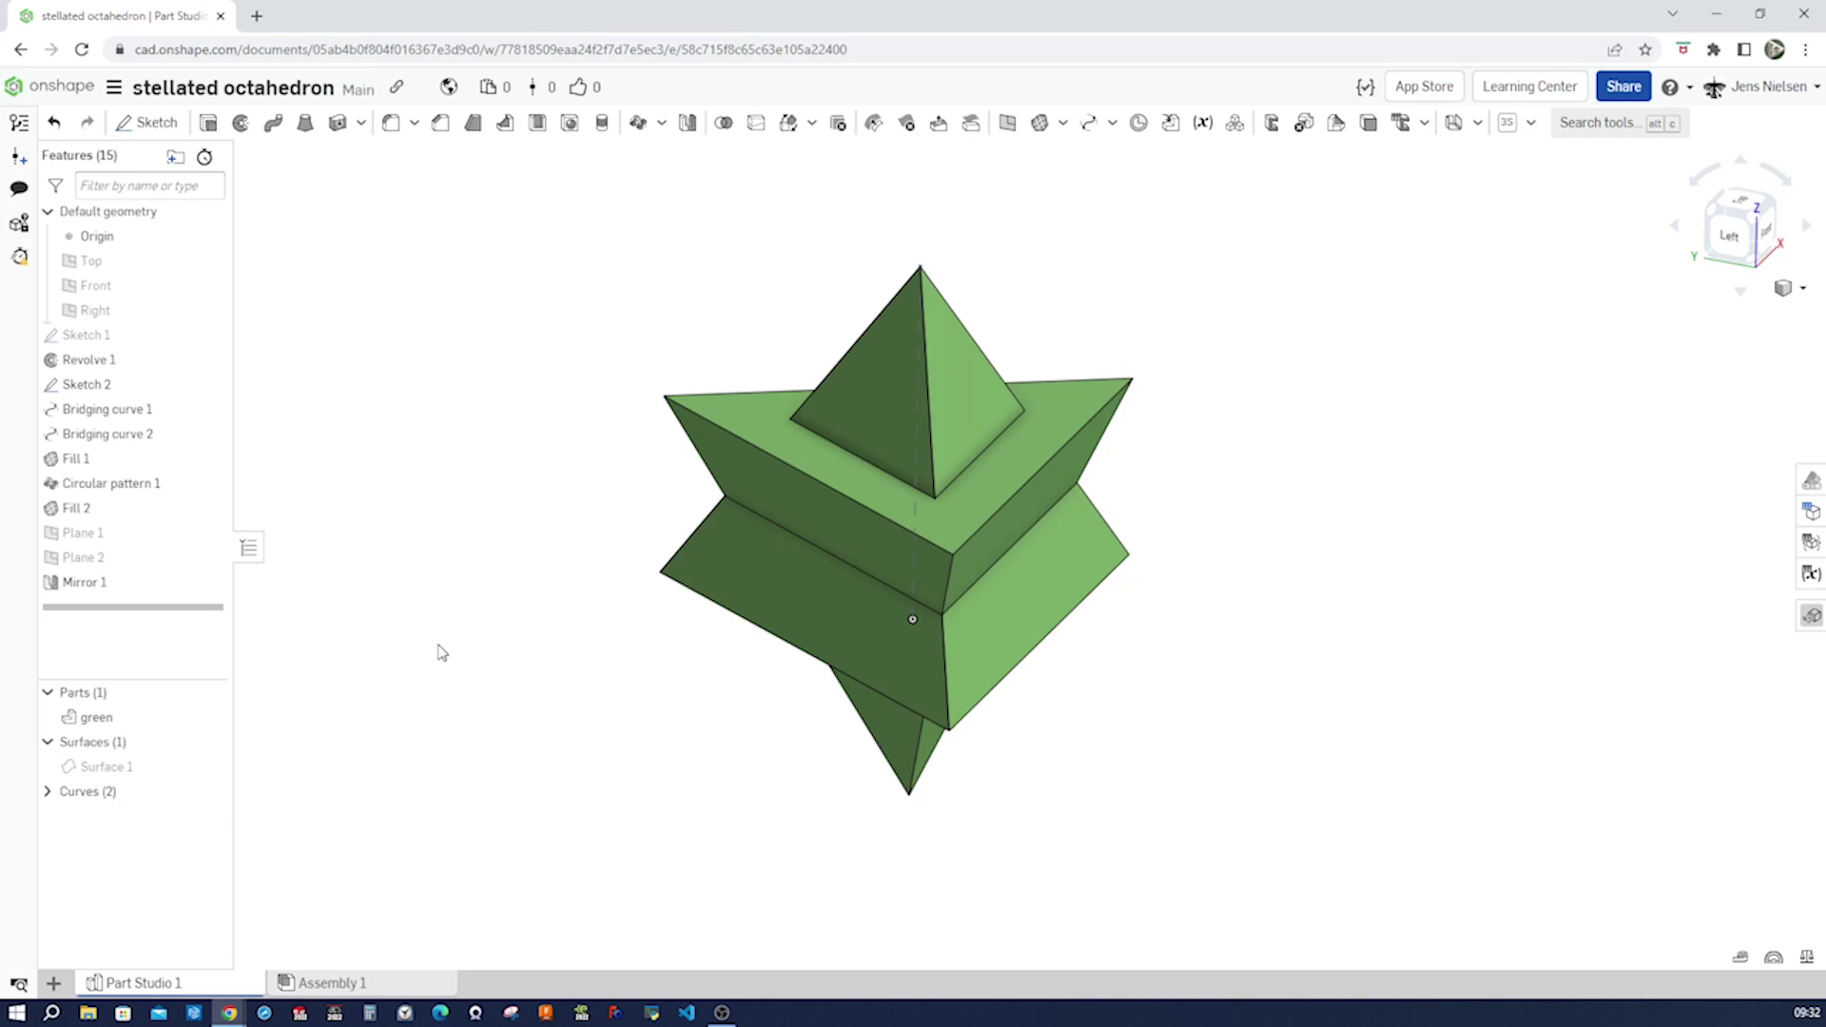
{"action": "right_click", "coordinate": [102, 588]}
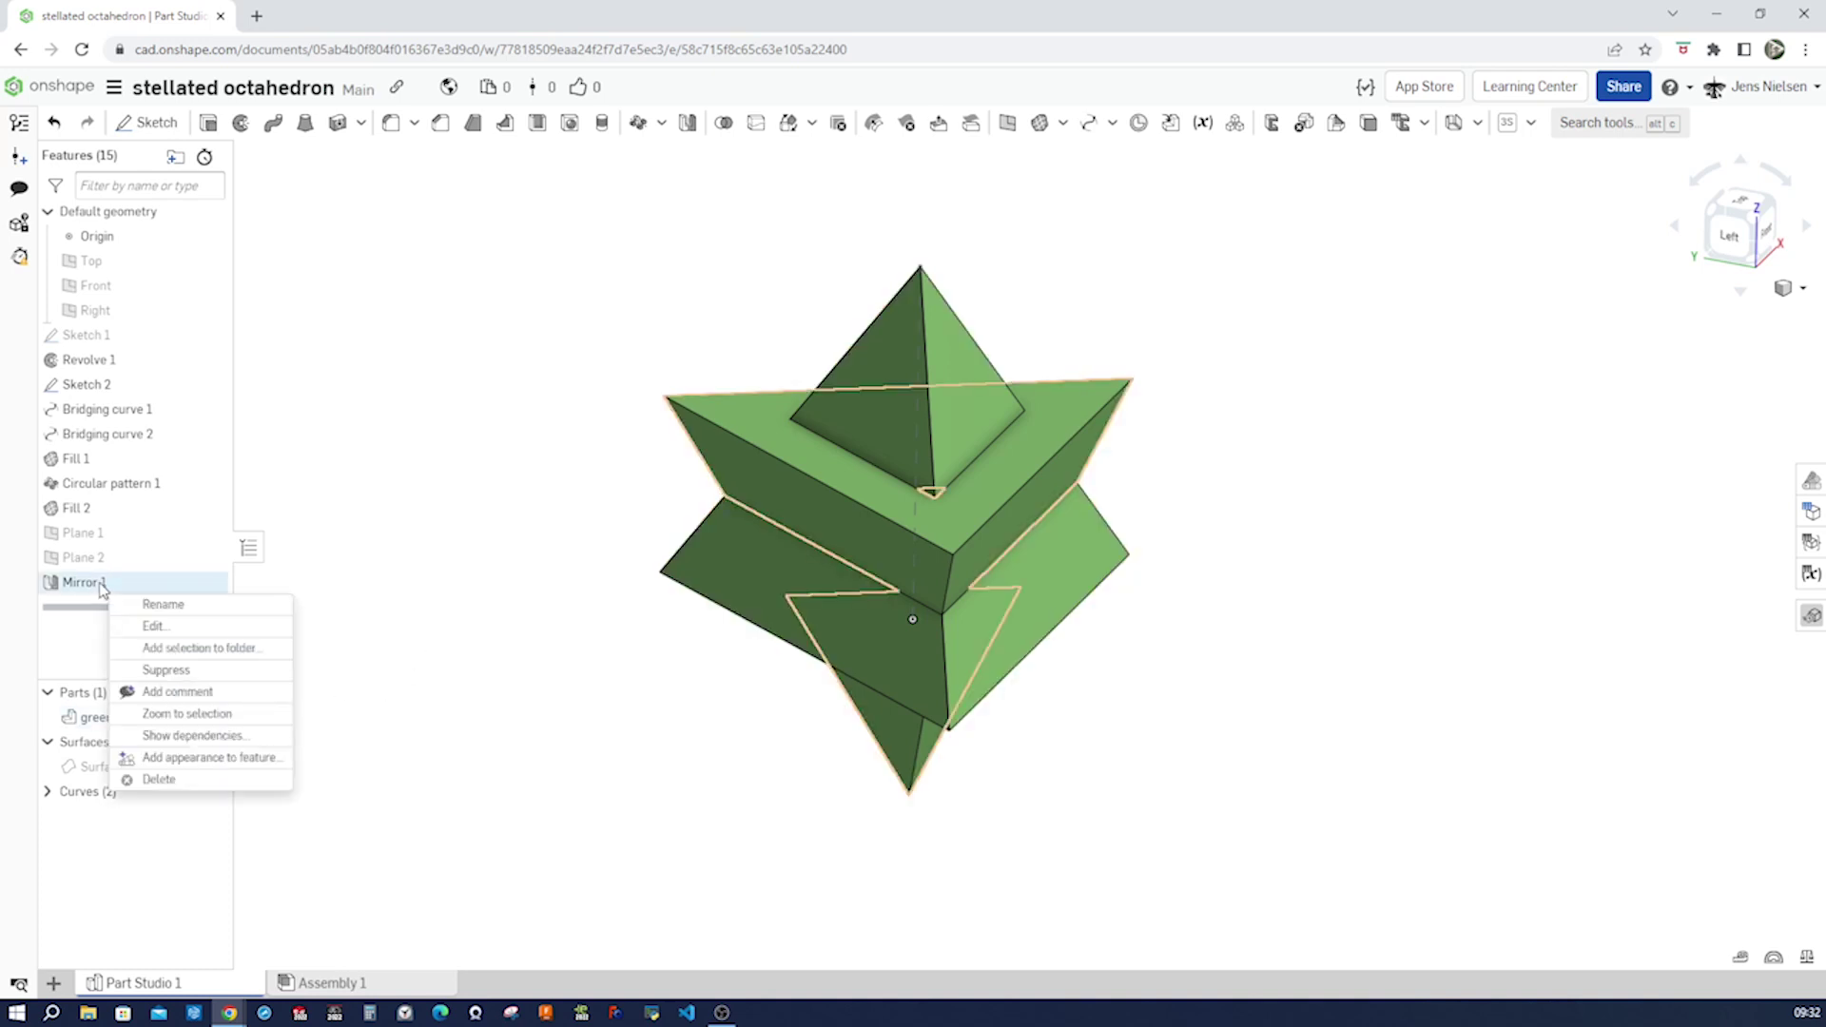
{"action": "left_click", "coordinate": [159, 627]}
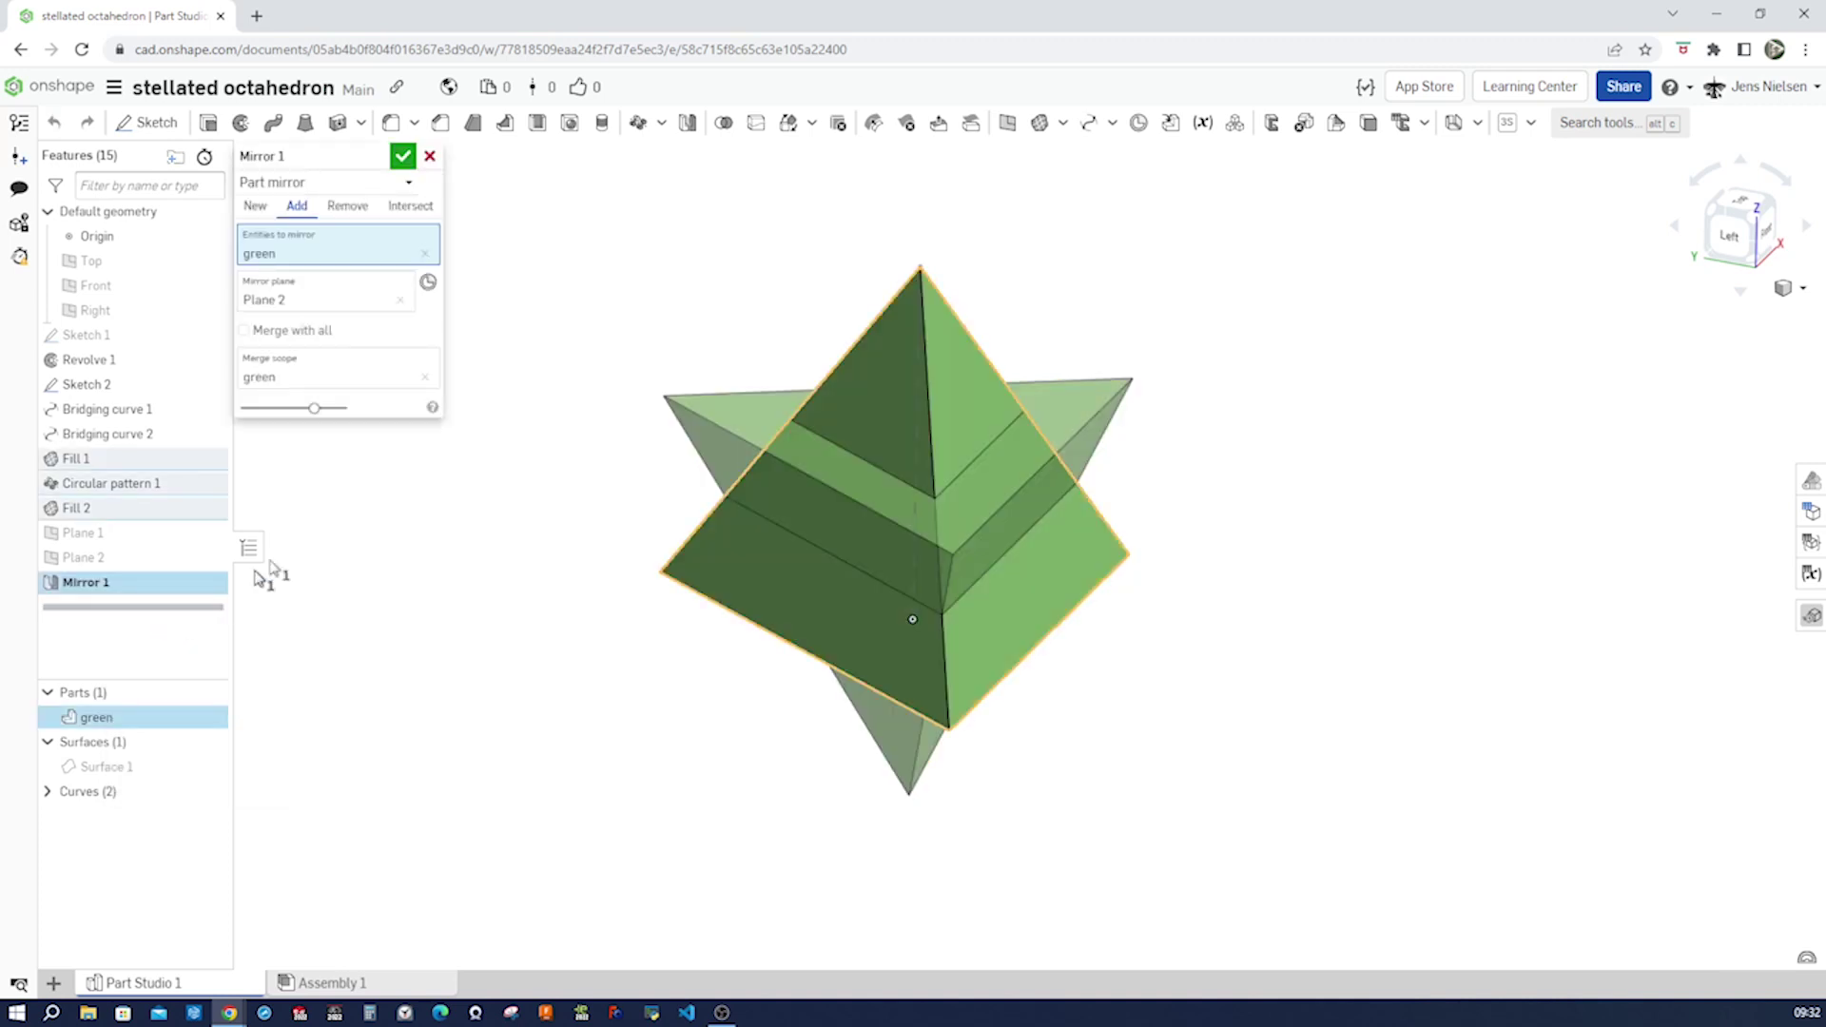
{"action": "left_click", "coordinate": [403, 156]}
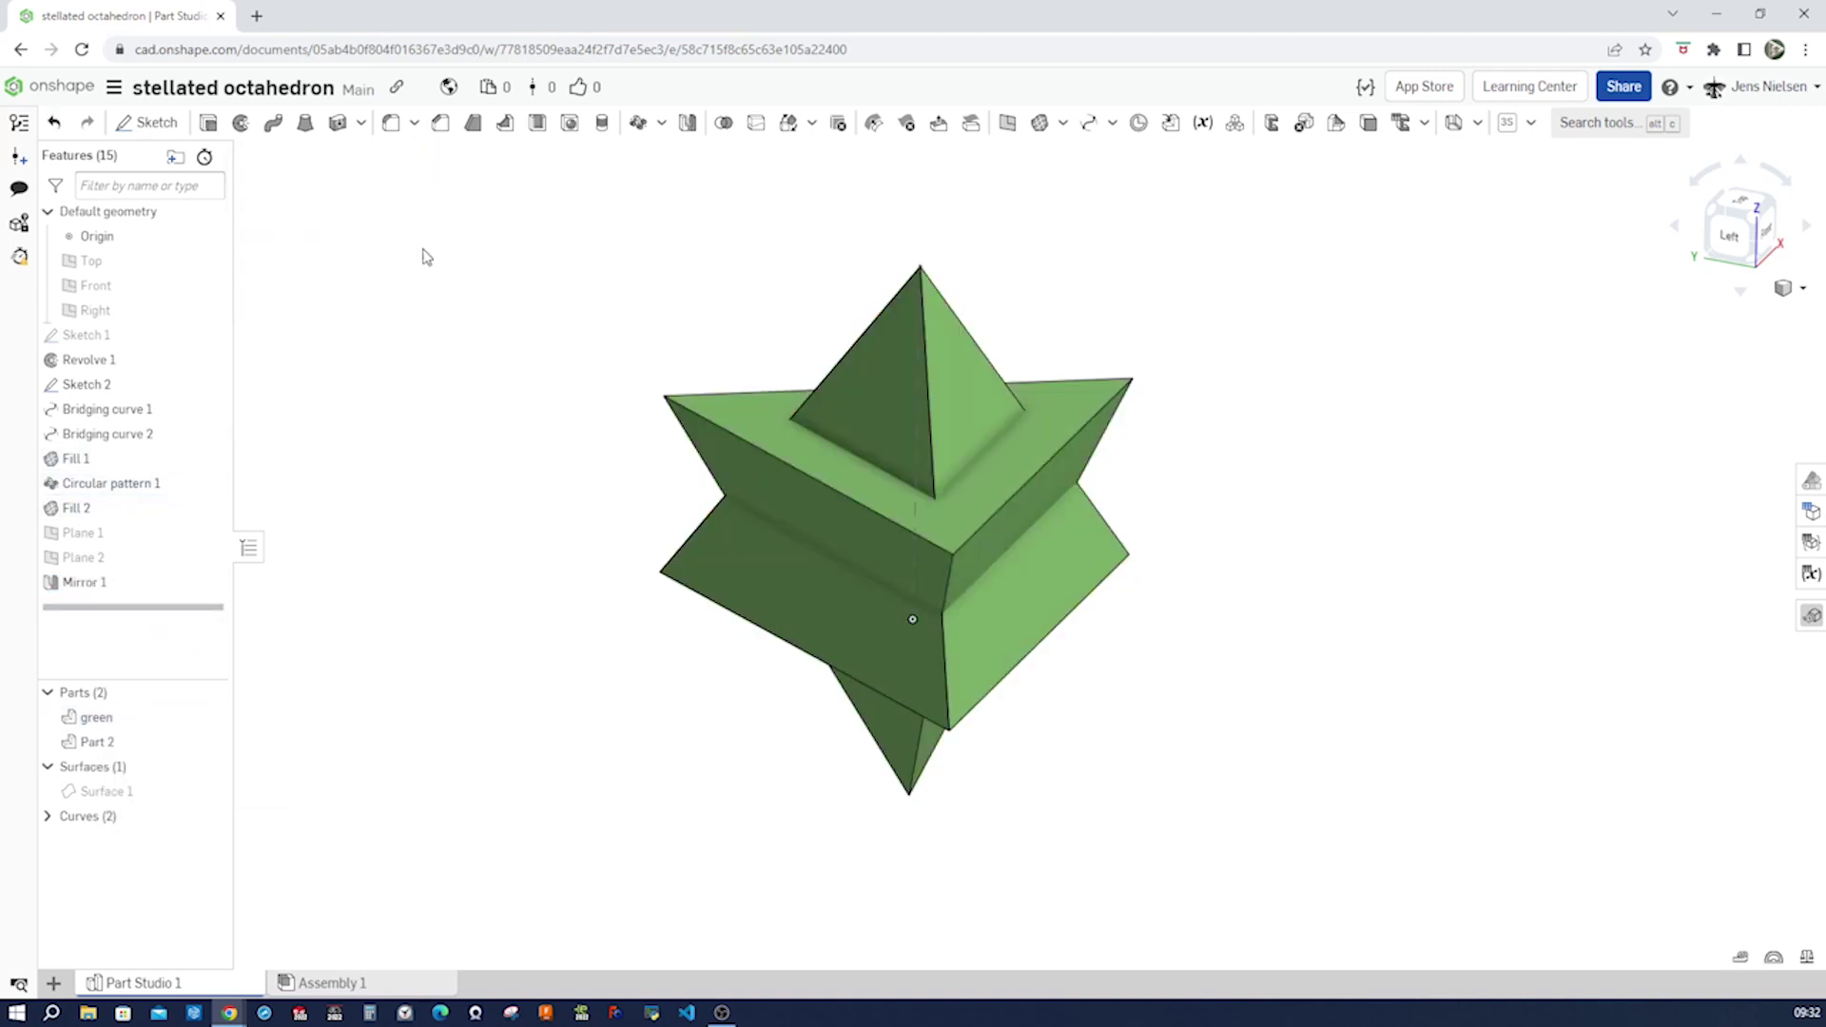
{"action": "right_click", "coordinate": [122, 743]}
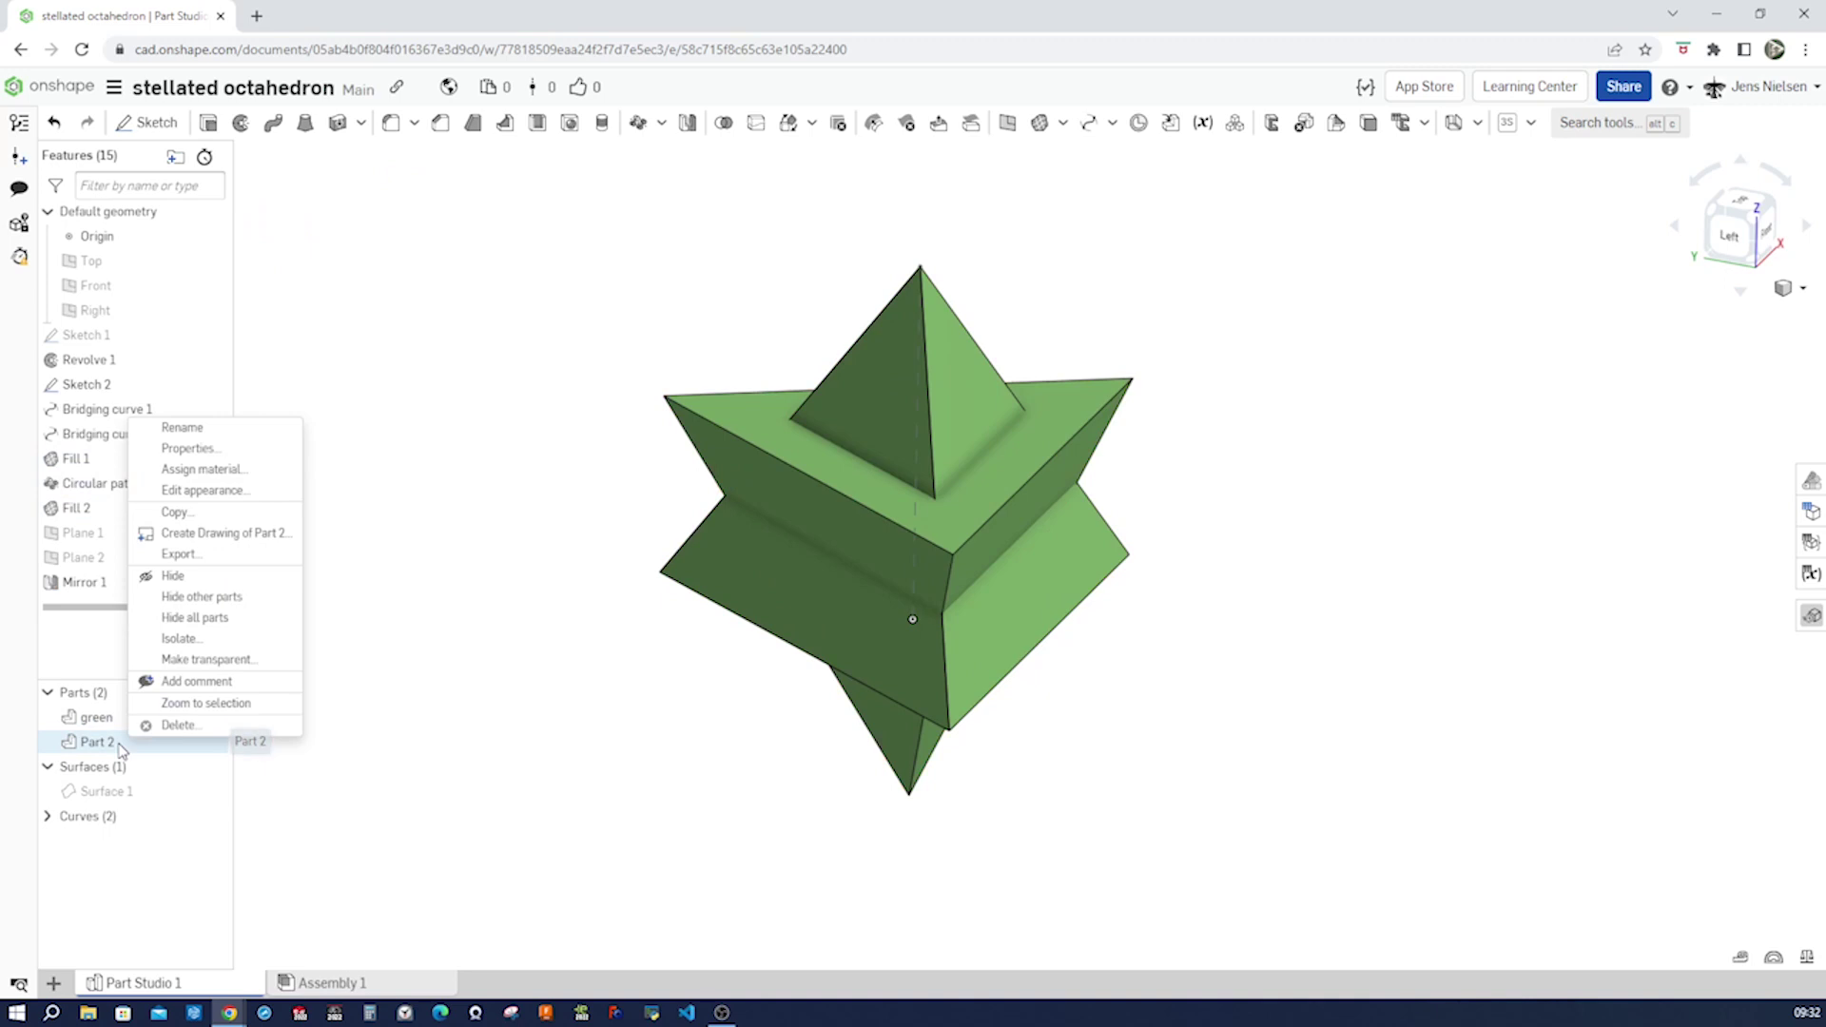
Step: Give the second tetrahedron a red appearance
{"action": "left_click", "coordinate": [195, 490]}
{"action": "left_click", "coordinate": [305, 723]}
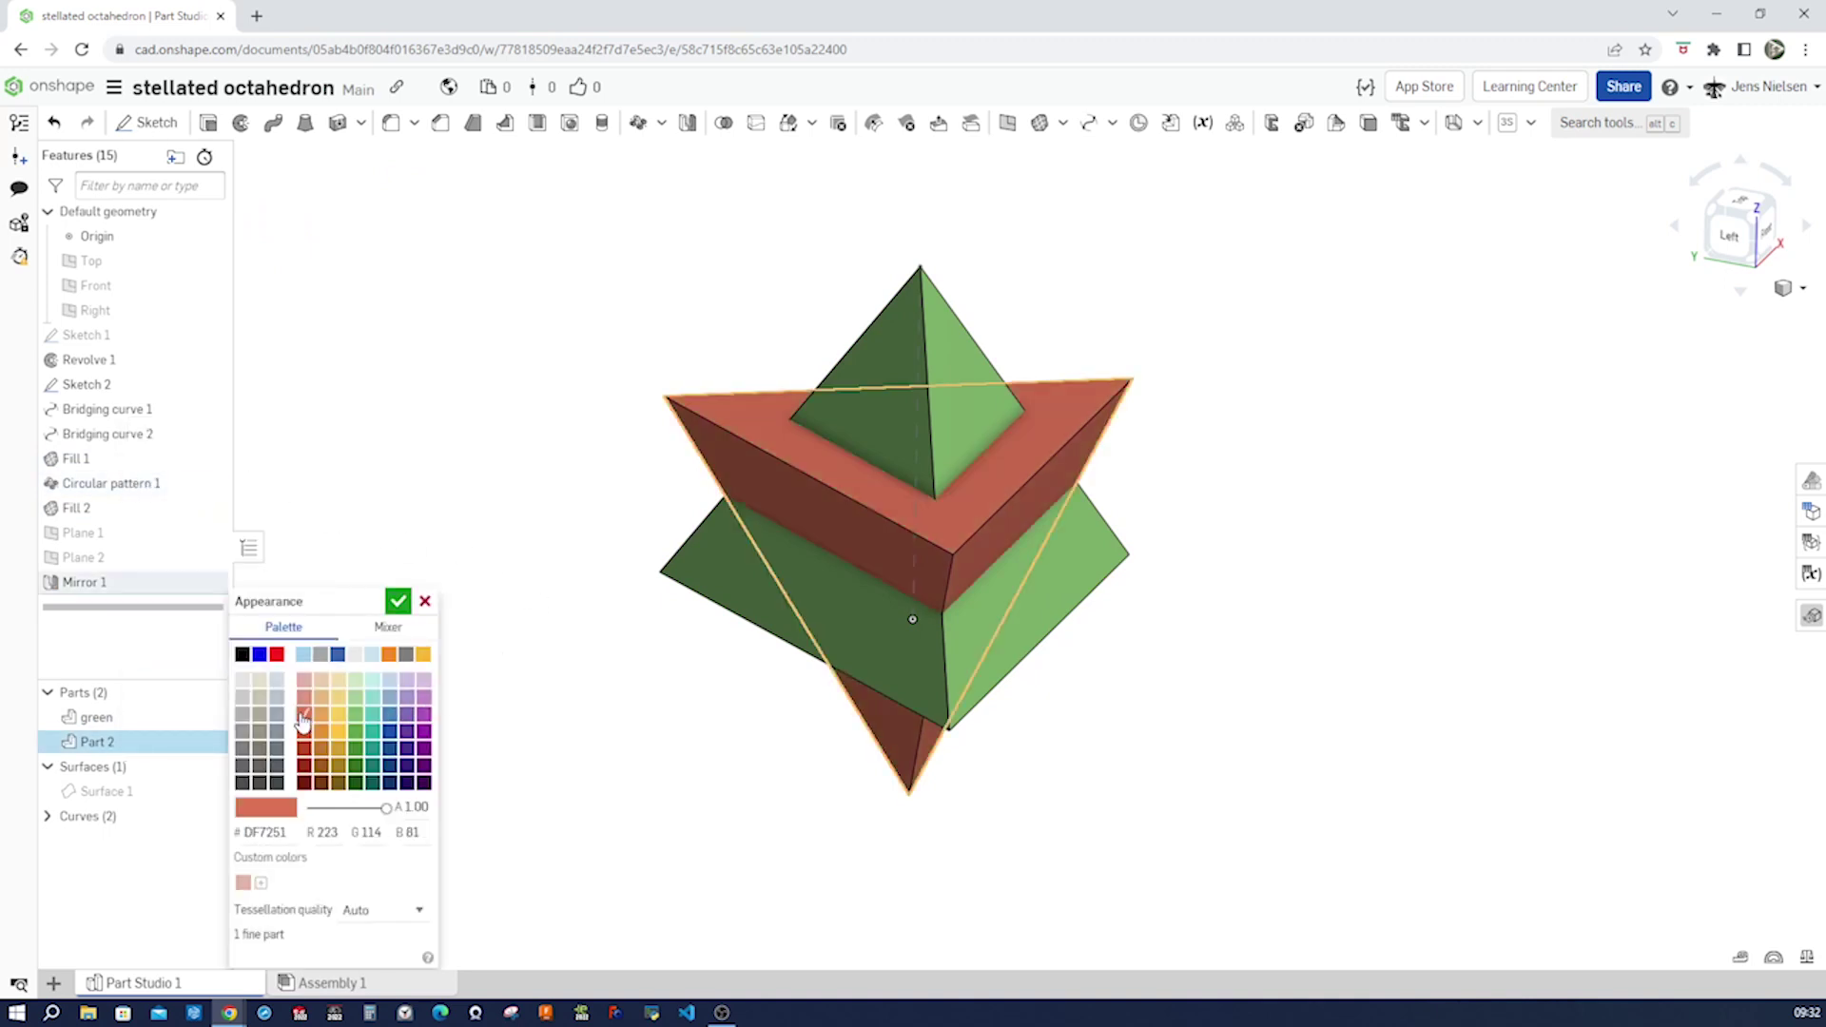
{"action": "left_click", "coordinate": [397, 601]}
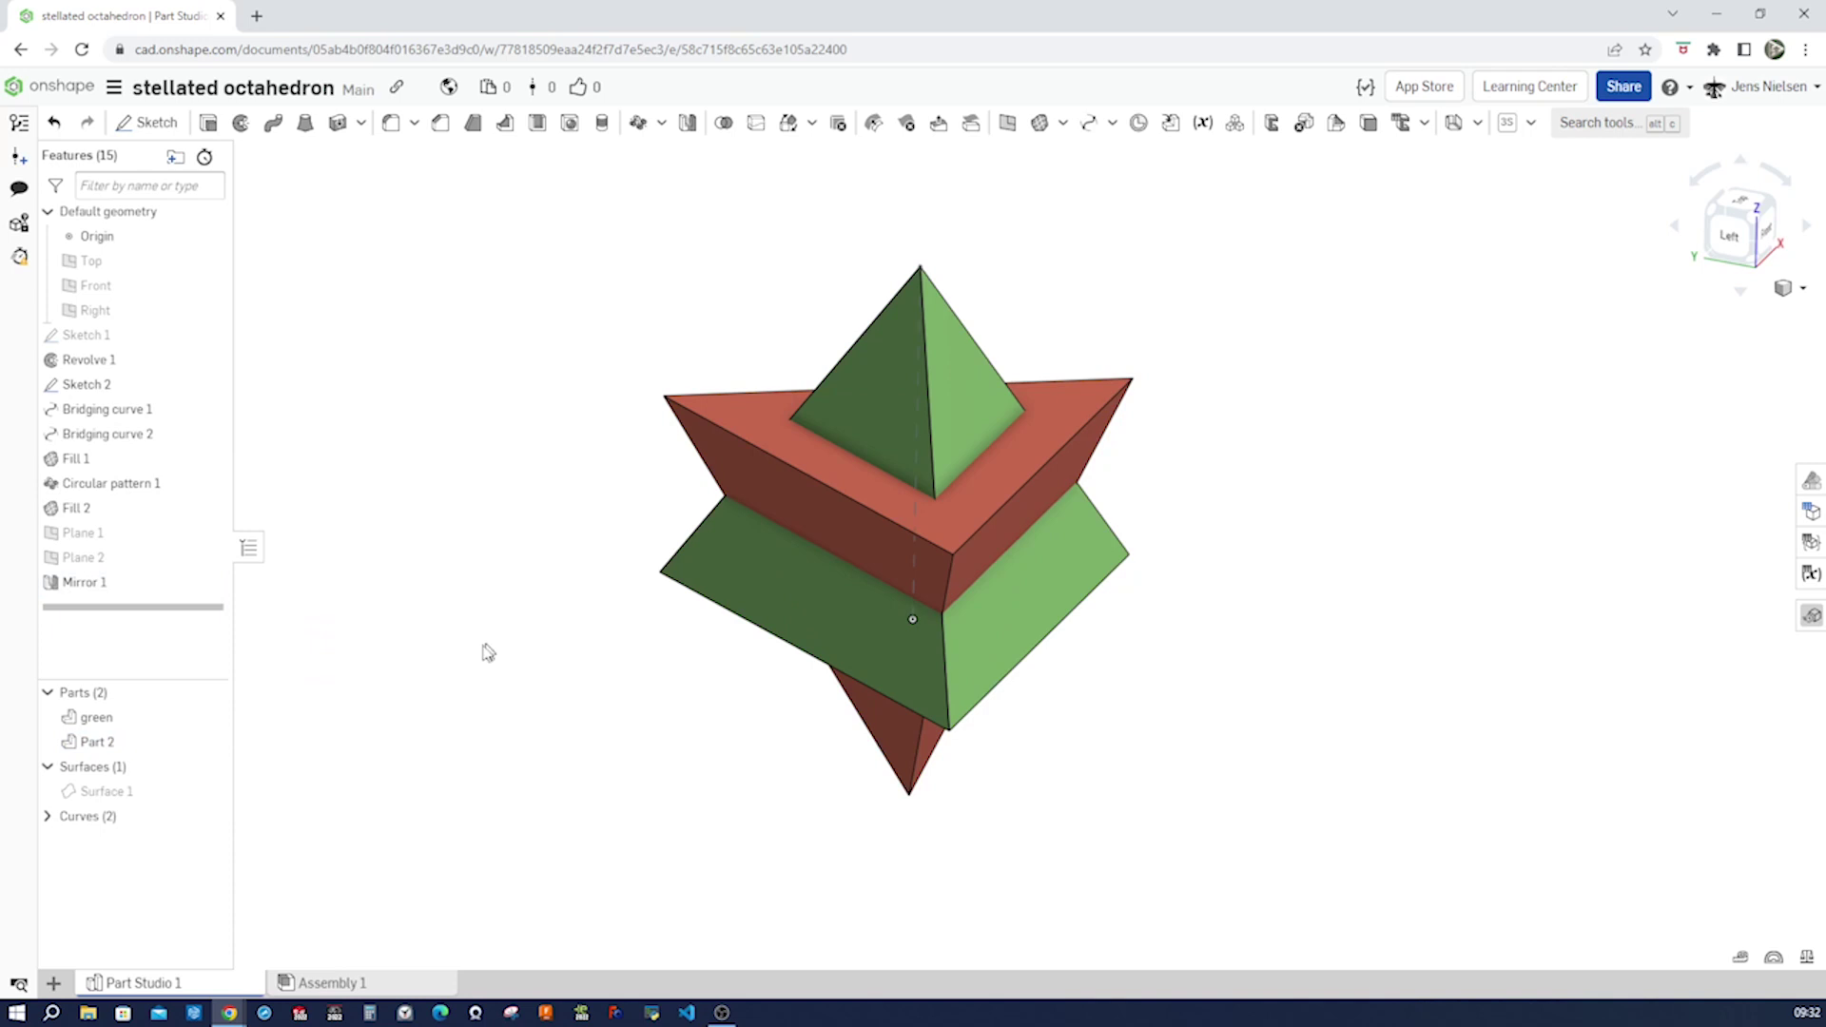
Step: Rename Part 2 to 'red'
{"action": "right_click", "coordinate": [158, 754]}
{"action": "left_click", "coordinate": [242, 441]}
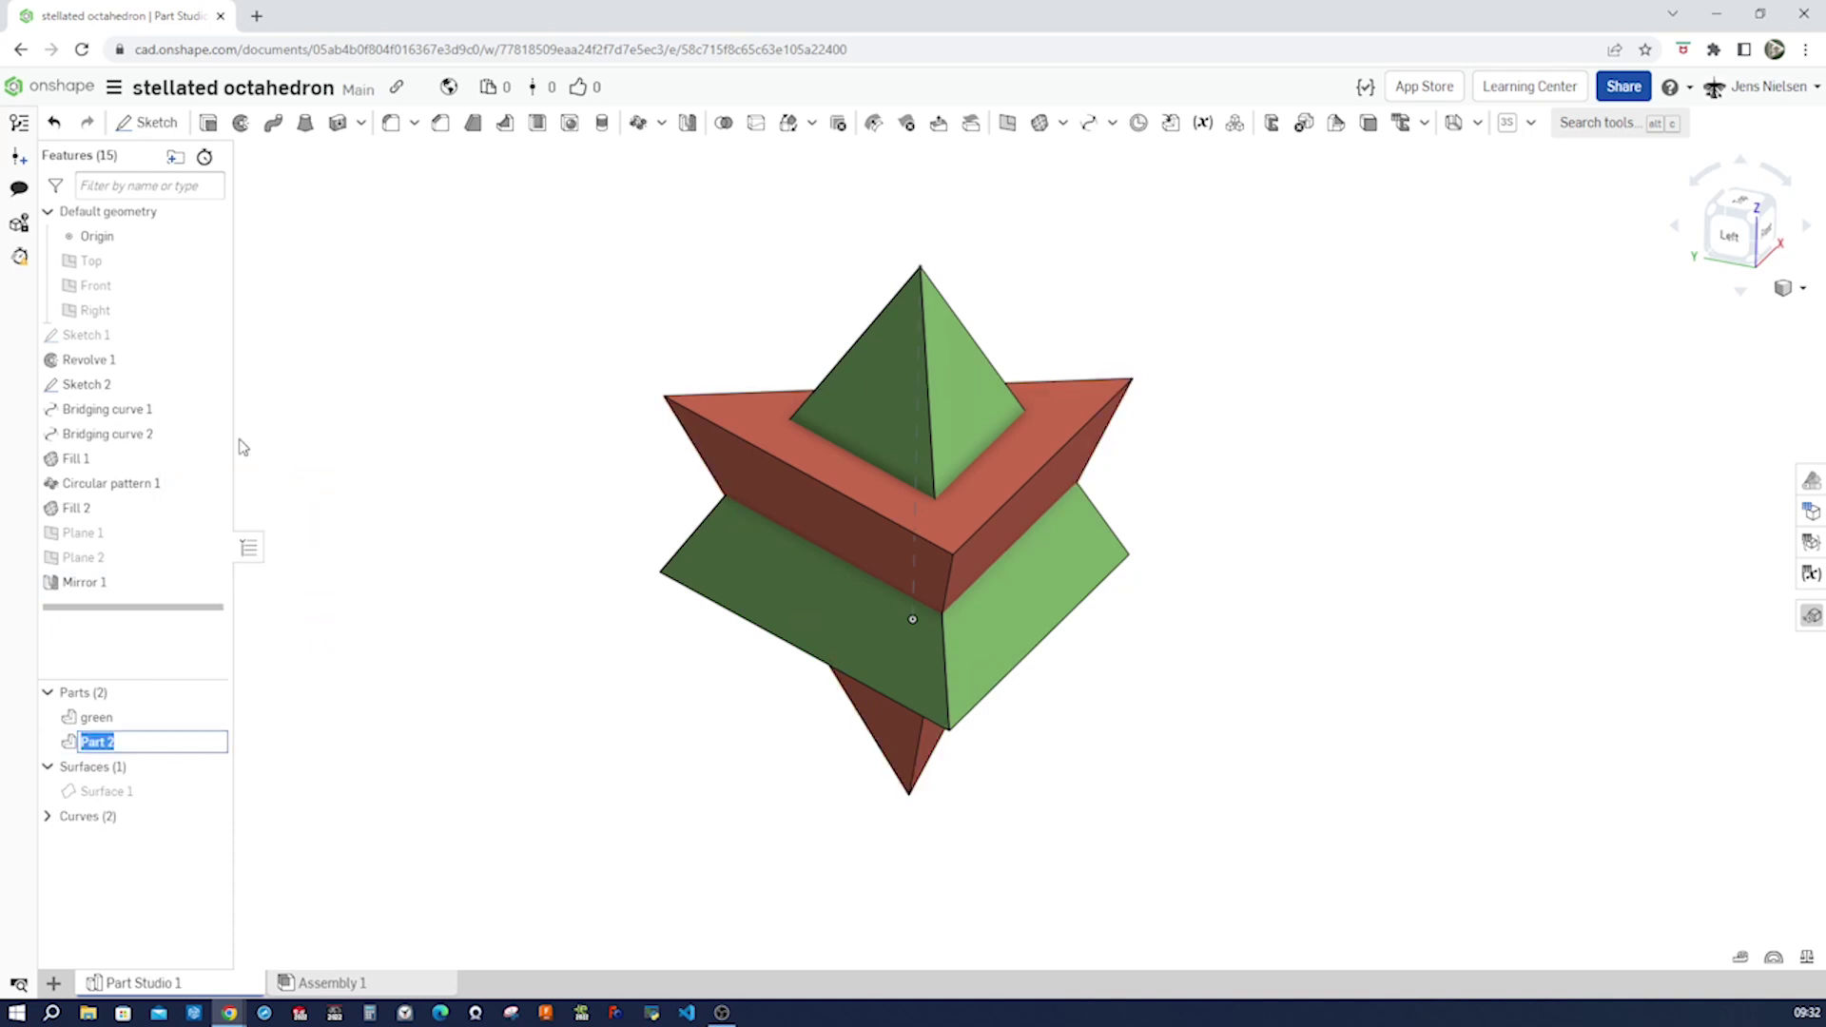
{"action": "type", "text": "red"}
{"action": "key", "text": "Return"}
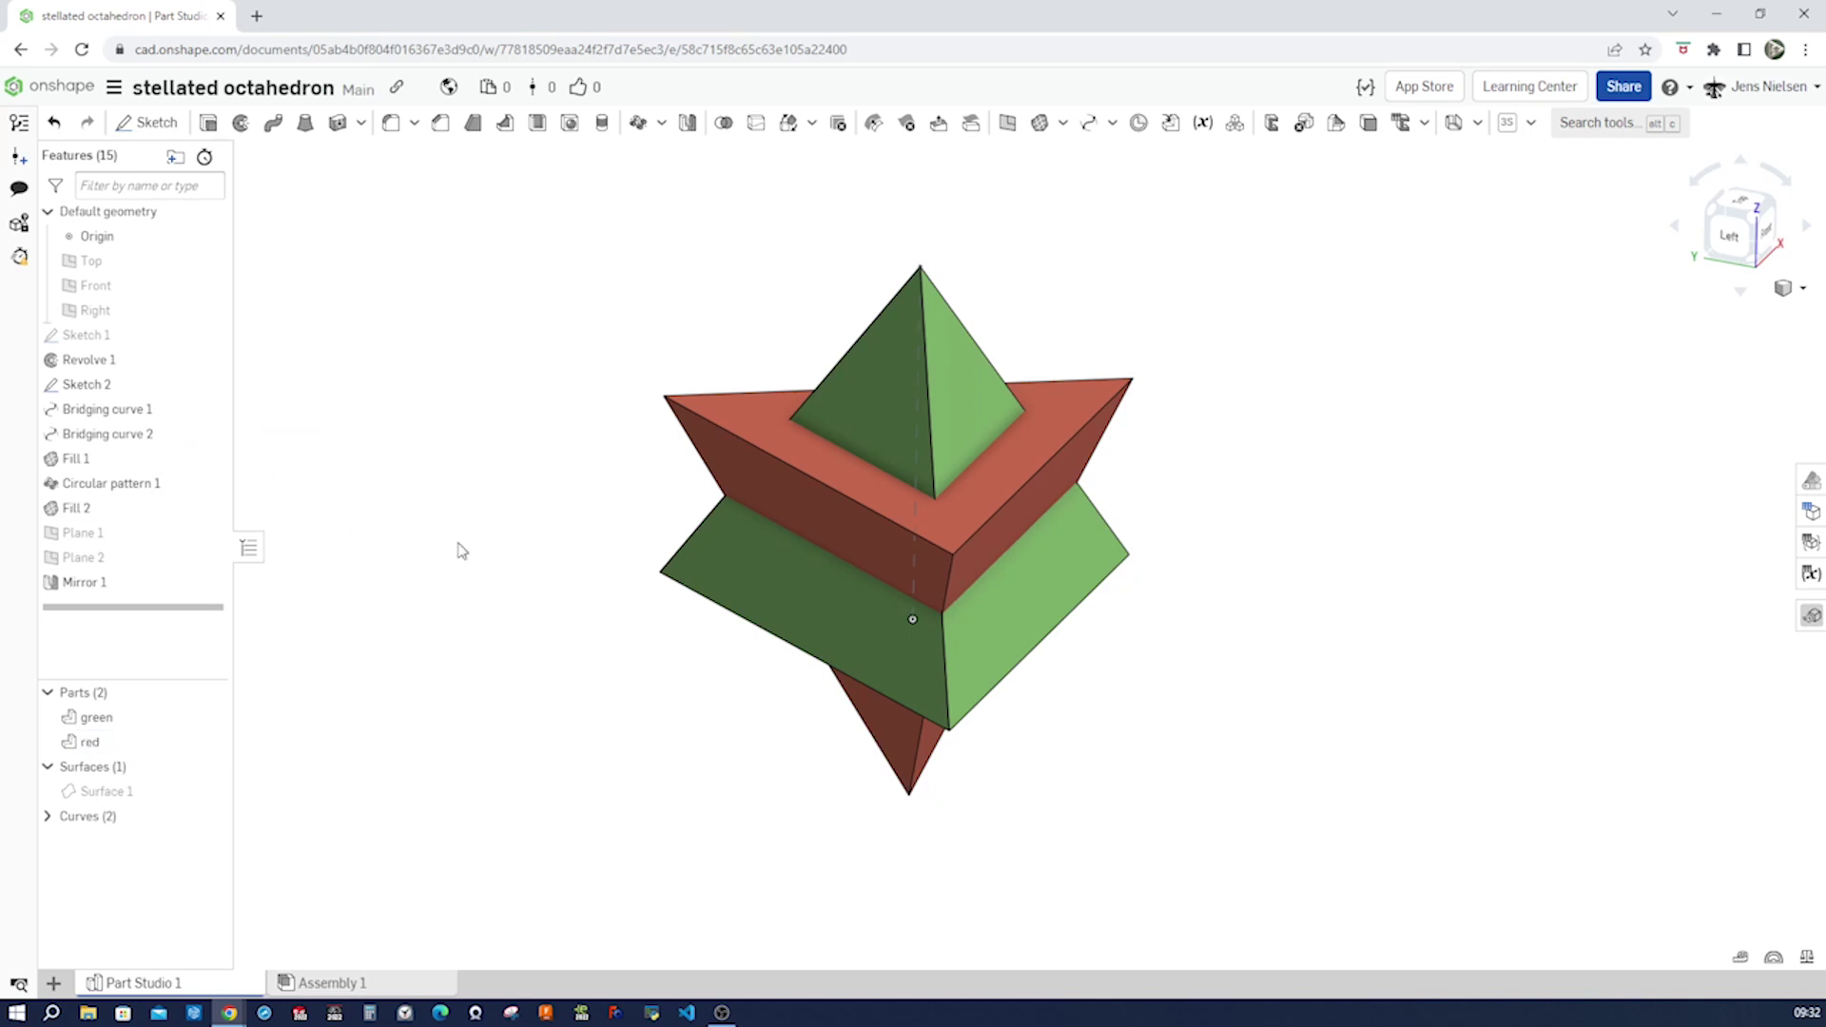
{"action": "right_click_drag", "start_coordinate": [514, 640], "coordinate": [754, 429]}
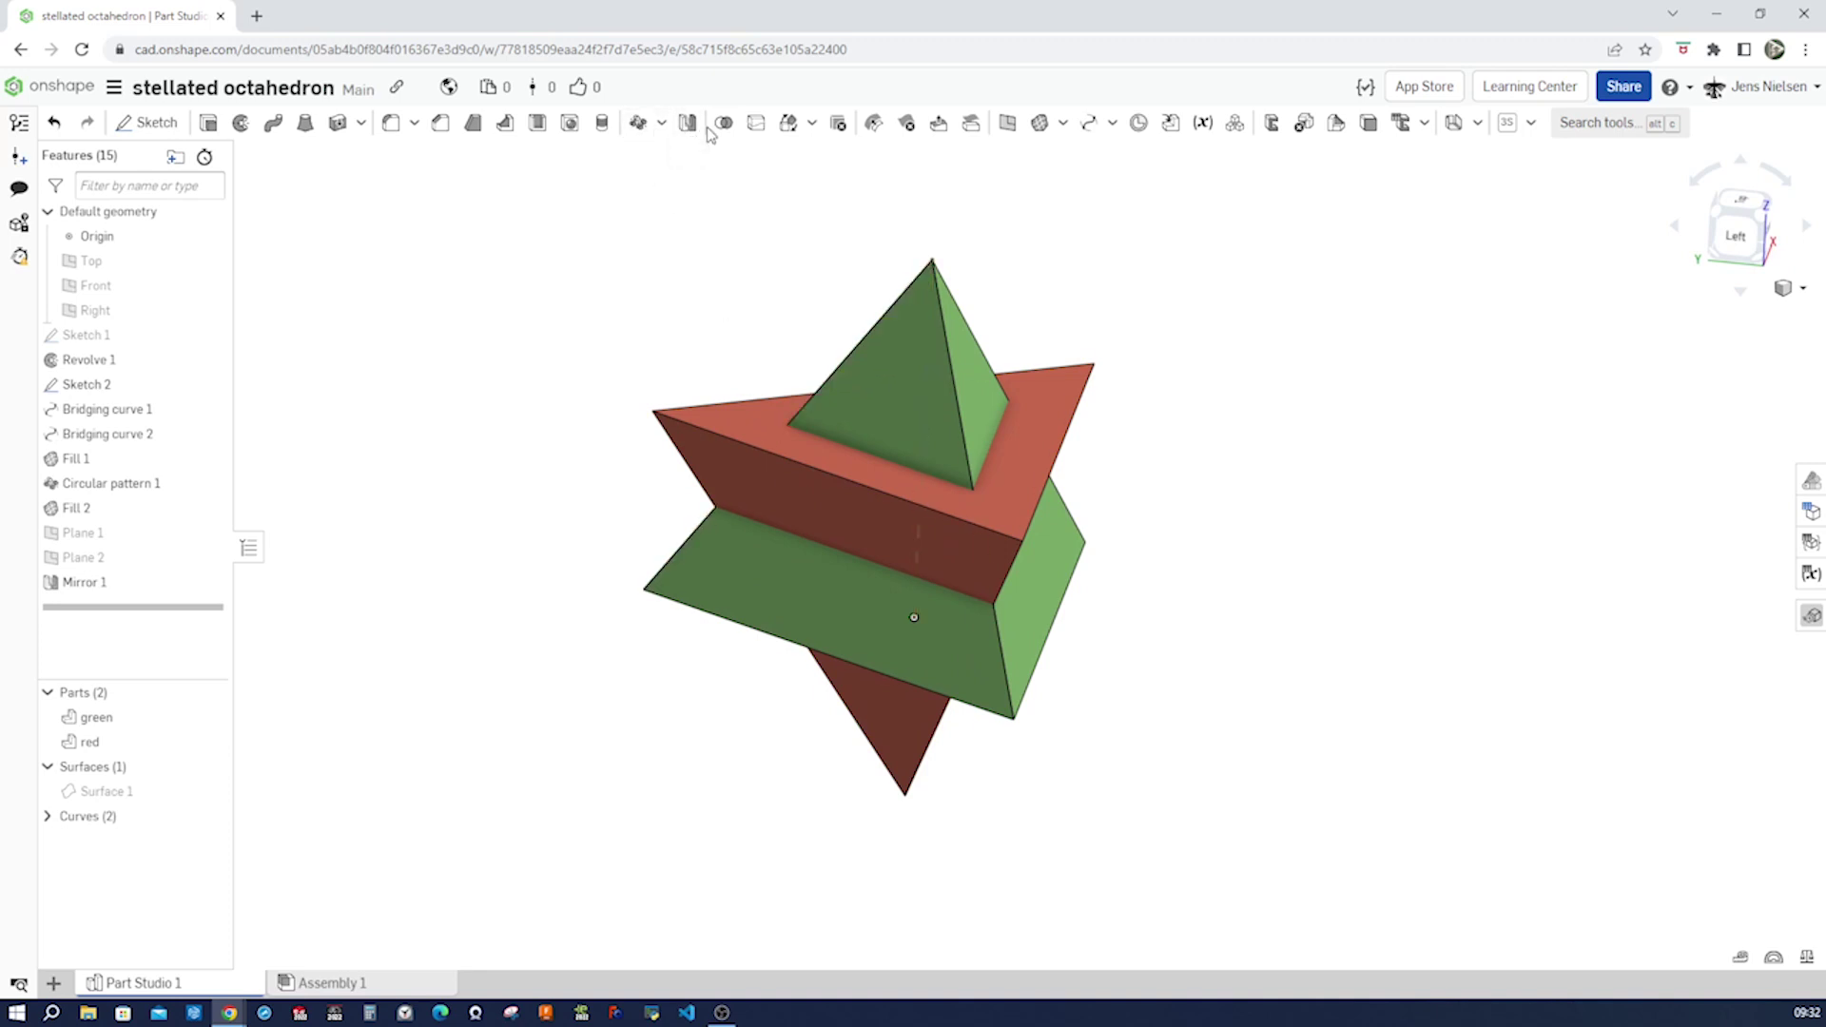
Step: Rotate the red tetrahedron 60° about Sketch 2's vertical edge with a Transform feature
{"action": "left_click", "coordinate": [757, 126]}
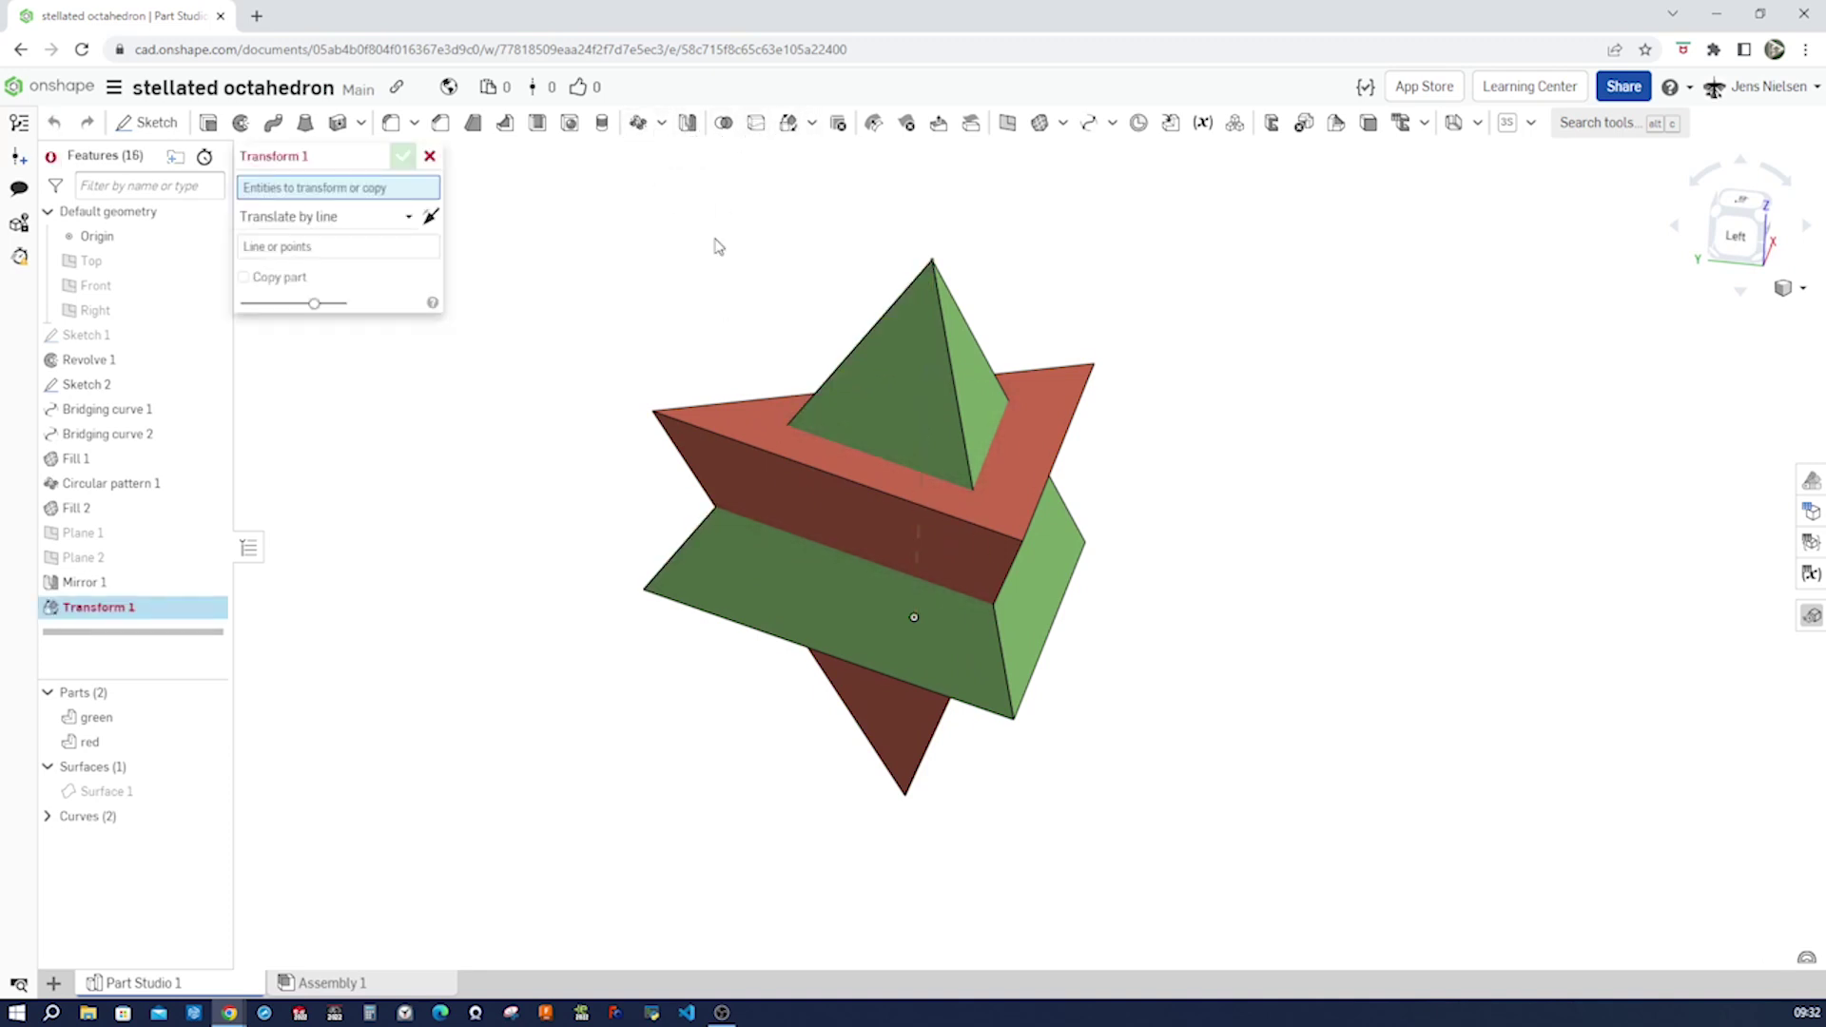
{"action": "left_click", "coordinate": [717, 424]}
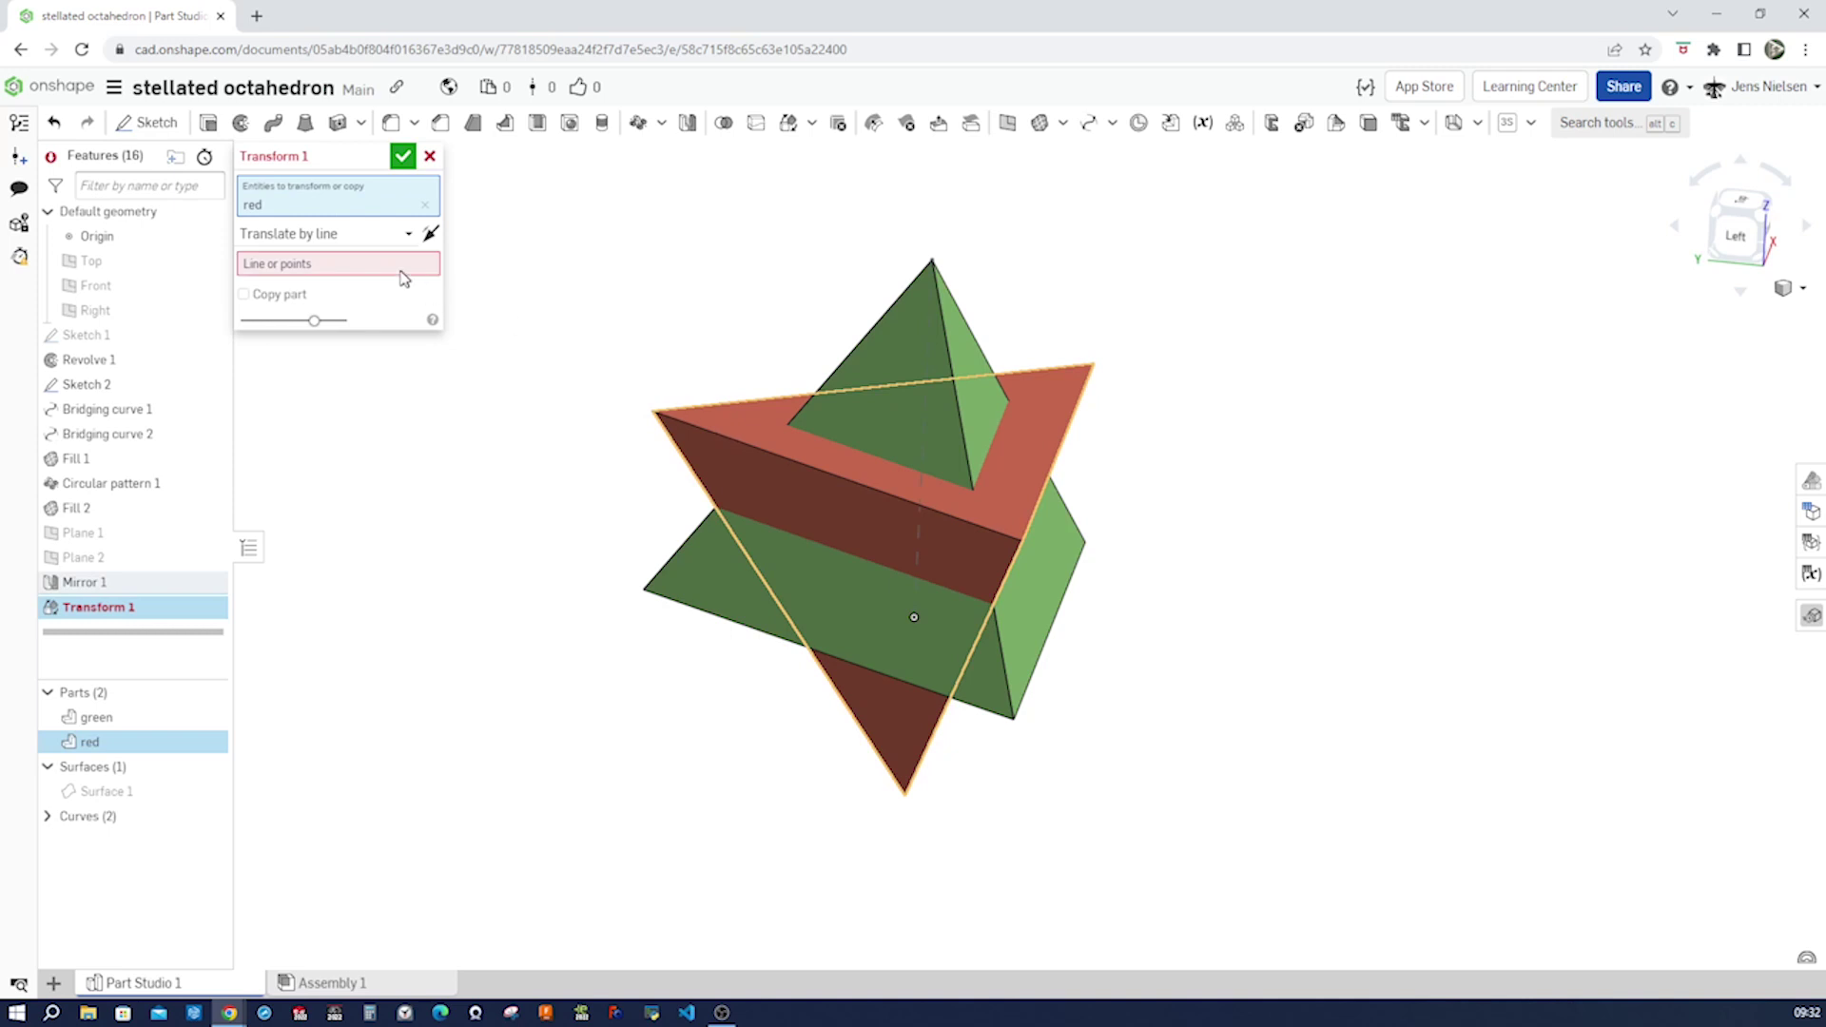
{"action": "left_click", "coordinate": [399, 271]}
{"action": "left_click", "coordinate": [919, 538]}
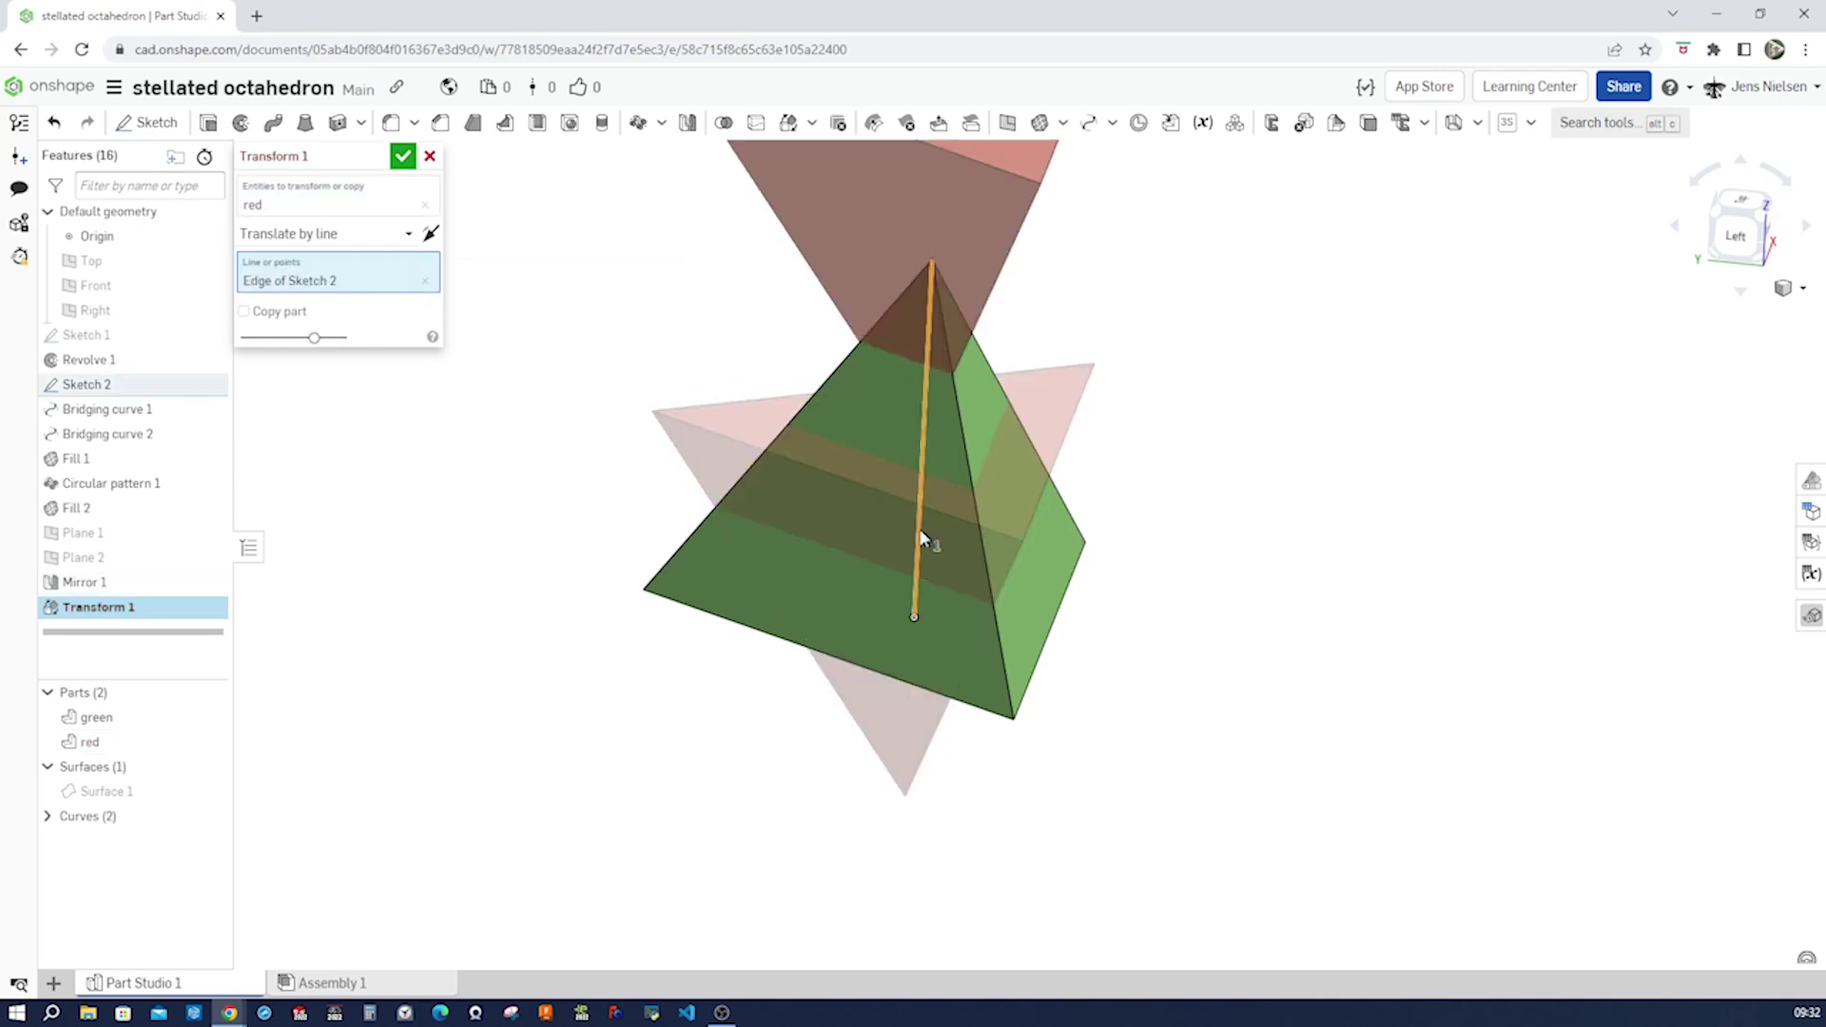
{"action": "left_click", "coordinate": [408, 234]}
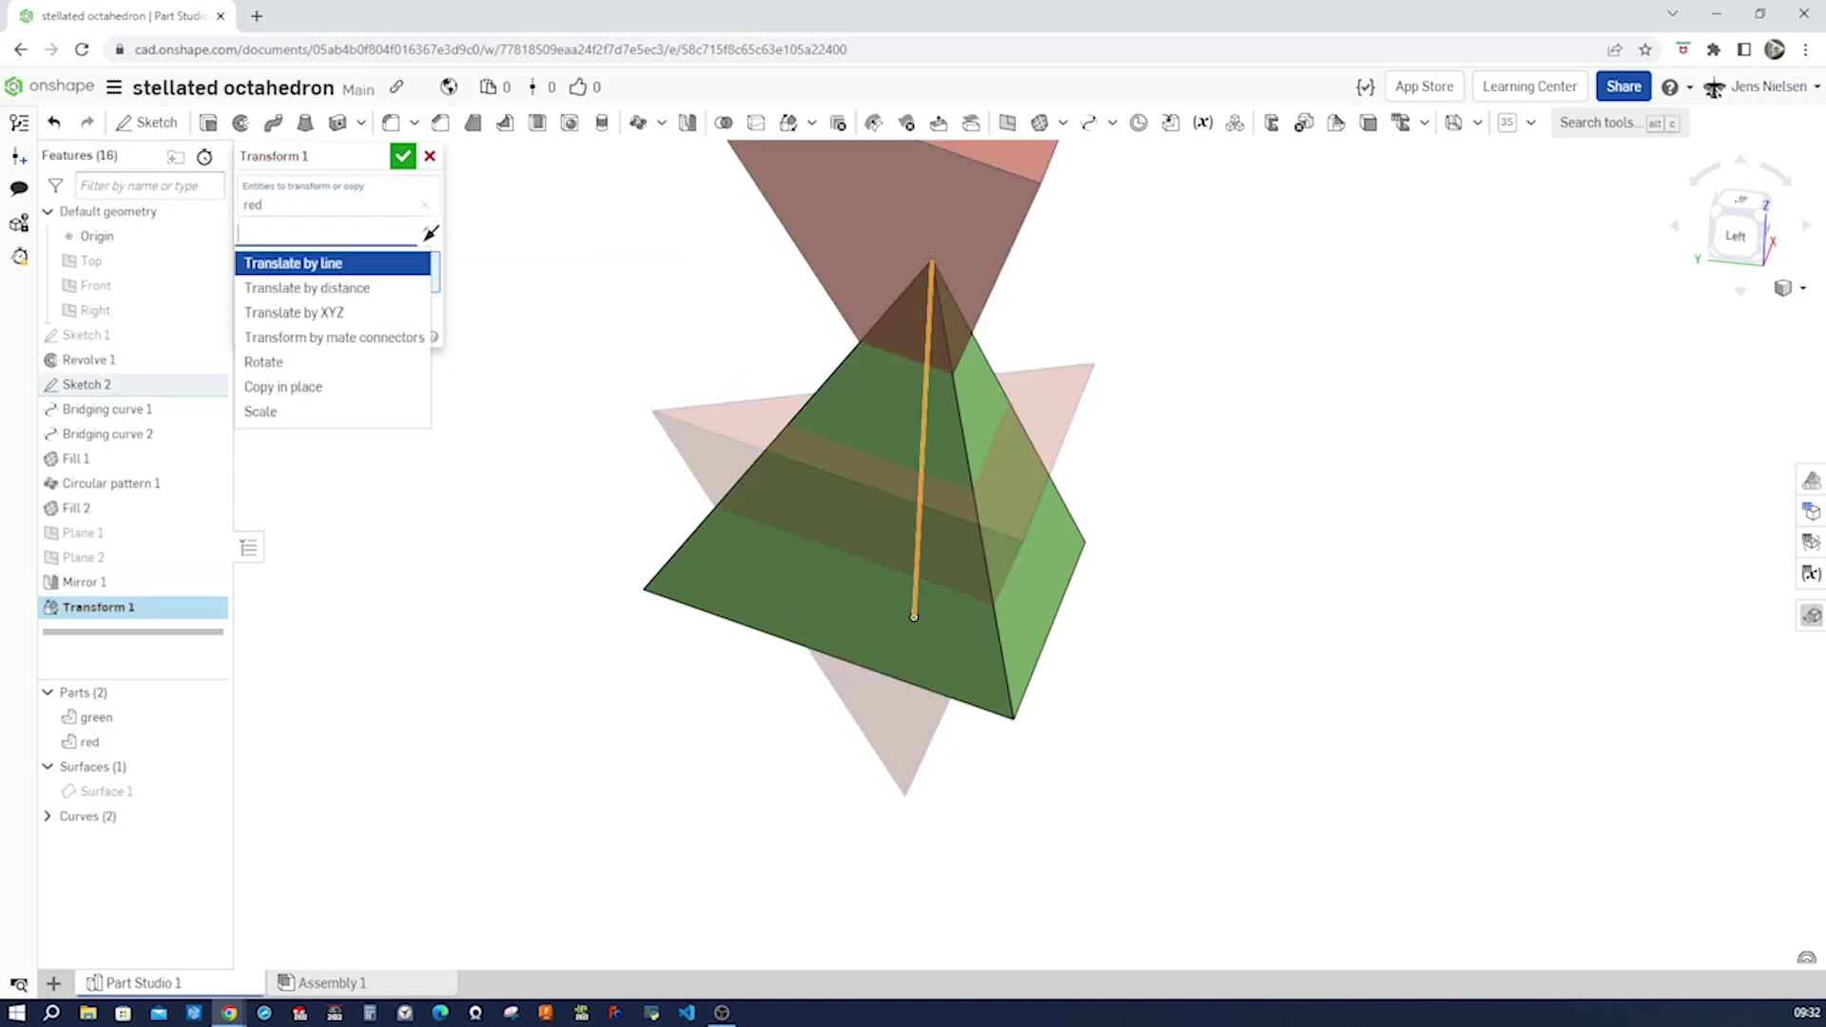
{"action": "left_click", "coordinate": [301, 361]}
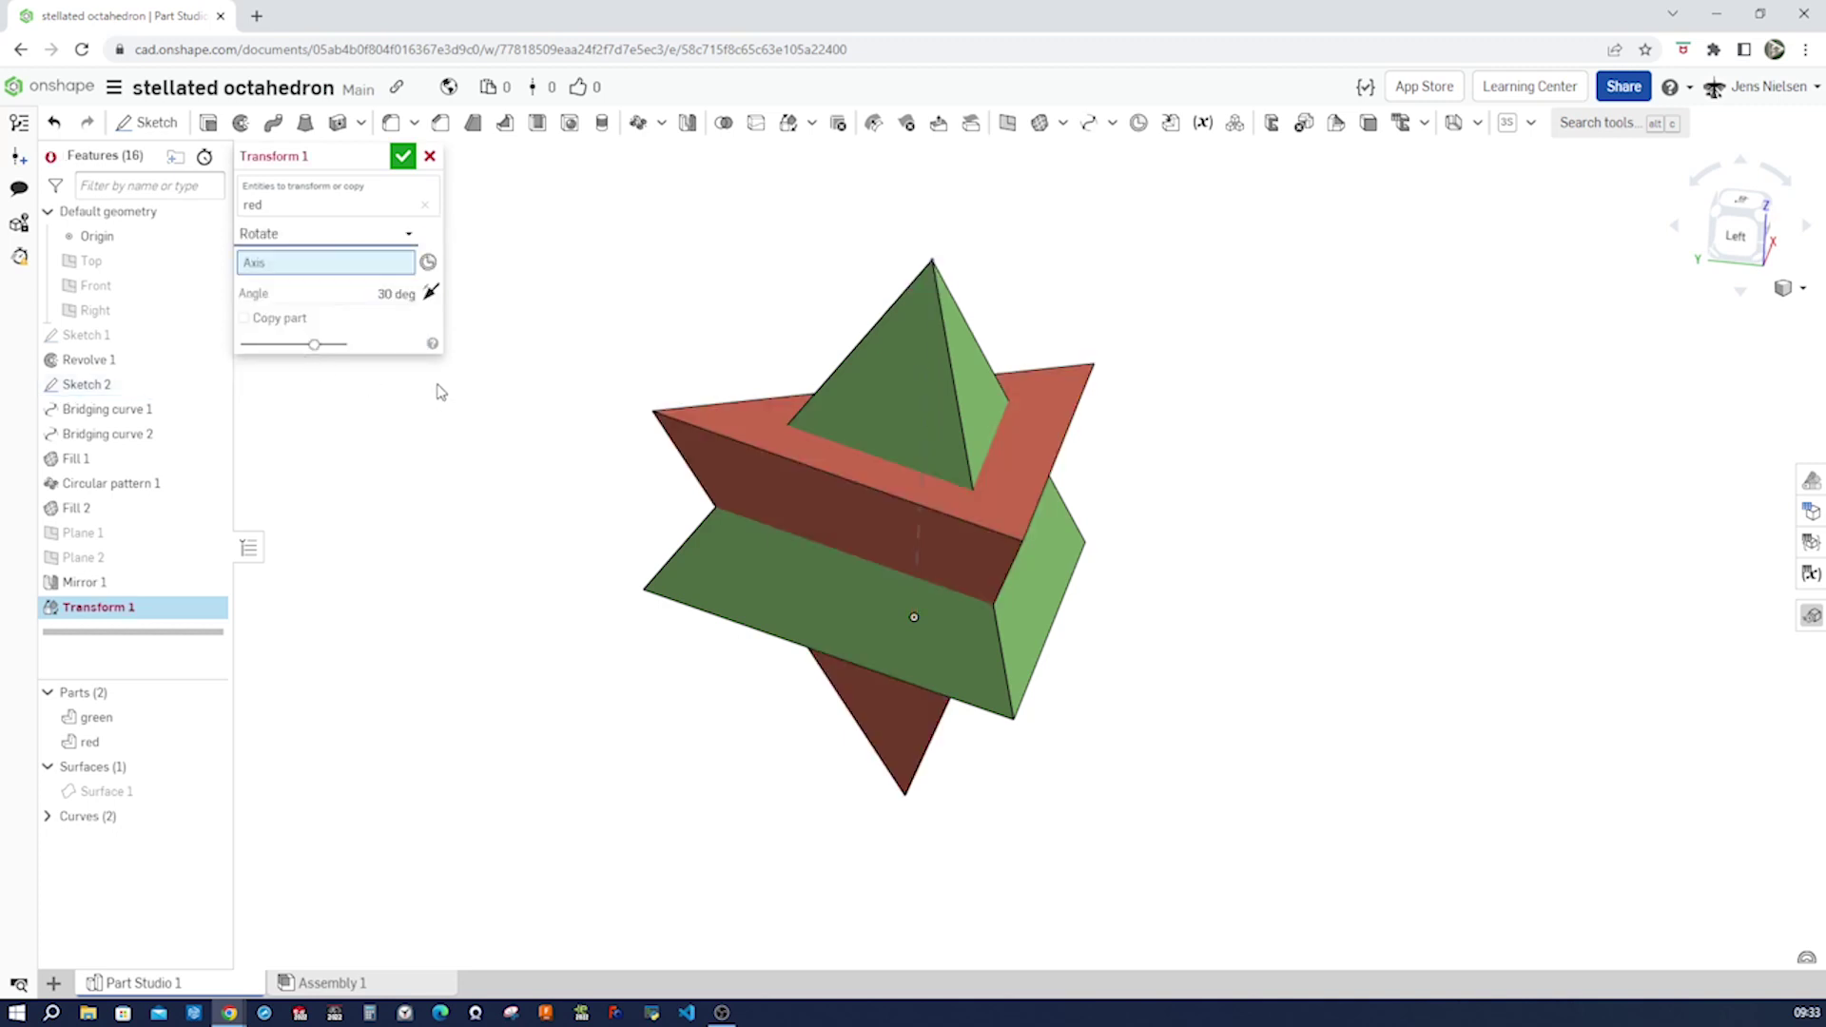
{"action": "left_click", "coordinate": [921, 551]}
{"action": "left_click", "coordinate": [396, 310]}
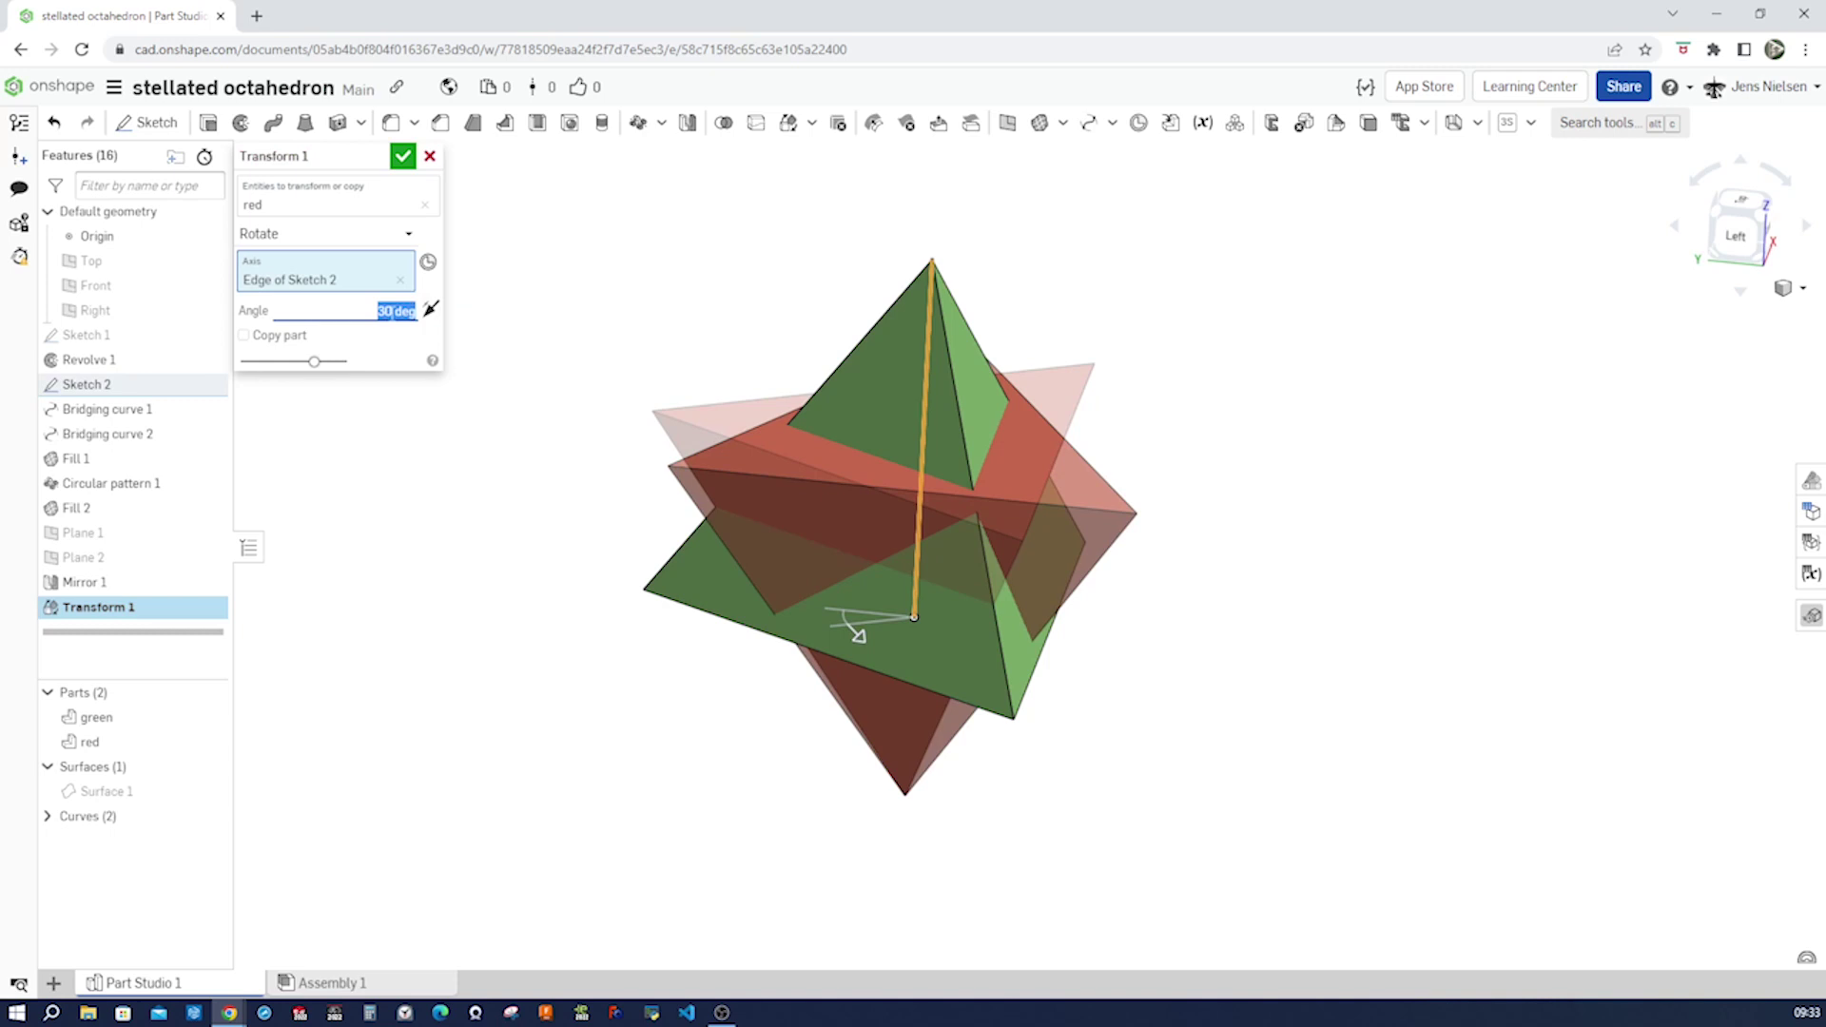
{"action": "type", "text": "60"}
{"action": "left_click", "coordinate": [403, 155]}
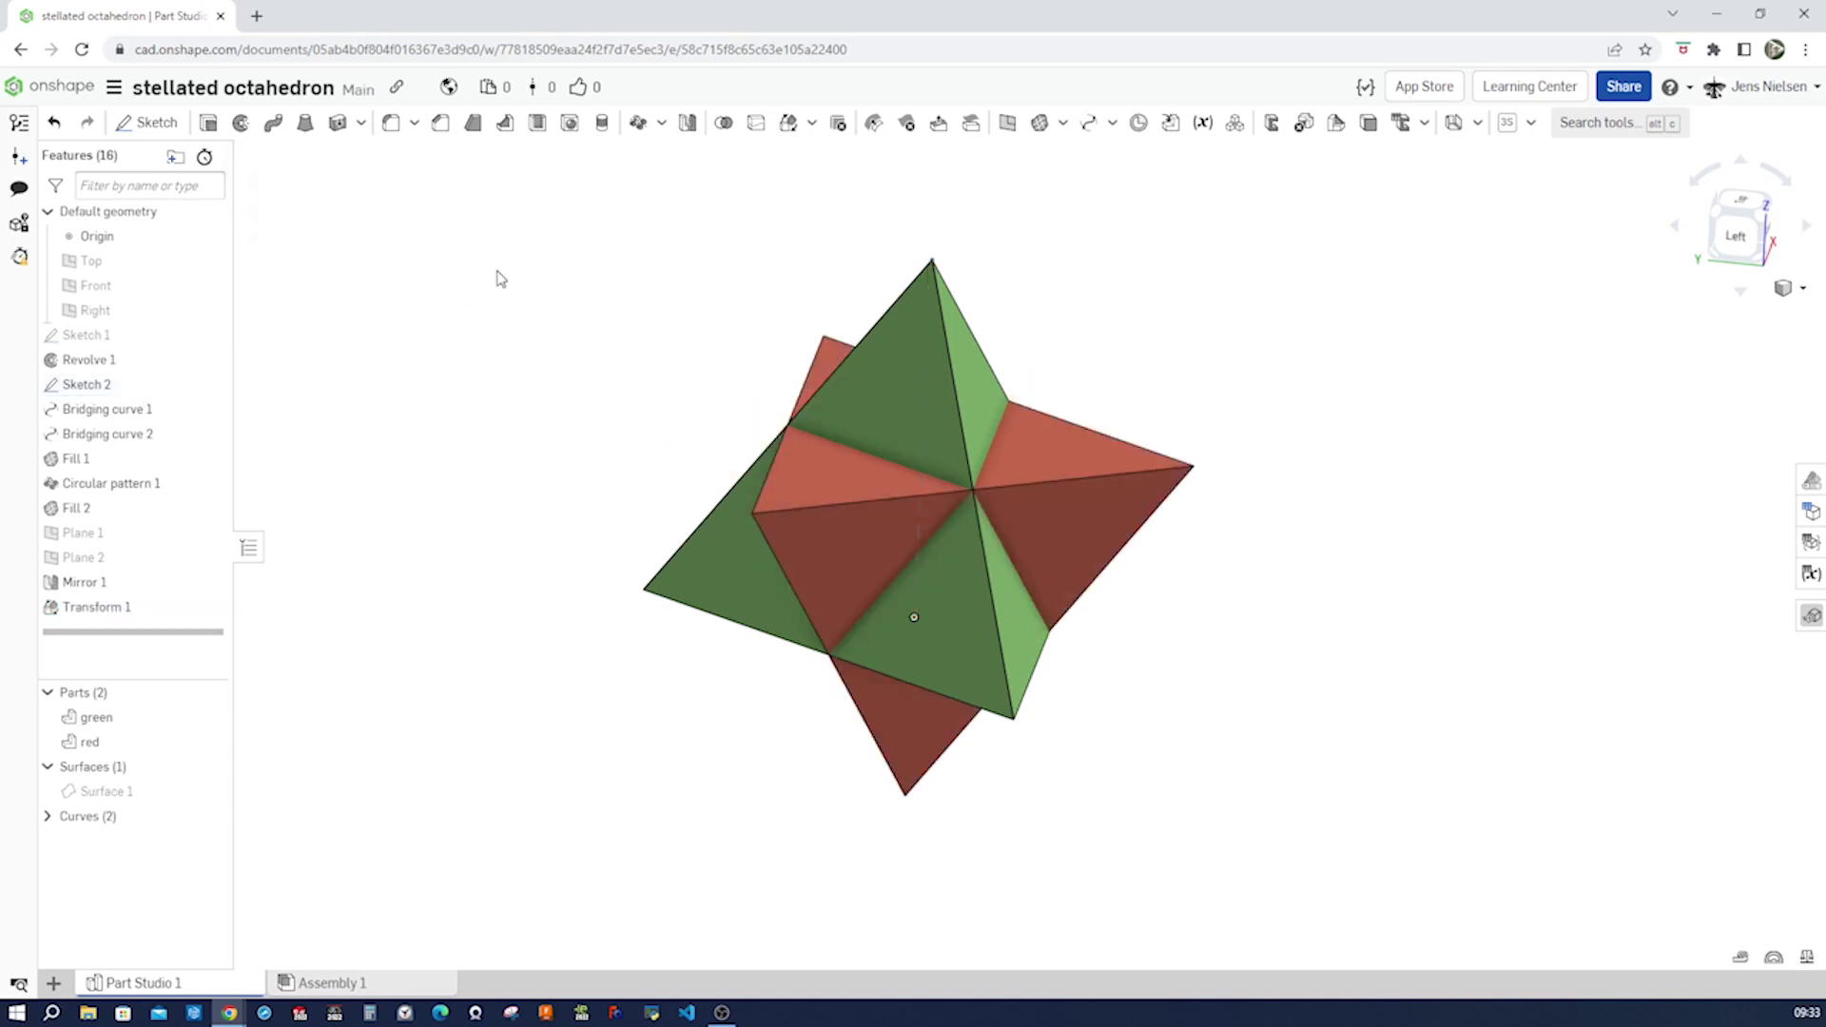
{"action": "right_click_drag", "start_coordinate": [1180, 732], "coordinate": [1185, 728]}
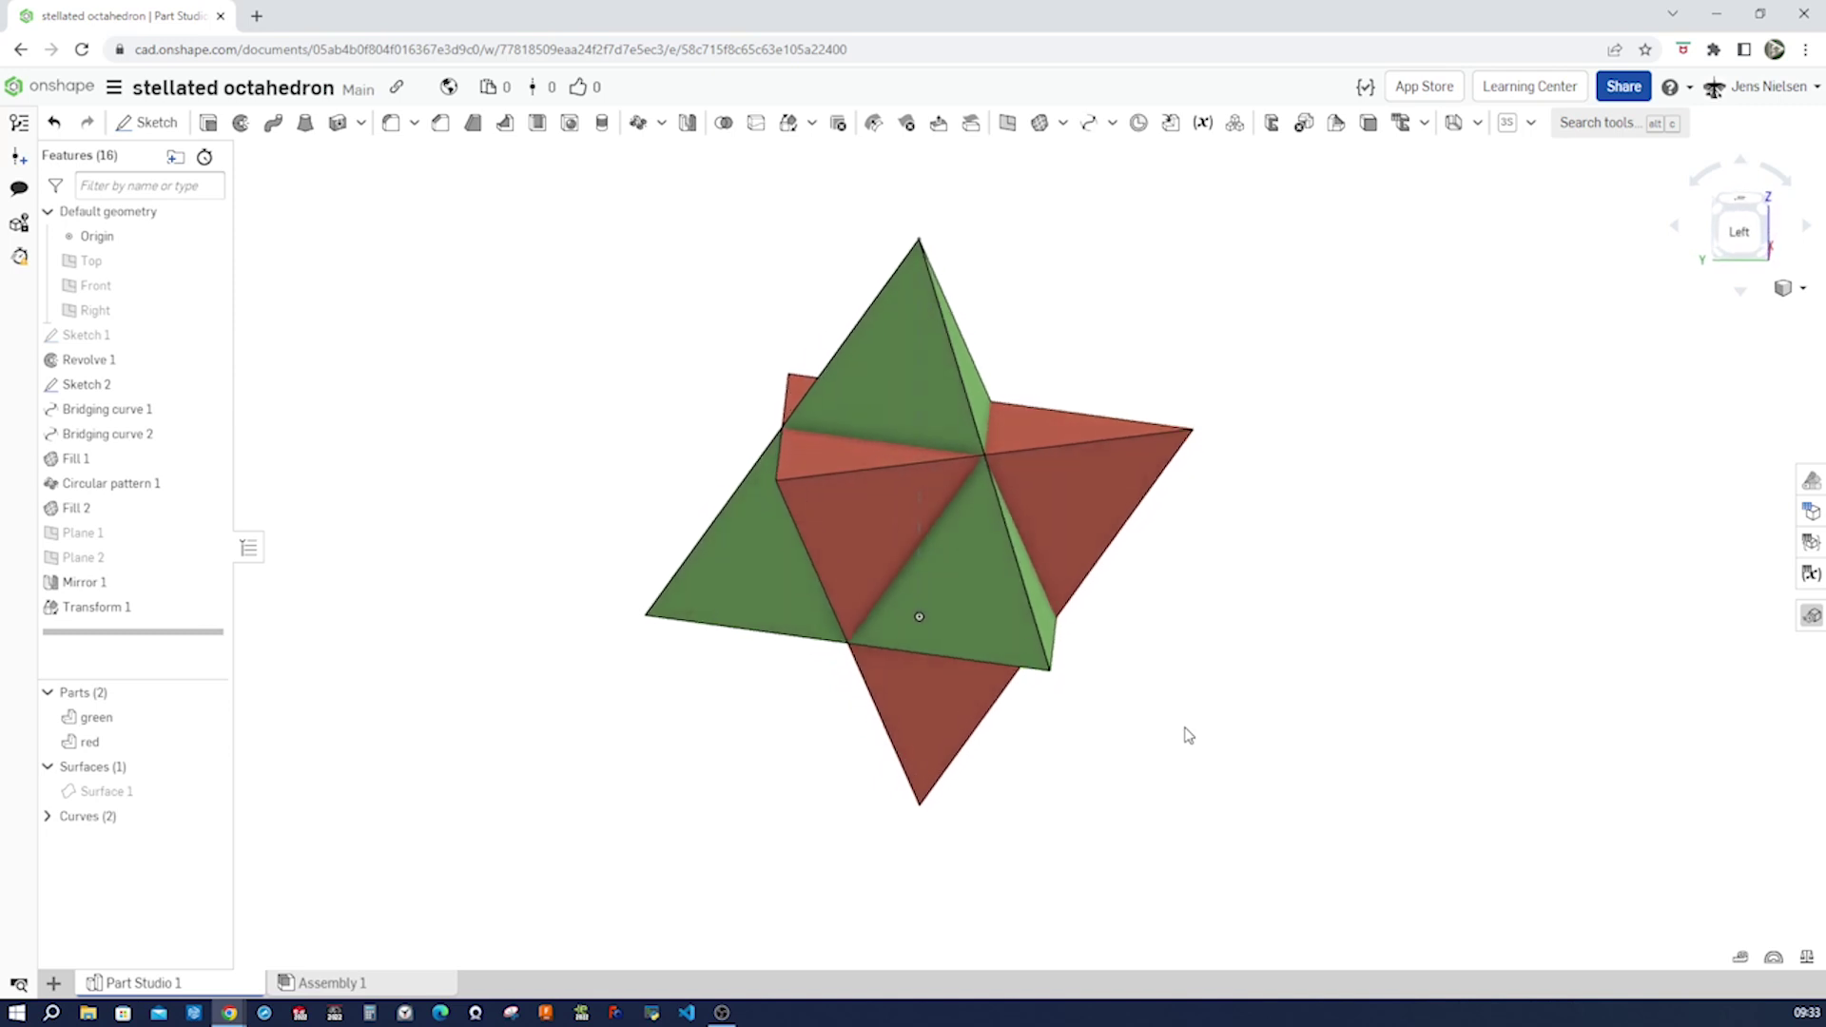
{"action": "key", "text": "Left"}
{"action": "key", "text": "Left"}
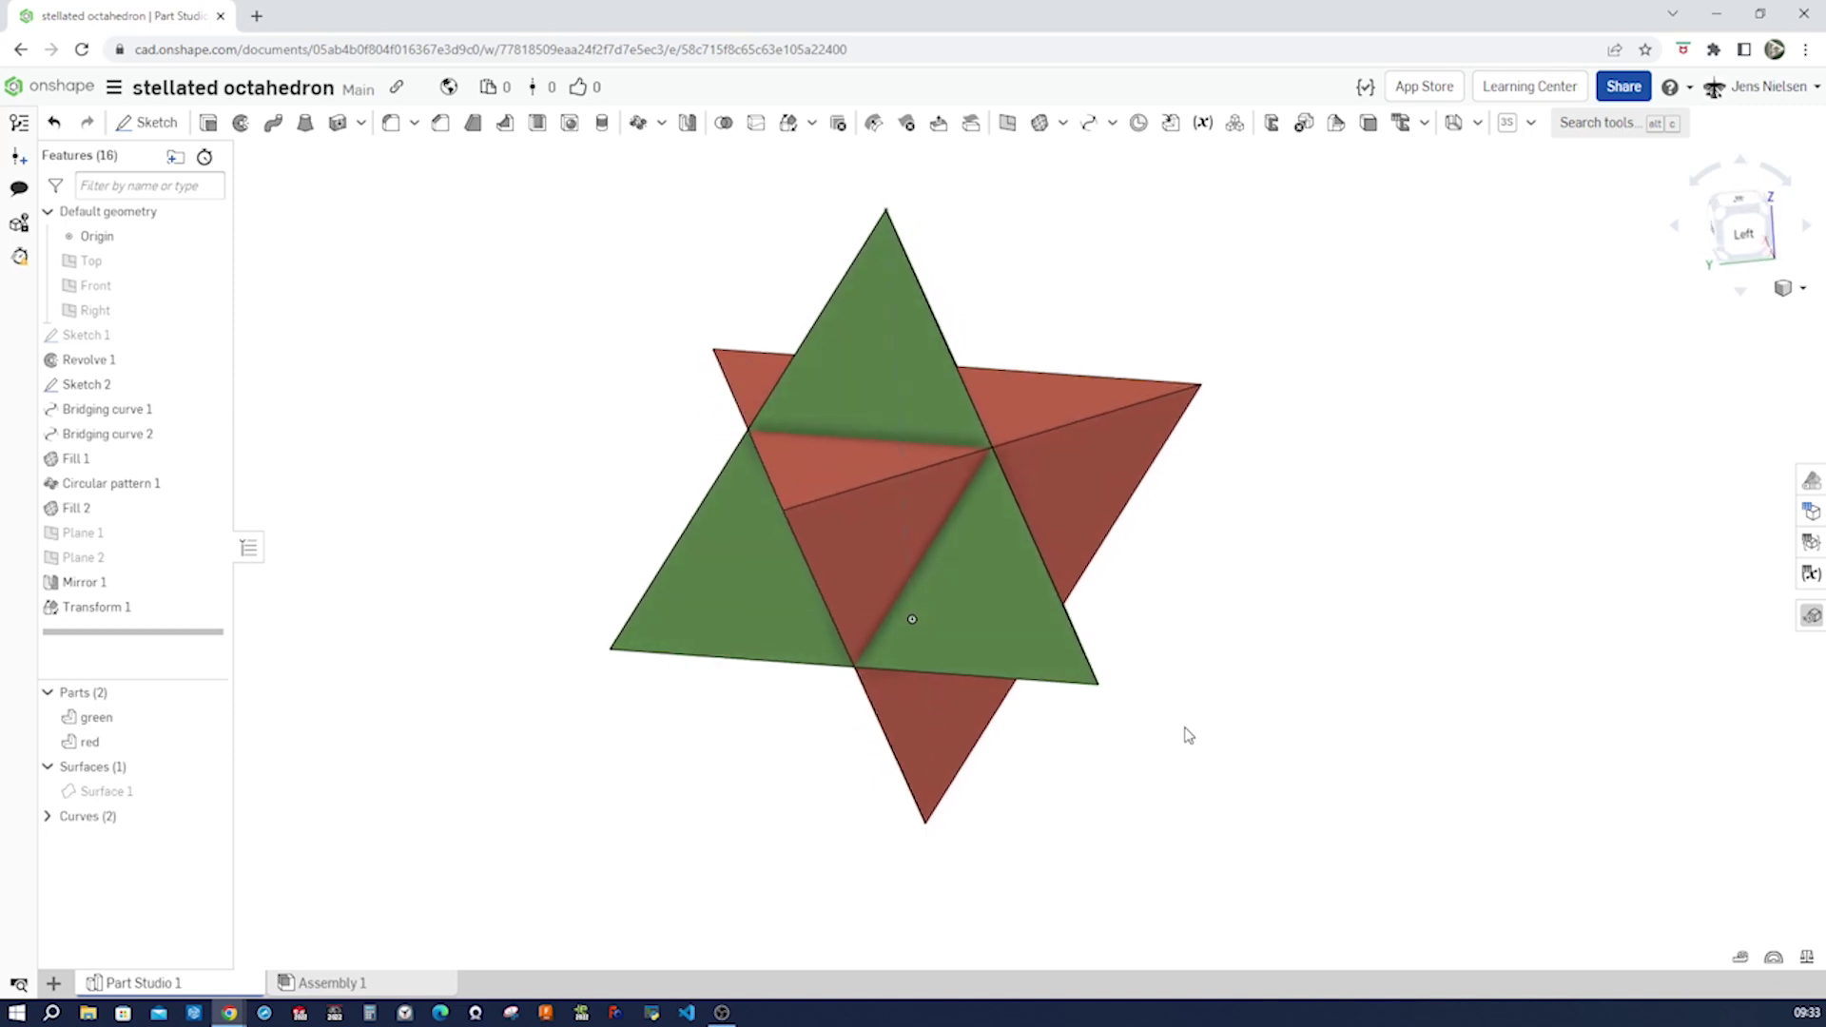
{"action": "key", "text": "Left"}
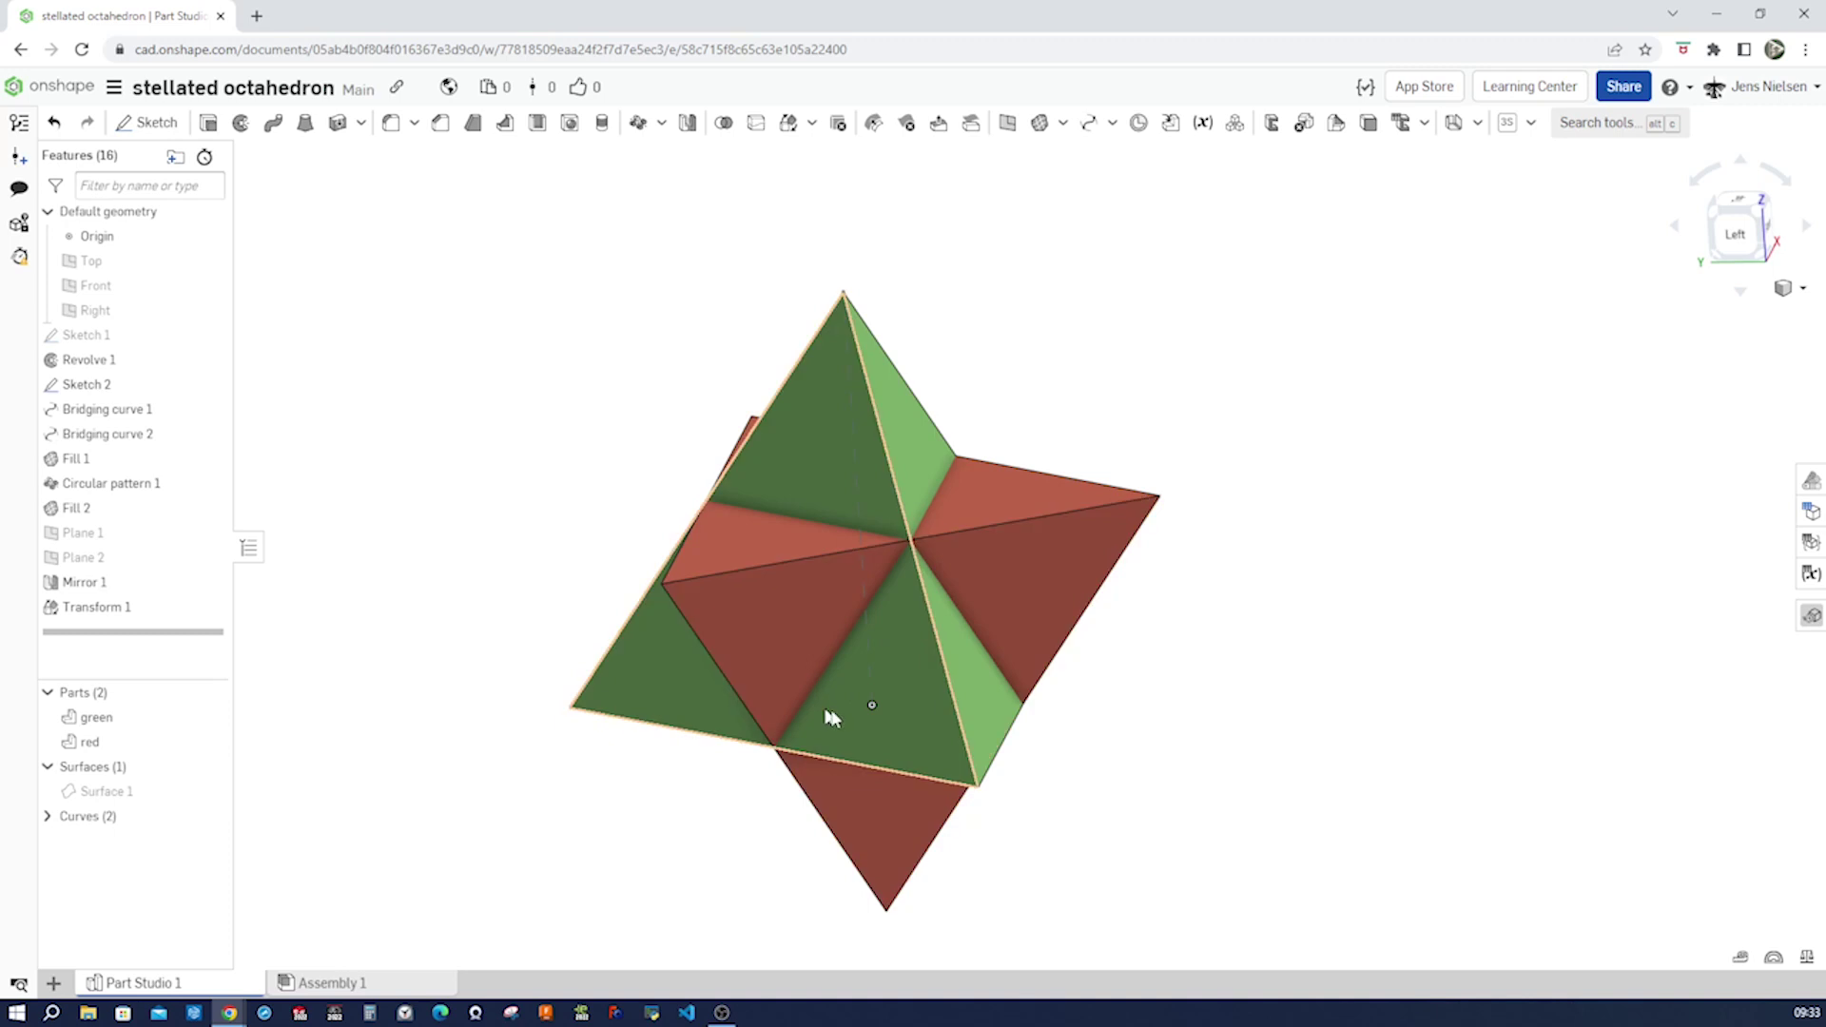
{"action": "key", "text": "f"}
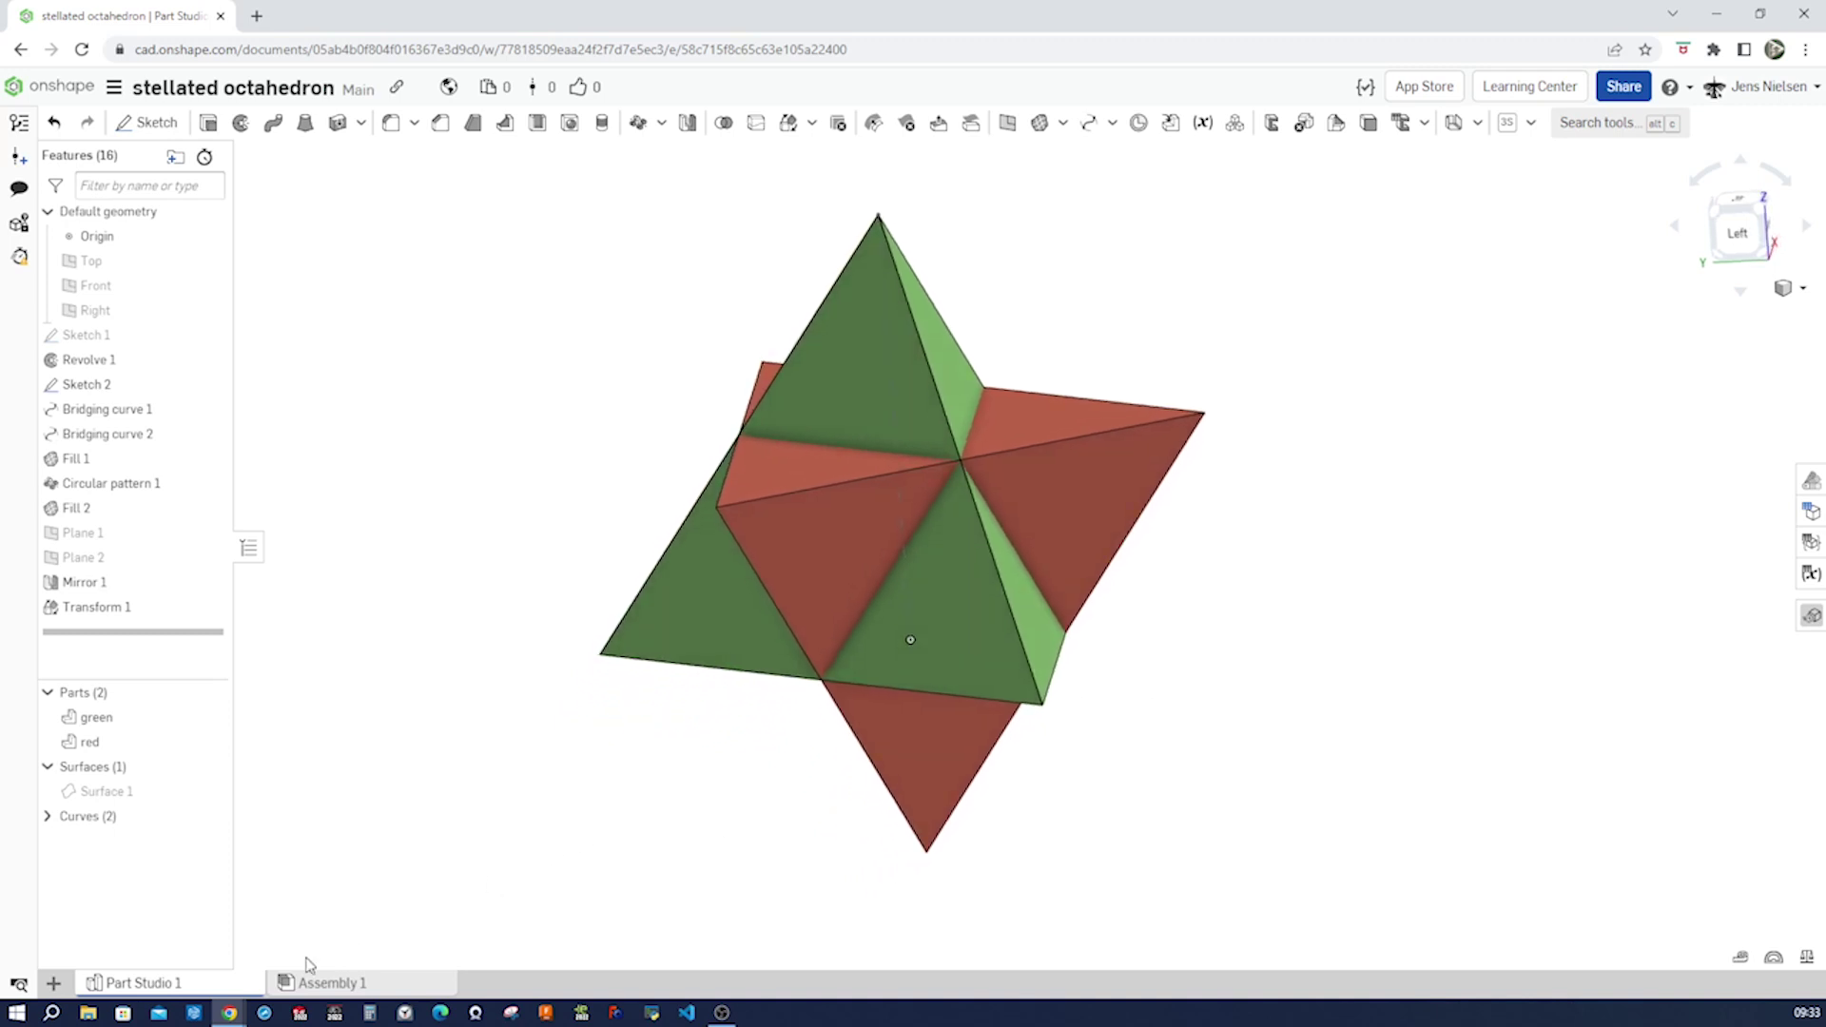
Step: Duplicate Part Studio 1 and open the copy
{"action": "right_click", "coordinate": [204, 994]}
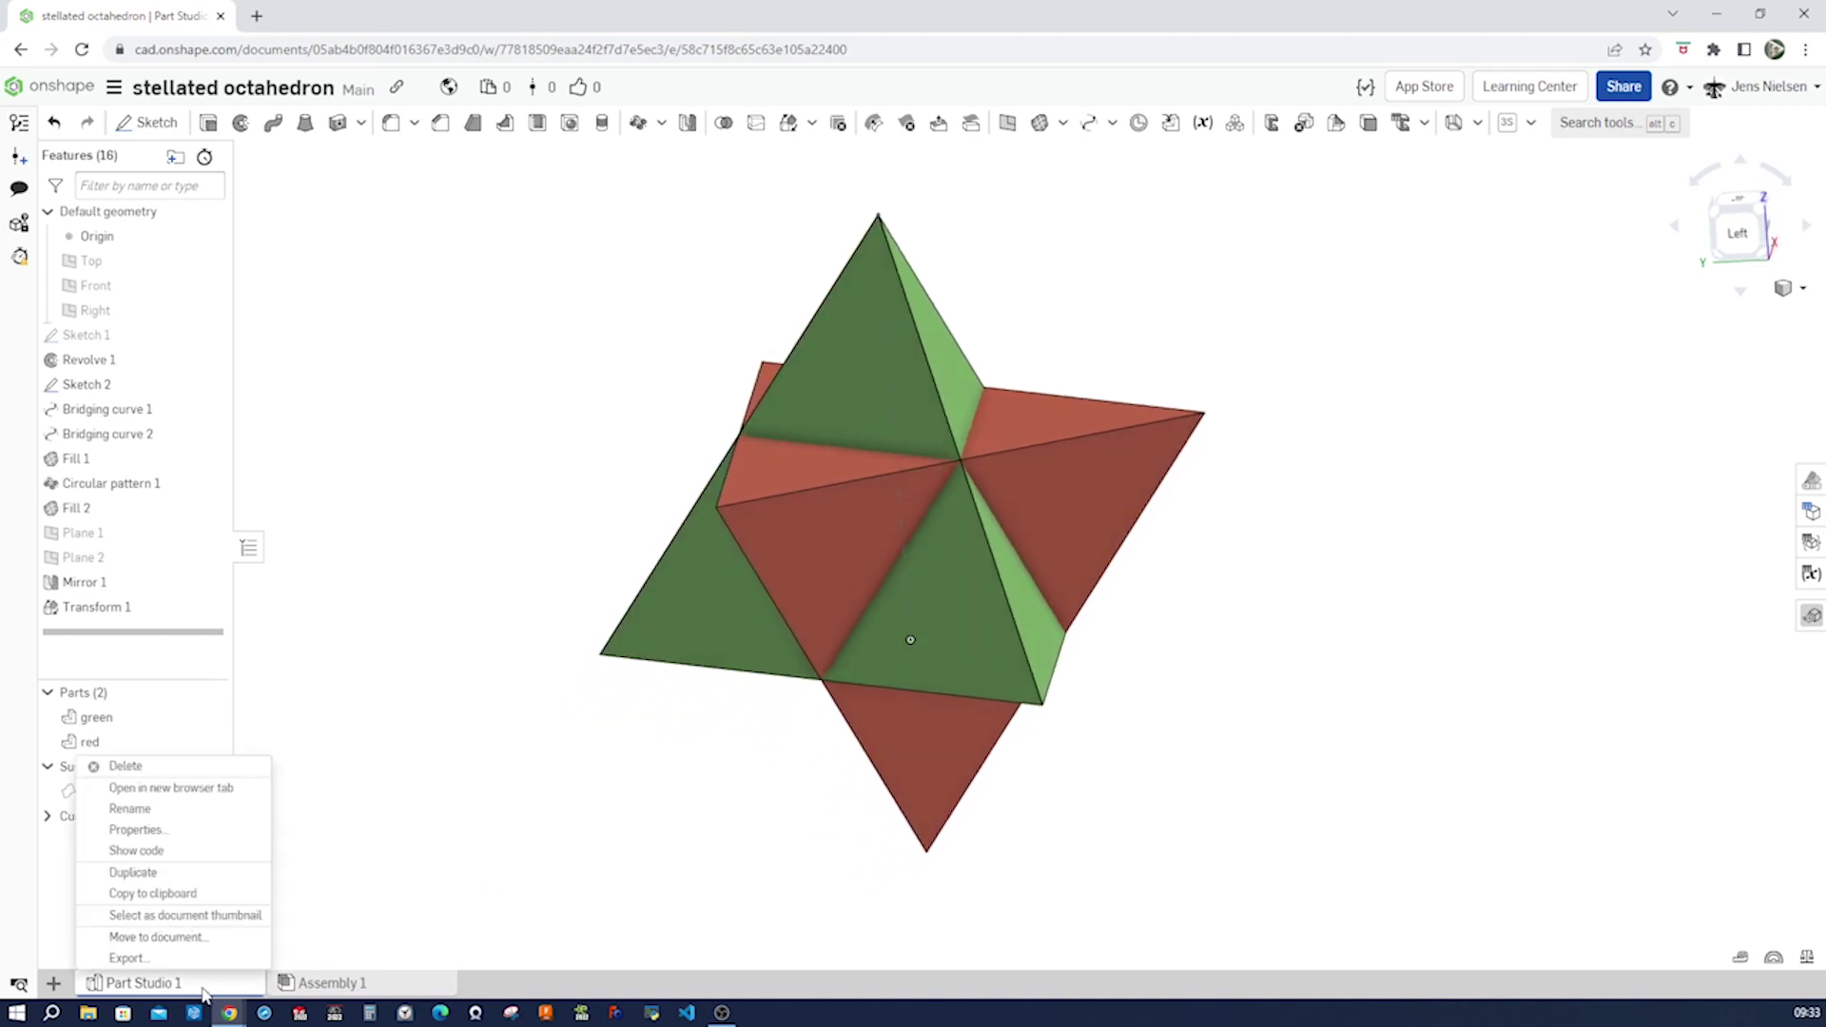
{"action": "left_click", "coordinate": [155, 870]}
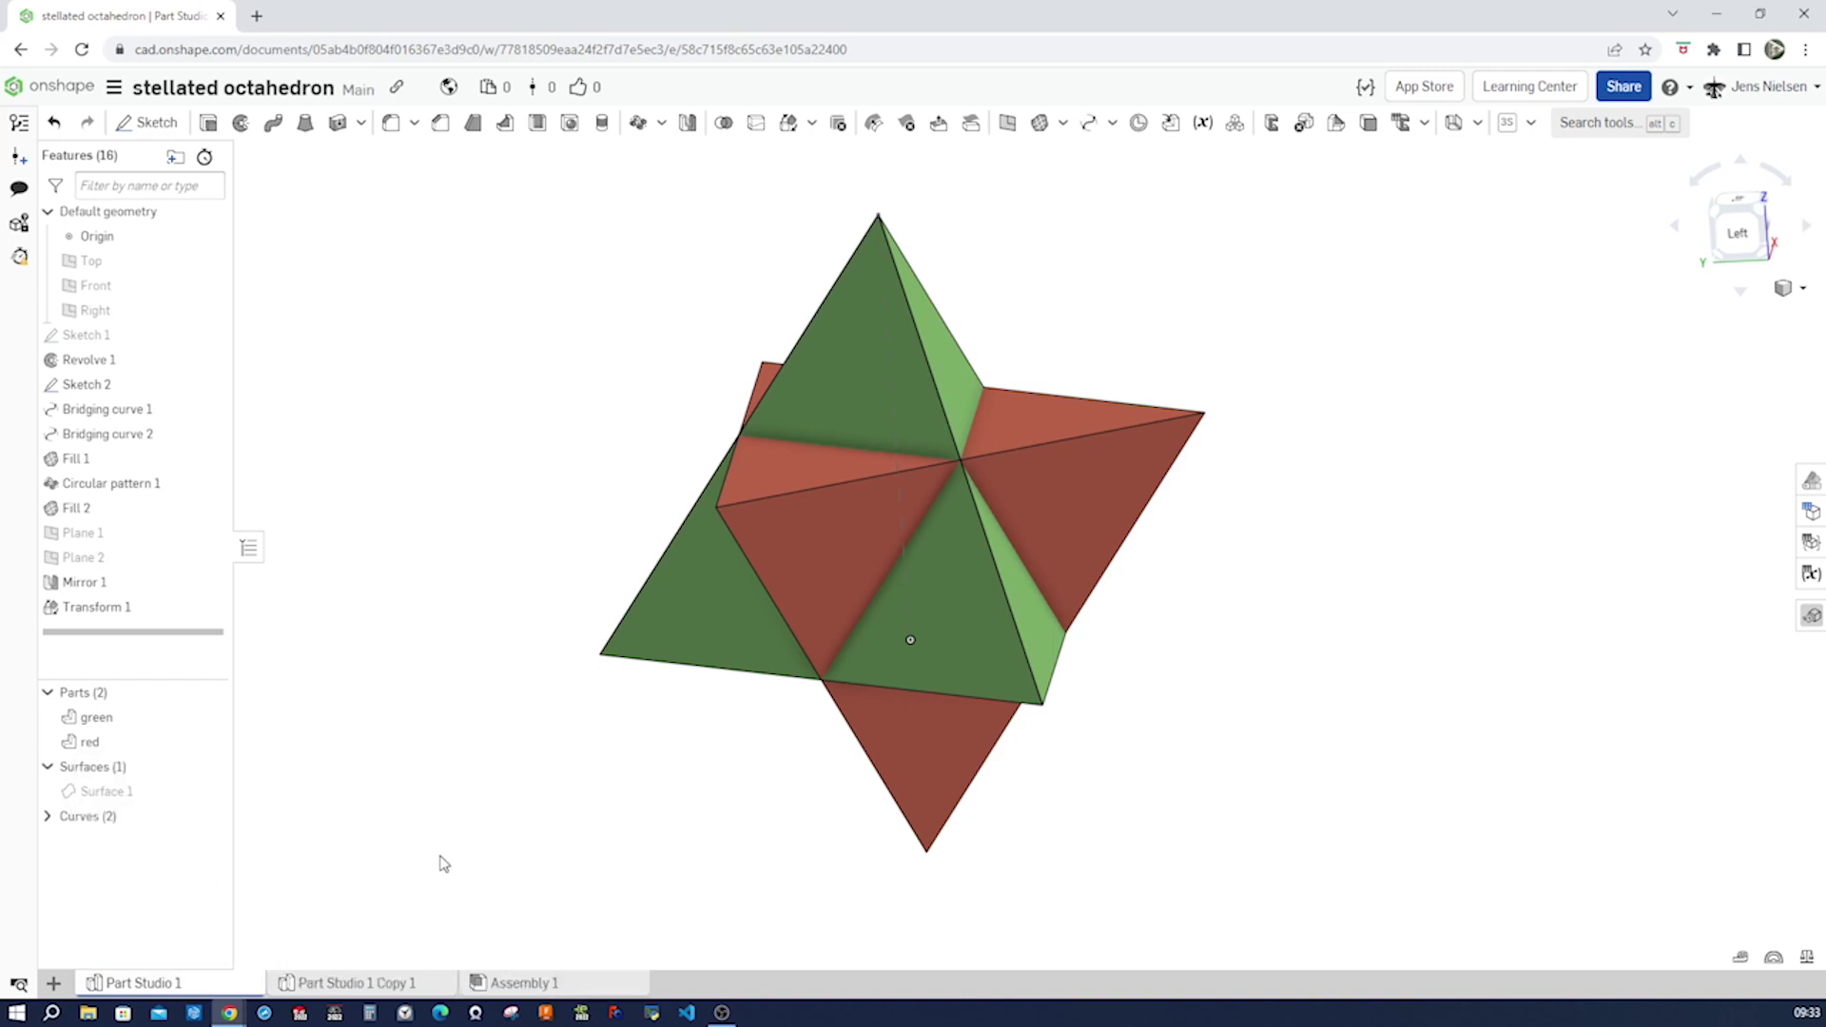
{"action": "left_click", "coordinate": [369, 989]}
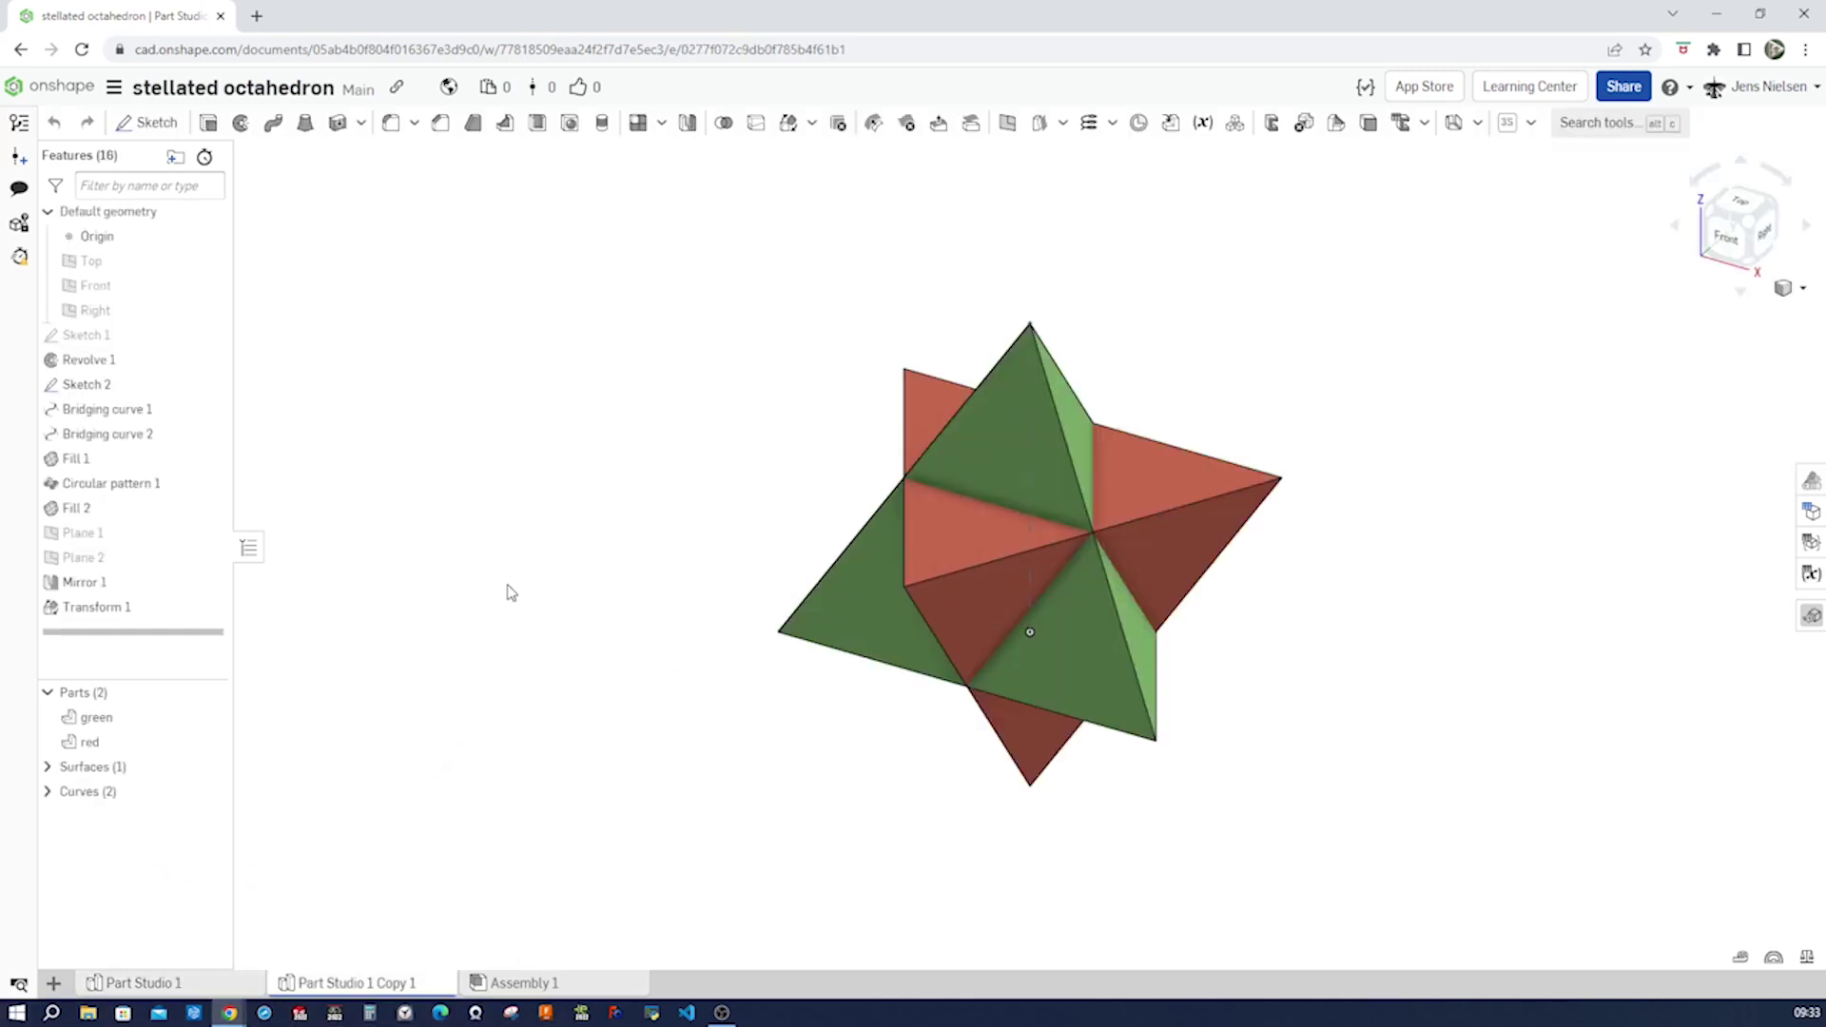
Step: Intersect the green and red tetrahedra into one octahedron, then hide the construction curves
{"action": "left_click", "coordinate": [723, 123]}
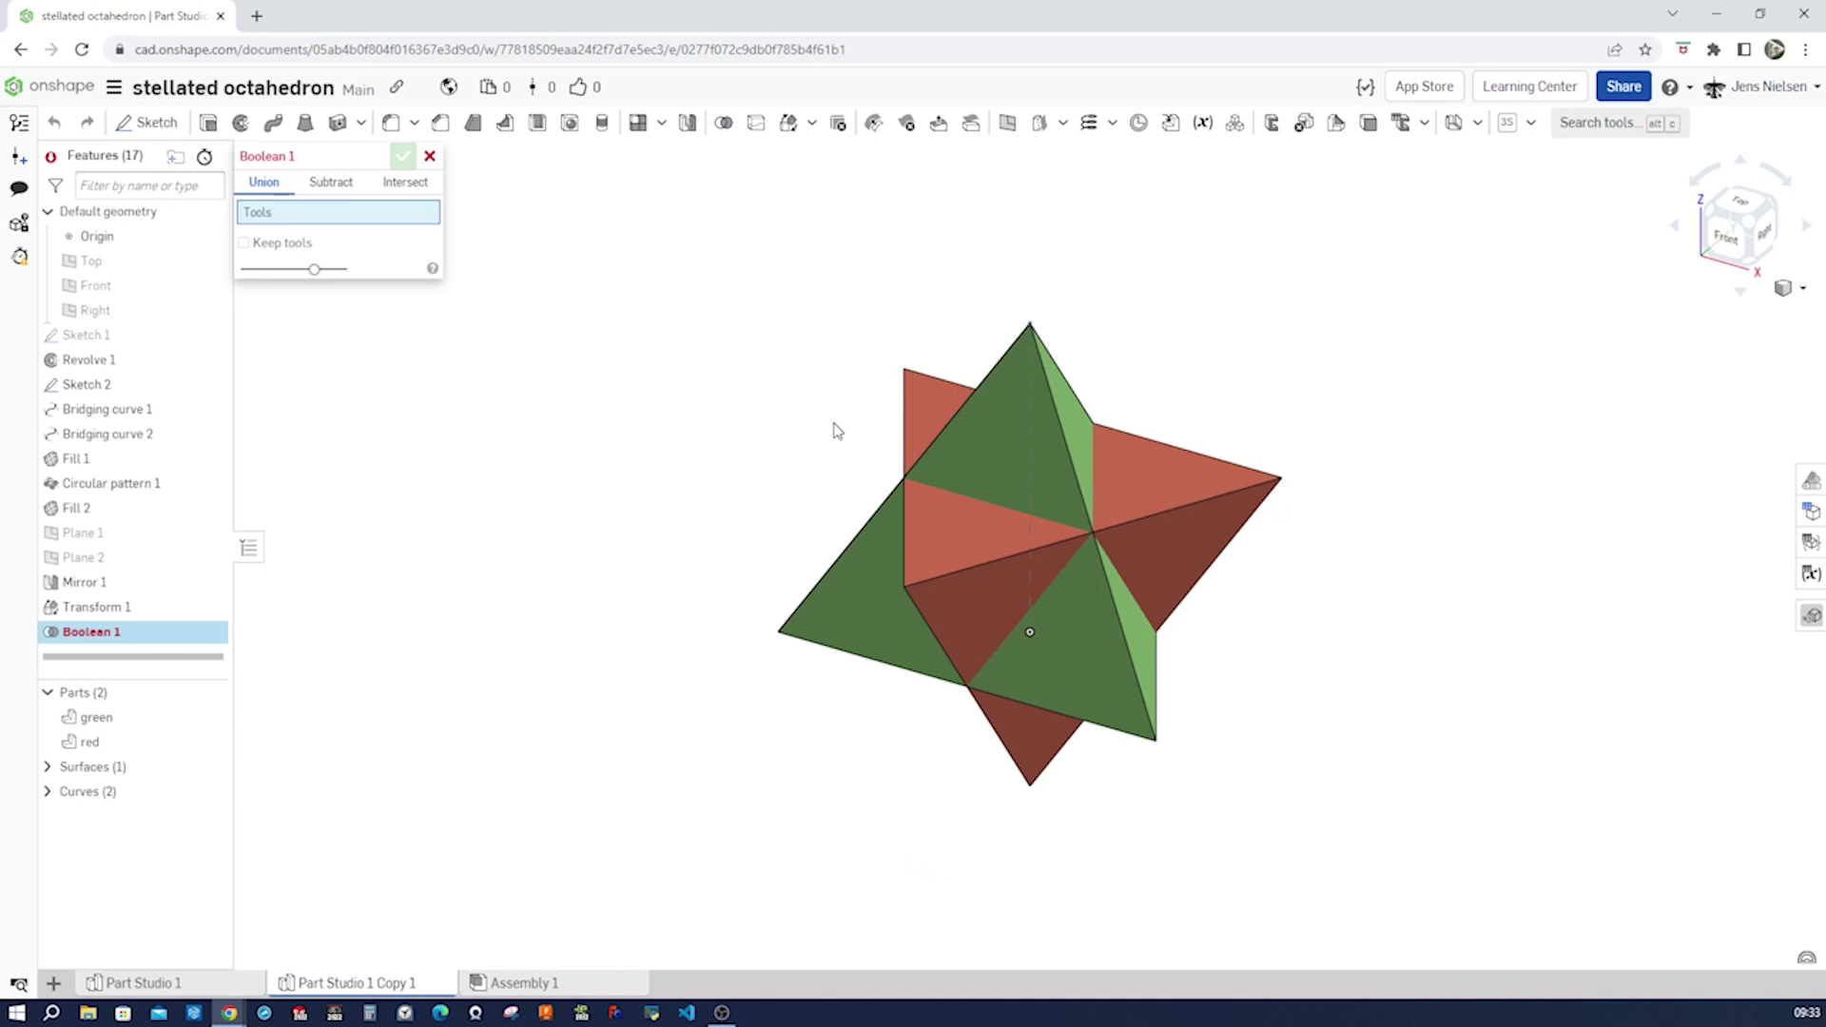
{"action": "left_click", "coordinate": [406, 183]}
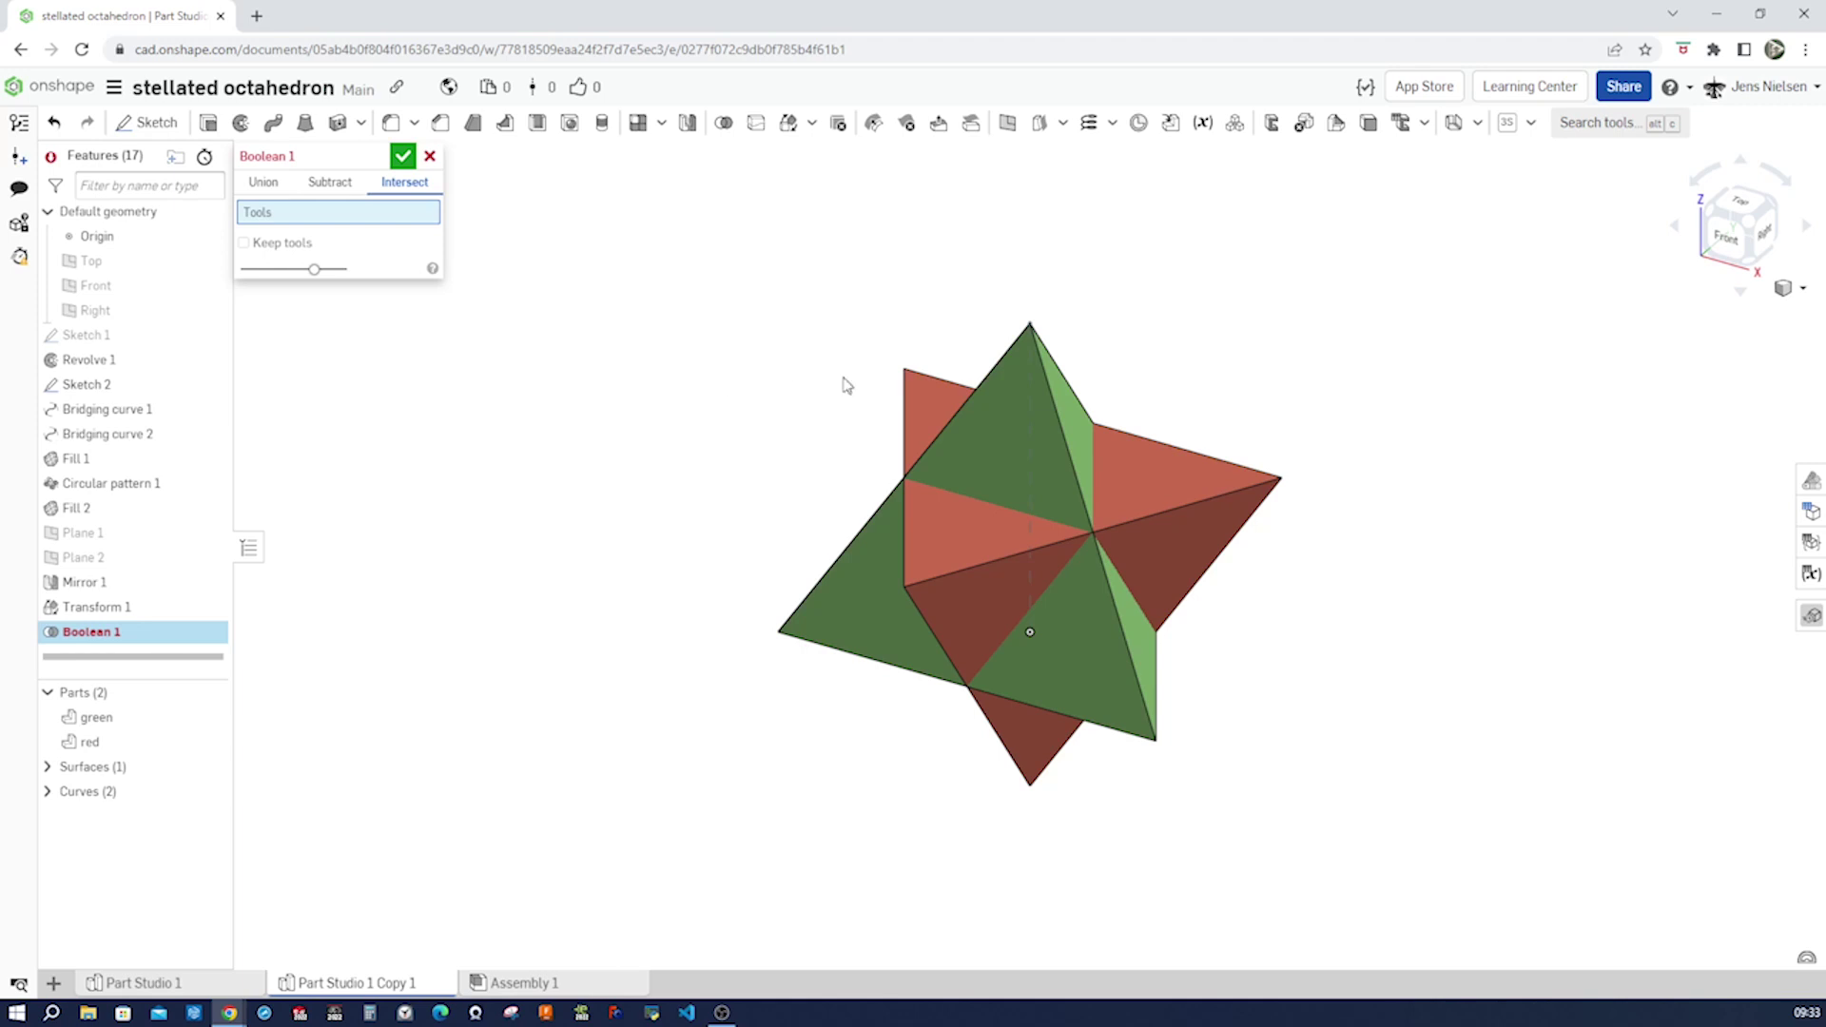
{"action": "left_click", "coordinate": [998, 406]}
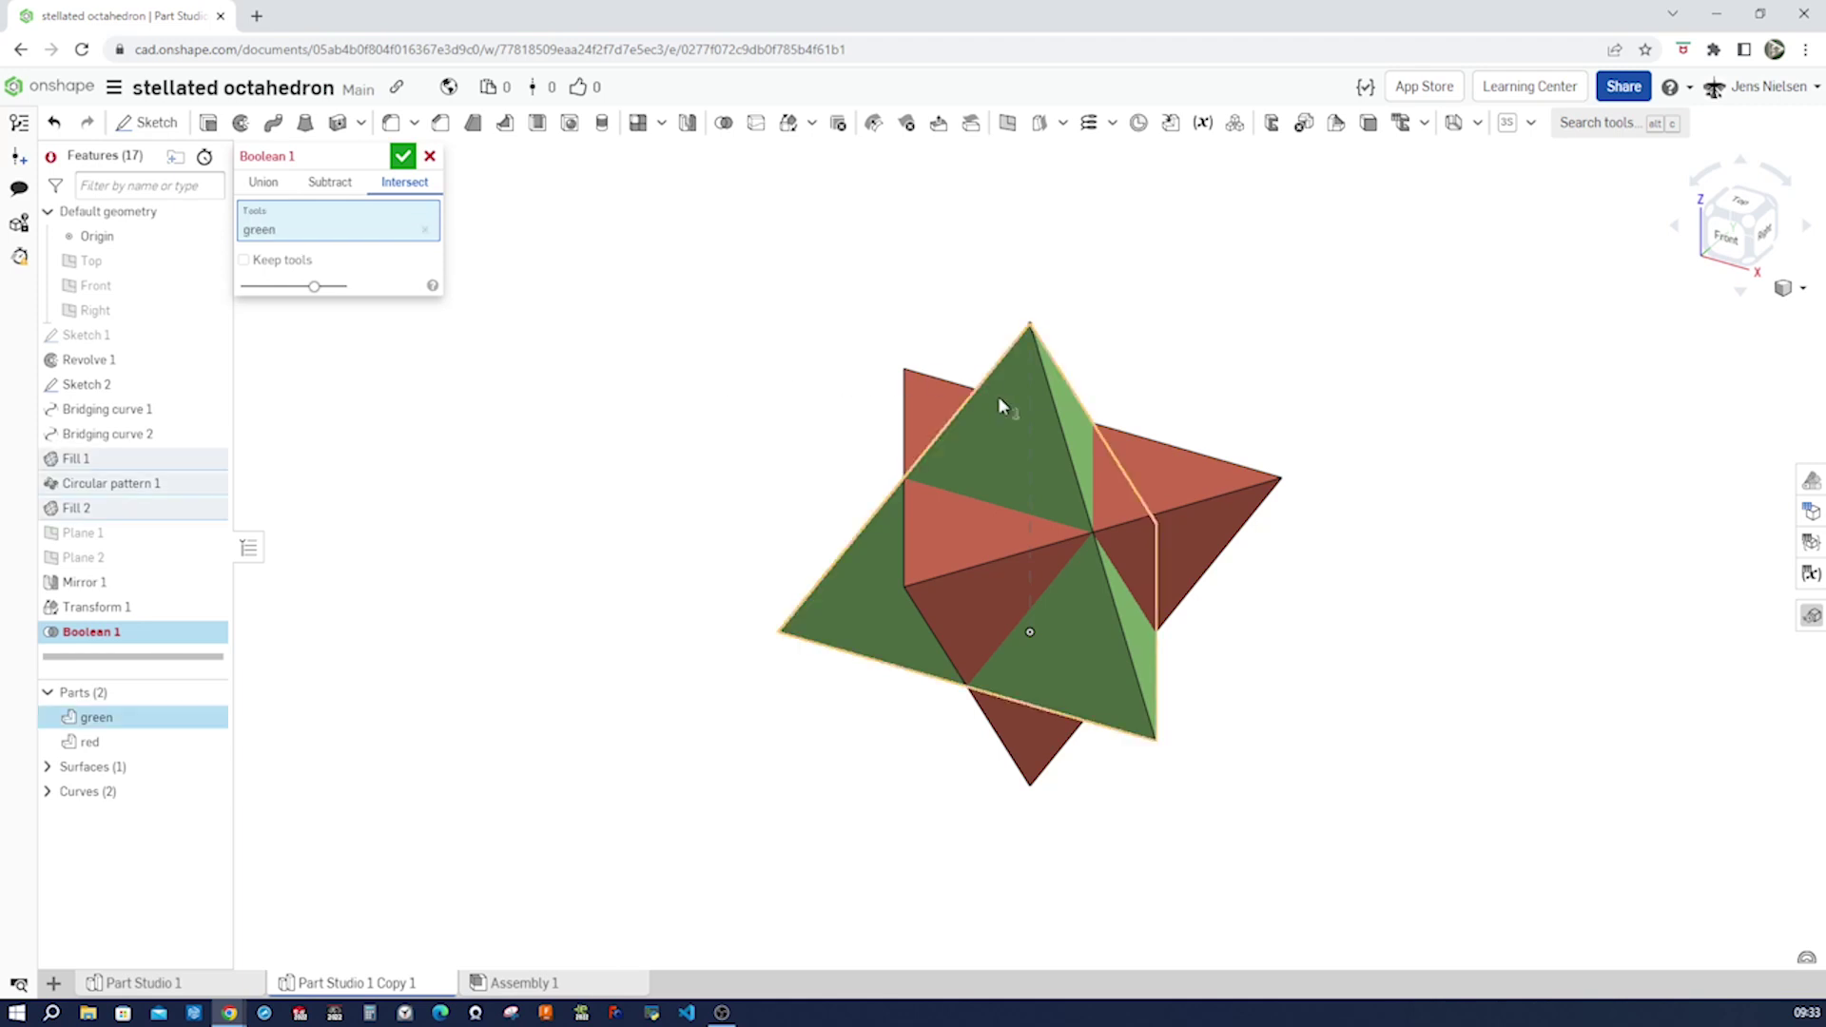
{"action": "left_click", "coordinate": [922, 411]}
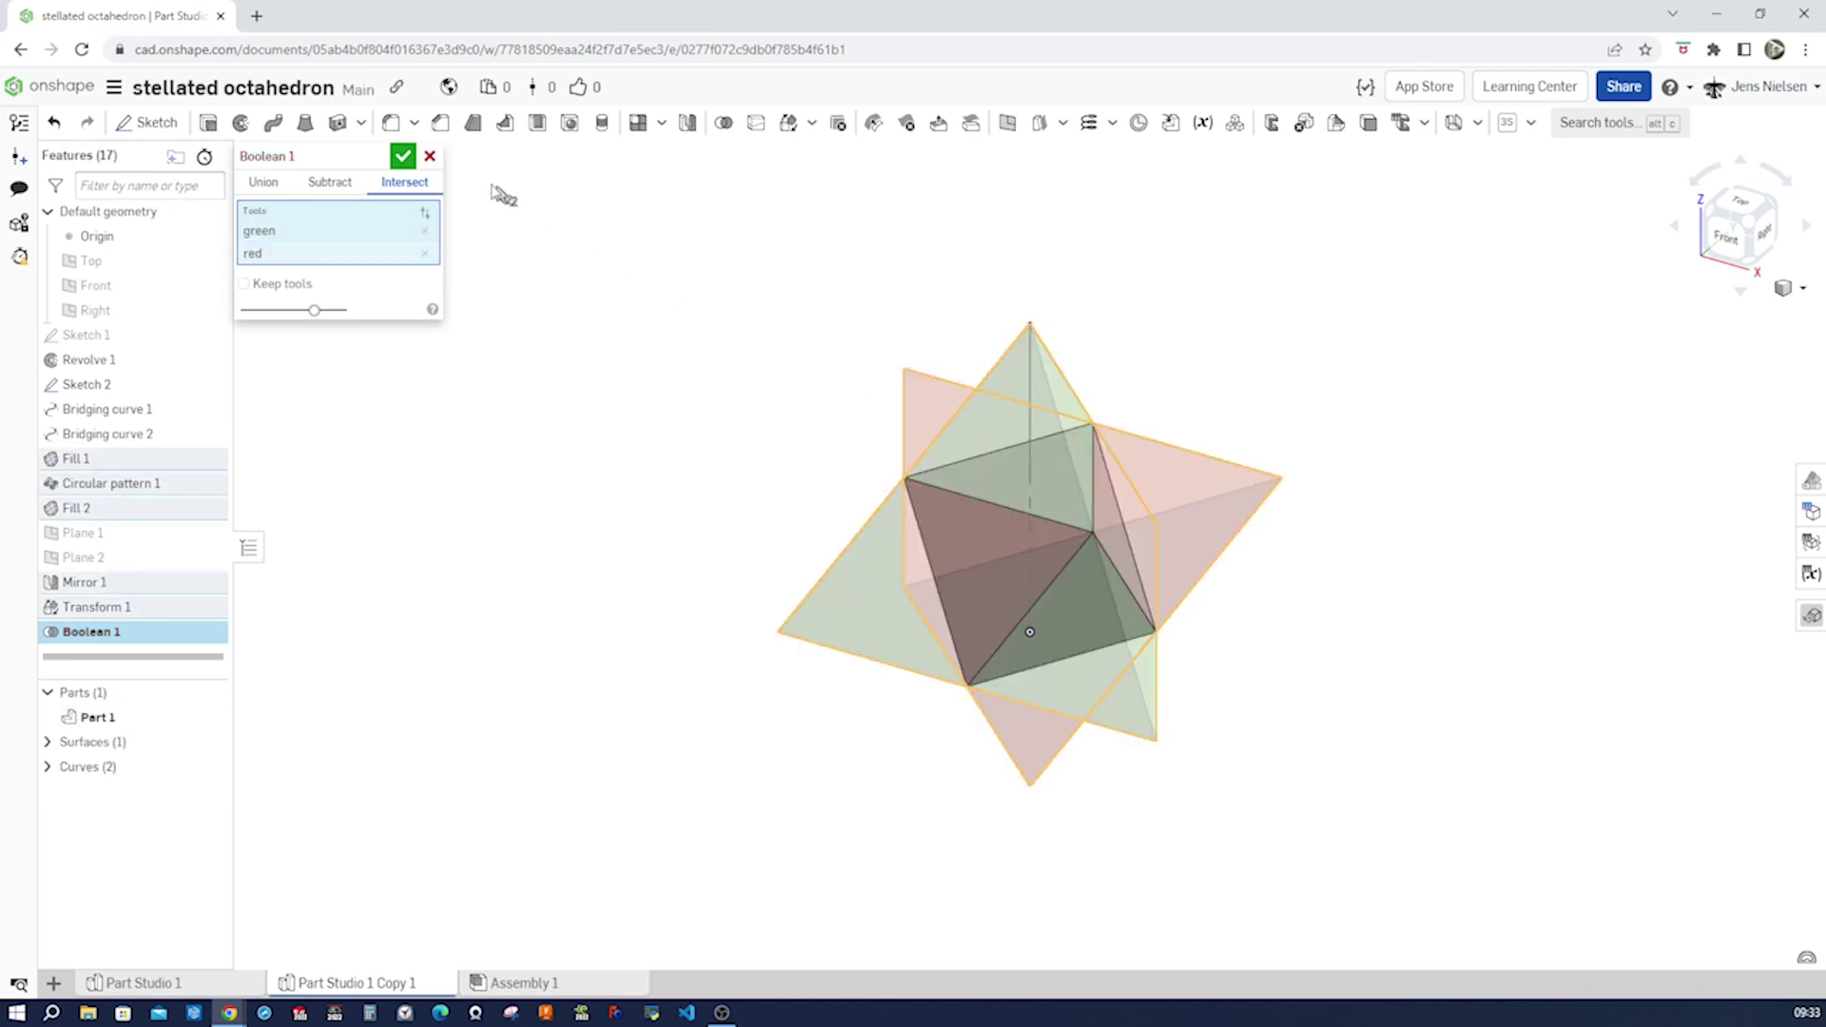
{"action": "left_click", "coordinate": [404, 163]}
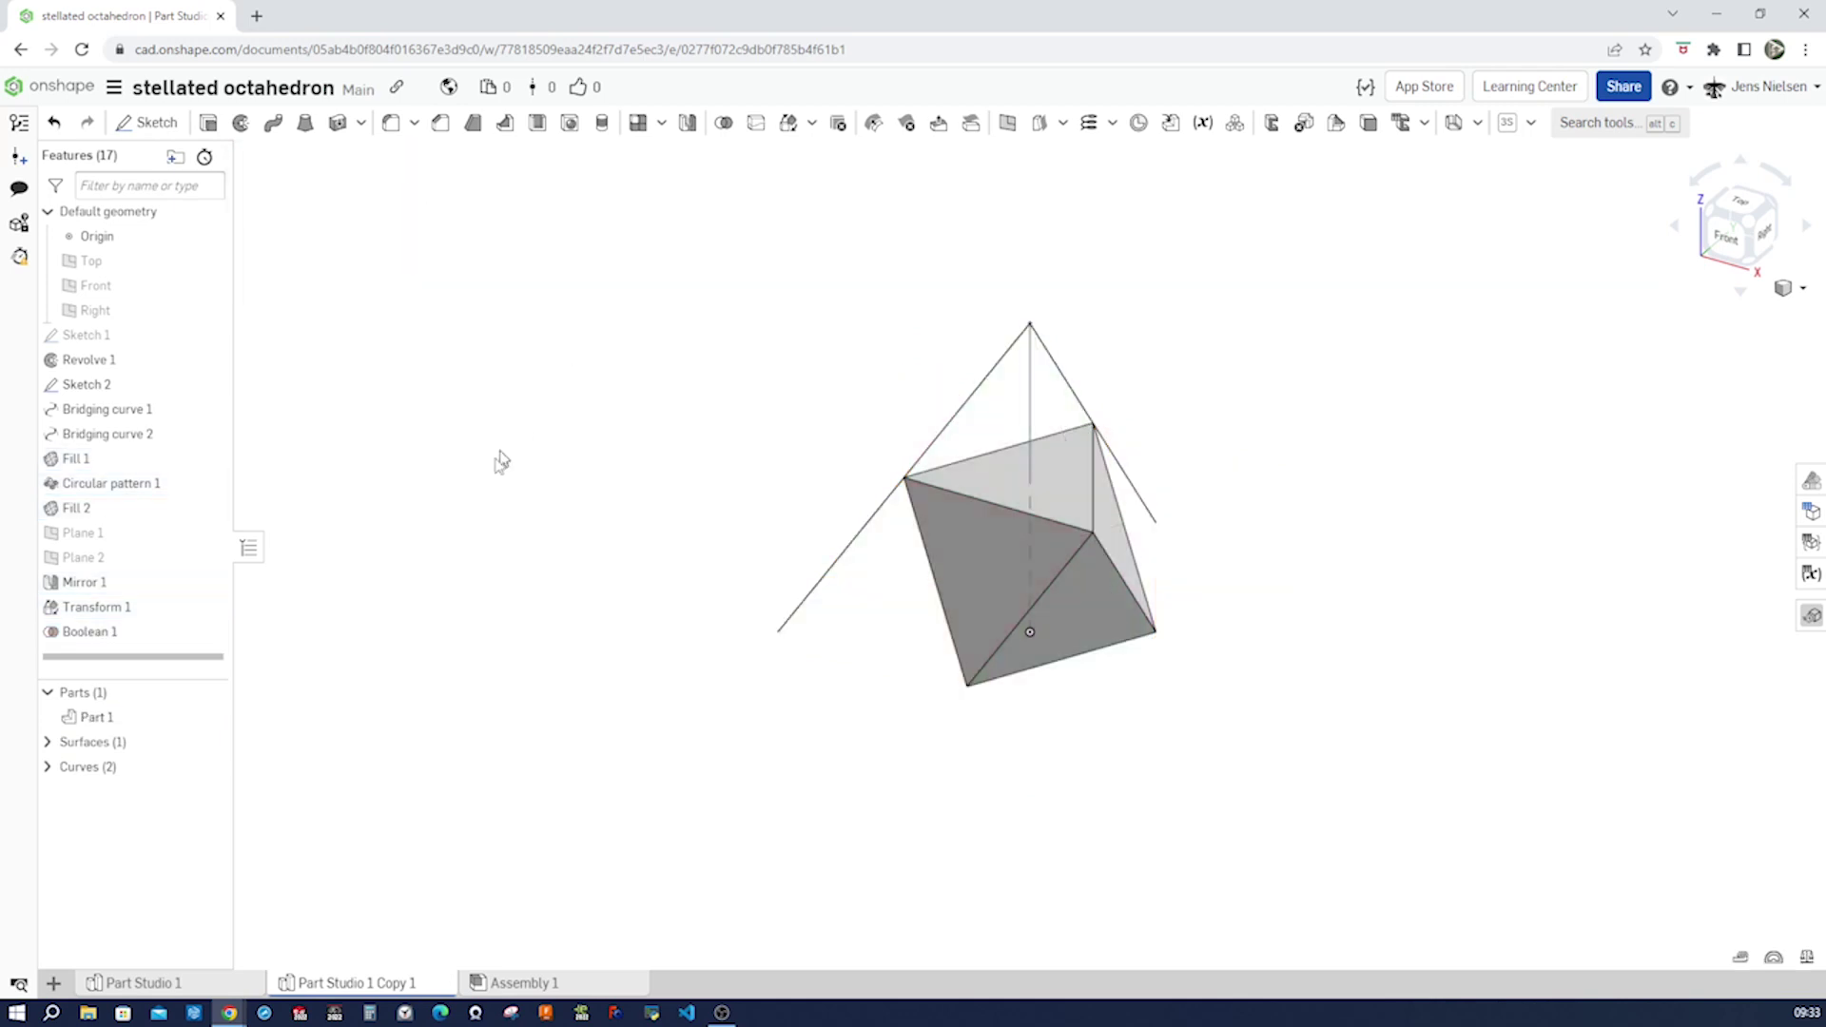
{"action": "left_click", "coordinate": [209, 767]}
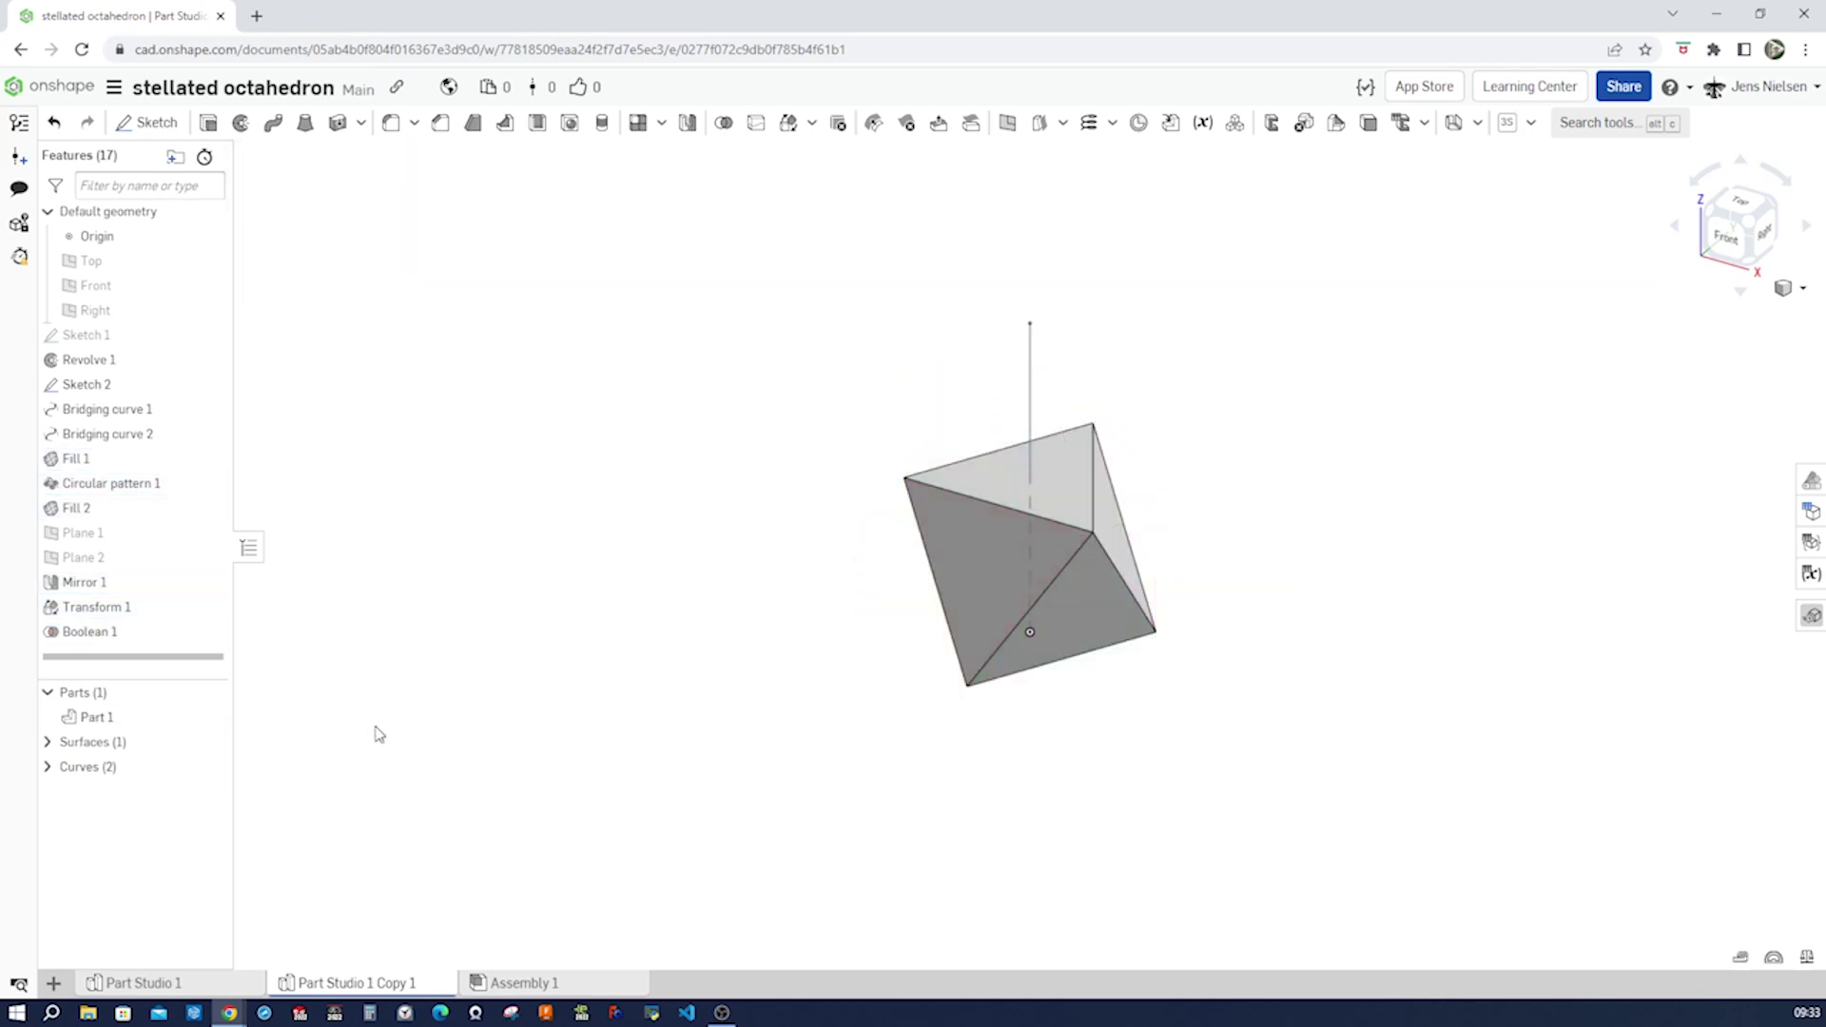
Step: Hide Sketch 2's vertical line and inspect the grey octahedron from several sides
{"action": "left_click", "coordinate": [211, 385]}
{"action": "key", "text": "Down"}
{"action": "key", "text": "Down"}
{"action": "key", "text": "Down"}
{"action": "key", "text": "Down"}
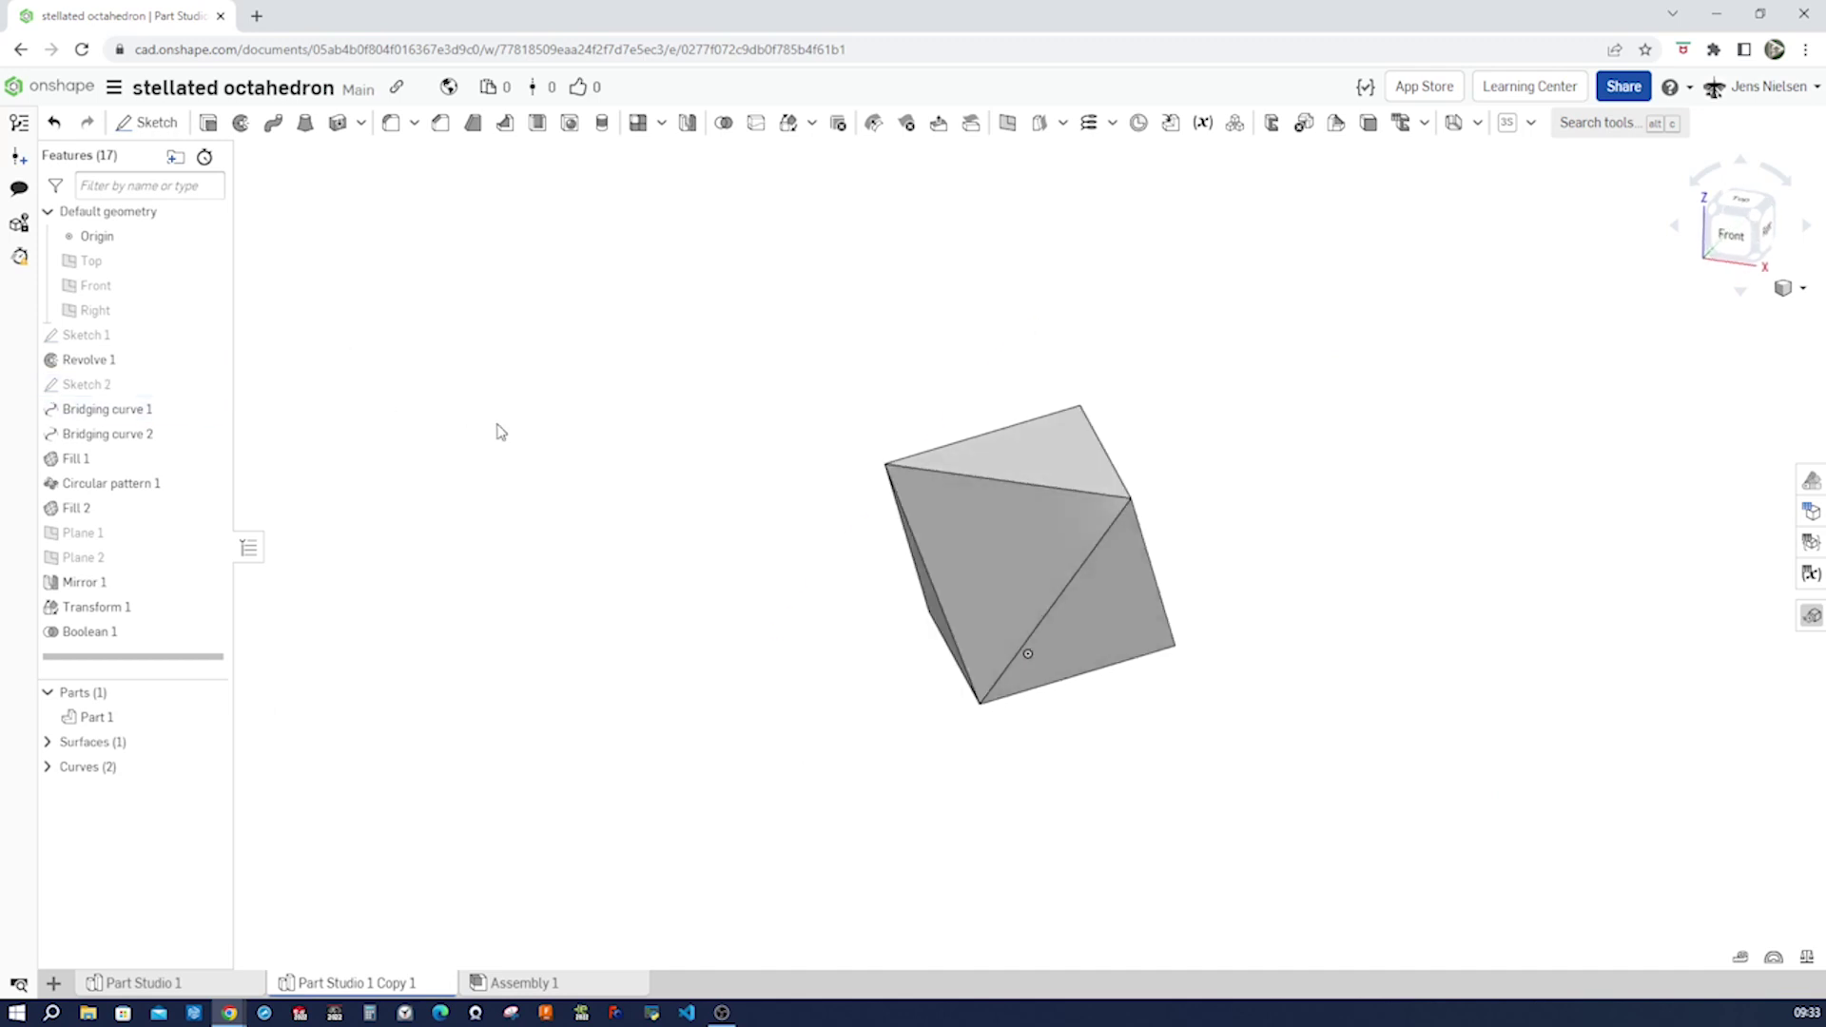
{"action": "right_click_drag", "start_coordinate": [1260, 504], "coordinate": [1107, 563]}
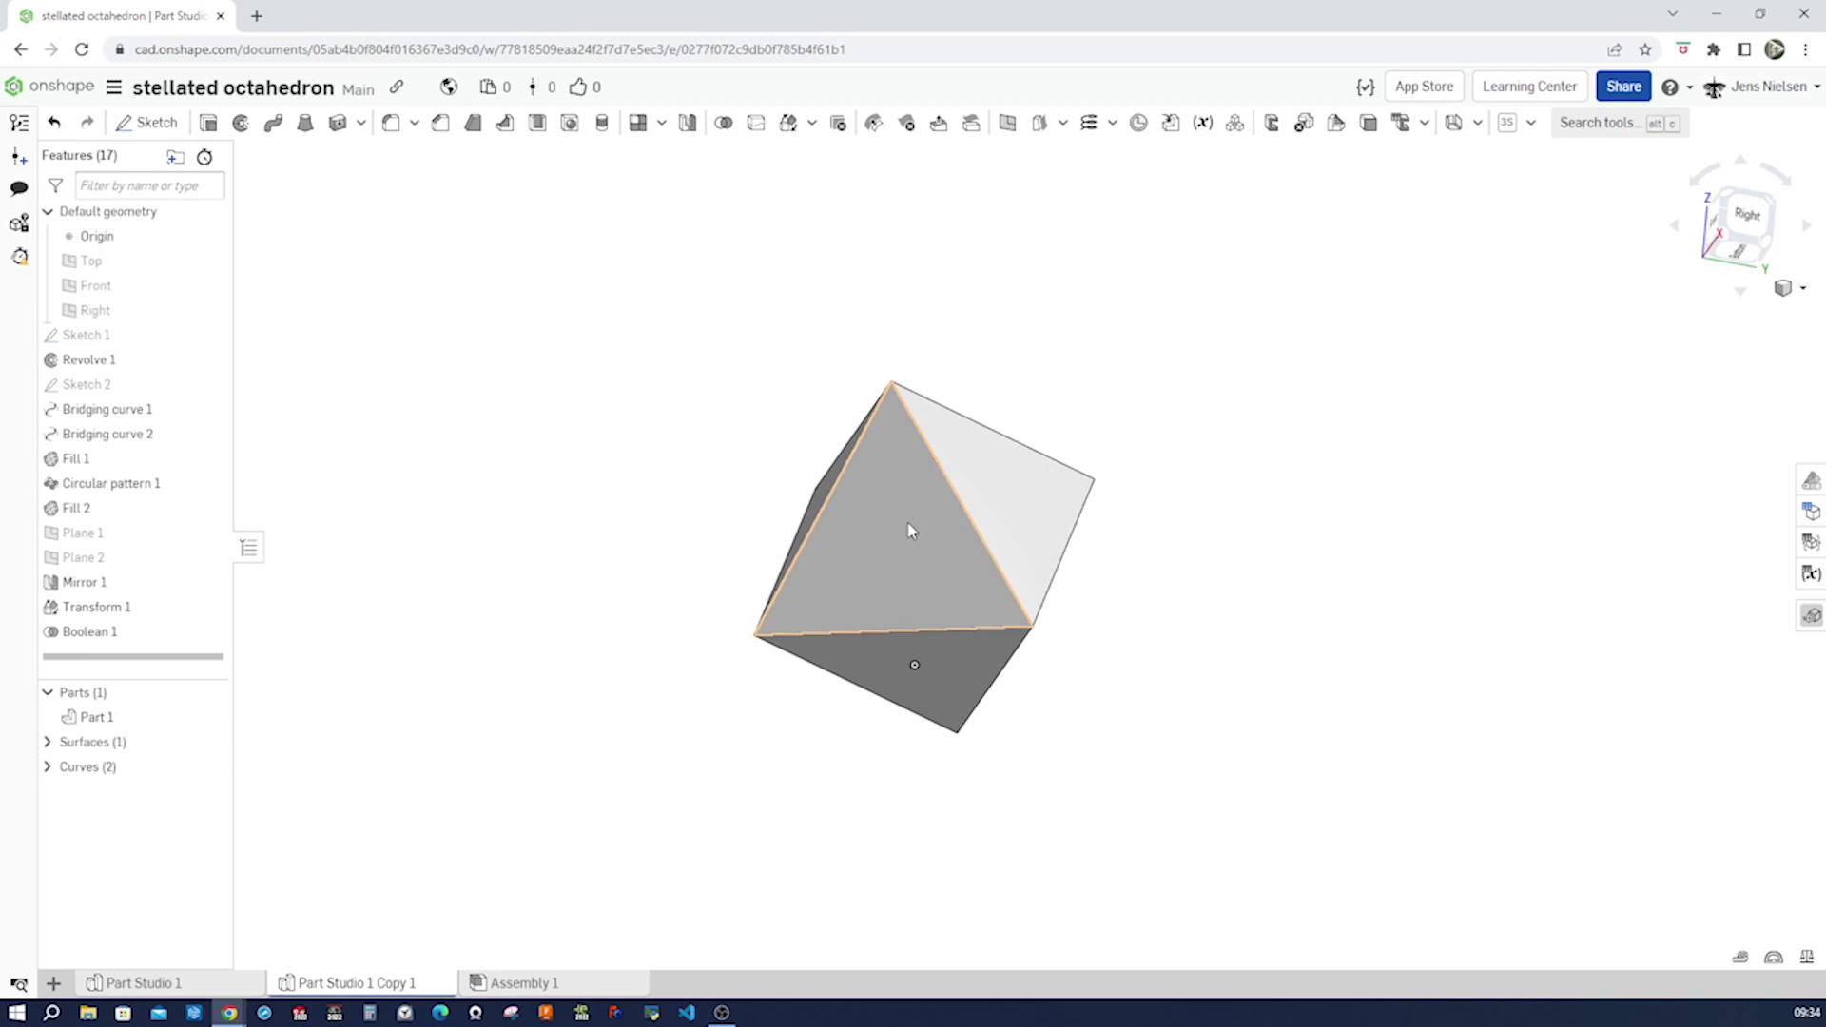
{"action": "right_click_drag", "start_coordinate": [907, 521], "coordinate": [969, 532]}
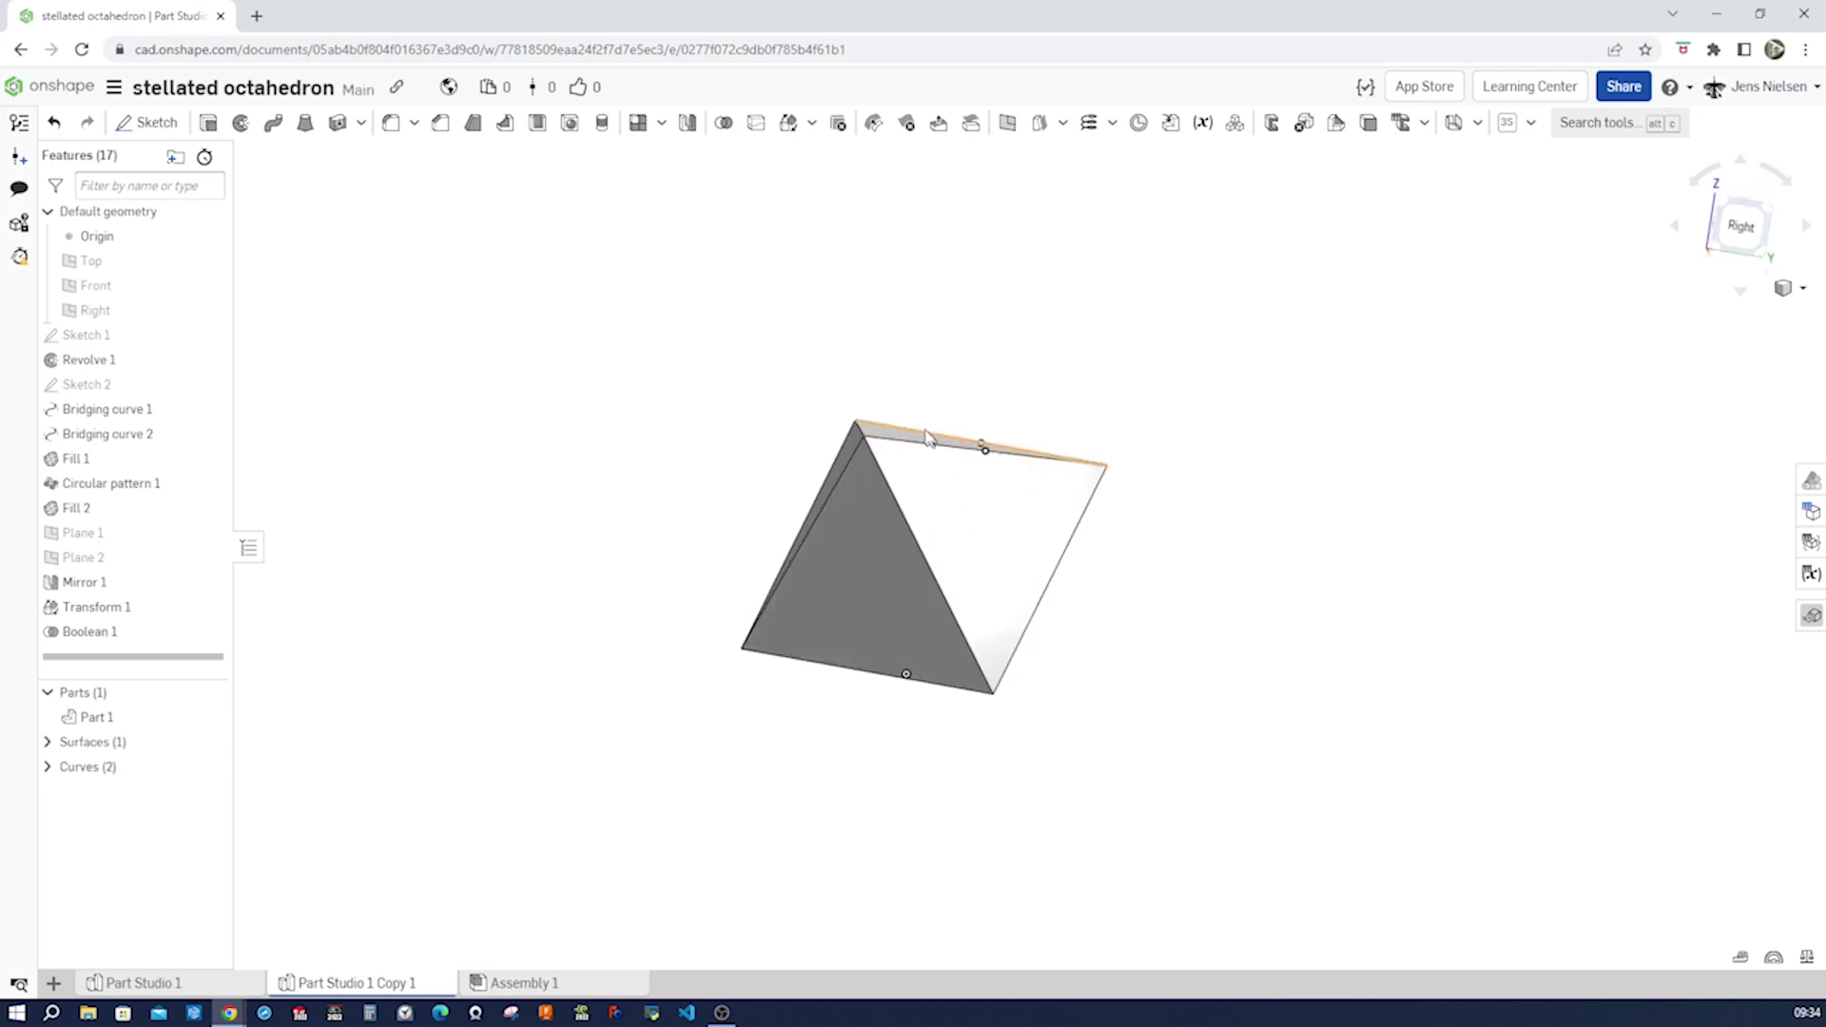
{"action": "right_click_drag", "start_coordinate": [838, 424], "coordinate": [857, 464]}
{"action": "key", "text": "Up"}
{"action": "key", "text": "Up"}
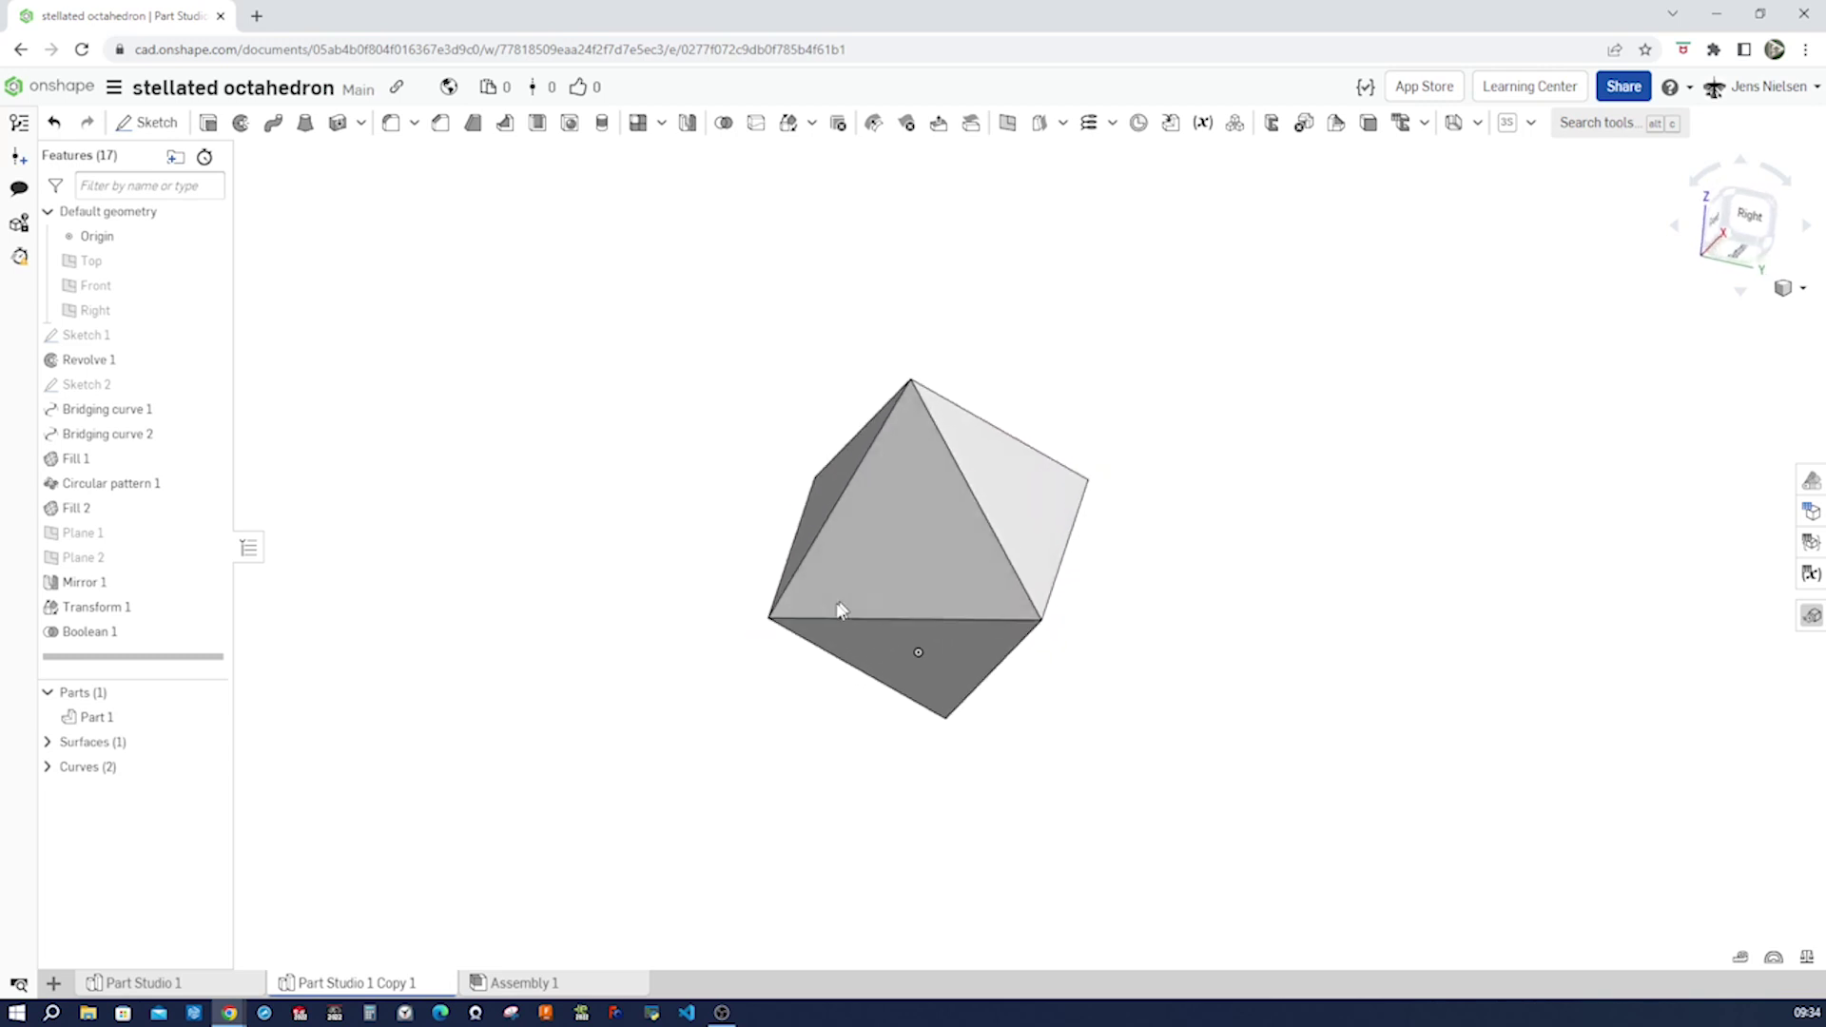